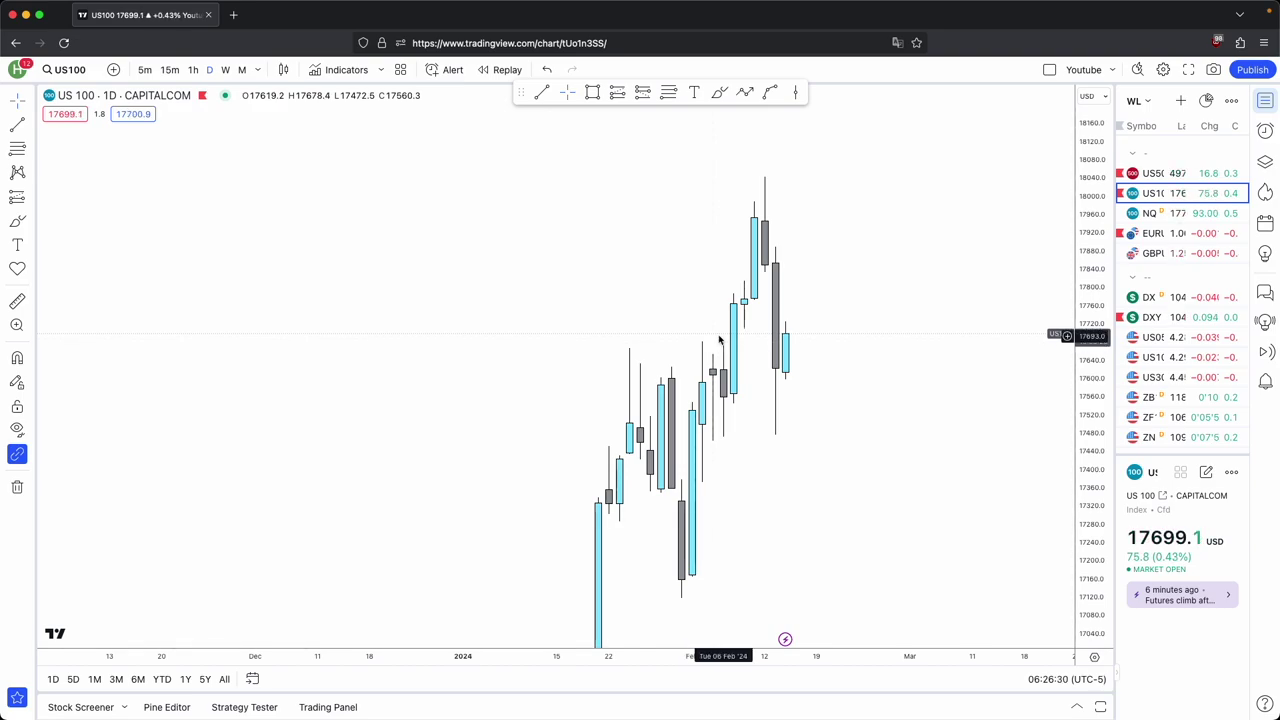
Switch the US100 chart to the weekly timeframe
scroll(723, 358, up, 5)
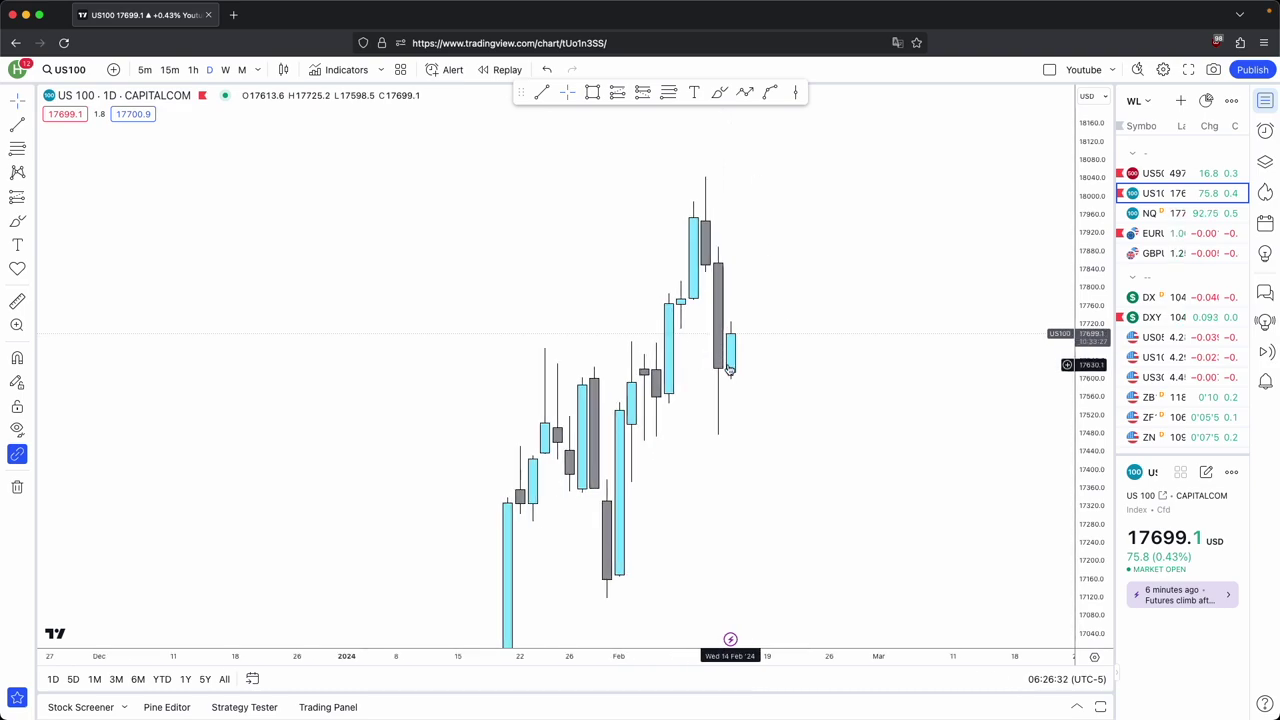
scroll(719, 388, left, 5)
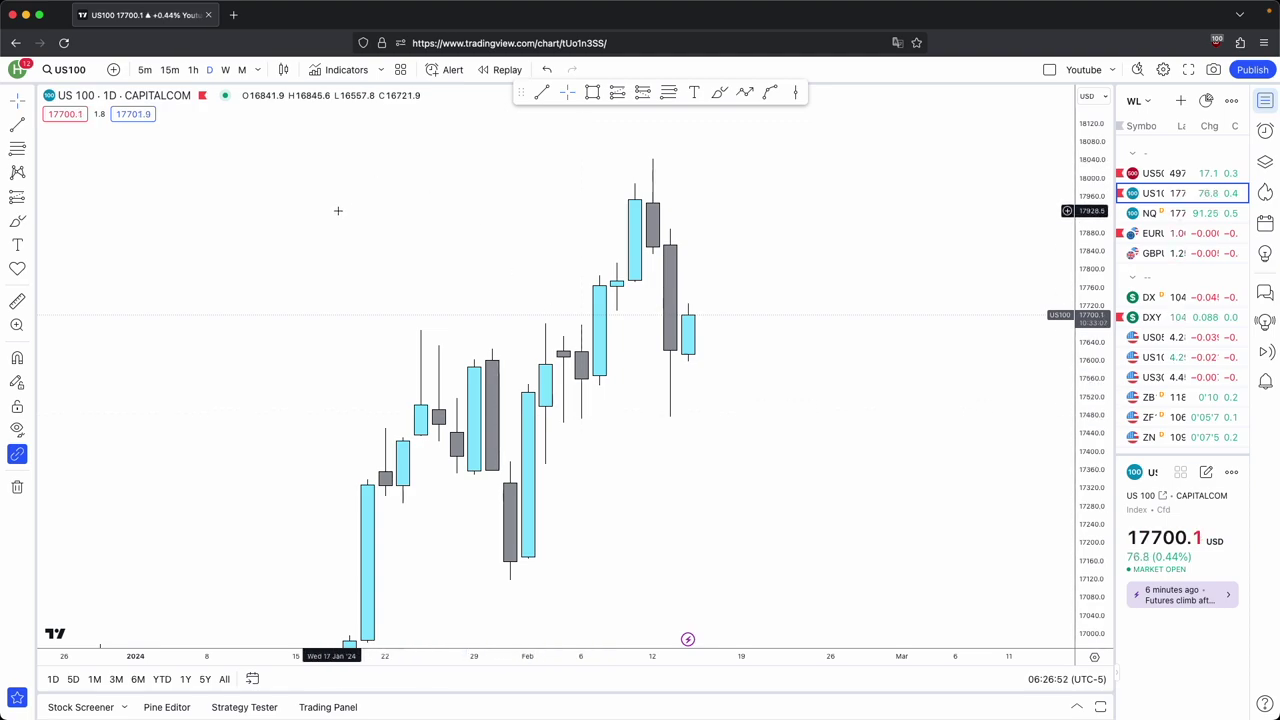
scroll(649, 372, up, 3)
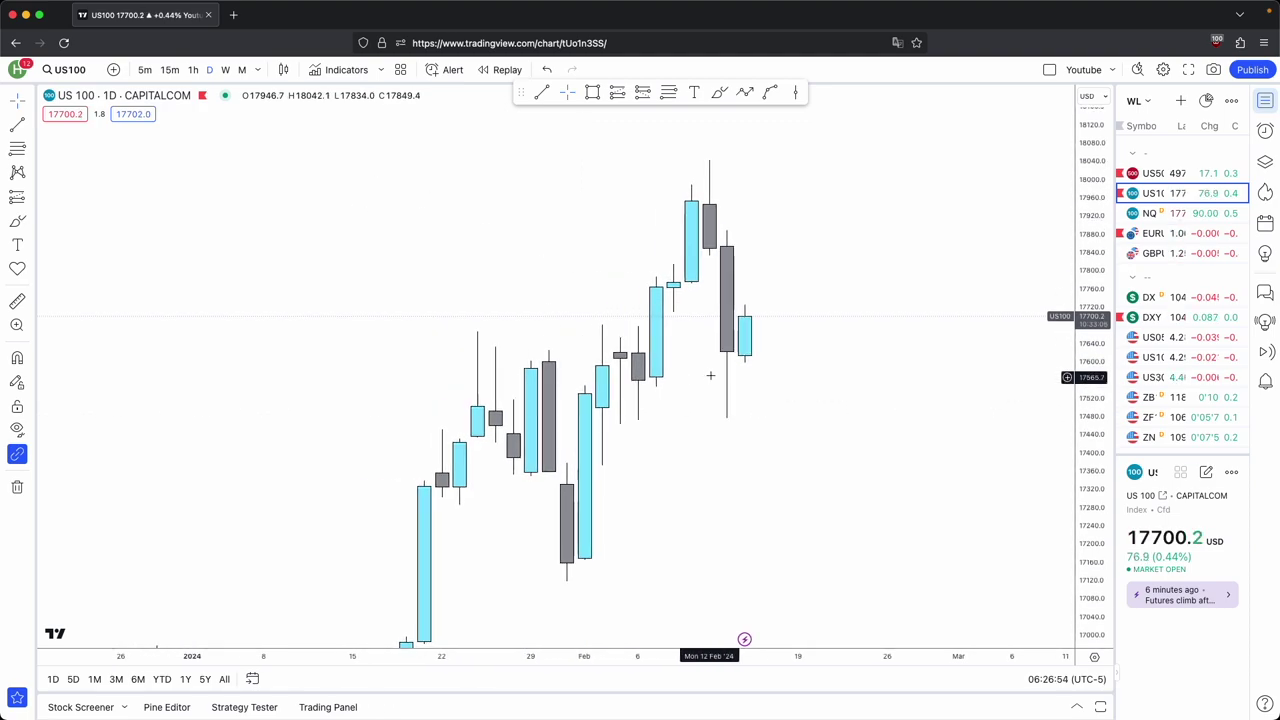
click(225, 70)
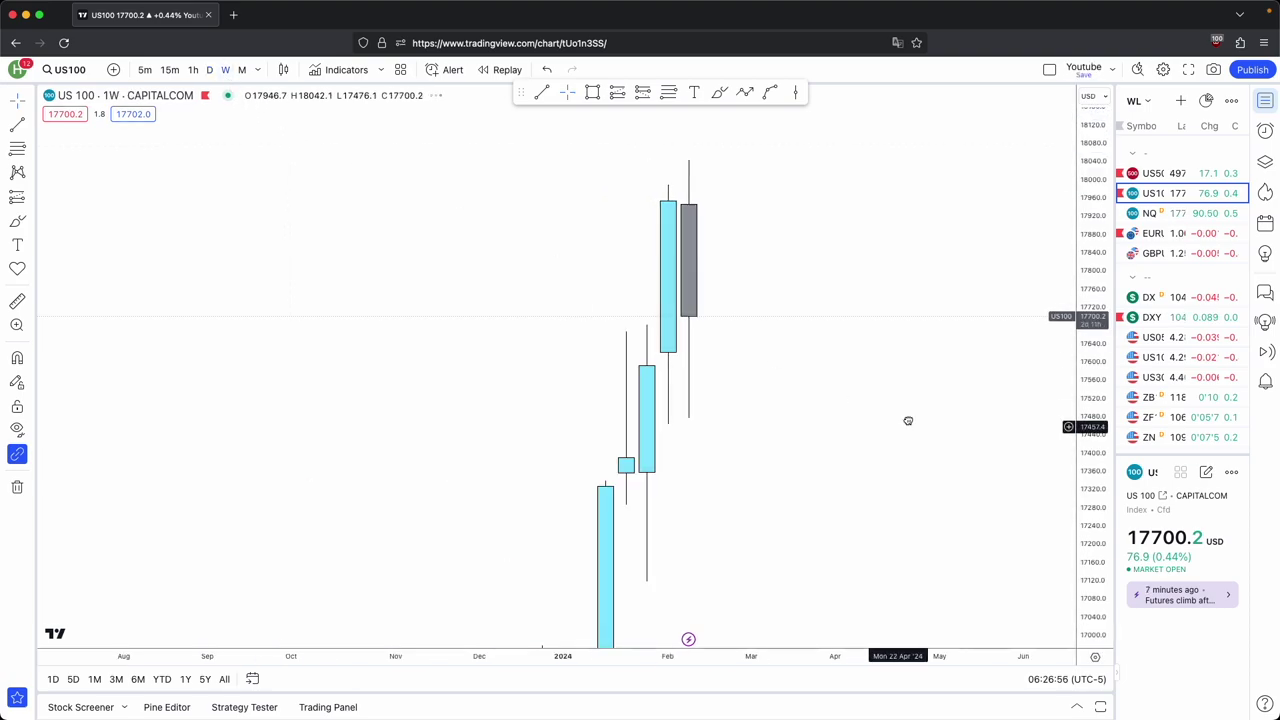
scroll(830, 409, up, 1)
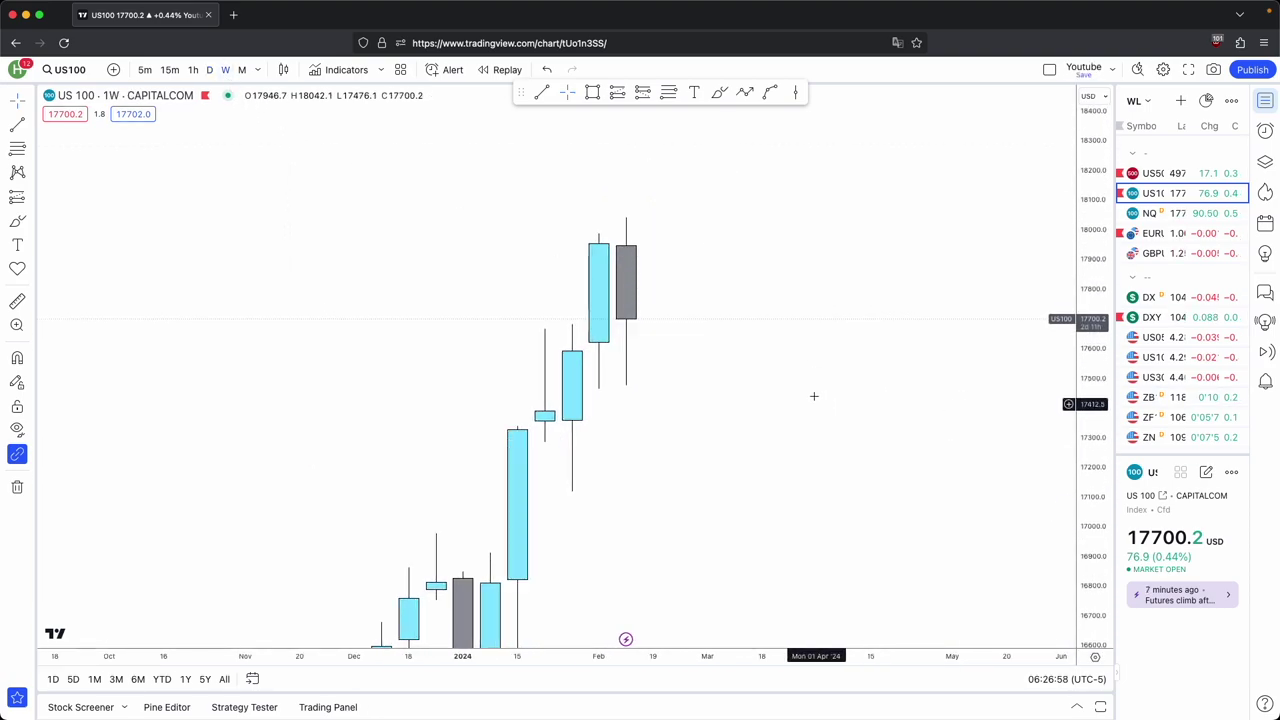
Draw horizontal trend lines extending forward from the high and the low of the latest weekly candle
drag(598, 388, 707, 388)
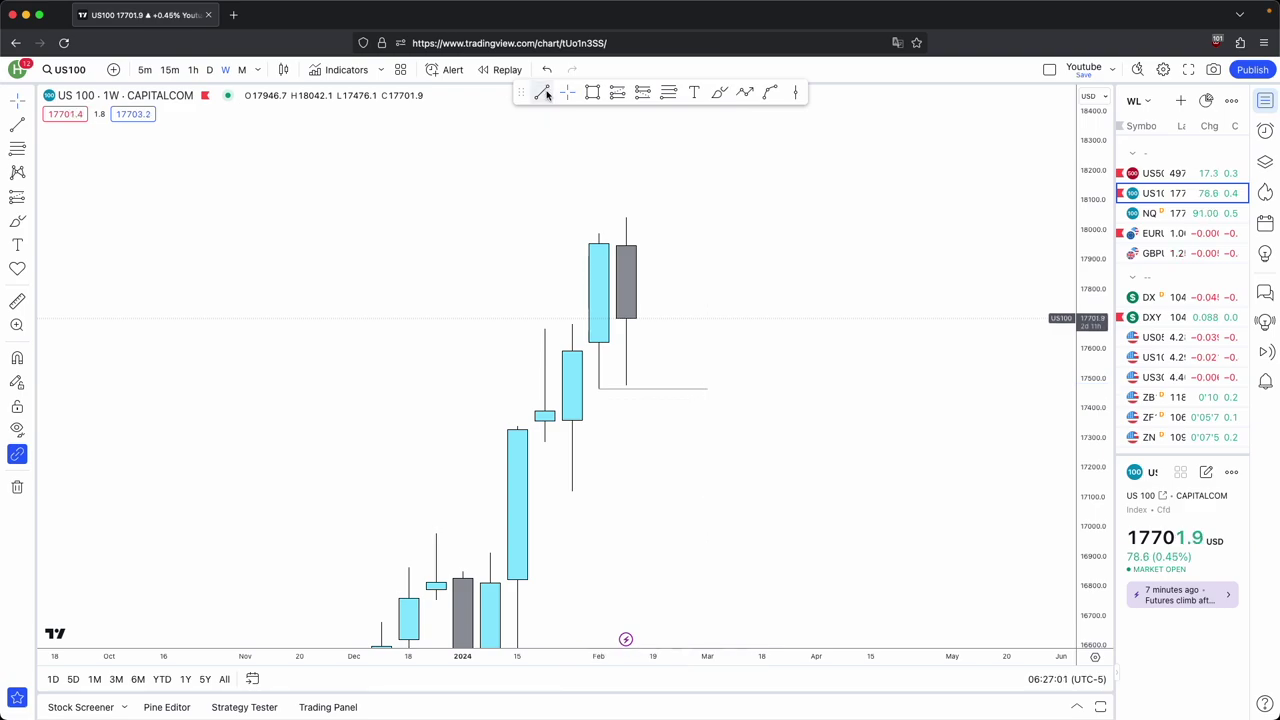
drag(597, 234, 760, 233)
drag(598, 234, 626, 216)
drag(760, 234, 757, 237)
drag(606, 389, 636, 386)
drag(715, 389, 754, 393)
click(608, 219)
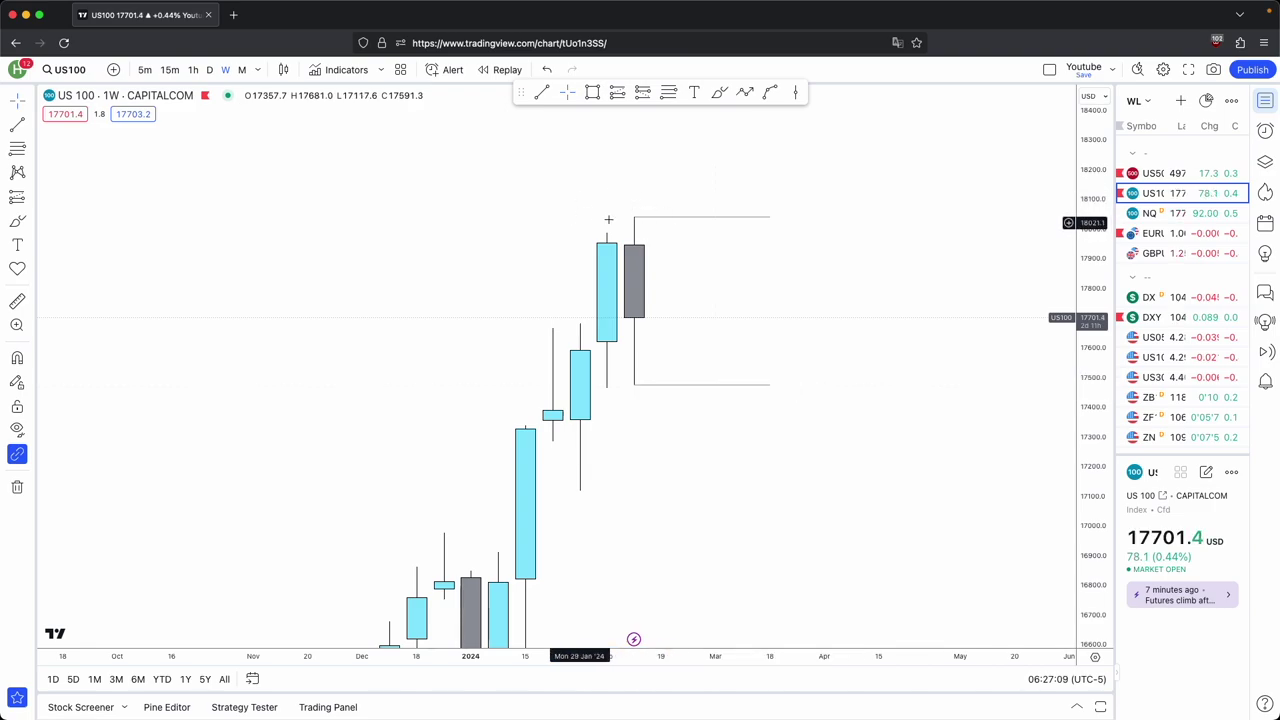
Sketch a grey path arrow that rises above the weekly high line and turns back down inside the weekly range
drag(686, 341, 671, 360)
click(745, 92)
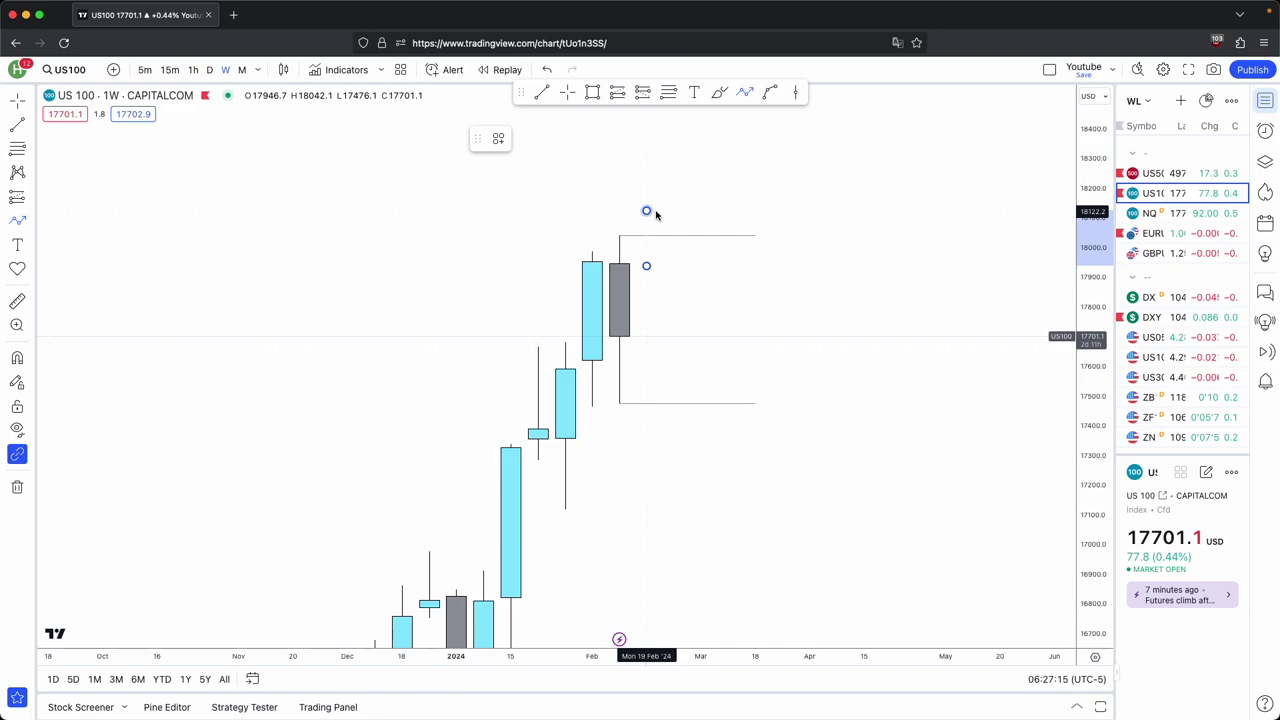
click(700, 291)
click(523, 138)
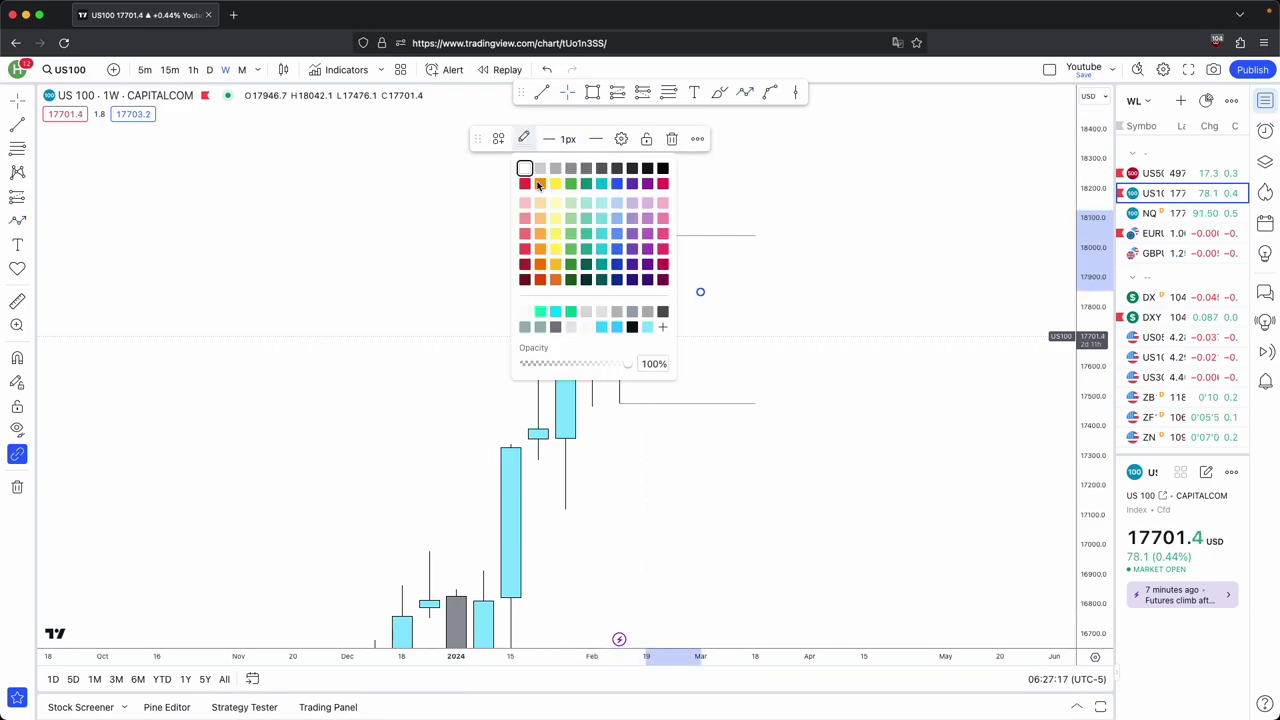
click(568, 169)
scroll(700, 230, right, 5)
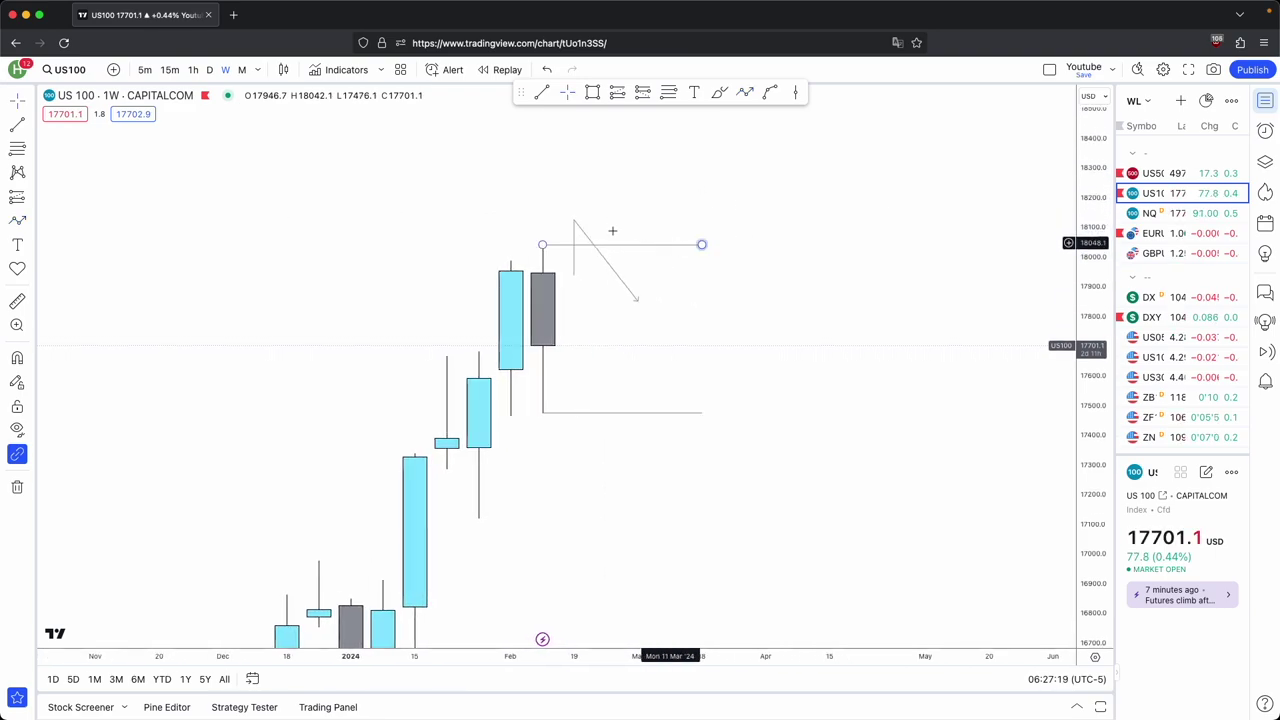
click(574, 221)
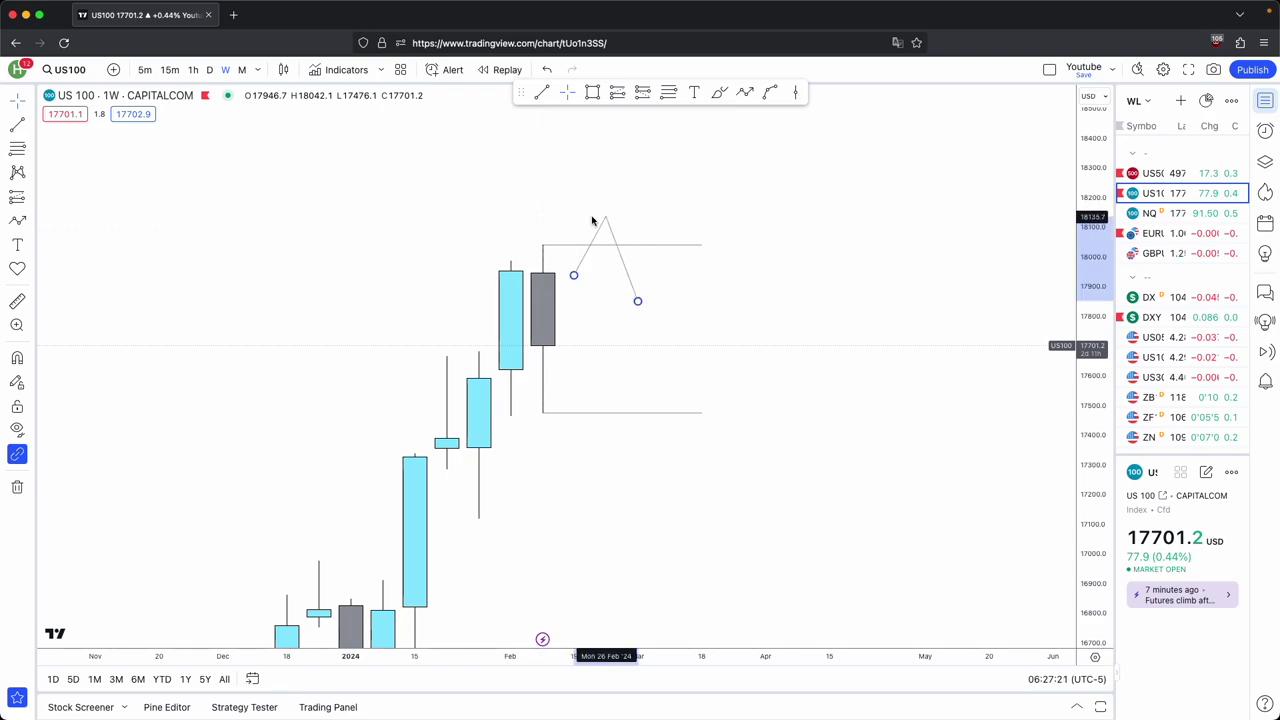
click(655, 196)
Switch to the daily timeframe and anchor the upper line's start to the high of the 13 February candle
click(210, 70)
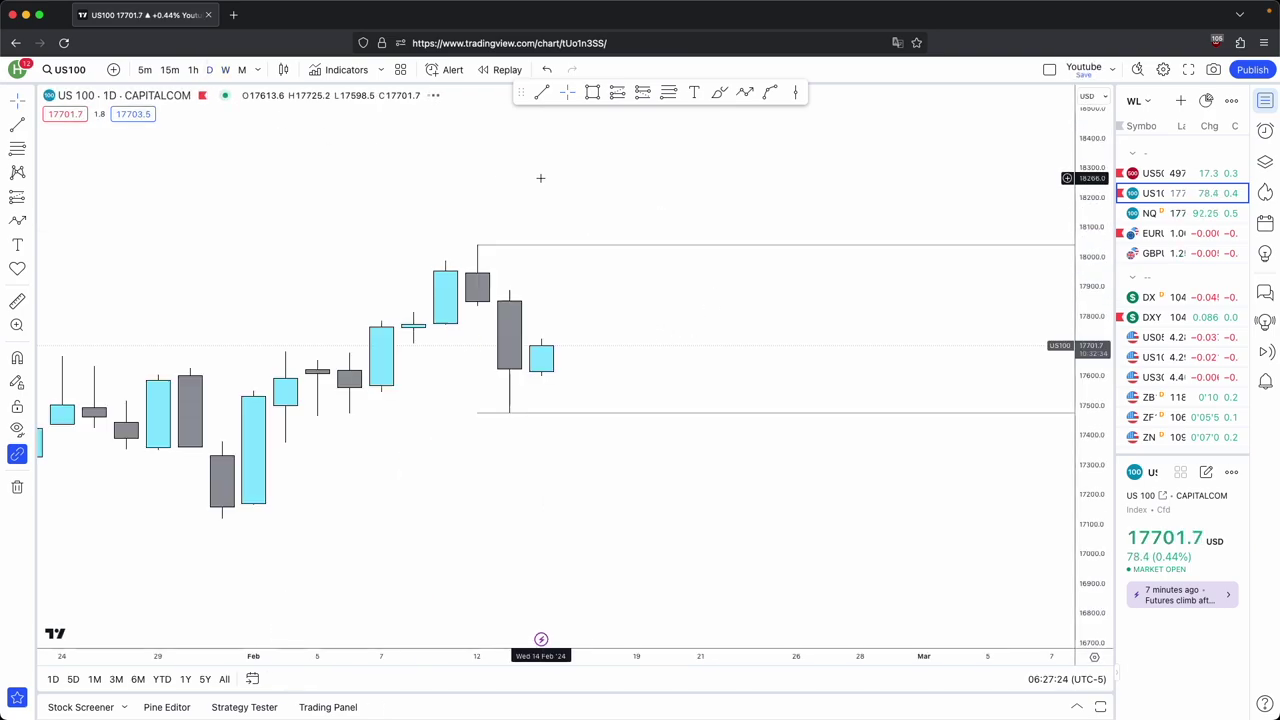
scroll(663, 290, down, 4)
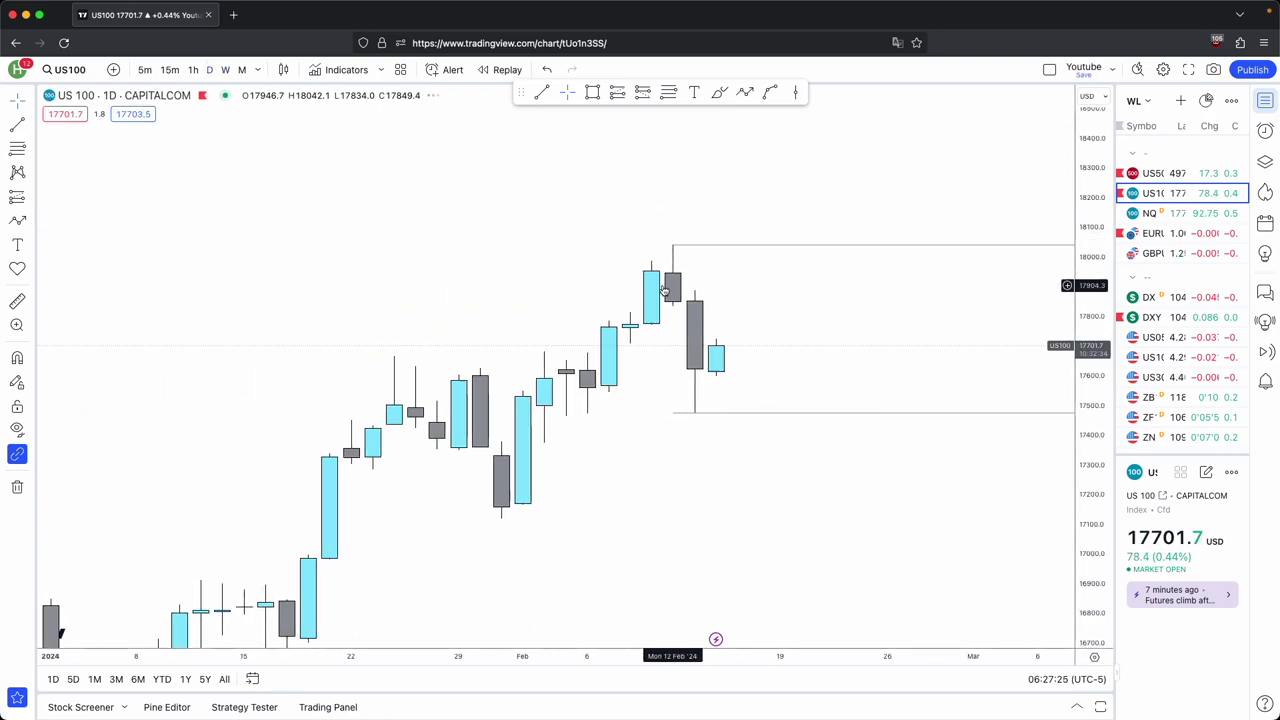
scroll(866, 308, right, 3)
scroll(866, 308, up, 2)
drag(1092, 425, 1090, 275)
drag(538, 202, 565, 255)
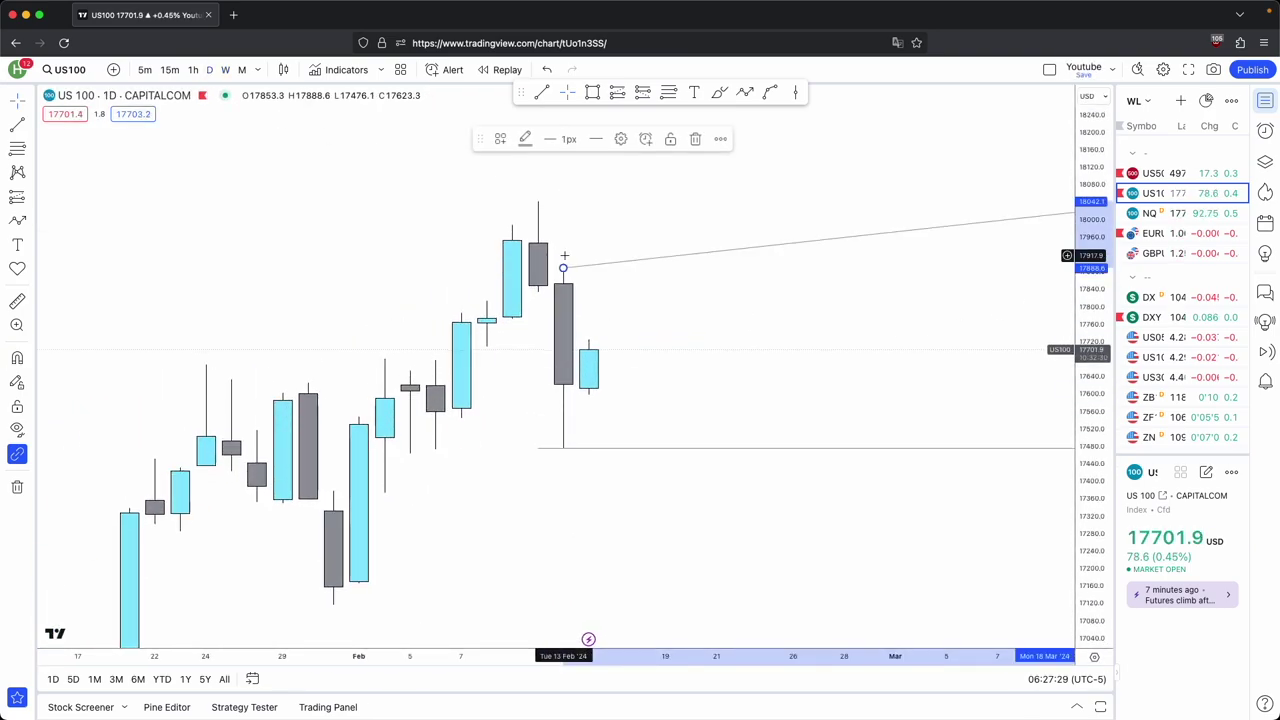
Level the upper line's far end with the 13 February high and move the lower line's start to that candle's low
drag(677, 294, 581, 379)
scroll(581, 379, down, 4)
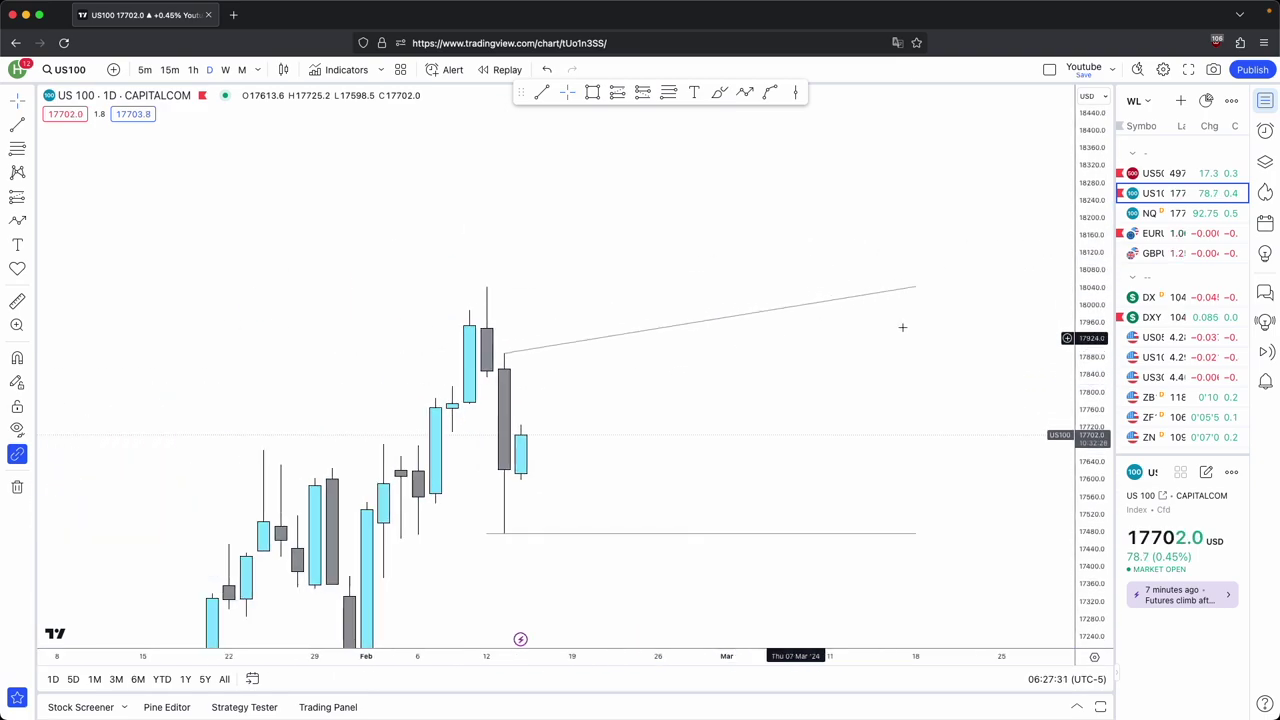
drag(917, 287, 915, 416)
click(915, 416)
drag(487, 534, 501, 537)
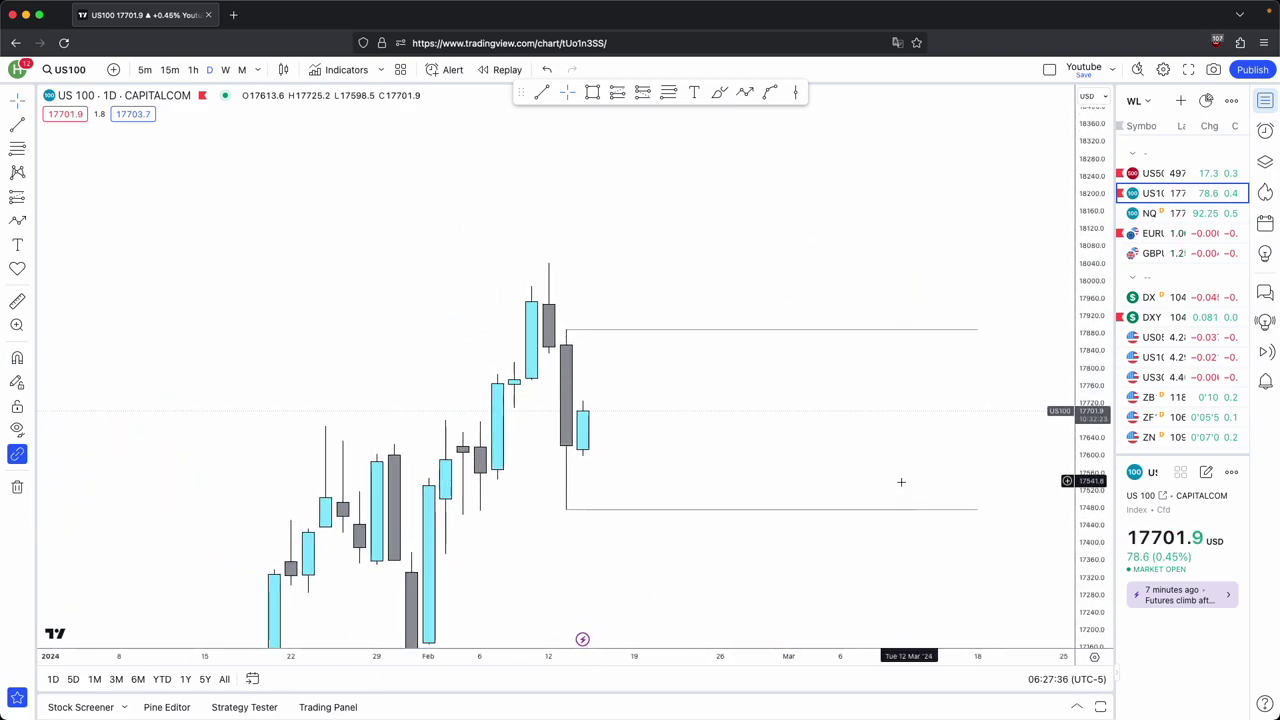
Start bar replay on the daily US100 chart, rolled back to the 1 February 2024 candle
scroll(900, 480, up, 2)
drag(534, 444, 689, 383)
scroll(689, 383, up, 1)
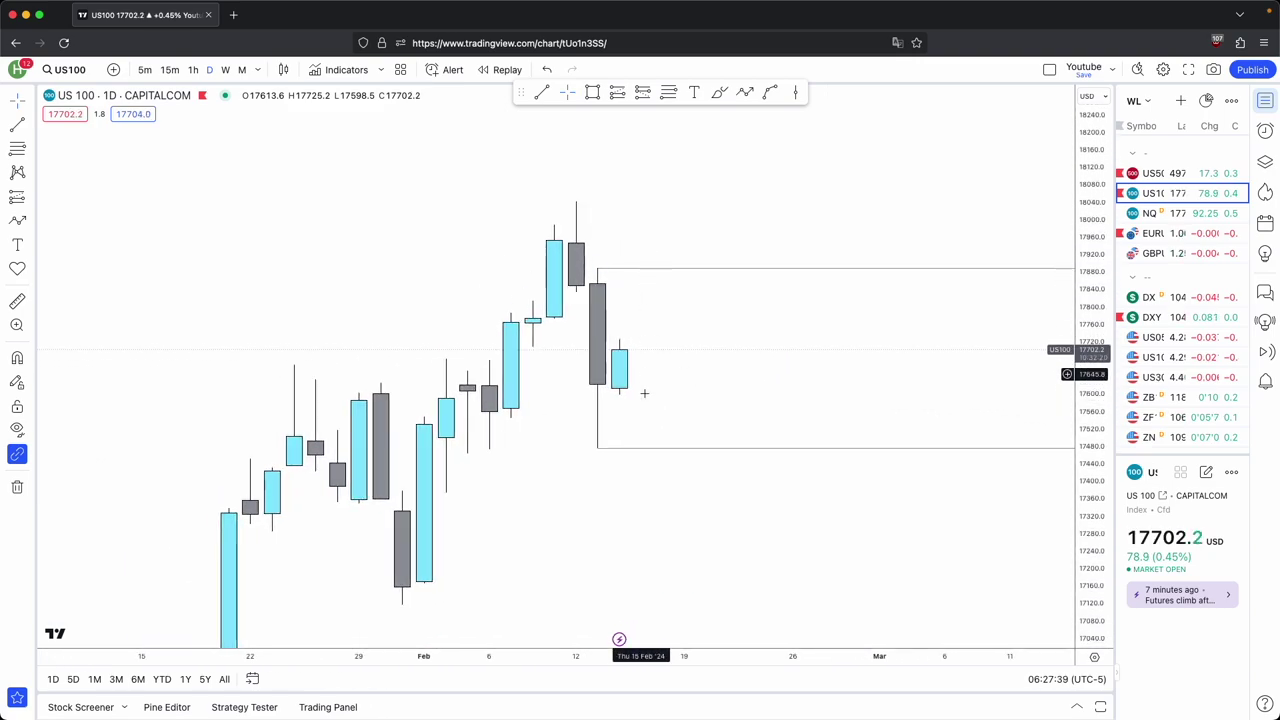
scroll(646, 428, down, 5)
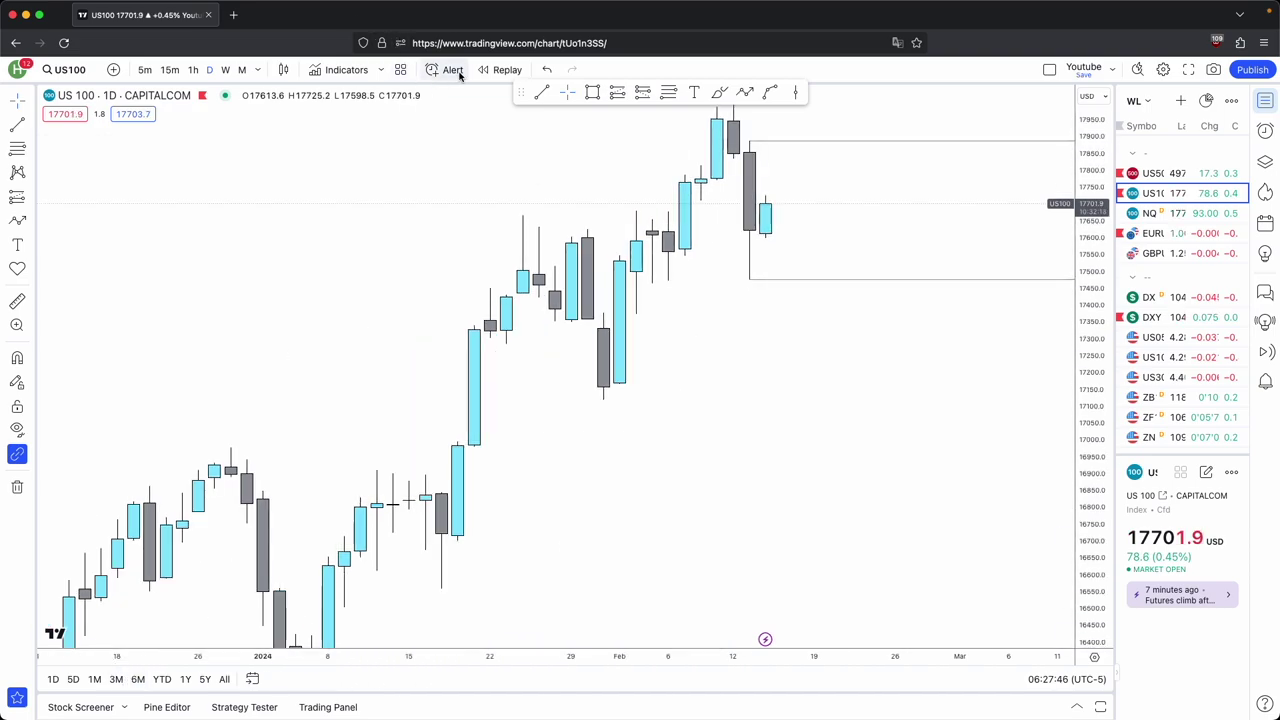
click(507, 69)
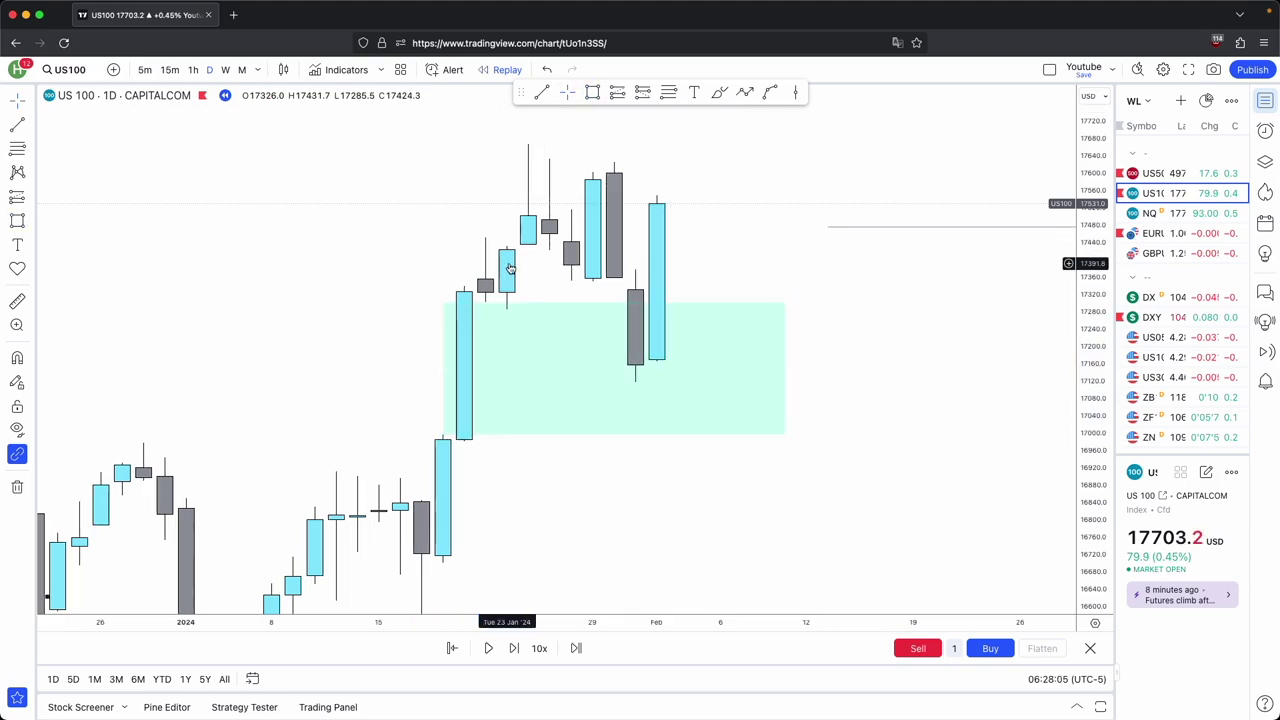
Sketch three green rectangle candles with lower wicks in empty chart space, with the middle candle and its wick reaching lowest
drag(957, 323, 614, 275)
drag(869, 281, 698, 151)
drag(631, 253, 582, 240)
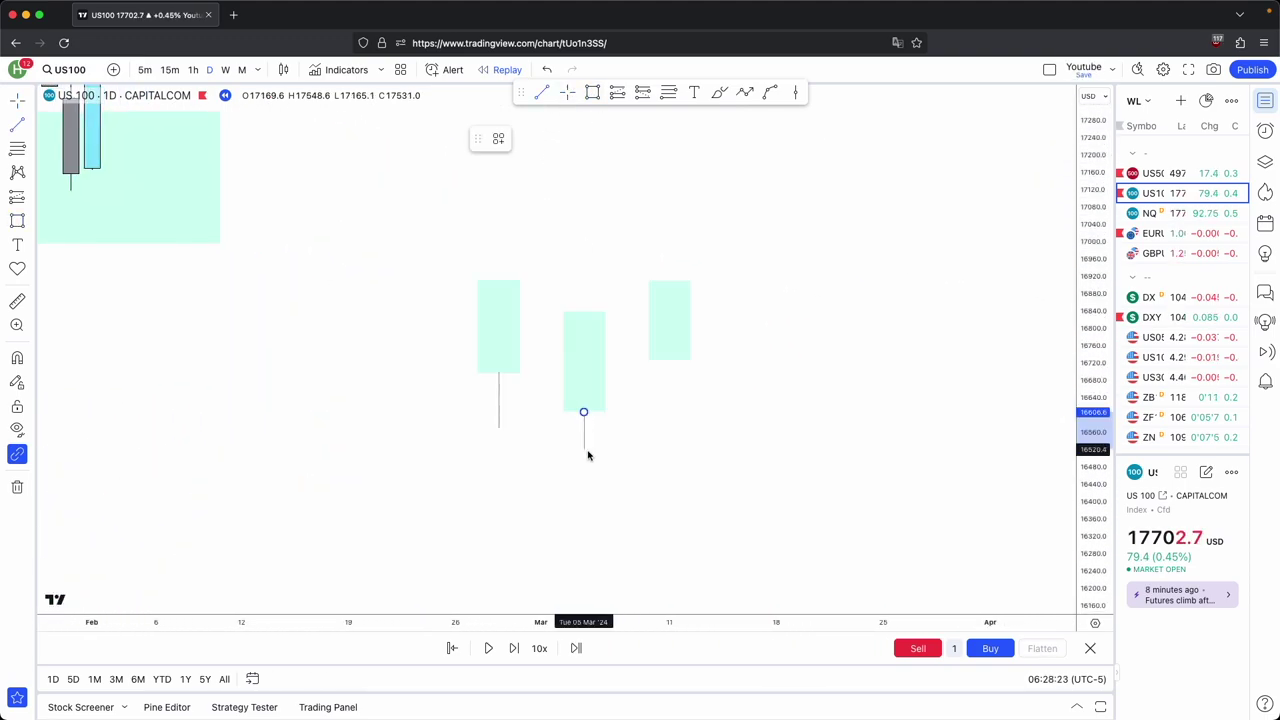
click(587, 452)
click(618, 446)
drag(669, 360, 669, 391)
click(691, 431)
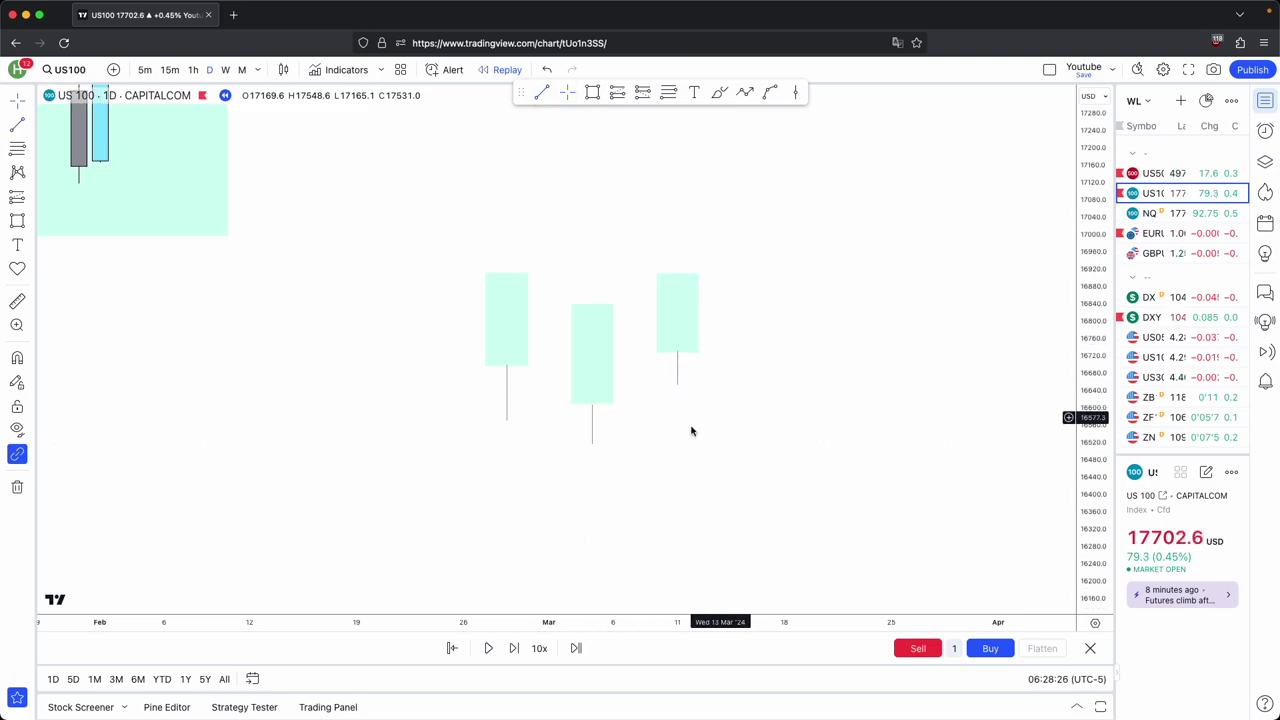
drag(592, 445, 594, 457)
click(607, 442)
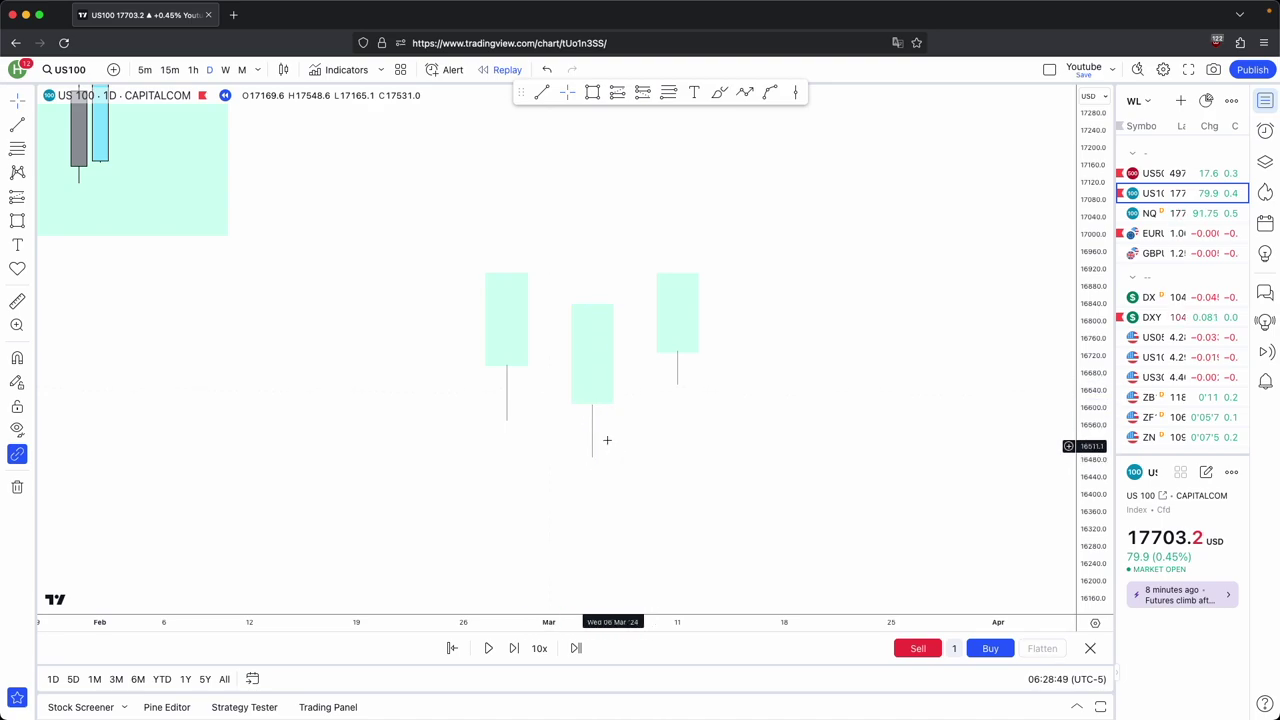
Invert the price scale so the three-candle sketch illustrates a swing high
right_click(1090, 376)
click(1122, 457)
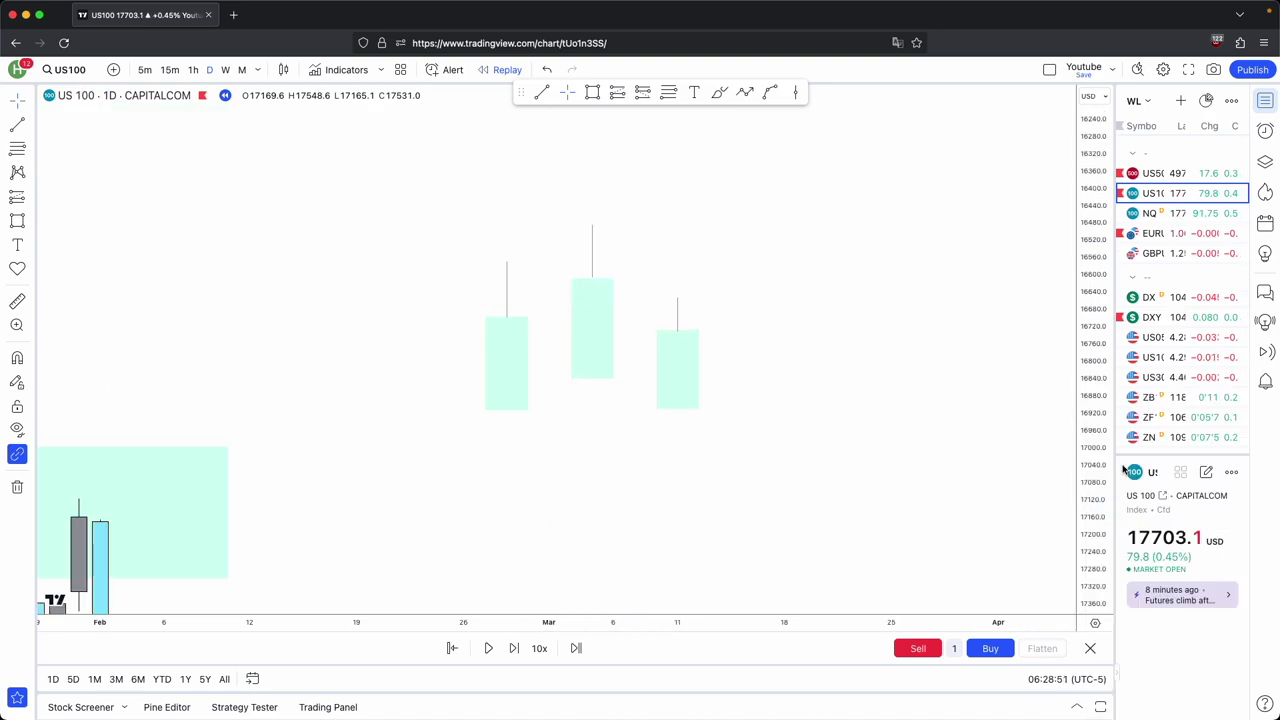
drag(909, 376, 943, 392)
drag(630, 248, 628, 234)
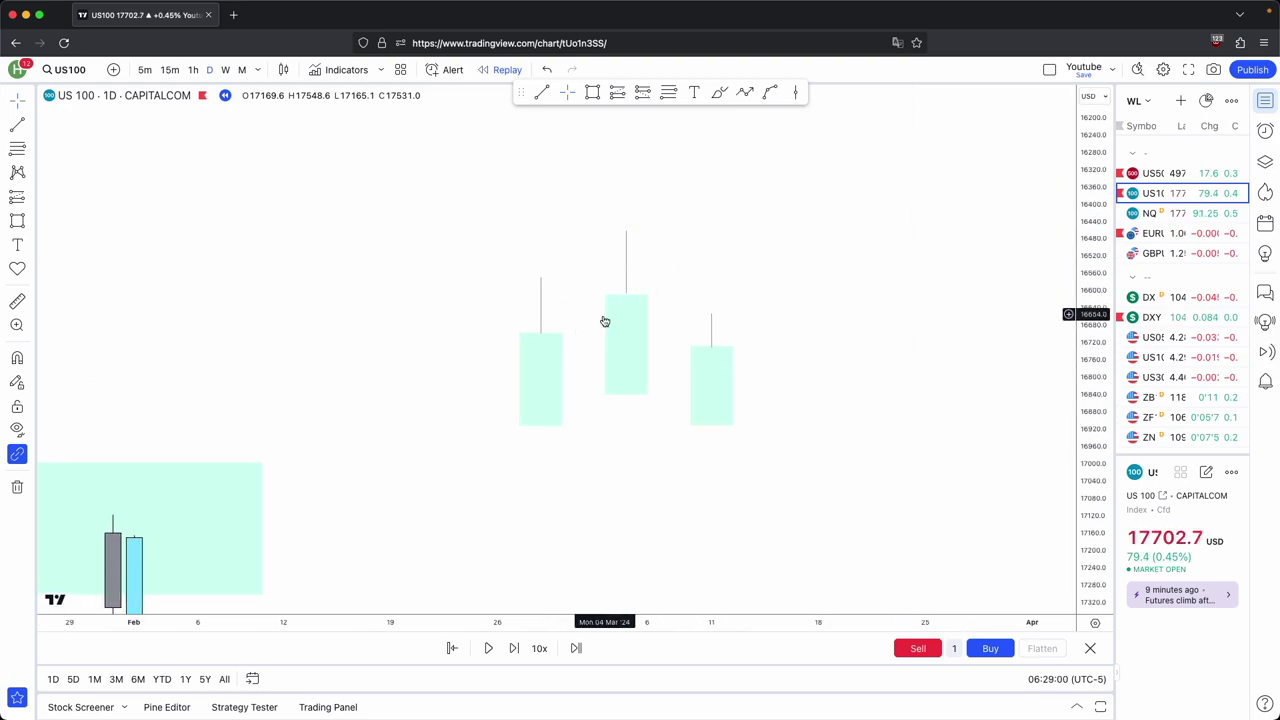
drag(798, 341, 830, 345)
right_click(536, 455)
click(833, 442)
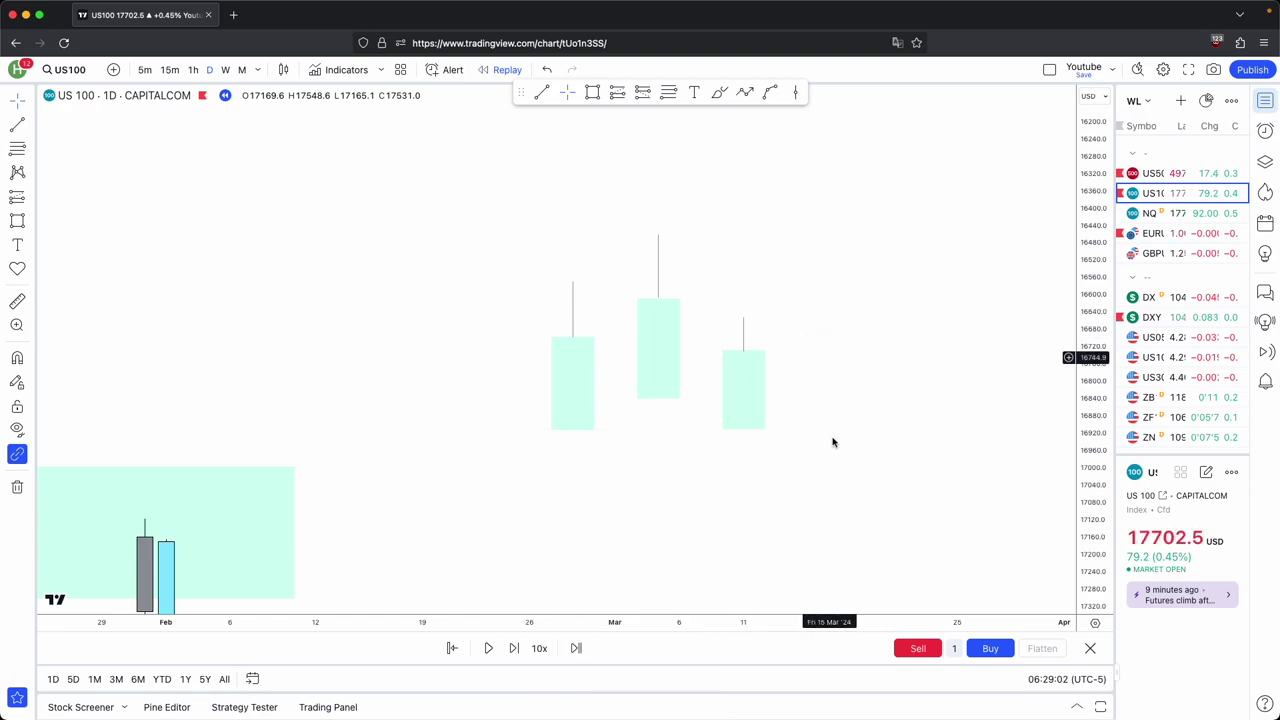
Delete the three-candle sketch and return the price scale to its normal orientation
drag(852, 546, 530, 215)
click(697, 137)
key(alt+i)
drag(380, 380, 626, 491)
drag(511, 428, 875, 548)
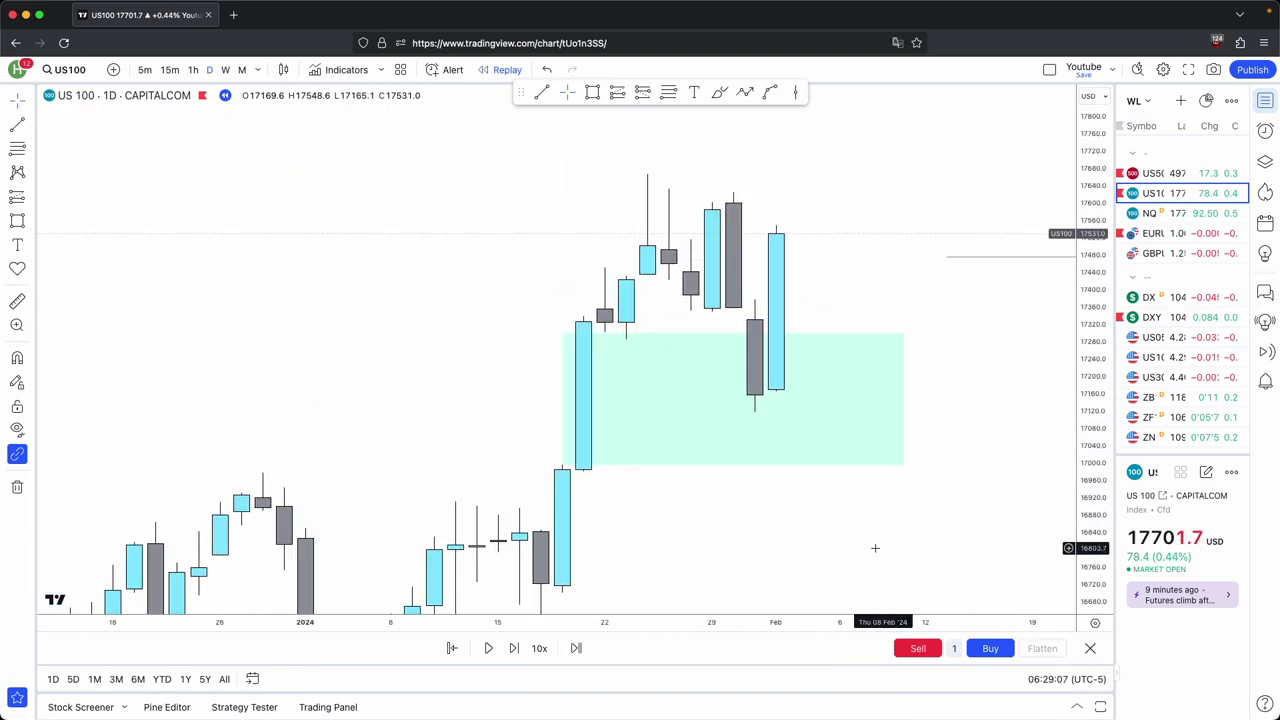
Draw a dashed curve under the swing low of the 31 January candle, spanning 30 January to 1 February
scroll(875, 548, right, 3)
drag(467, 398, 499, 399)
drag(427, 383, 391, 377)
scroll(440, 385, up, 2)
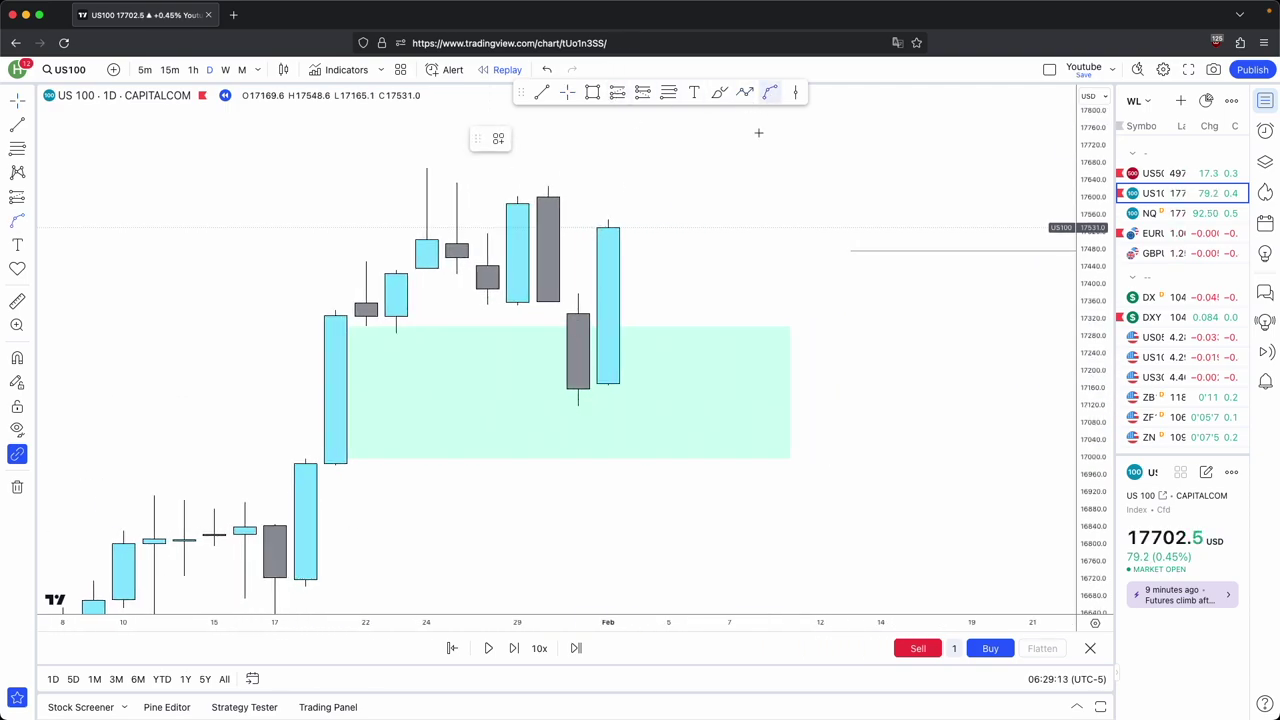
click(553, 408)
double_click(609, 411)
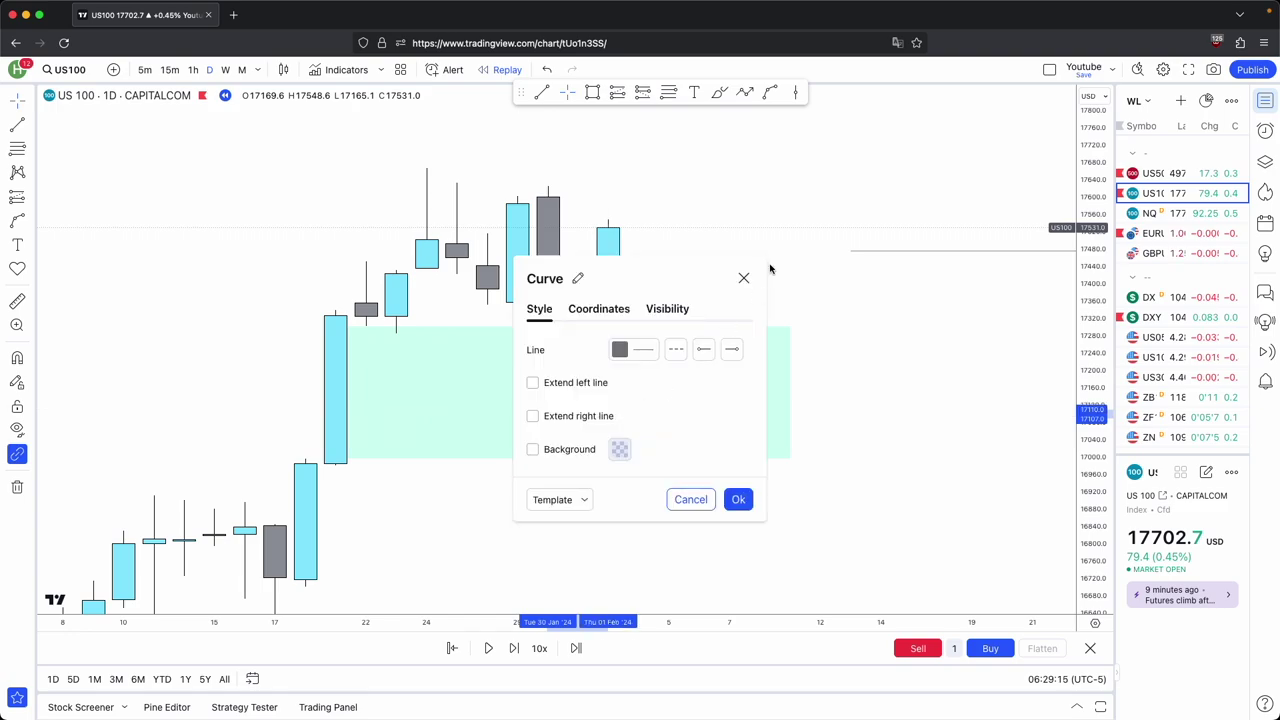
click(743, 278)
Examine the earlier daily price trend leading up to the marked swing low and the green zone
drag(718, 290, 729, 191)
scroll(660, 420, up, 1)
drag(706, 148, 708, 314)
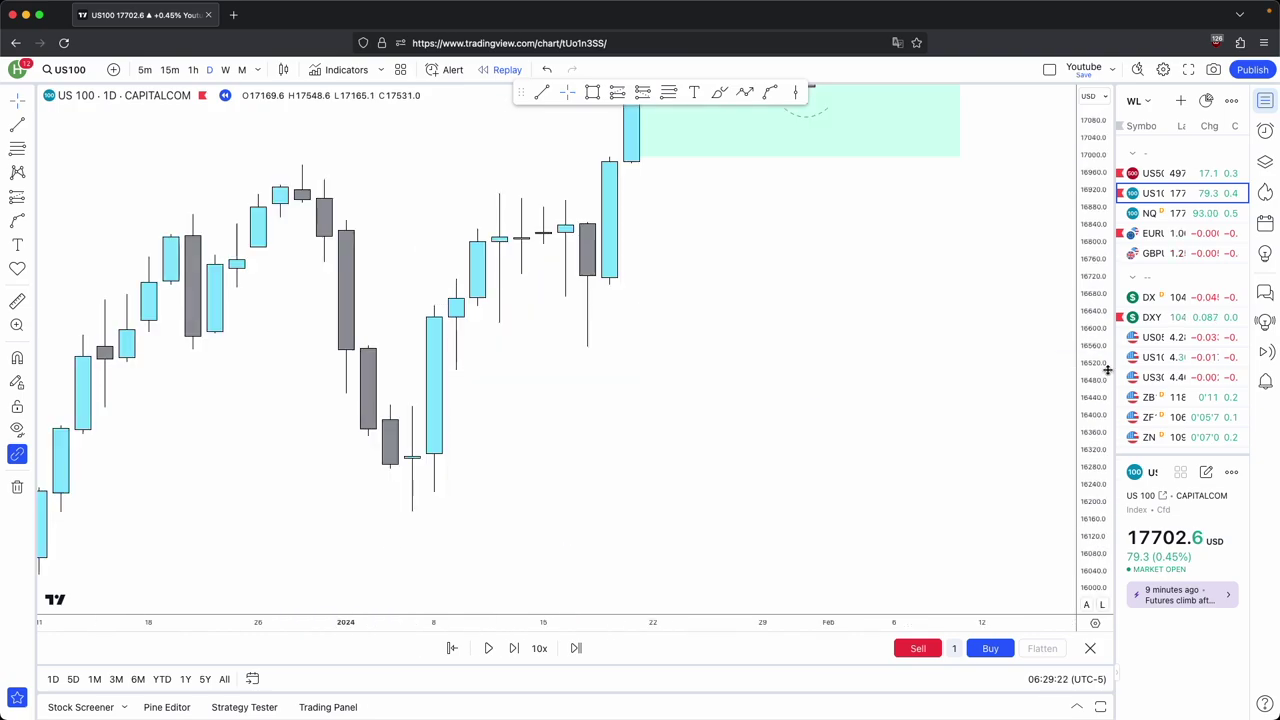
drag(1108, 369, 1106, 532)
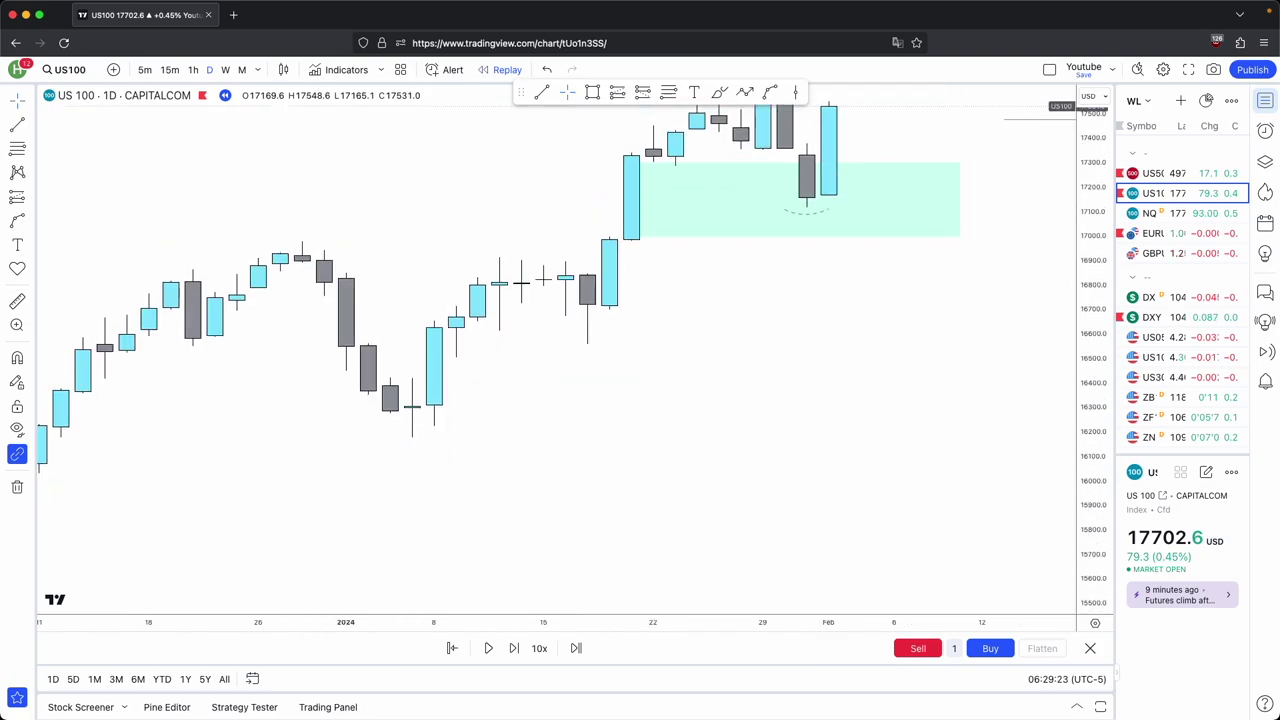
drag(818, 482, 721, 540)
scroll(720, 540, down, 5)
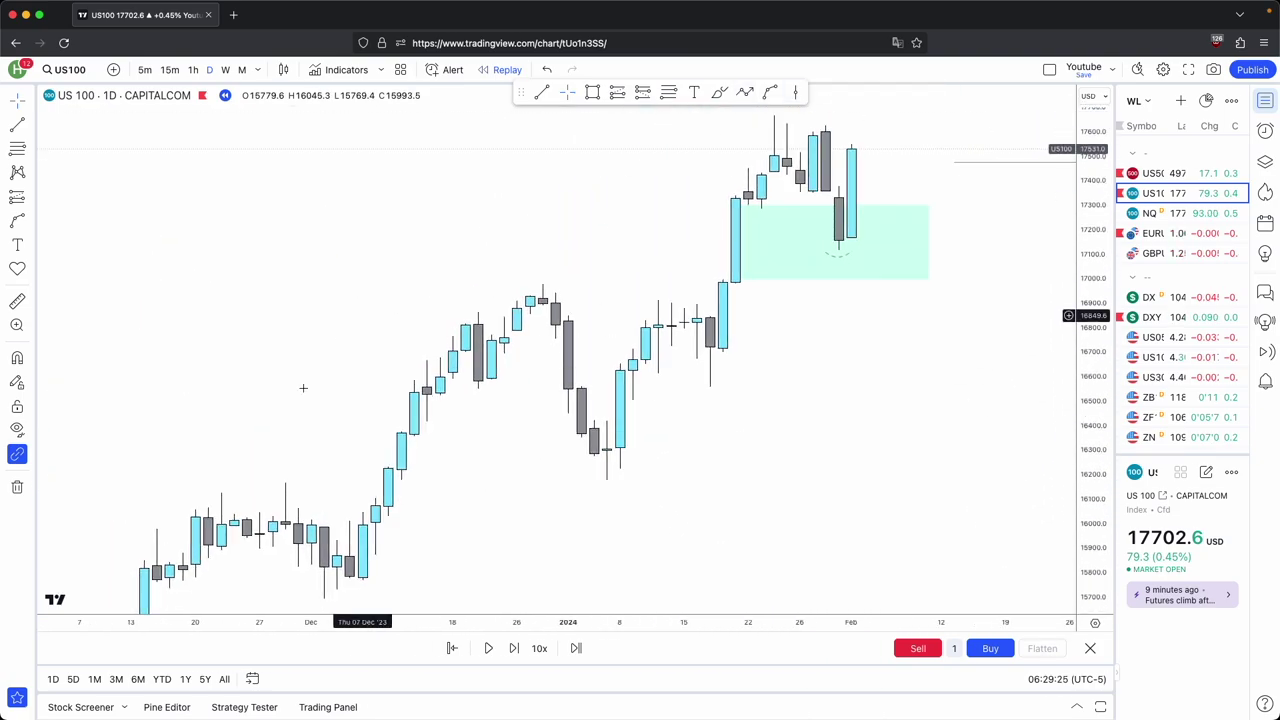
drag(880, 374, 805, 550)
scroll(802, 542, up, 7)
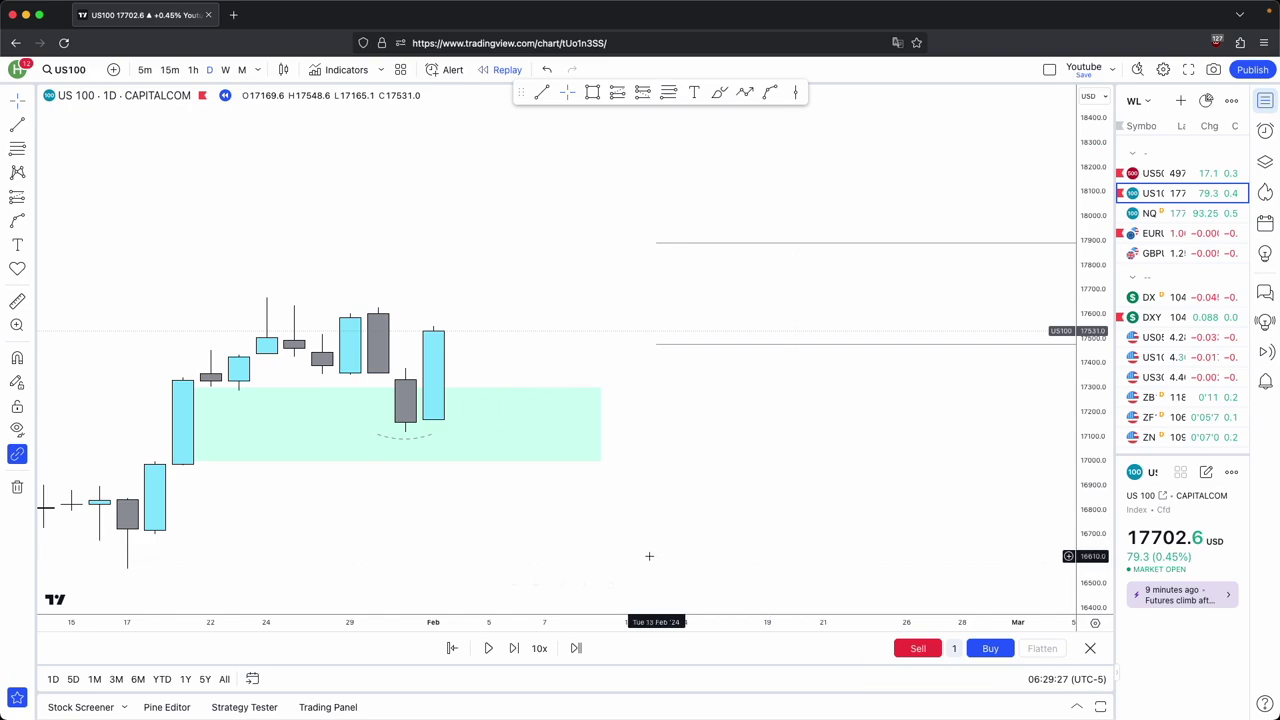
drag(649, 557, 803, 520)
scroll(803, 520, up, 2)
scroll(994, 400, left, 5)
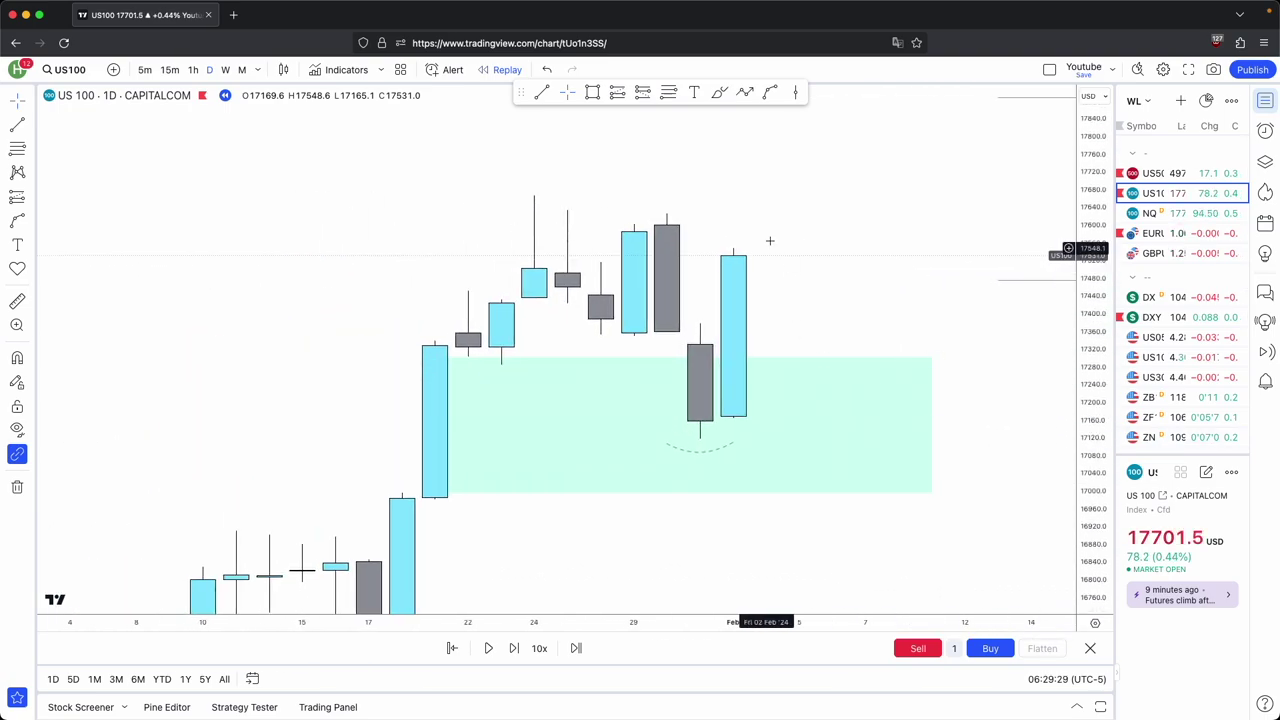
Draw a short horizontal line at the high of the 1 February candle
drag(863, 246, 689, 297)
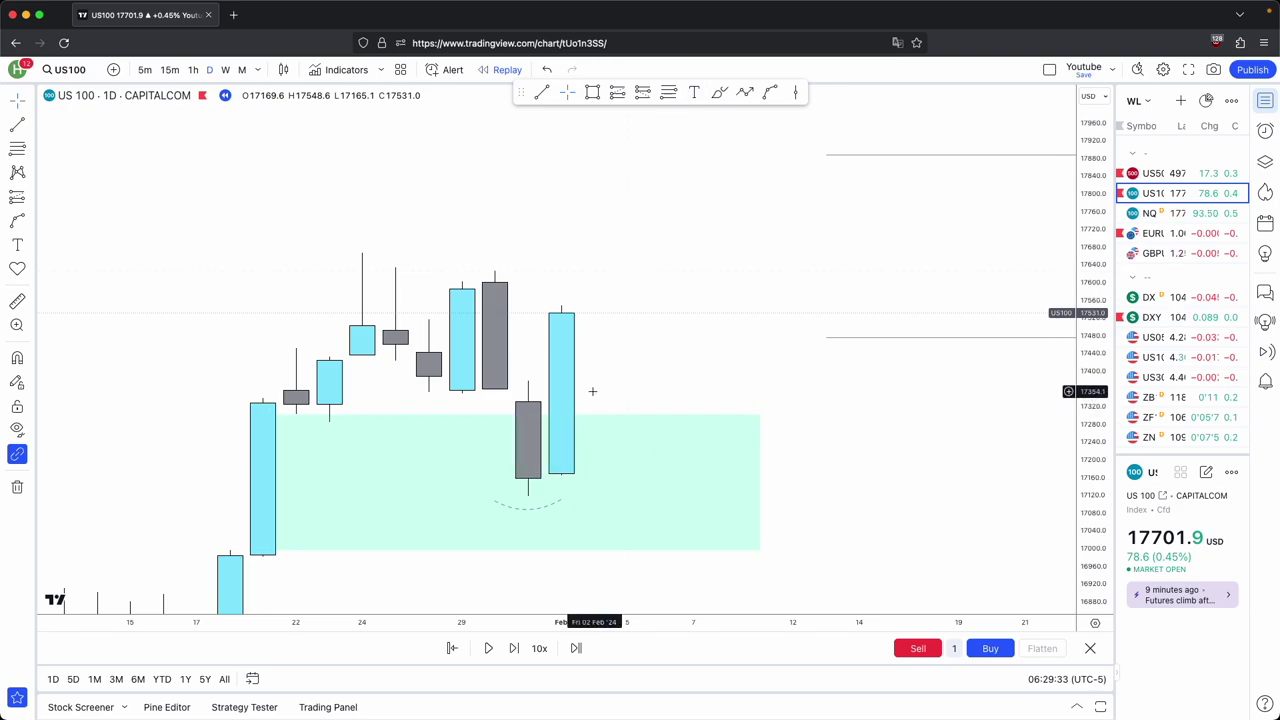
drag(661, 176, 654, 220)
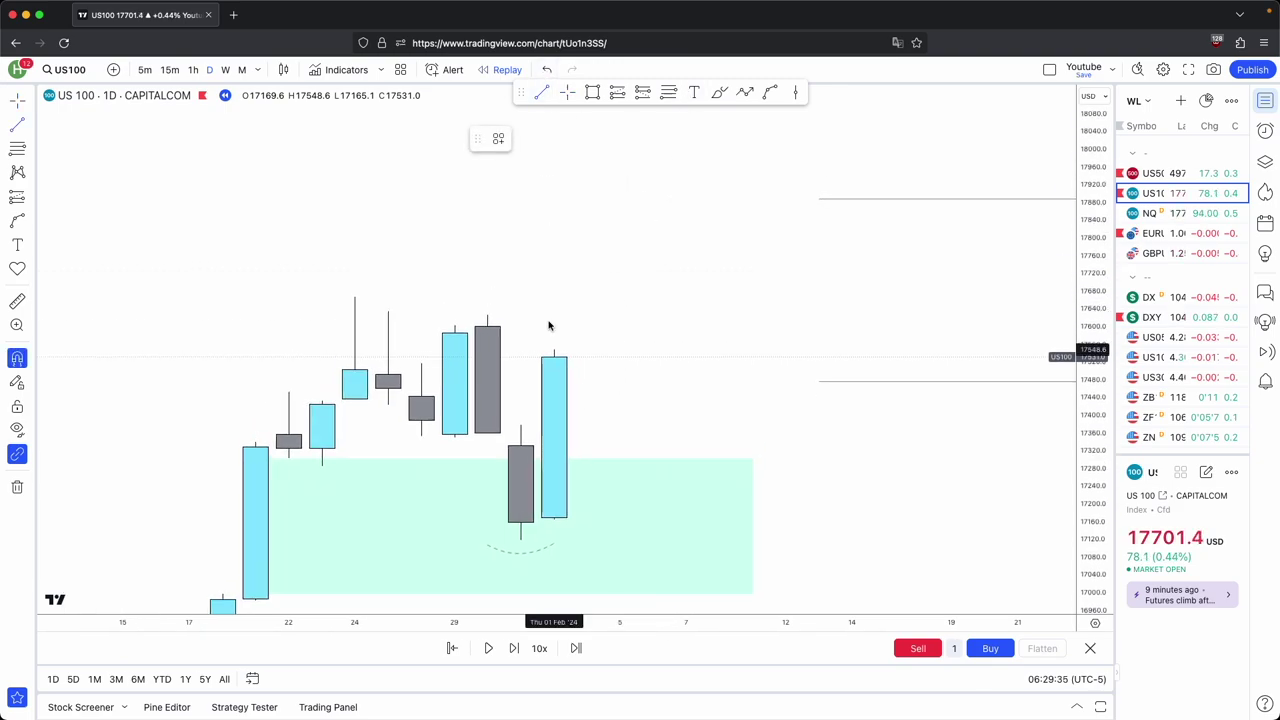
drag(554, 351, 650, 350)
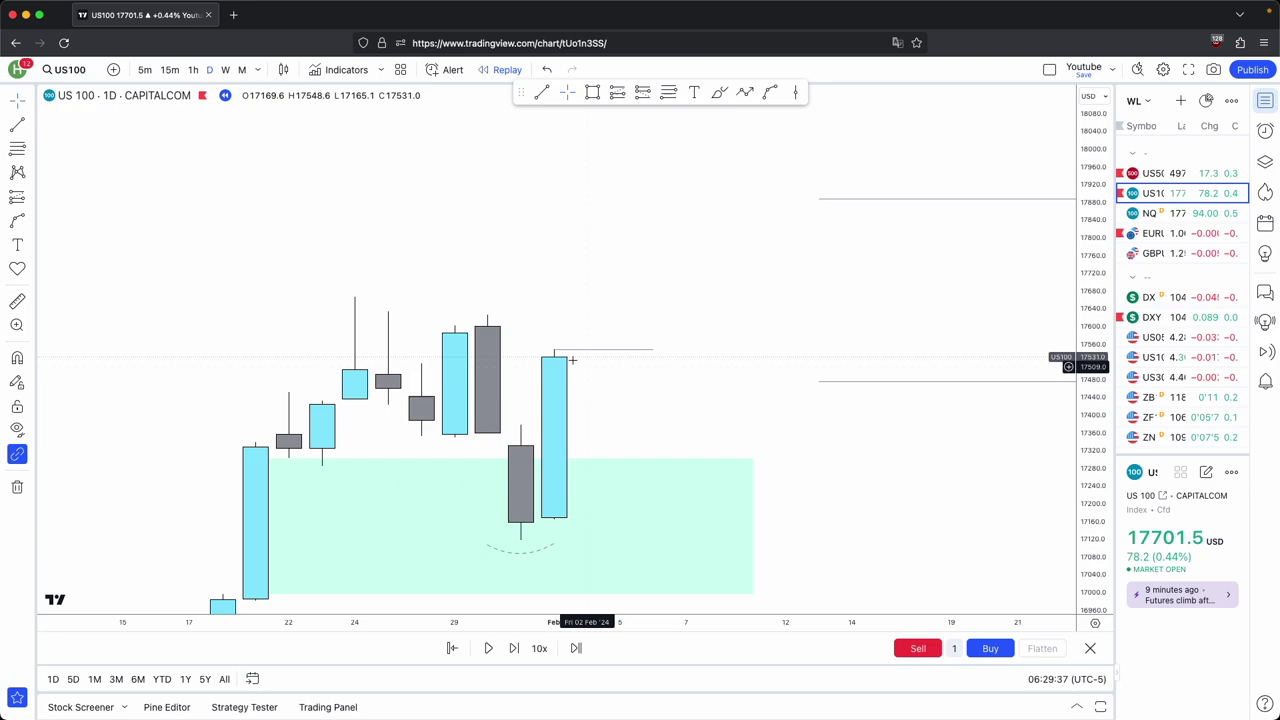
Advance the replay to 6 February, moving the line up to the high of the 2 February candle on the way
click(513, 649)
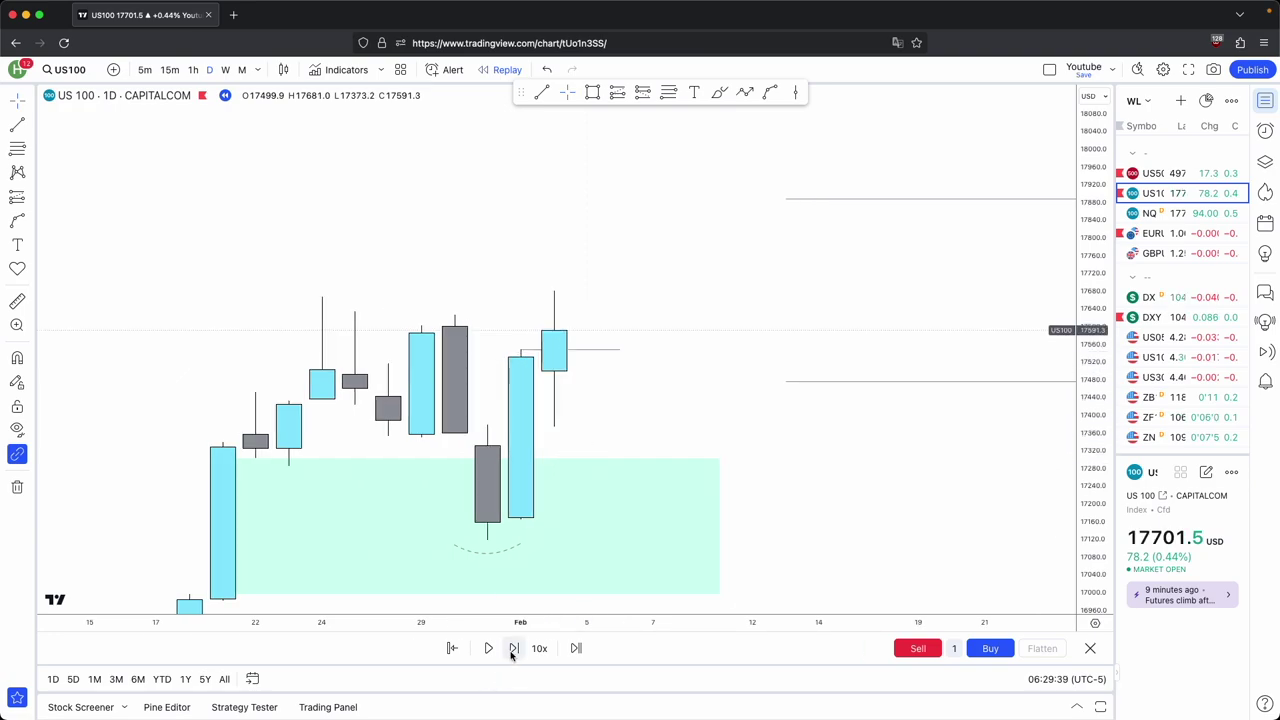
click(559, 353)
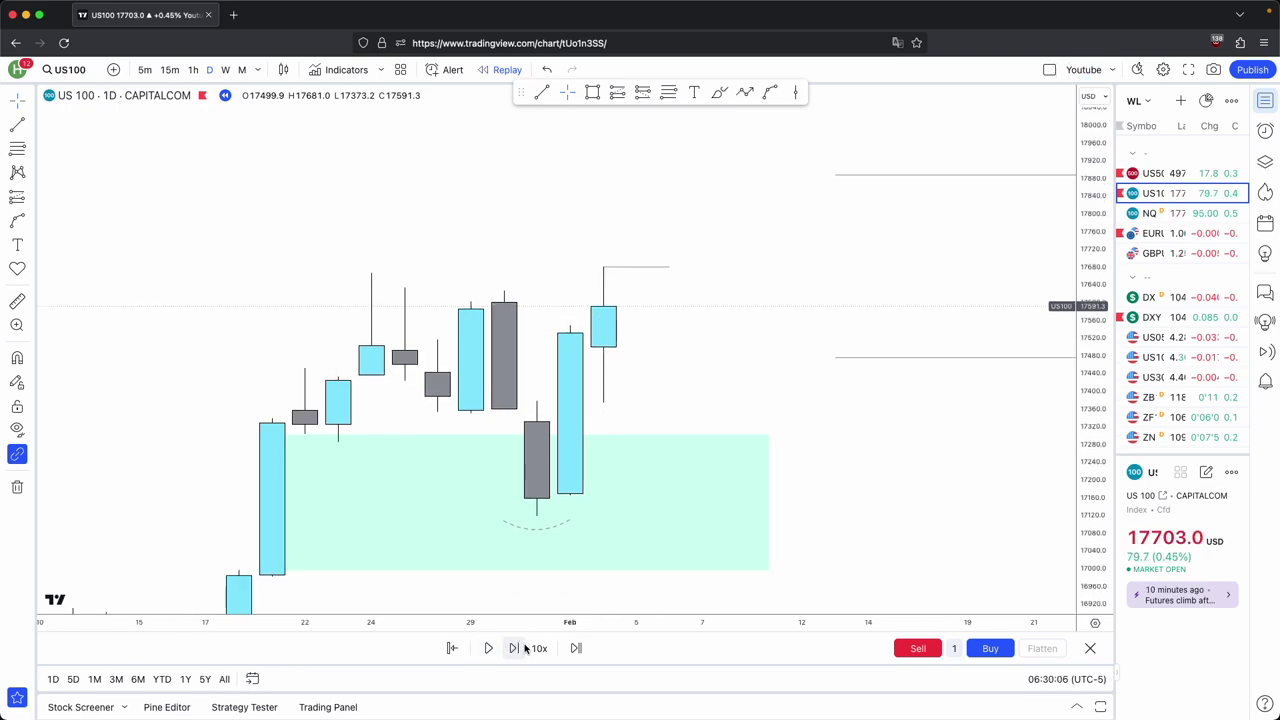
click(524, 649)
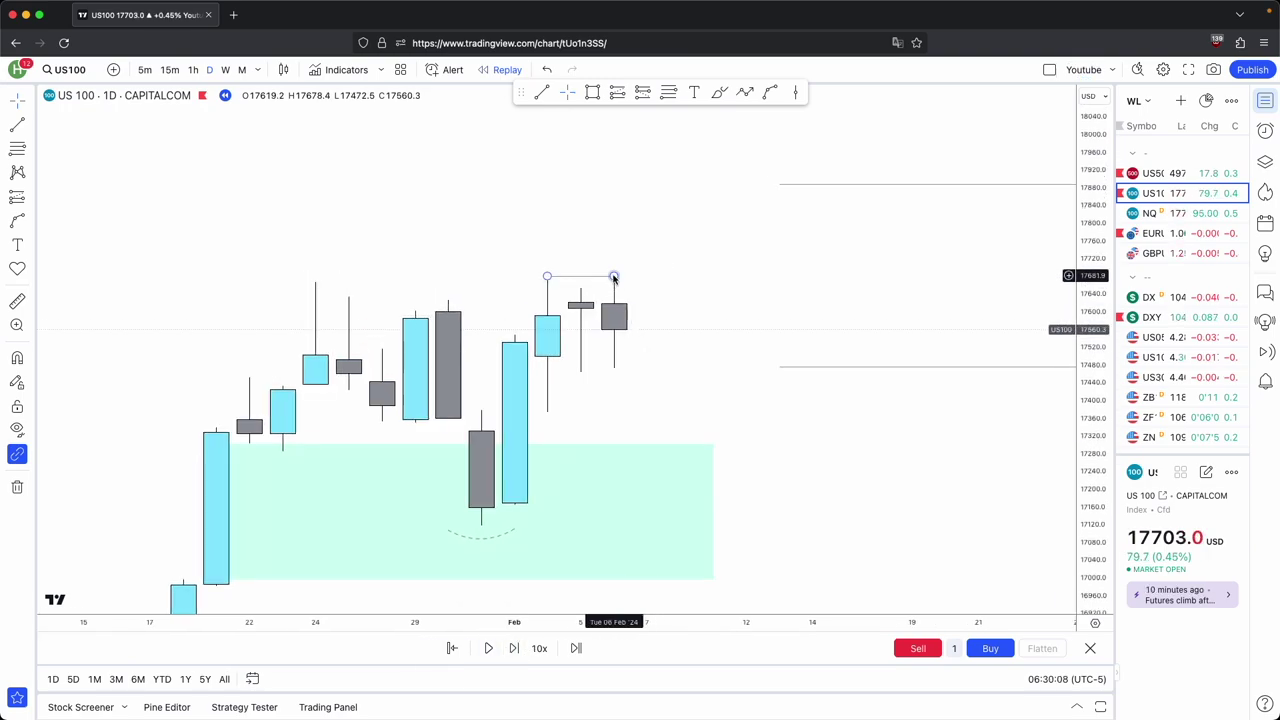
Compare the marked high with the weekly candles and return to the daily chart
click(226, 70)
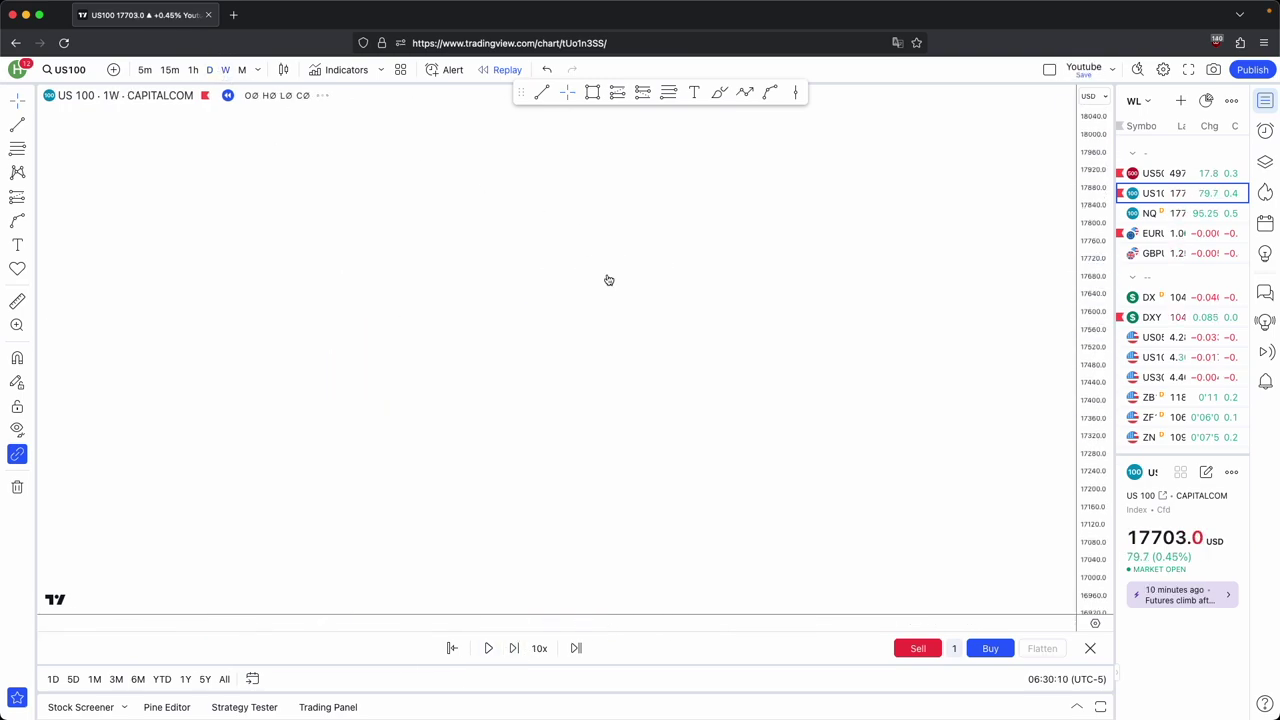
scroll(760, 420, up, 3)
drag(503, 363, 893, 348)
scroll(893, 348, up, 4)
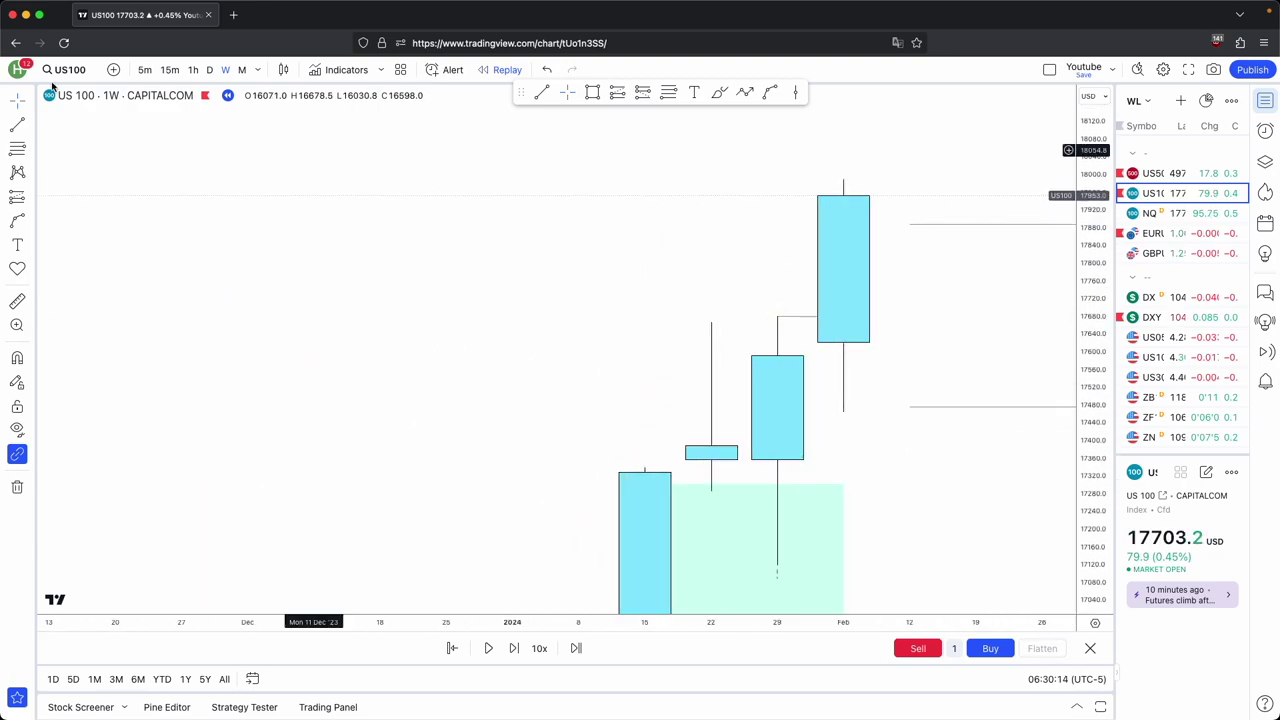
click(209, 70)
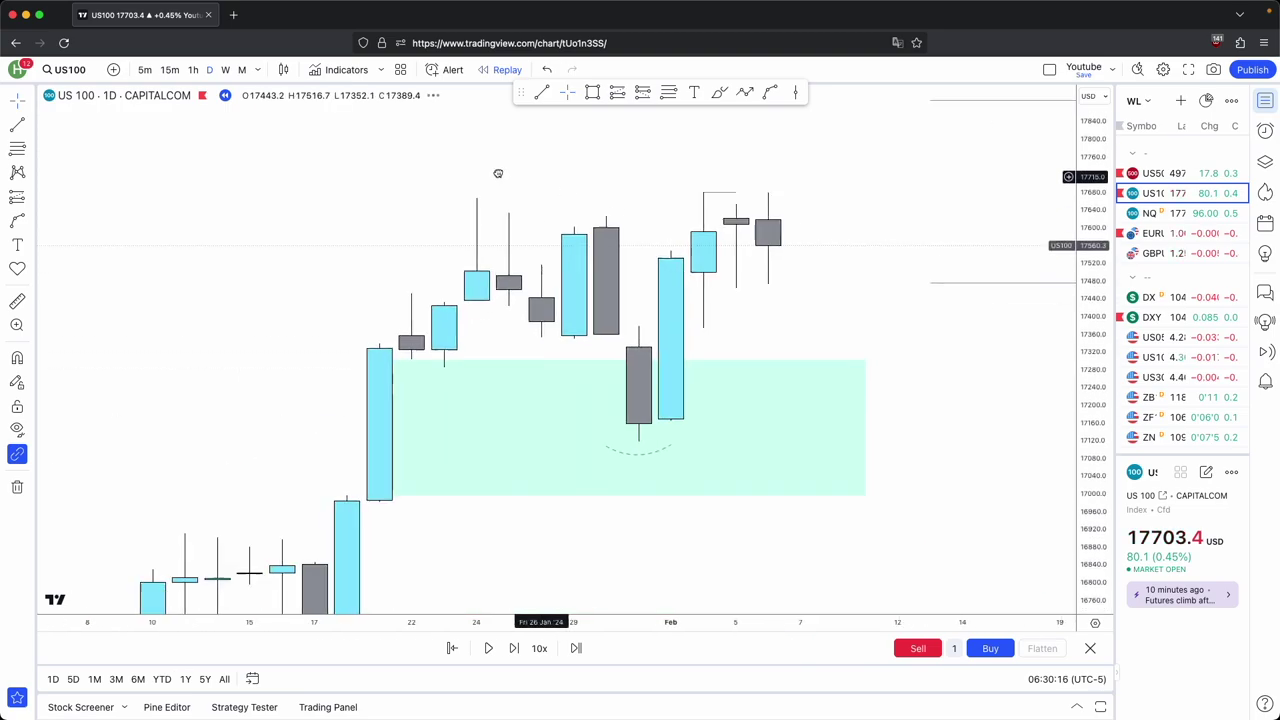
Extend the line at the 2 February high to 7 February
drag(758, 323, 743, 363)
scroll(743, 363, up, 3)
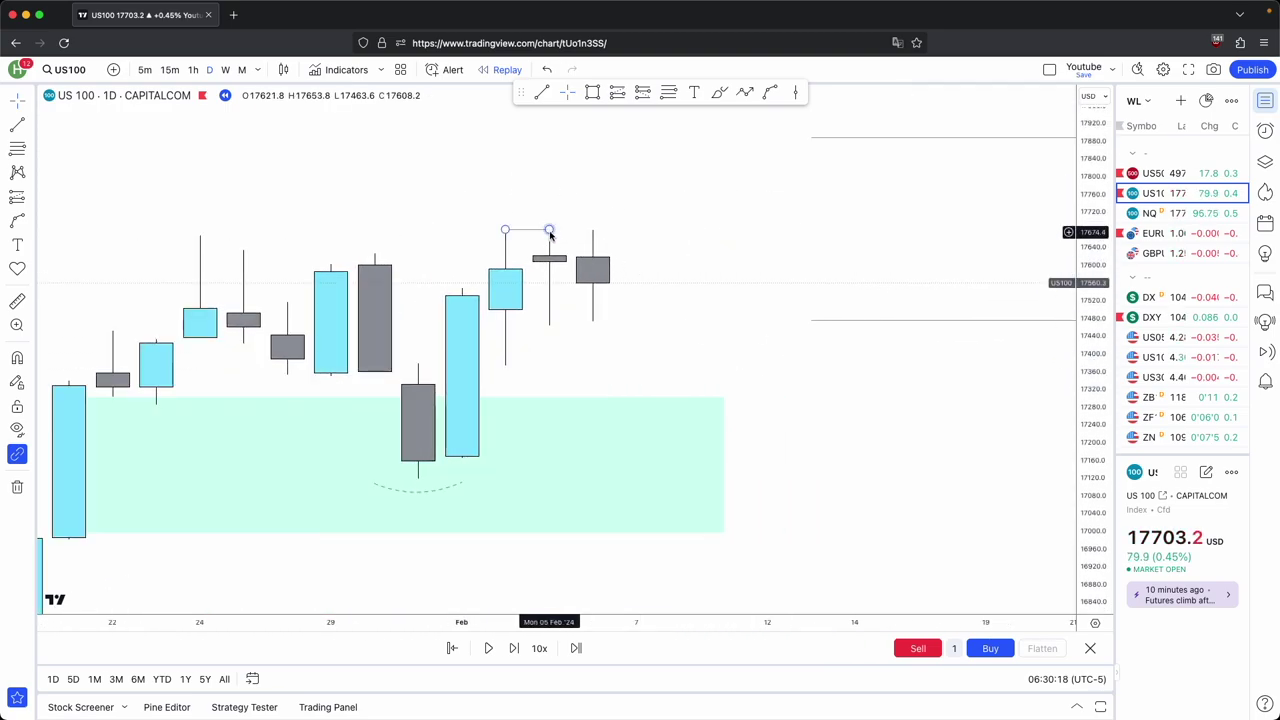
drag(577, 225, 606, 250)
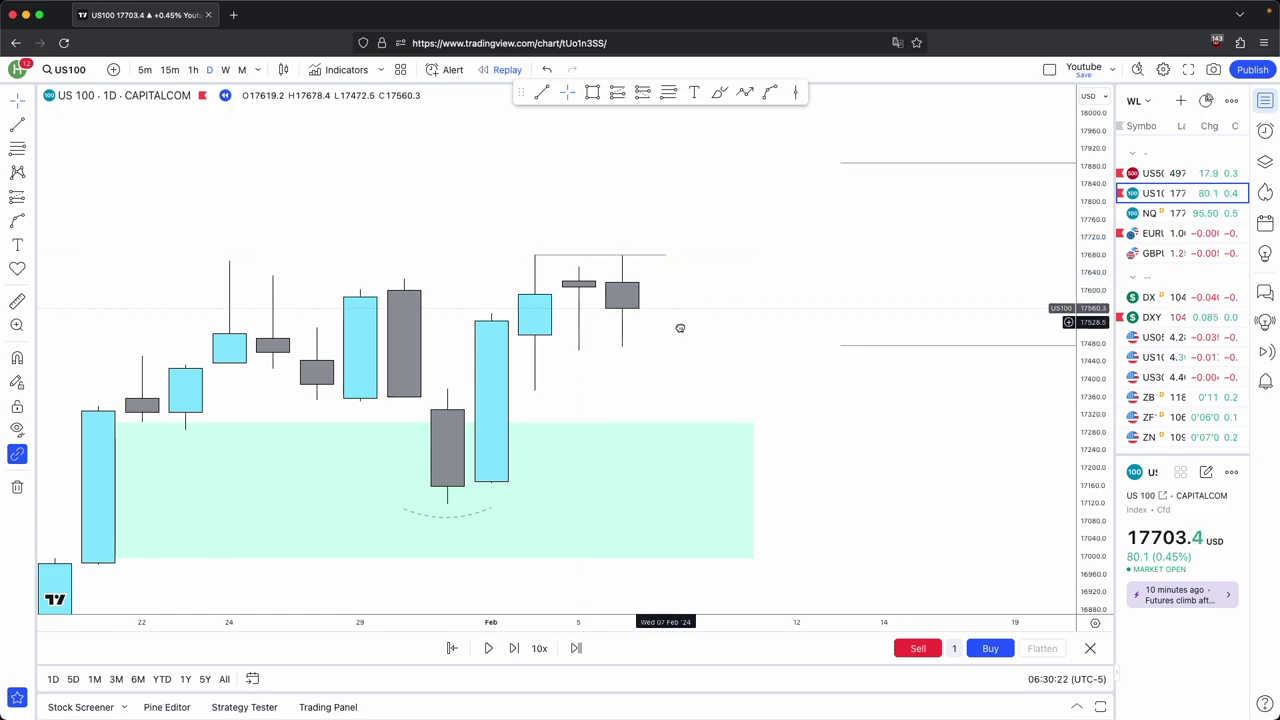
Examine the daily candles after the swing low relative to the marked high and the two longer horizontal lines
scroll(666, 347, left, 3)
scroll(672, 364, right, 3)
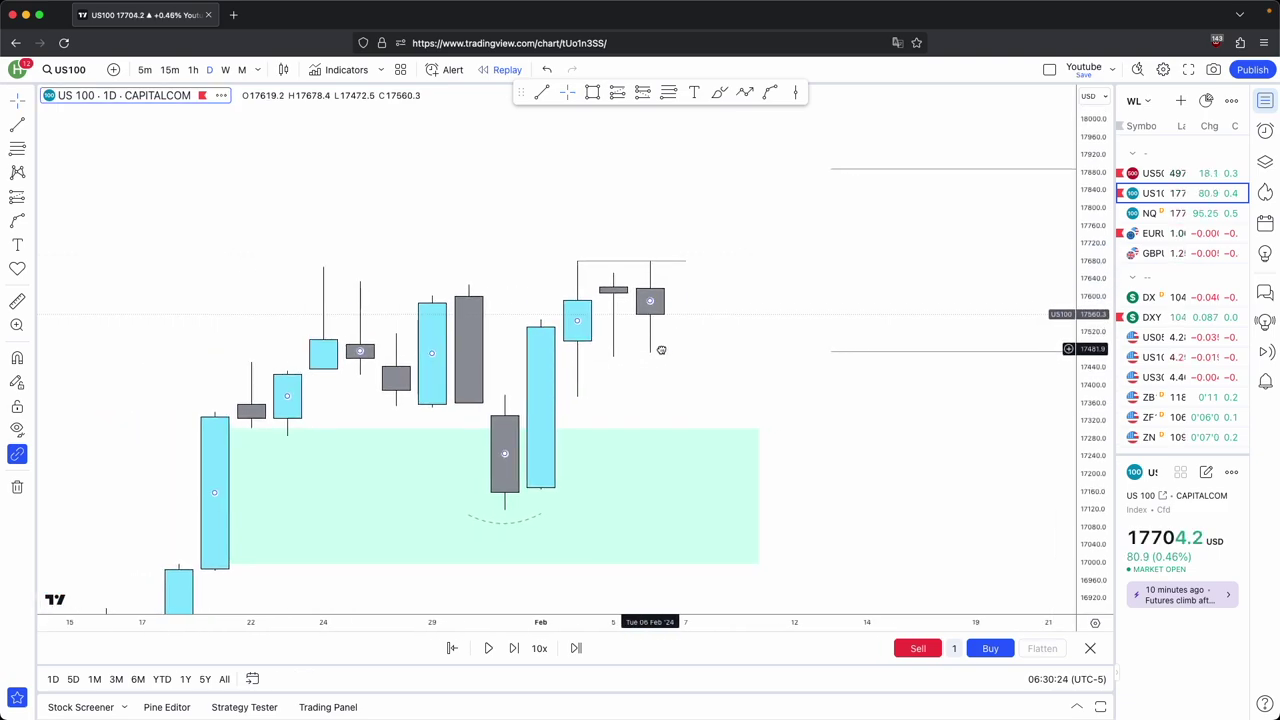
scroll(678, 363, left, 5)
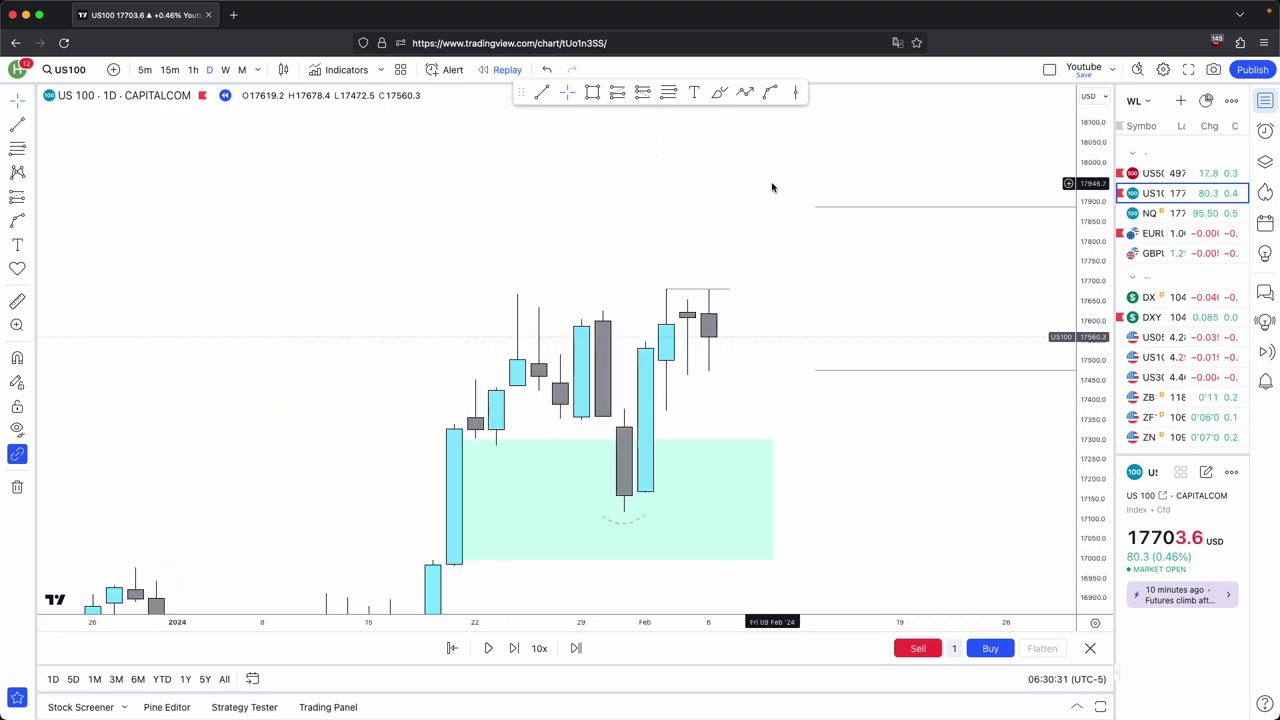
drag(1093, 372, 1080, 474)
scroll(1000, 430, down, 3)
drag(866, 379, 828, 470)
scroll(868, 437, up, 3)
scroll(870, 435, right, 6)
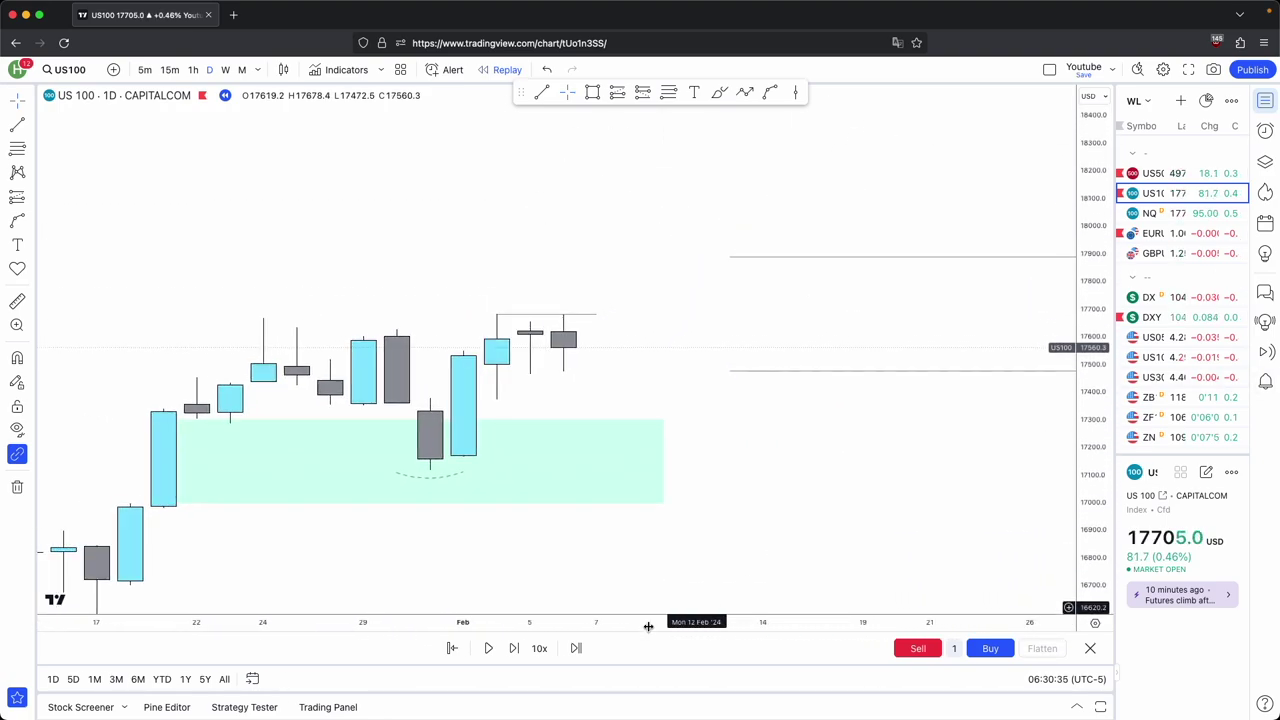
Advance the replay to 7 February and shorten the 2 February high line so it ends at the 6 February candle
click(511, 648)
scroll(815, 440, left, 4)
drag(1093, 496, 1091, 275)
drag(880, 395, 909, 349)
drag(714, 365, 686, 365)
click(682, 338)
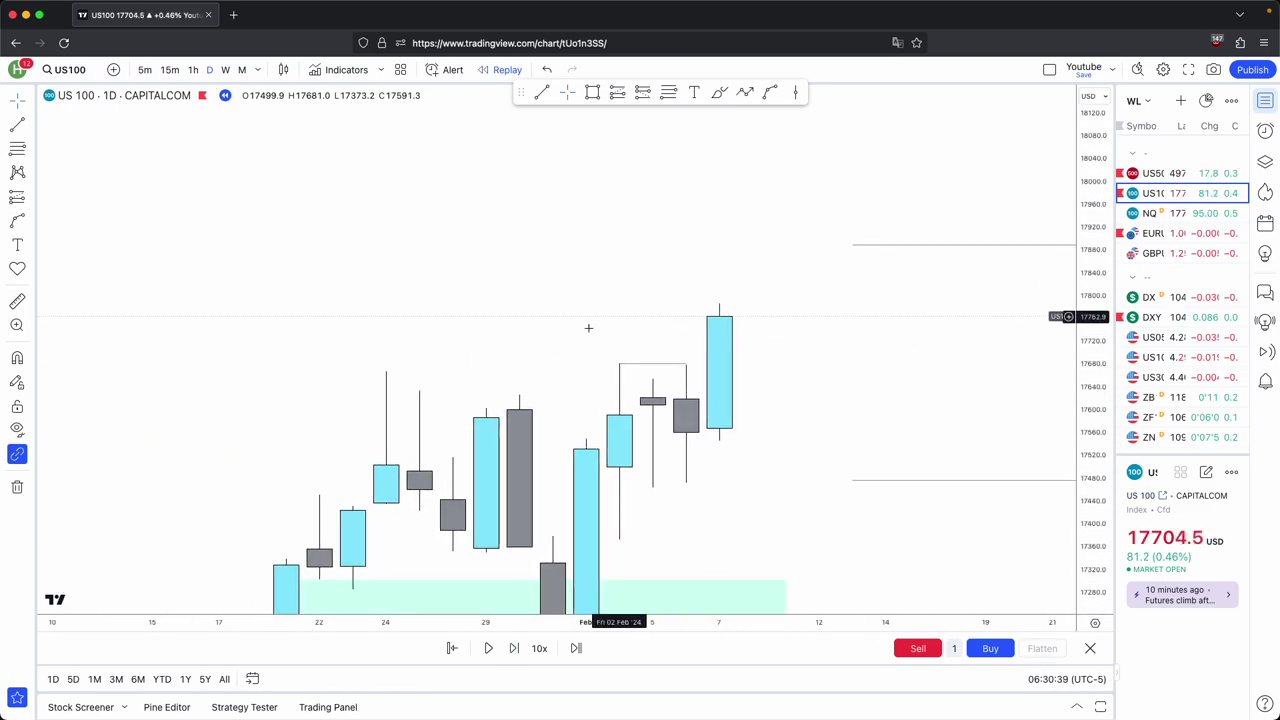
Advance the replay to 8 February and draw a short horizontal line at the high of the 7 February candle
scroll(706, 431, right, 1)
click(513, 650)
click(541, 92)
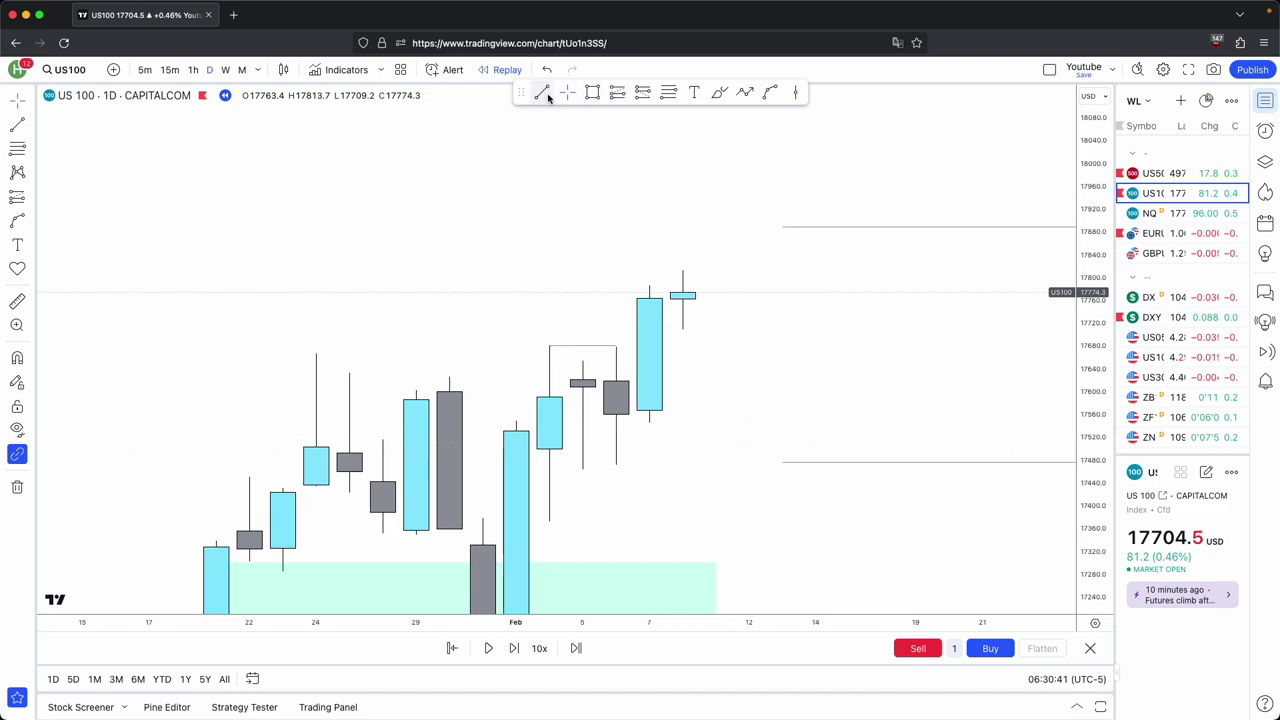
click(680, 280)
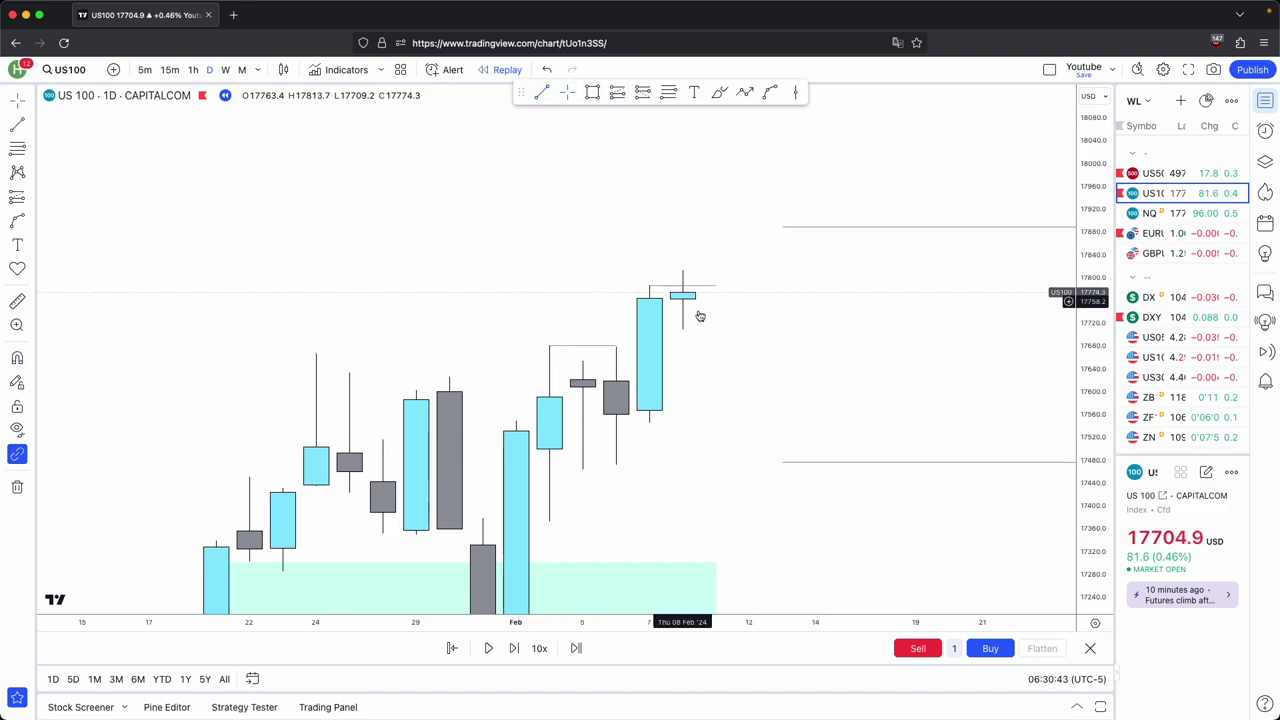
Advance the replay to 9 February and draw a short horizontal line at the high of the 8 February candle
click(512, 649)
click(546, 78)
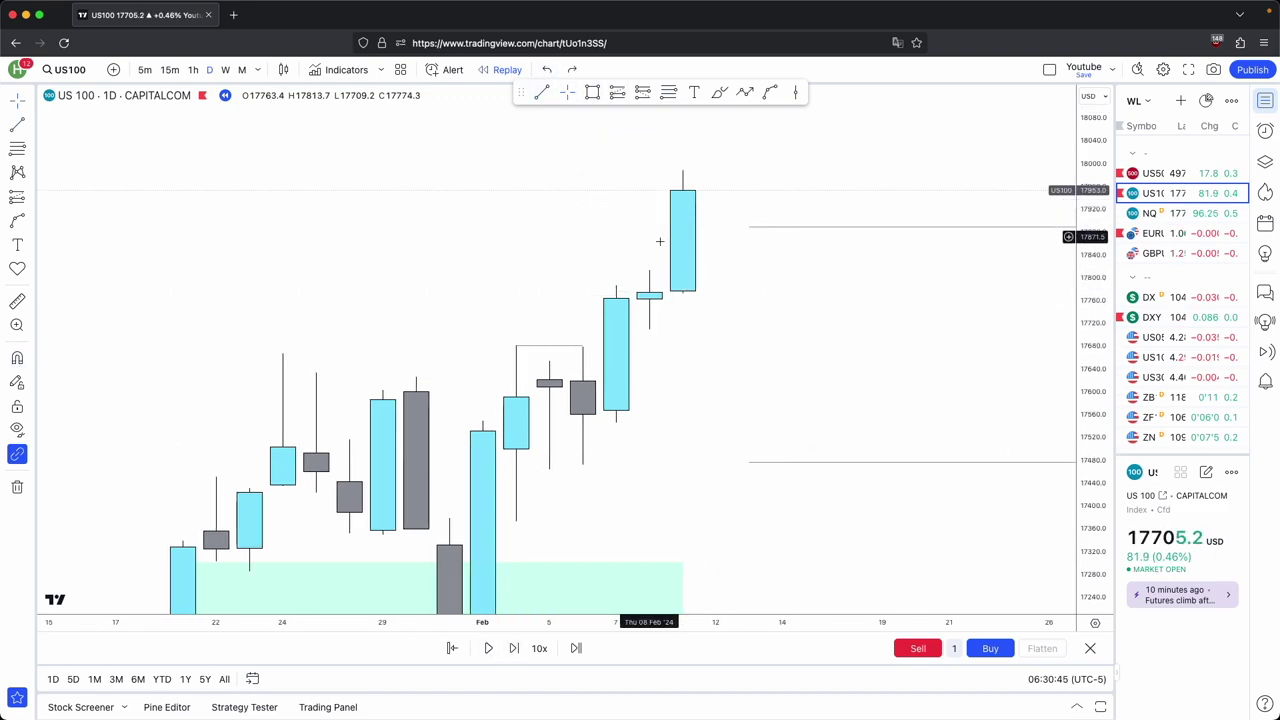
super+click(650, 268)
shift+click(749, 275)
Examine the daily trend from the January lows through the green zone and swing low to the marked February highs
drag(655, 249, 691, 132)
scroll(700, 140, down, 2)
drag(1086, 398, 1062, 560)
scroll(930, 515, down, 2)
drag(896, 506, 738, 484)
drag(751, 351, 826, 333)
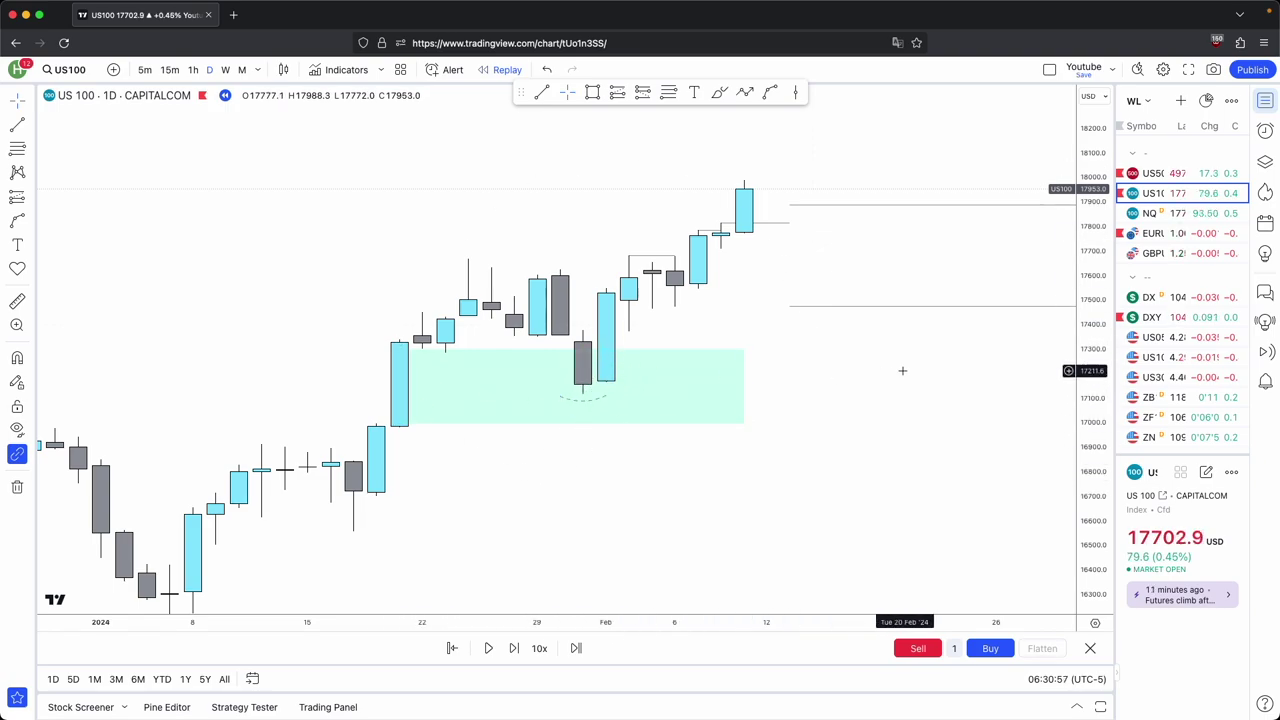
drag(665, 379, 517, 423)
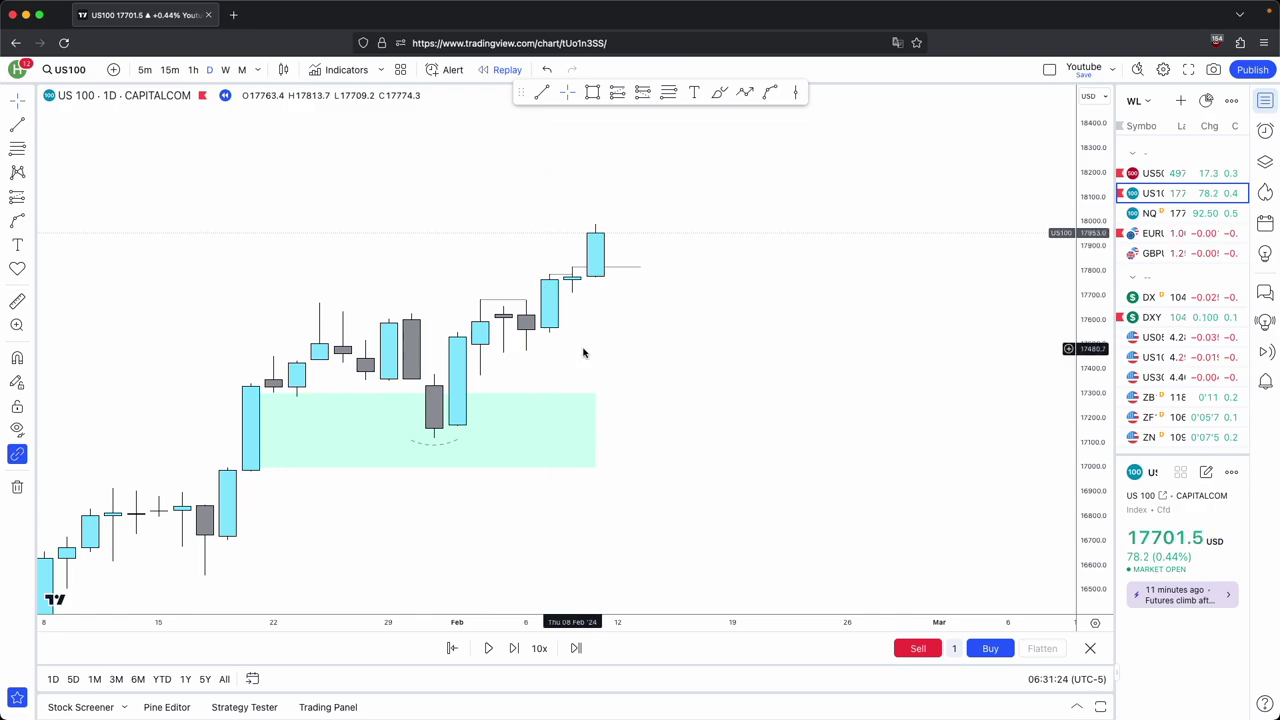
drag(610, 327, 676, 336)
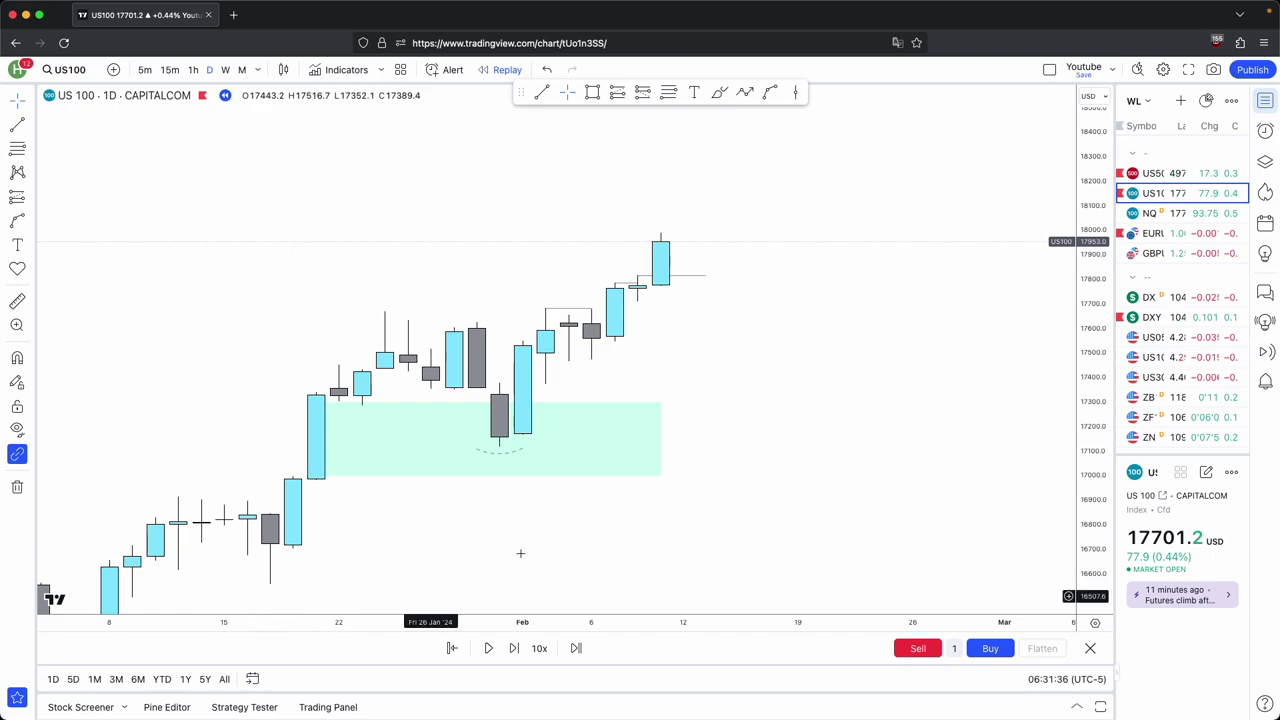
drag(778, 364, 826, 297)
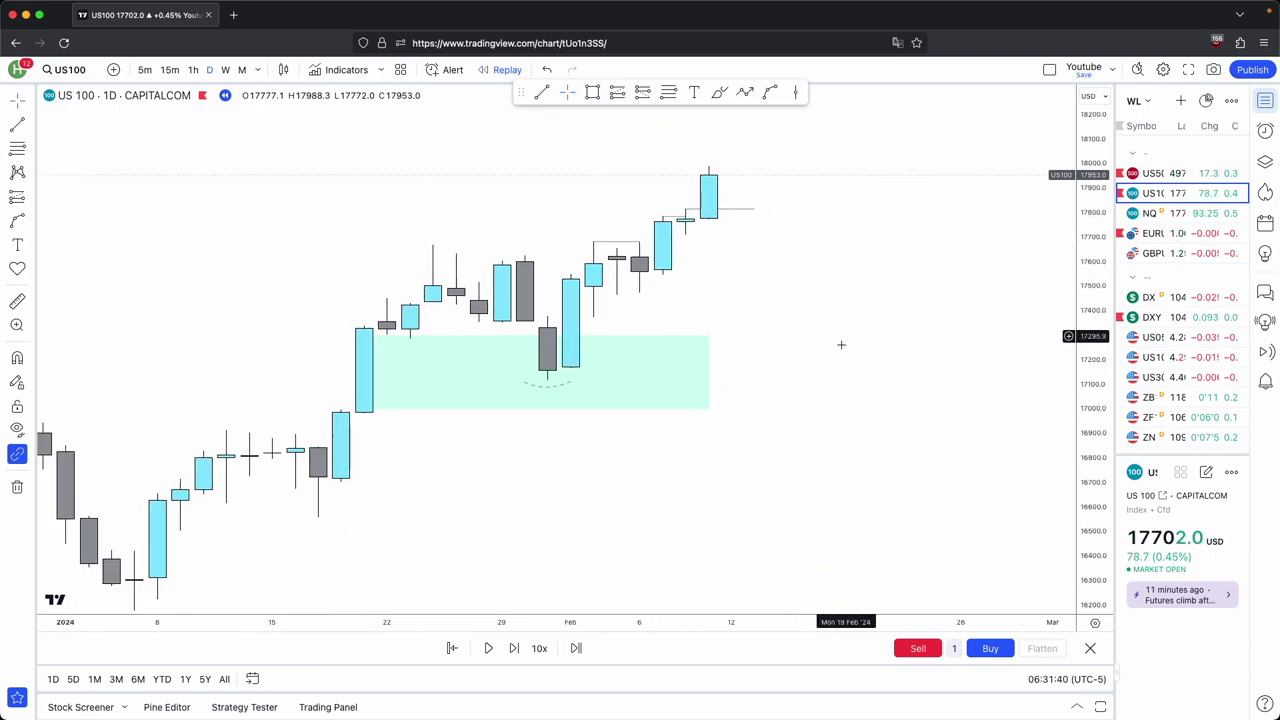
Sketch a descending five-leg zigzag path ending in an arrow in the empty chart area below and after the candles
drag(768, 410, 761, 274)
scroll(814, 325, down, 3)
drag(817, 328, 441, 220)
drag(718, 253, 641, 225)
click(615, 371)
click(752, 197)
click(855, 498)
click(941, 312)
click(1025, 551)
click(1025, 552)
Draw short horizontal lines at the first and second lows of the zigzag sketch
drag(1003, 447, 813, 371)
drag(563, 123, 563, 160)
click(678, 208)
click(449, 354)
click(603, 354)
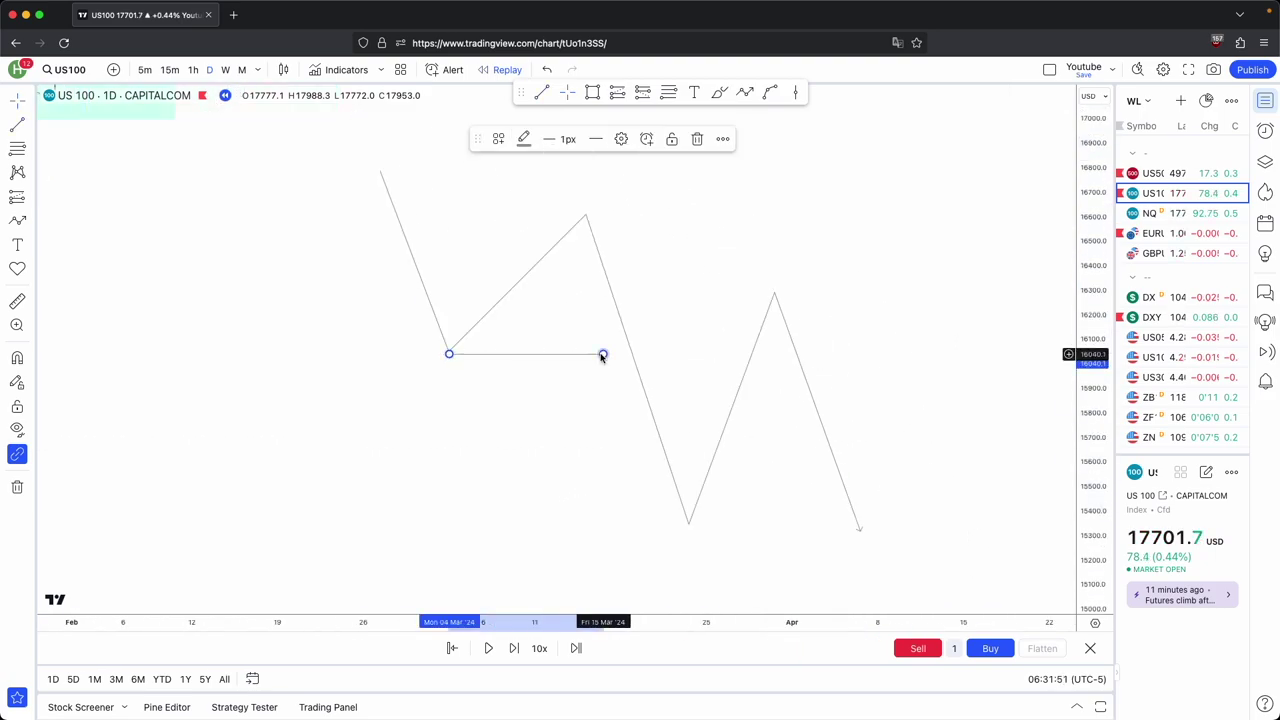
click(603, 307)
click(541, 92)
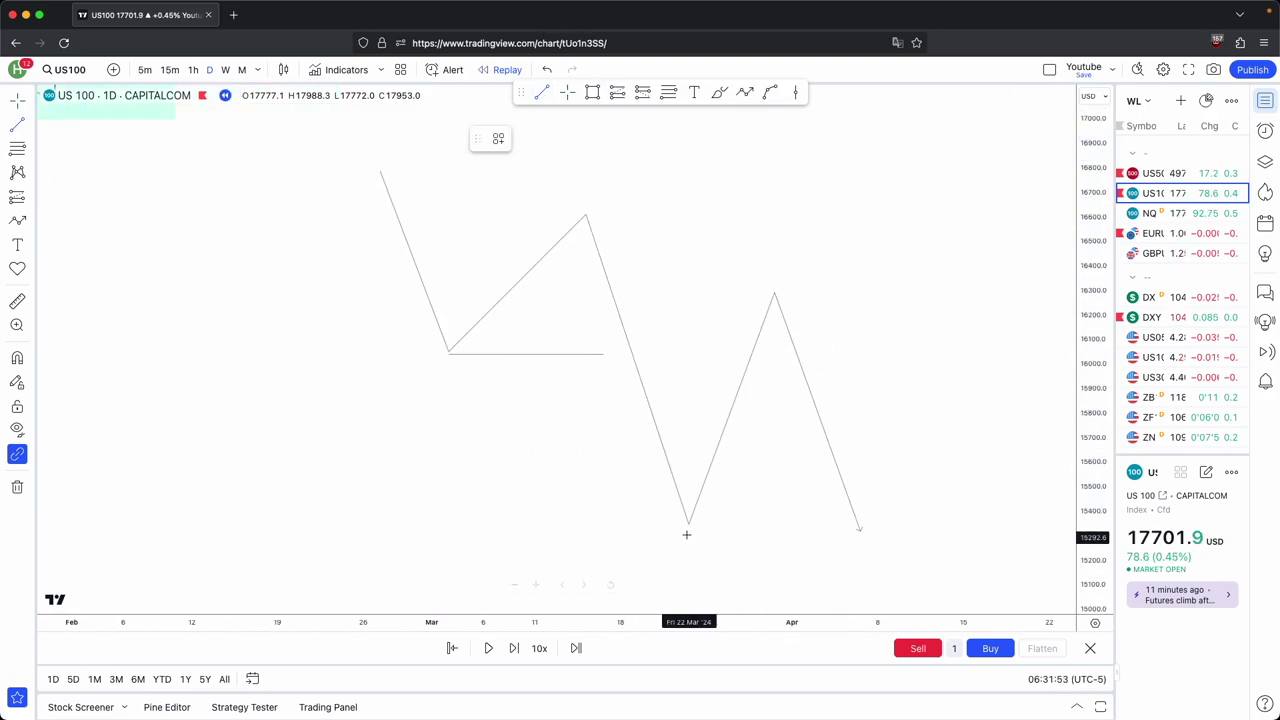
drag(686, 535, 792, 530)
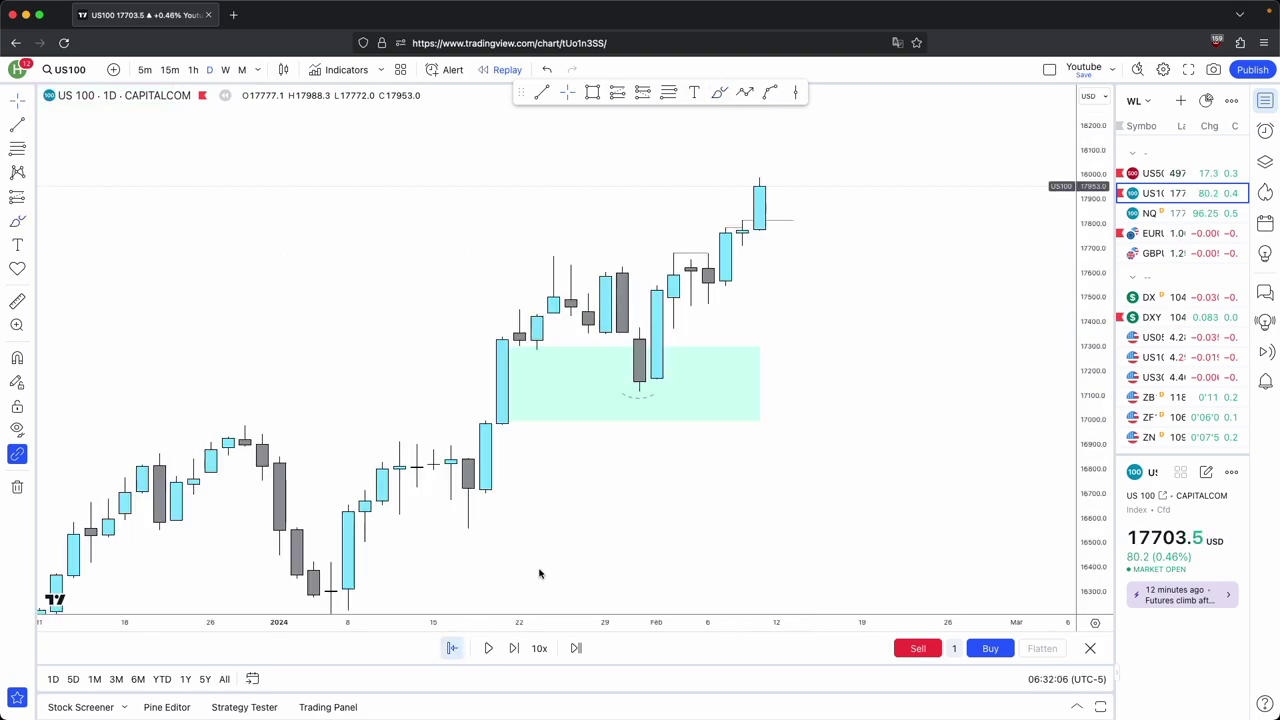
Rewind the replay to 2 February and delete the lines marking the 7 and 8 February highs
click(689, 444)
drag(555, 414, 900, 499)
mouse_move(856, 355)
mouse_down()
mouse_move(596, 232)
mouse_move(700, 250)
mouse_up()
key(Delete)
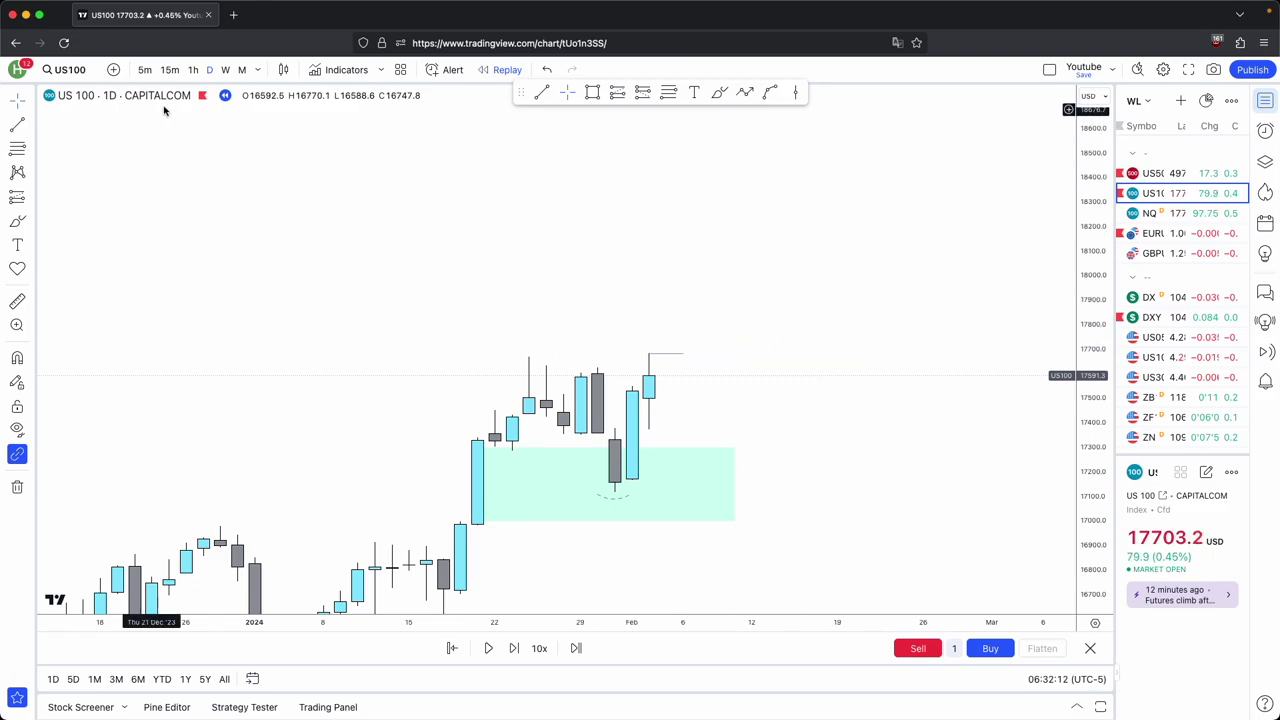
Switch to the hourly chart and advance the replay to about 12:00 on 5 February
drag(736, 360, 815, 345)
scroll(797, 286, down, 5)
drag(797, 286, 621, 281)
drag(1088, 470, 1088, 335)
drag(937, 337, 770, 292)
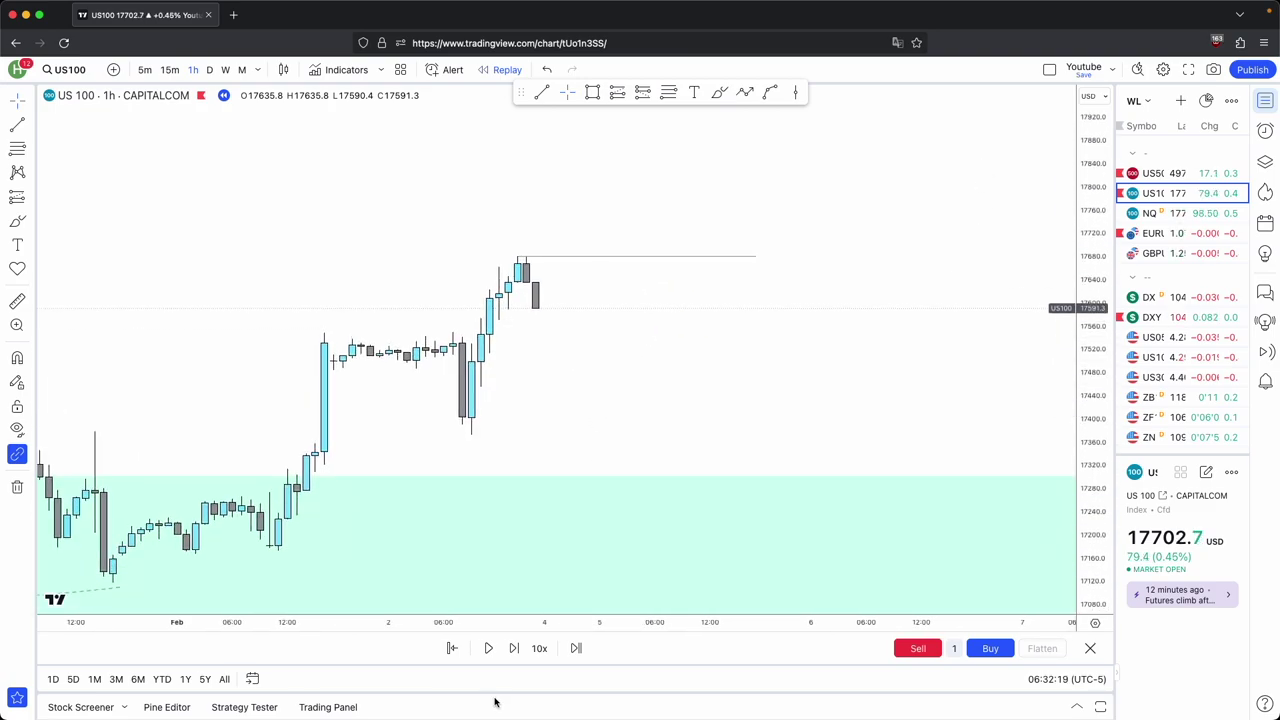
click(512, 648)
click(512, 648)
click(512, 648)
click(512, 648)
click(512, 648)
click(512, 648)
Draw a horizontal line at the low of the 4 February 20:00 candle, extending to 05:00 on 5 February, and colour it red
drag(526, 400, 670, 404)
drag(1106, 463, 1106, 340)
click(542, 92)
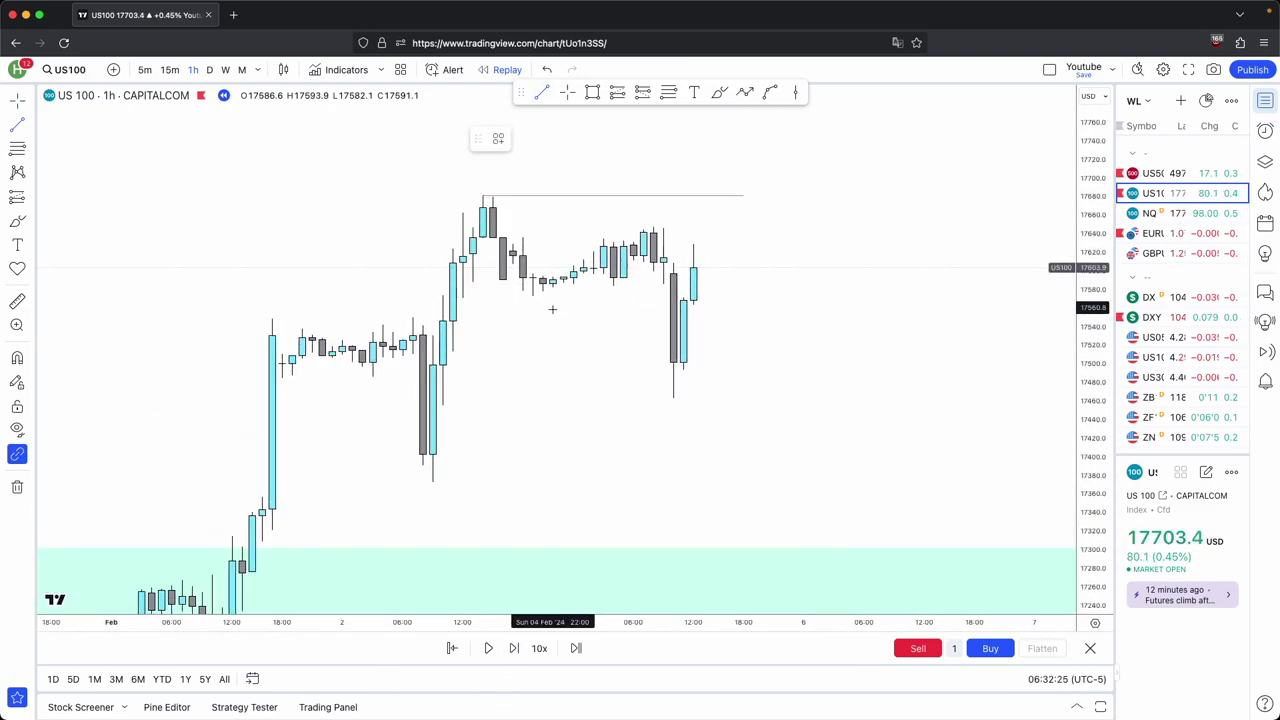
click(534, 297)
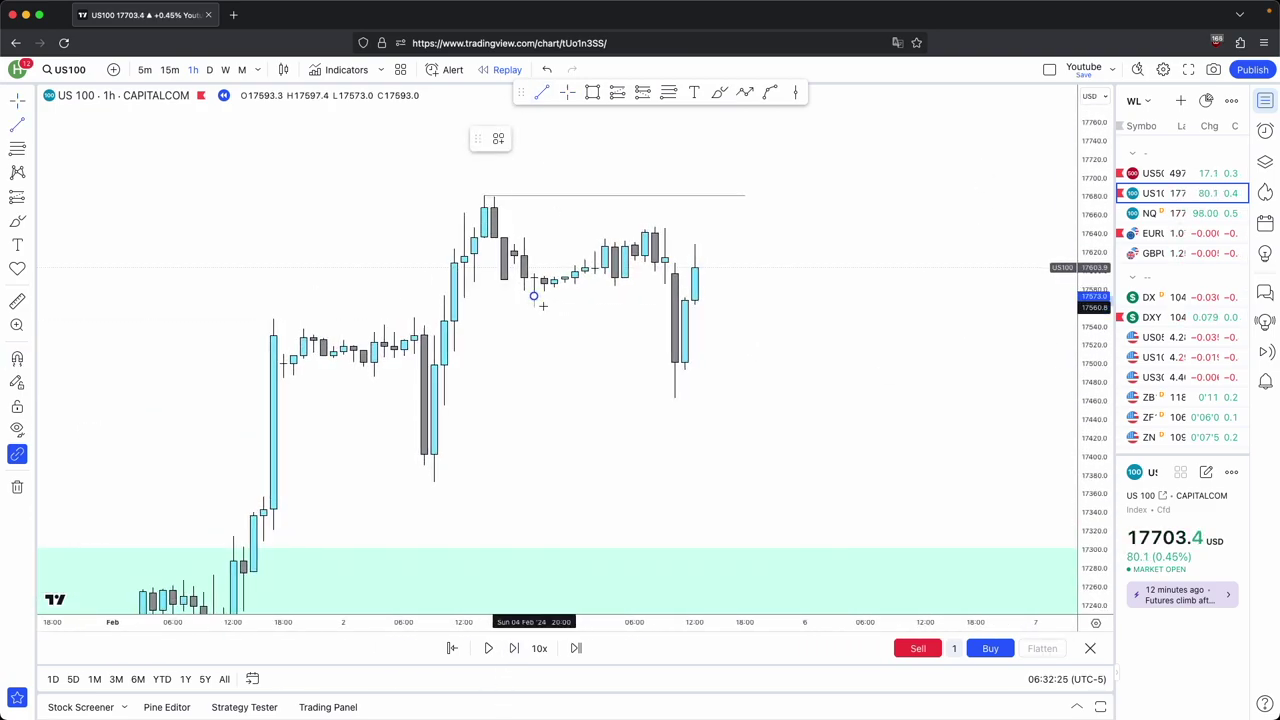
click(625, 296)
click(498, 138)
click(523, 138)
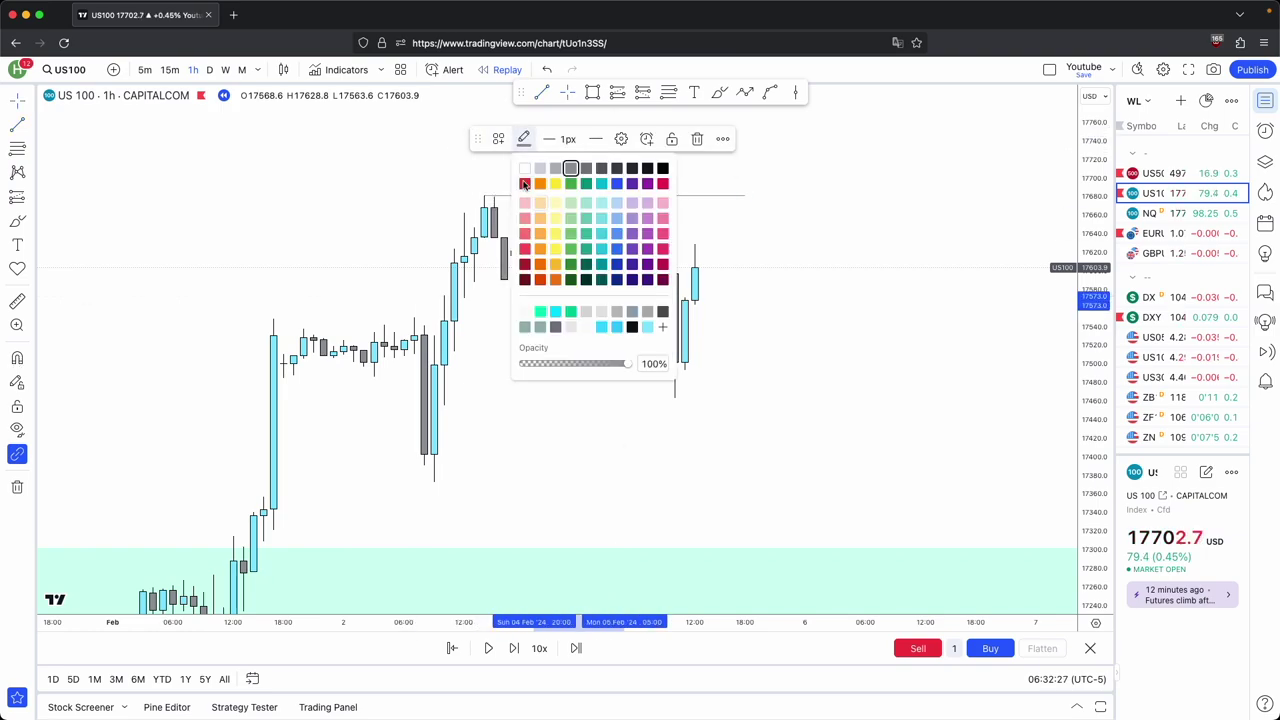
click(523, 186)
click(770, 371)
Compare the current replay position on the daily and weekly charts and return to the hourly chart
scroll(408, 237, left, 2)
click(210, 72)
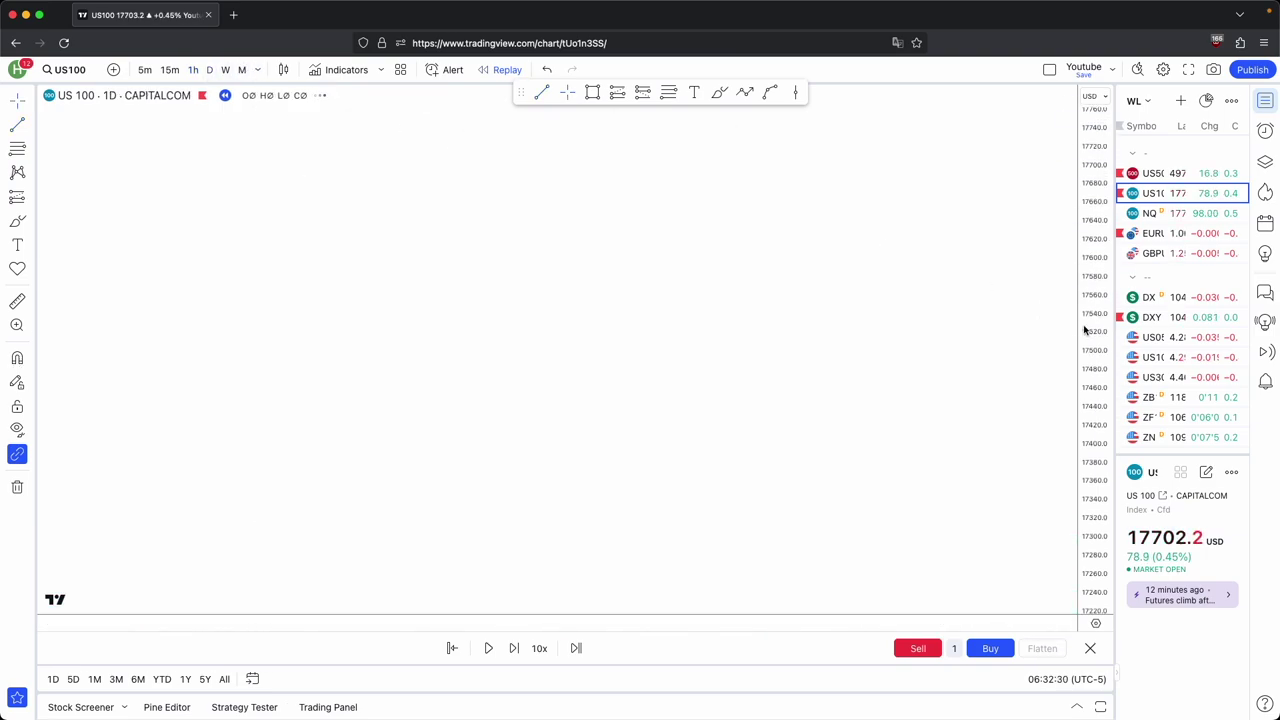
click(225, 70)
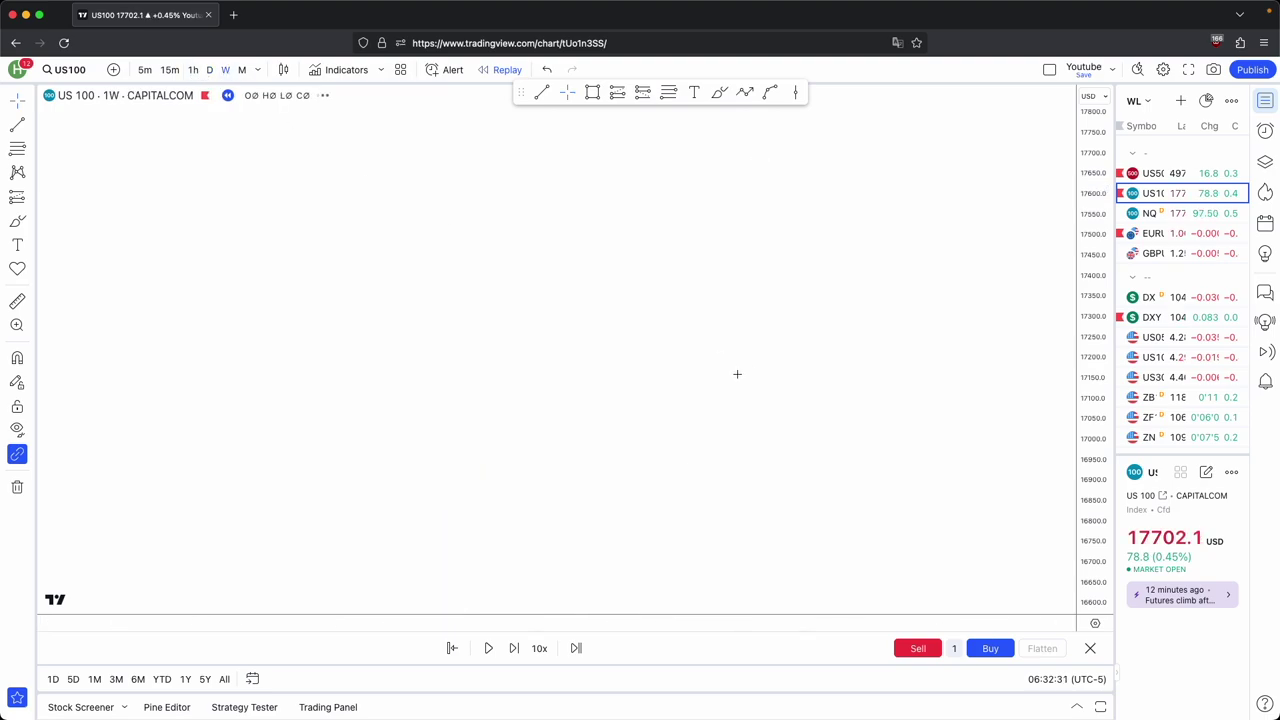
drag(1100, 567, 1099, 577)
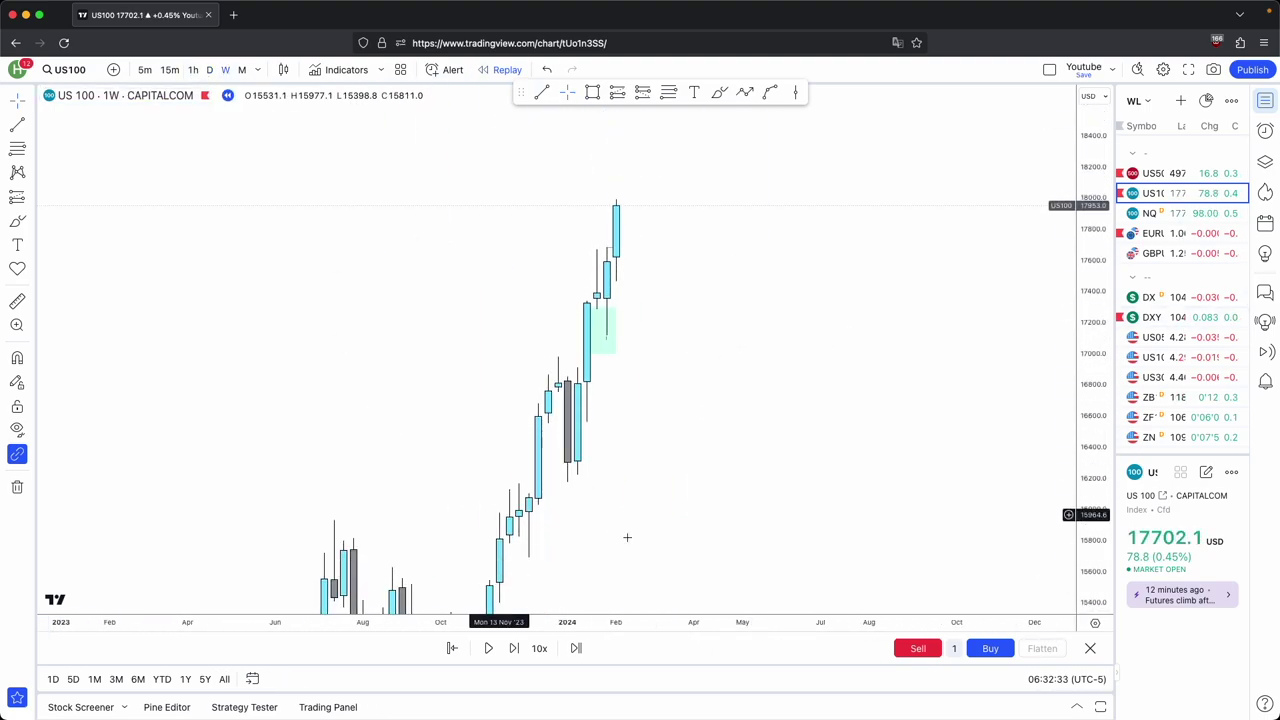
click(210, 70)
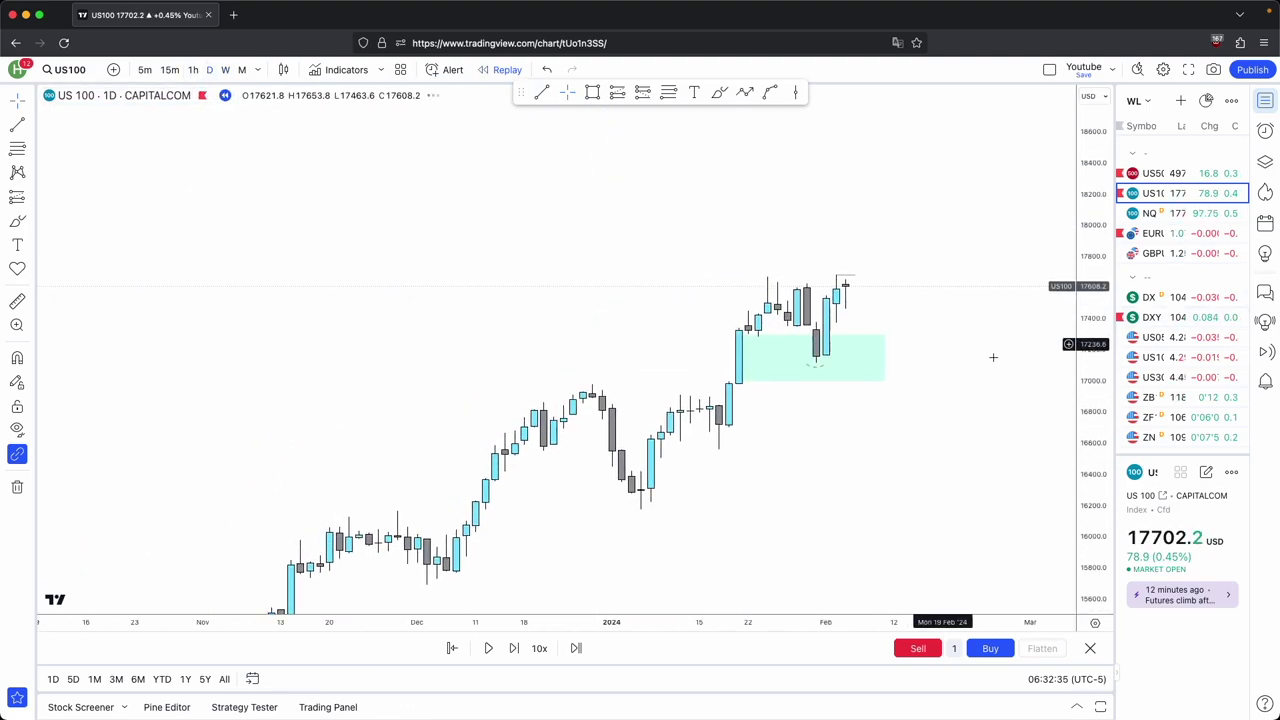
click(192, 69)
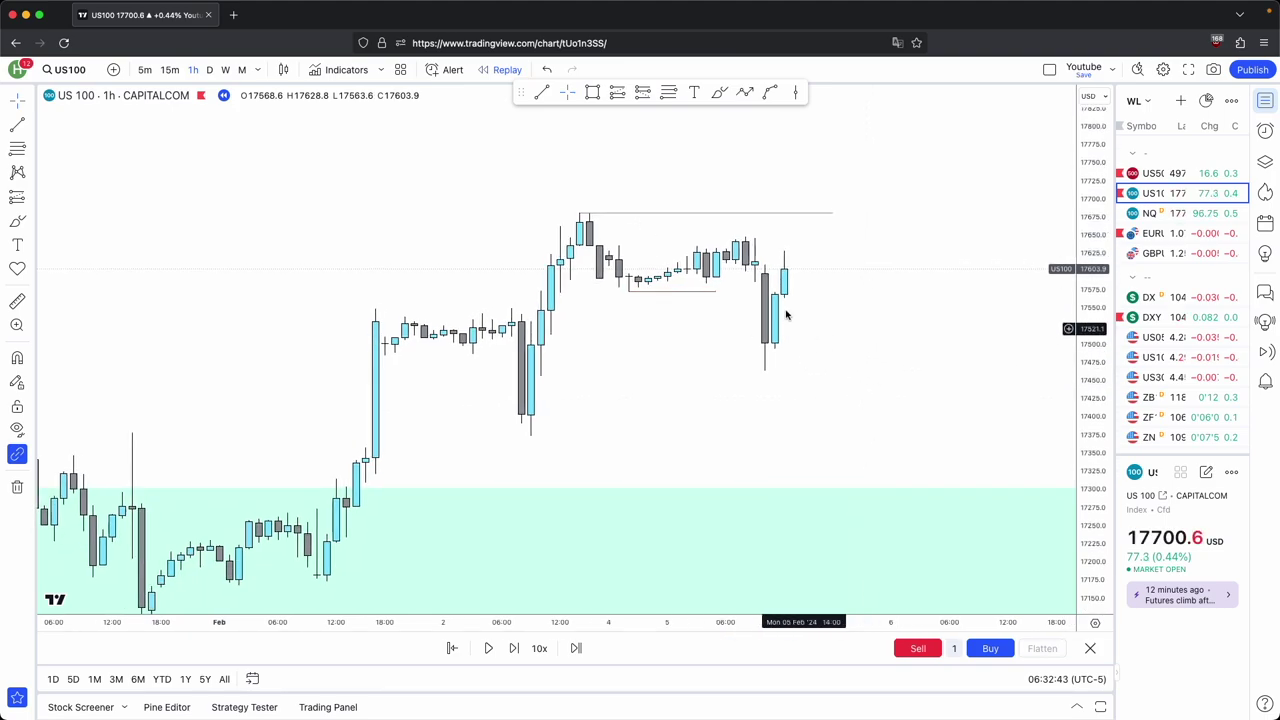
Draw a rectangle zone over the body of the 2 February 08:00 candle, from about 17531 to 17403, extended past the last replayed candle
click(590, 93)
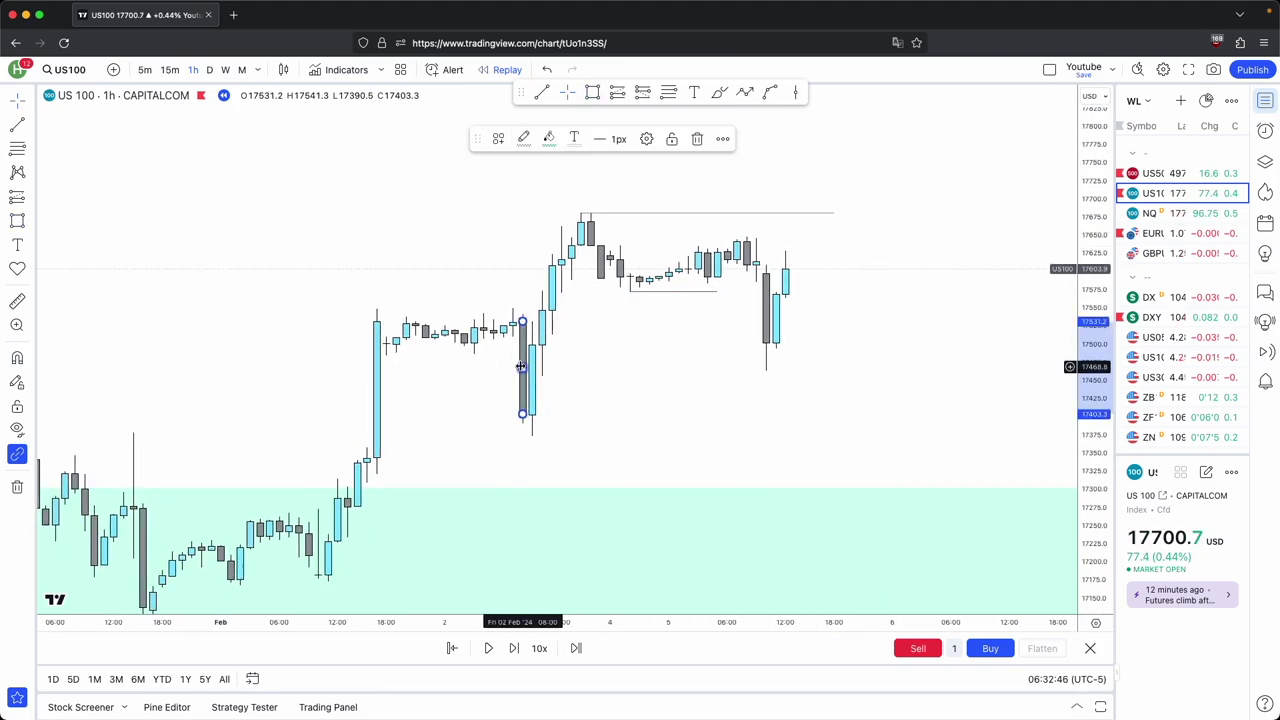
drag(520, 320, 806, 411)
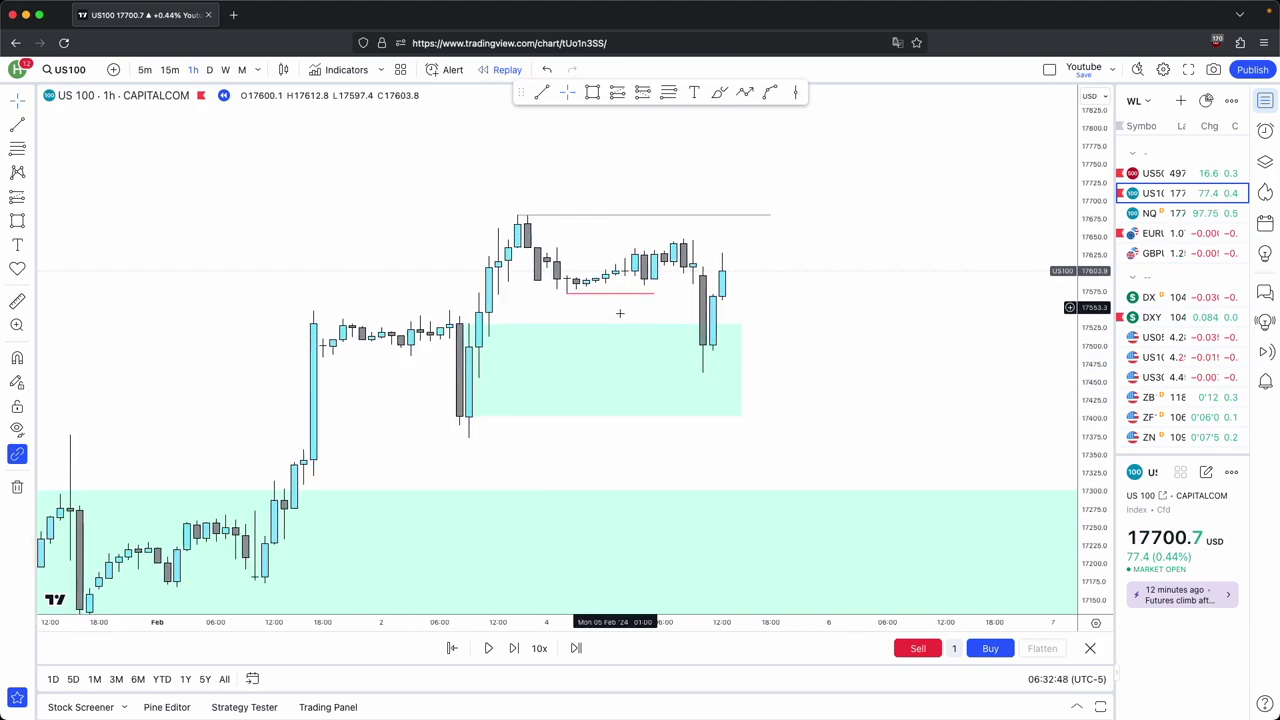
drag(621, 312, 655, 348)
Draw a projected price path from the last candle, rising to about 17650, dipping to about 17610, and rising to about 17700
drag(1097, 429, 1097, 216)
mouse_move(938, 178)
mouse_down()
mouse_move(777, 193)
mouse_move(759, 231)
mouse_up()
click(745, 93)
click(603, 287)
click(642, 236)
click(662, 283)
double_click(701, 168)
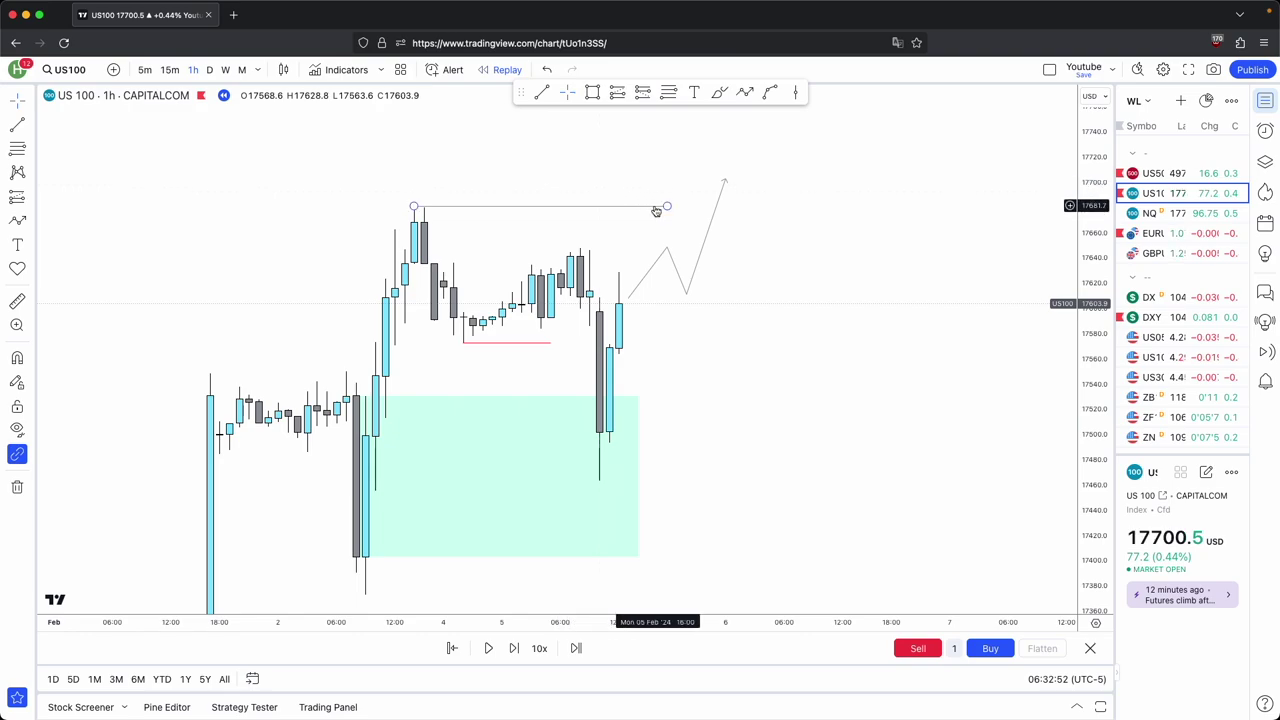
Label the horizontal line at the highest swing high, at about 17681, with the text "Previous week's high"
drag(668, 206, 673, 206)
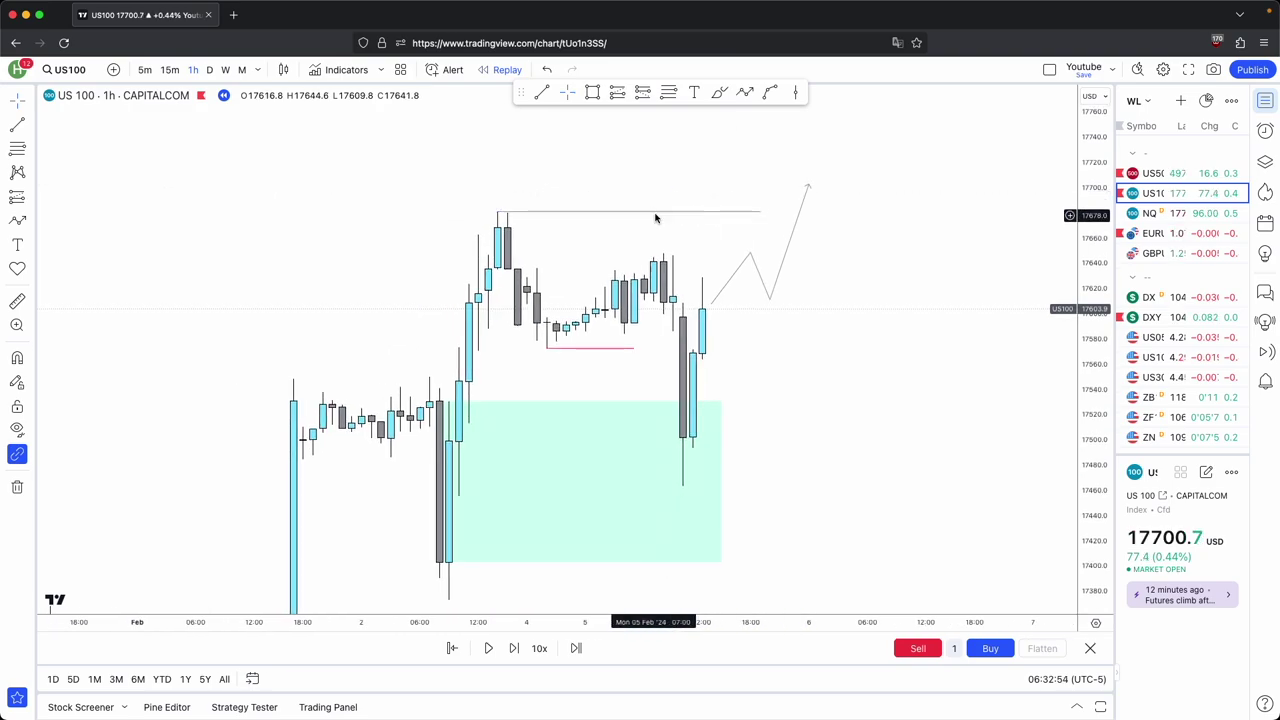
double_click(657, 213)
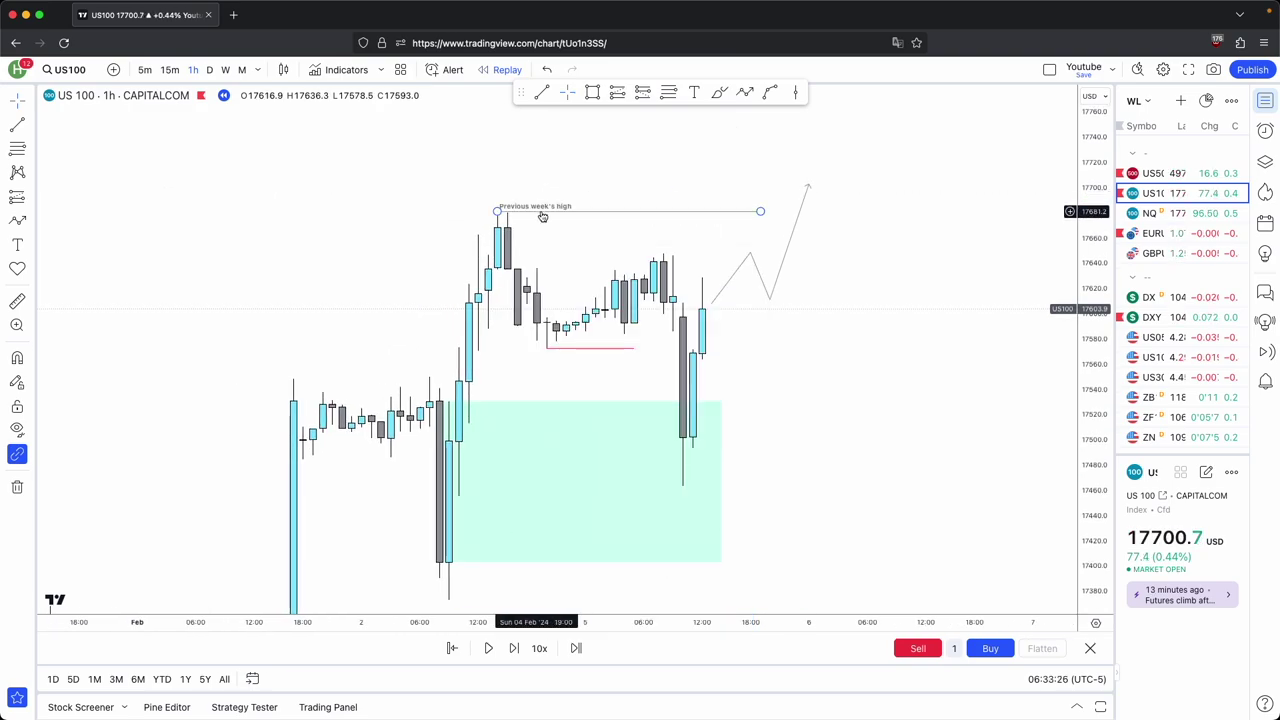
drag(594, 254, 565, 223)
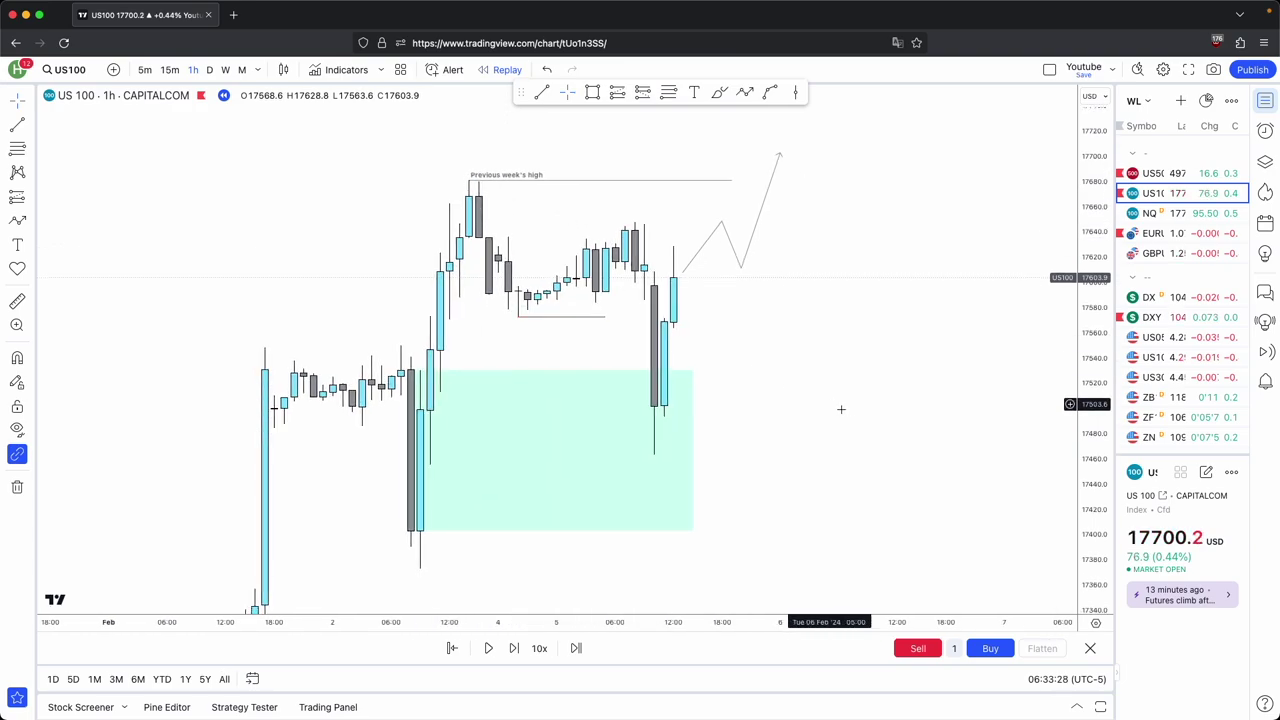
Draw a long rising price path in the empty chart area beyond the last candle
scroll(831, 405, left, 2)
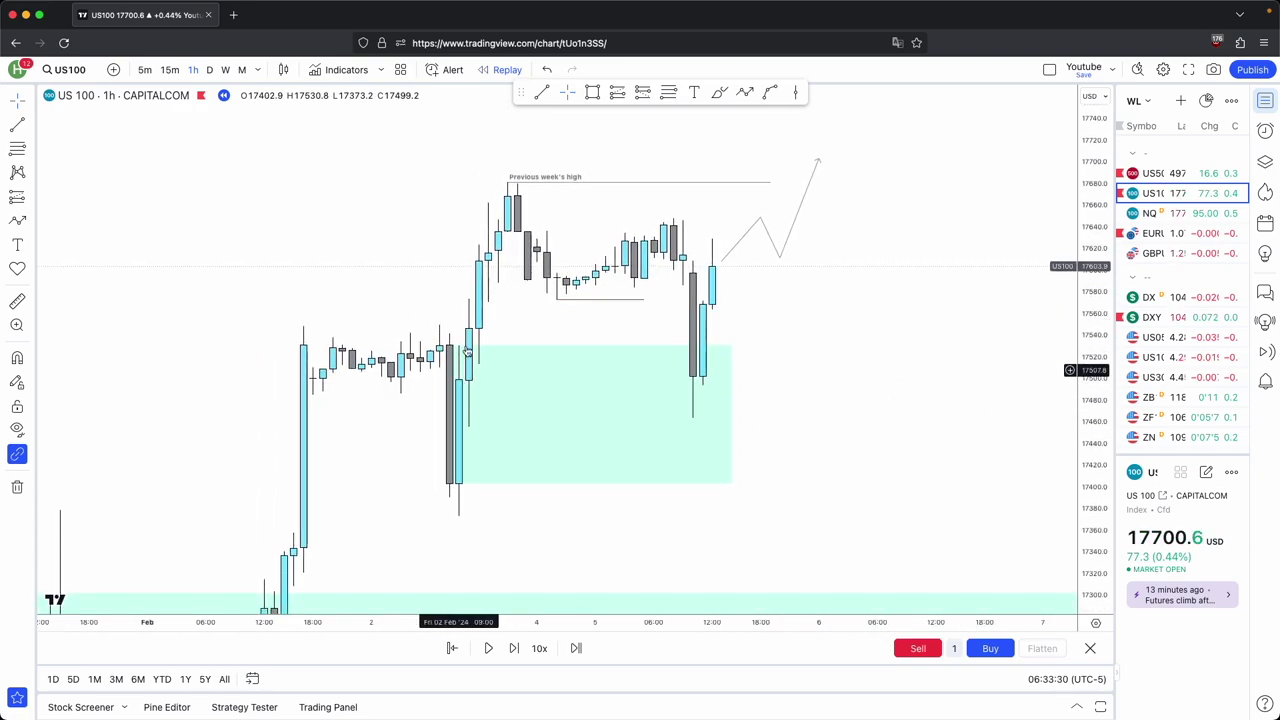
scroll(645, 122, right, 10)
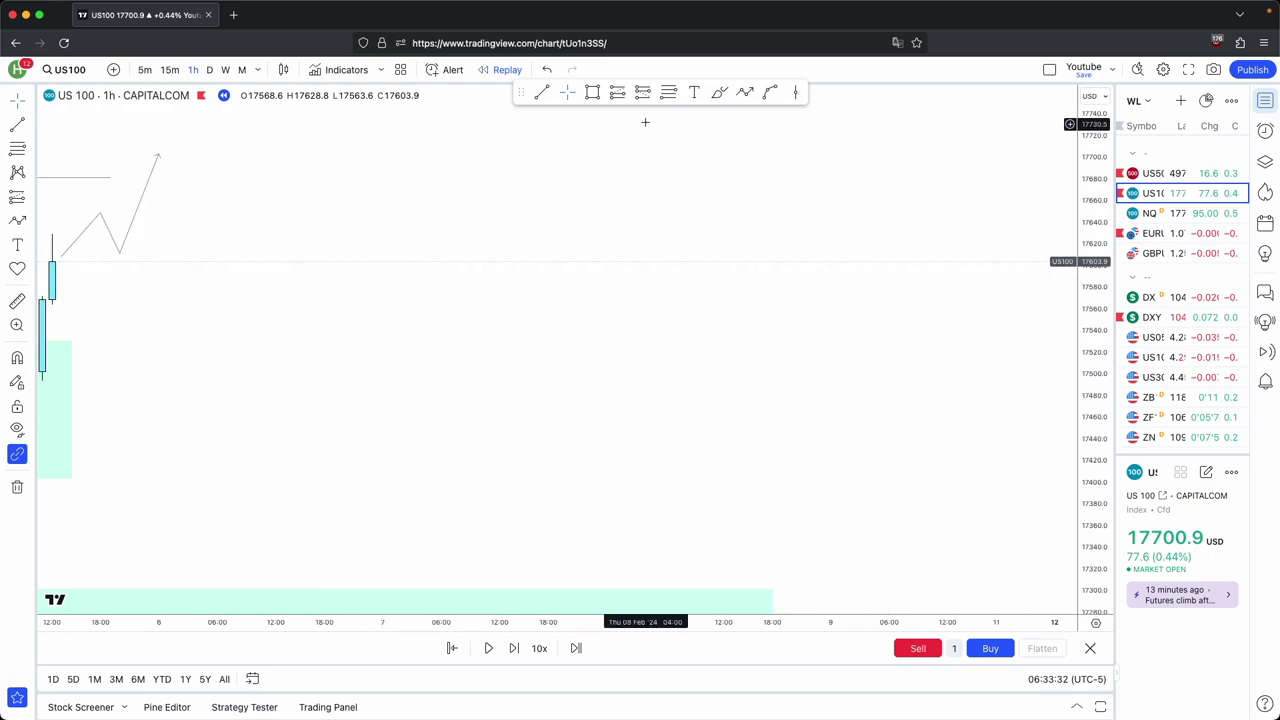
click(745, 91)
click(421, 545)
click(577, 211)
click(618, 292)
Draw a second path from the rising path's peak that pulls back and then climbs to a higher high
click(745, 91)
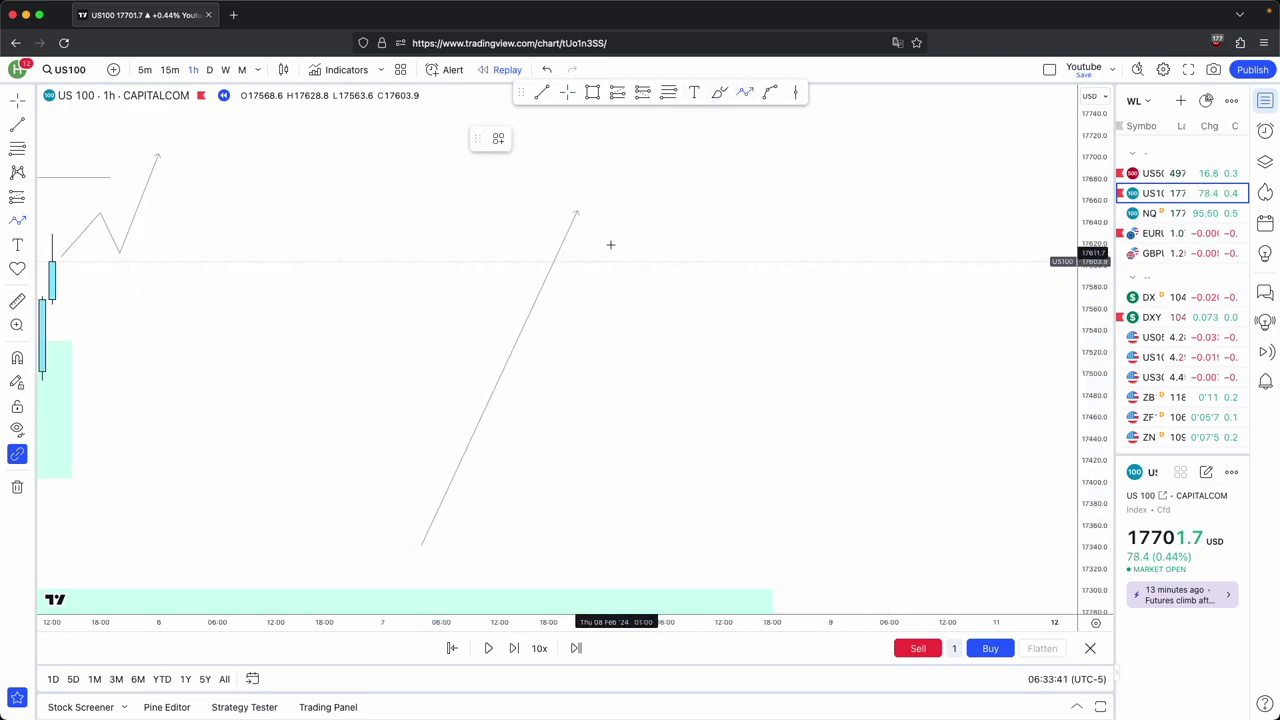
click(569, 210)
click(635, 307)
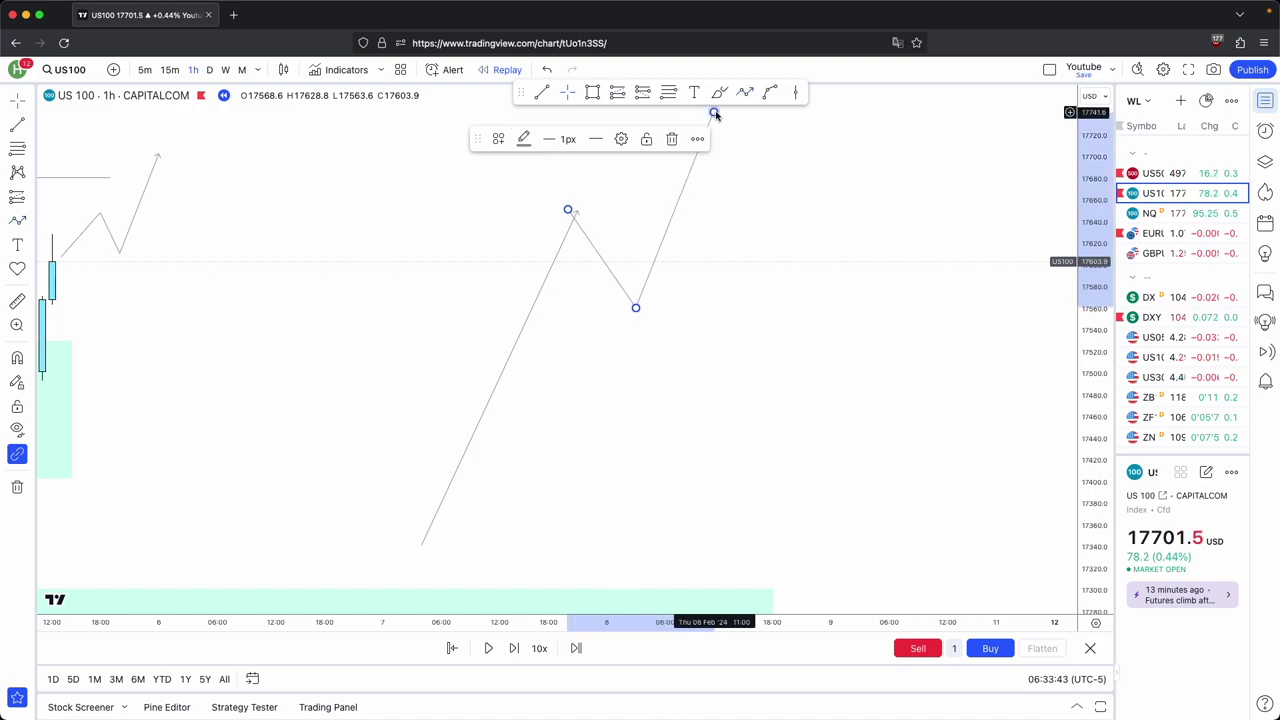
double_click(713, 113)
Draw another example path that rises, swings sideways three times, and breaks out upward
click(745, 91)
click(684, 478)
click(801, 298)
click(830, 354)
click(850, 302)
click(889, 357)
click(908, 305)
click(938, 348)
double_click(1004, 157)
Delete the pullback and sideways-swing example paths from the empty chart area
click(836, 216)
drag(498, 198, 974, 498)
key(Delete)
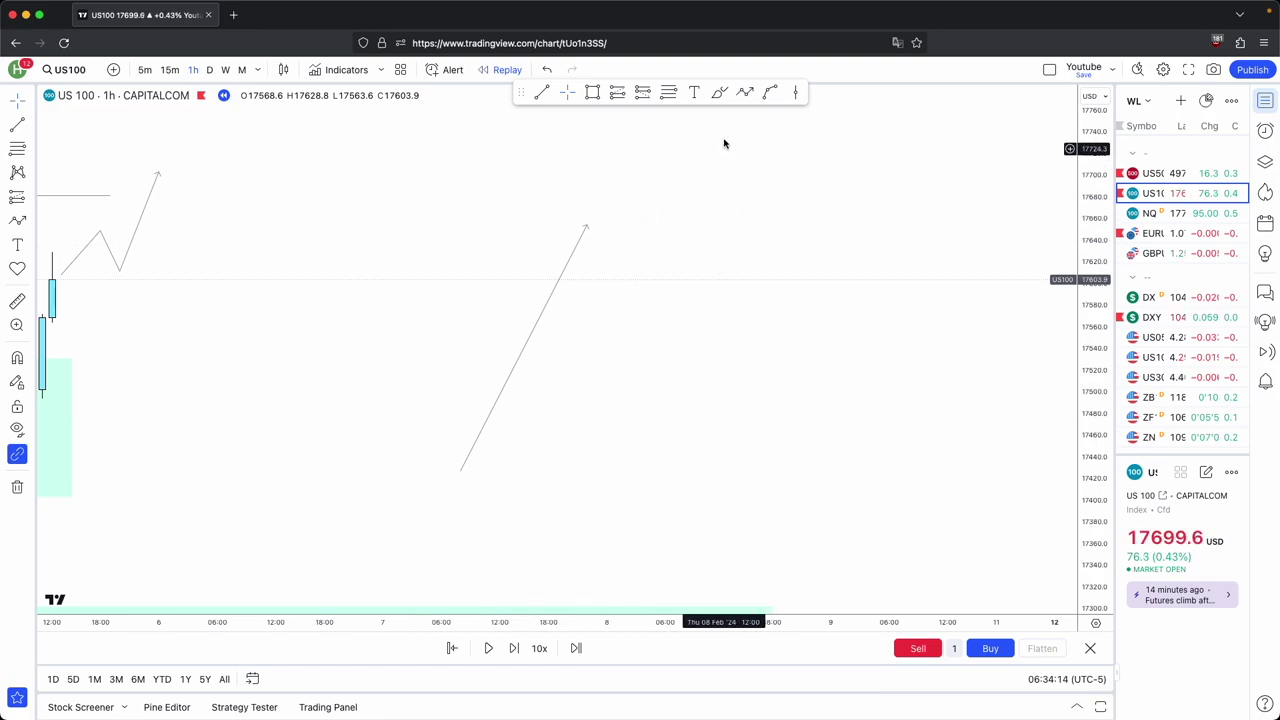
From the rising path's peak, draw a path that ranges sideways, drops below the range, and rallies to new highs with one pullback
click(587, 220)
click(616, 301)
click(645, 231)
click(684, 307)
click(713, 239)
click(752, 321)
click(772, 232)
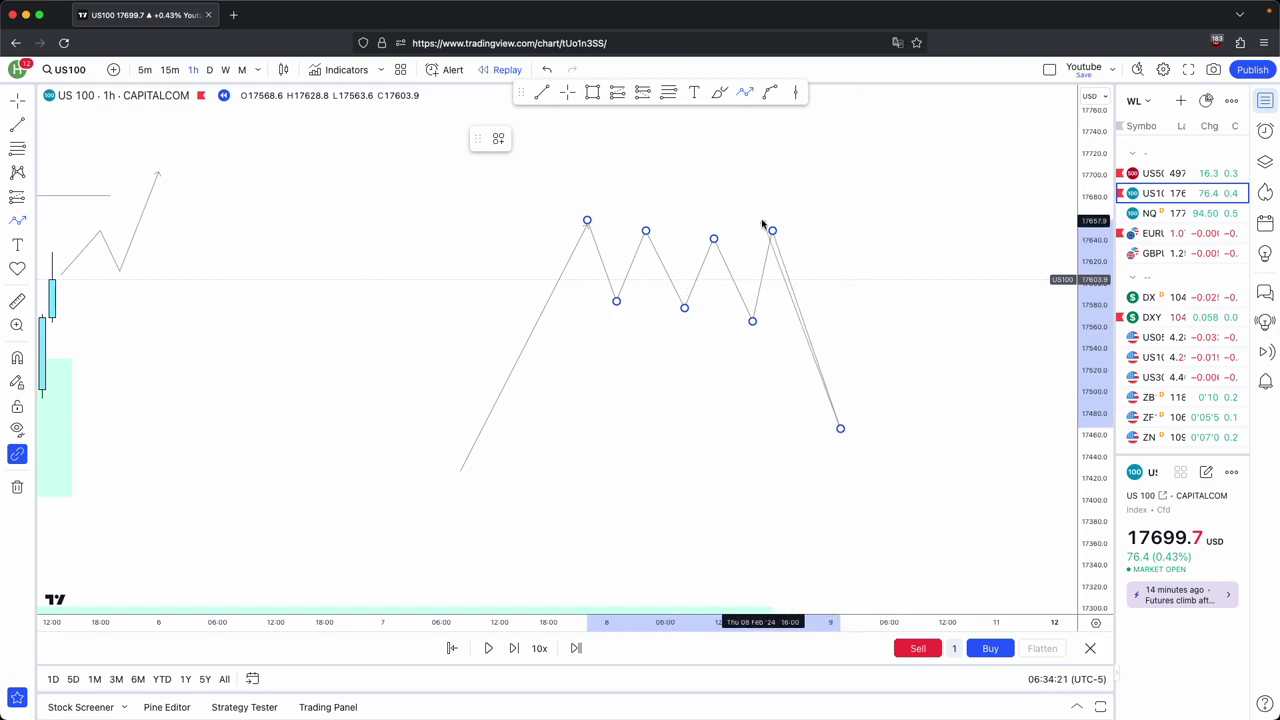
double_click(1006, 105)
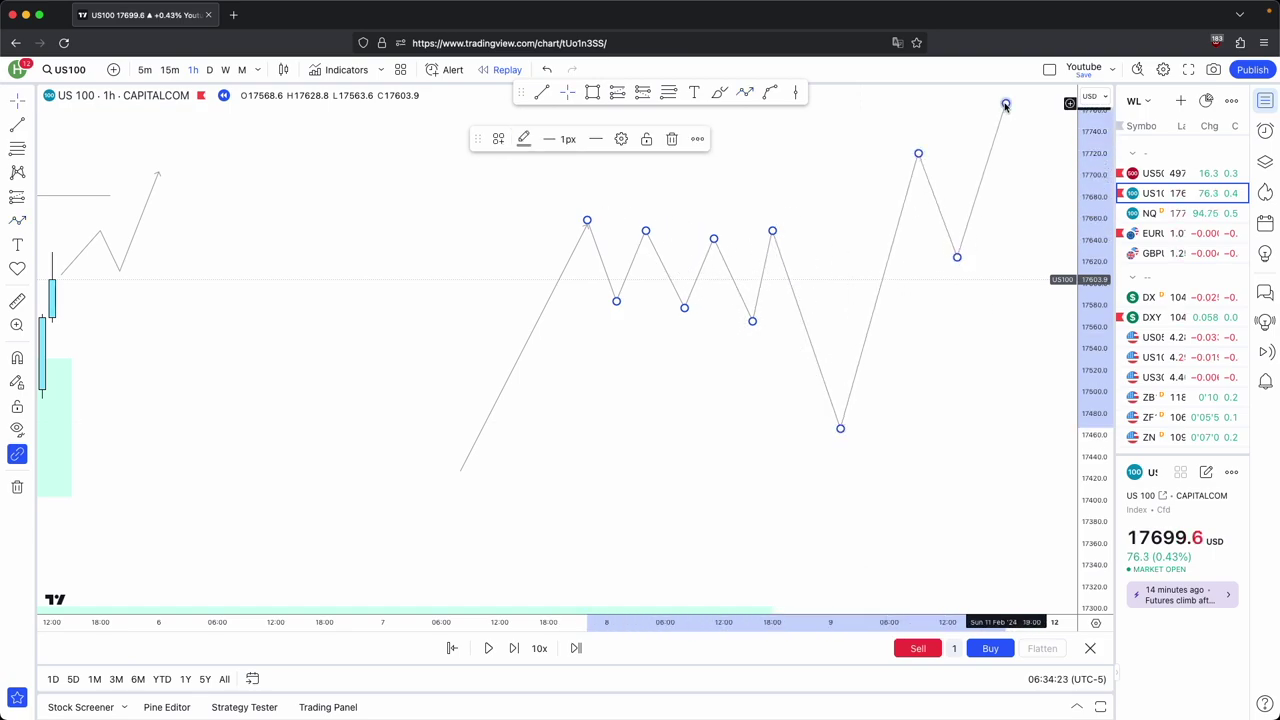
Delete the ranging example path and the rising path, and return to the replayed candles
click(673, 140)
click(586, 223)
key(Delete)
drag(560, 330, 1042, 385)
drag(246, 503, 674, 498)
scroll(1018, 458, up, 3)
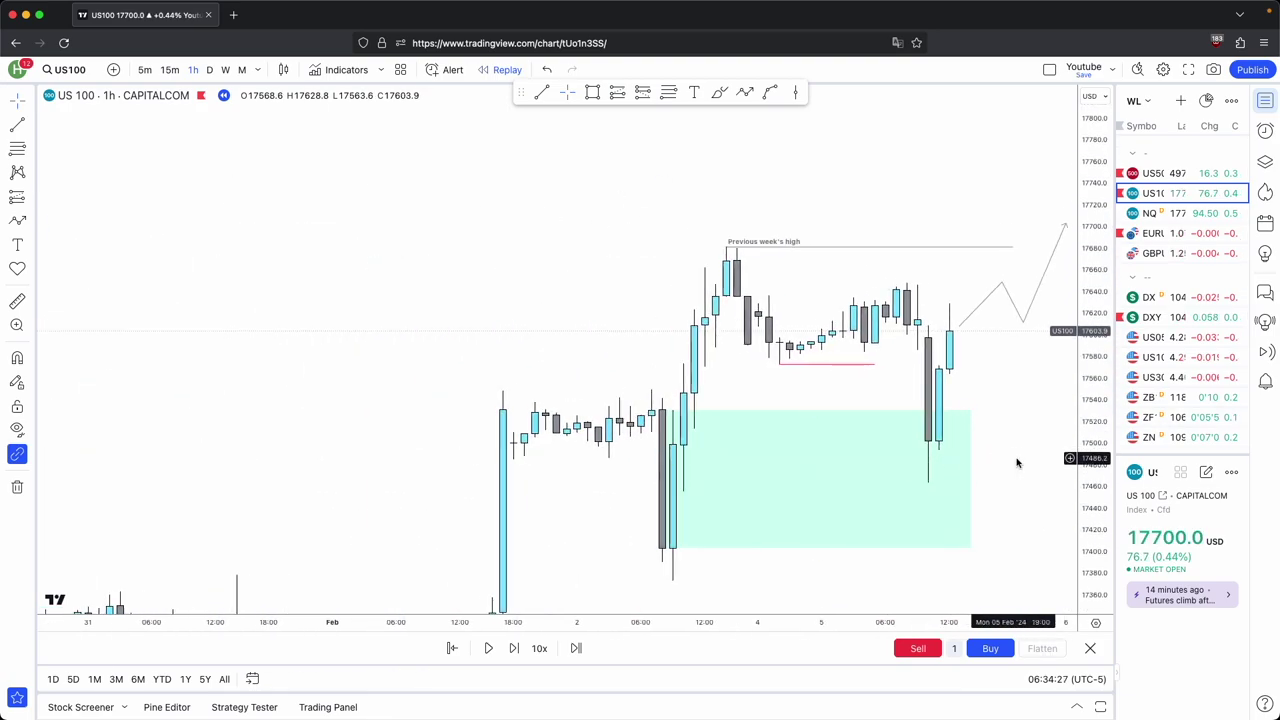
Draw a horizontal line at the 5 February 08:00 swing high, at 17647.9, extending to about 15:00
drag(1017, 460, 920, 438)
drag(1087, 440, 1086, 393)
drag(937, 395, 871, 378)
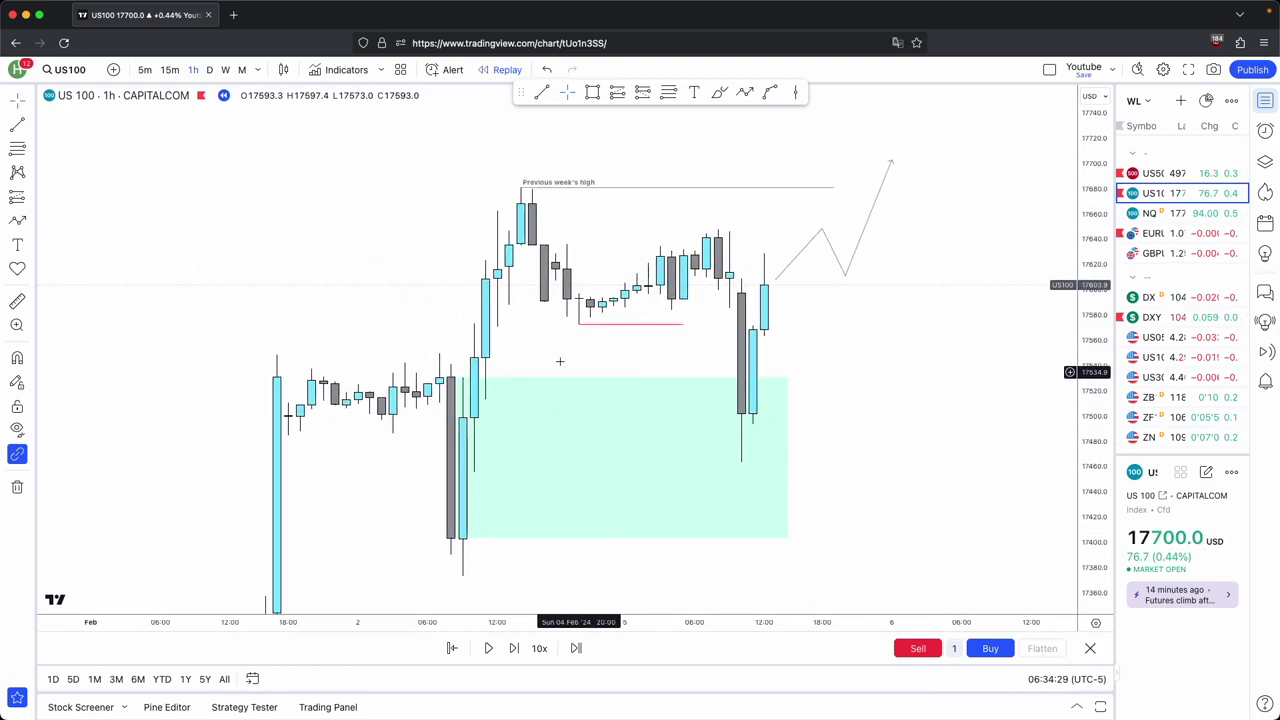
drag(556, 382, 534, 328)
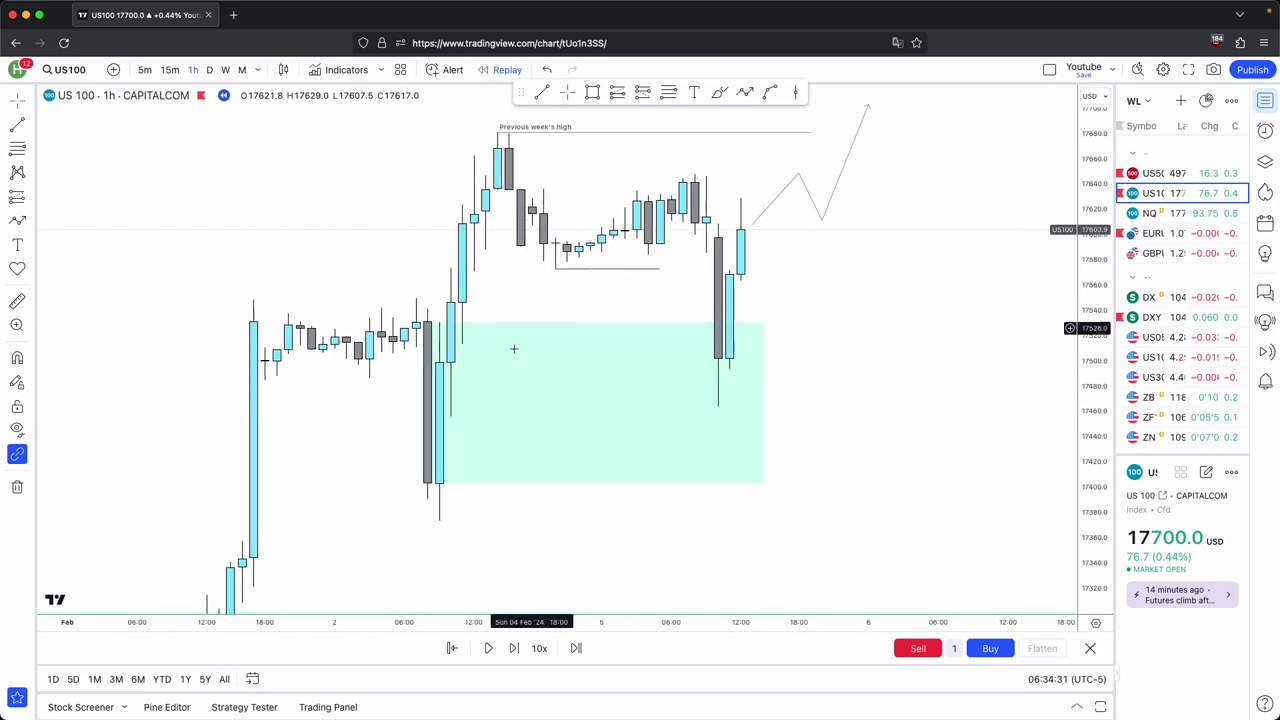
click(542, 92)
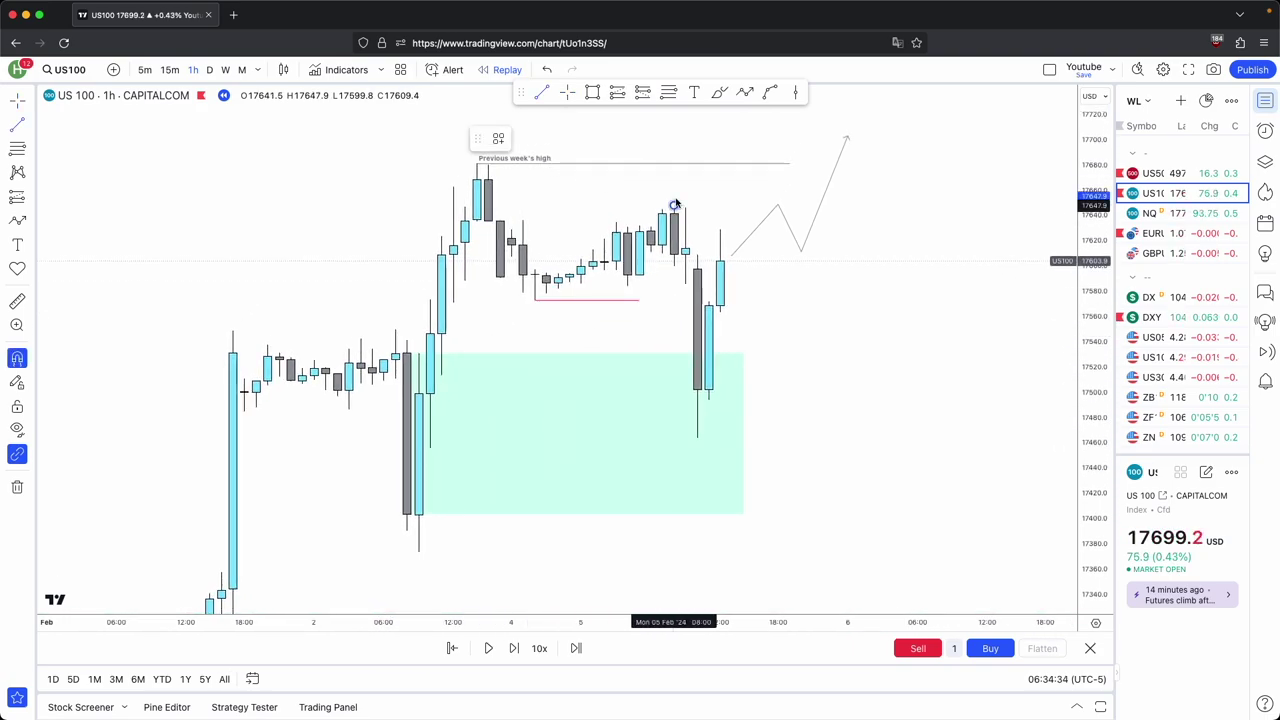
click(719, 205)
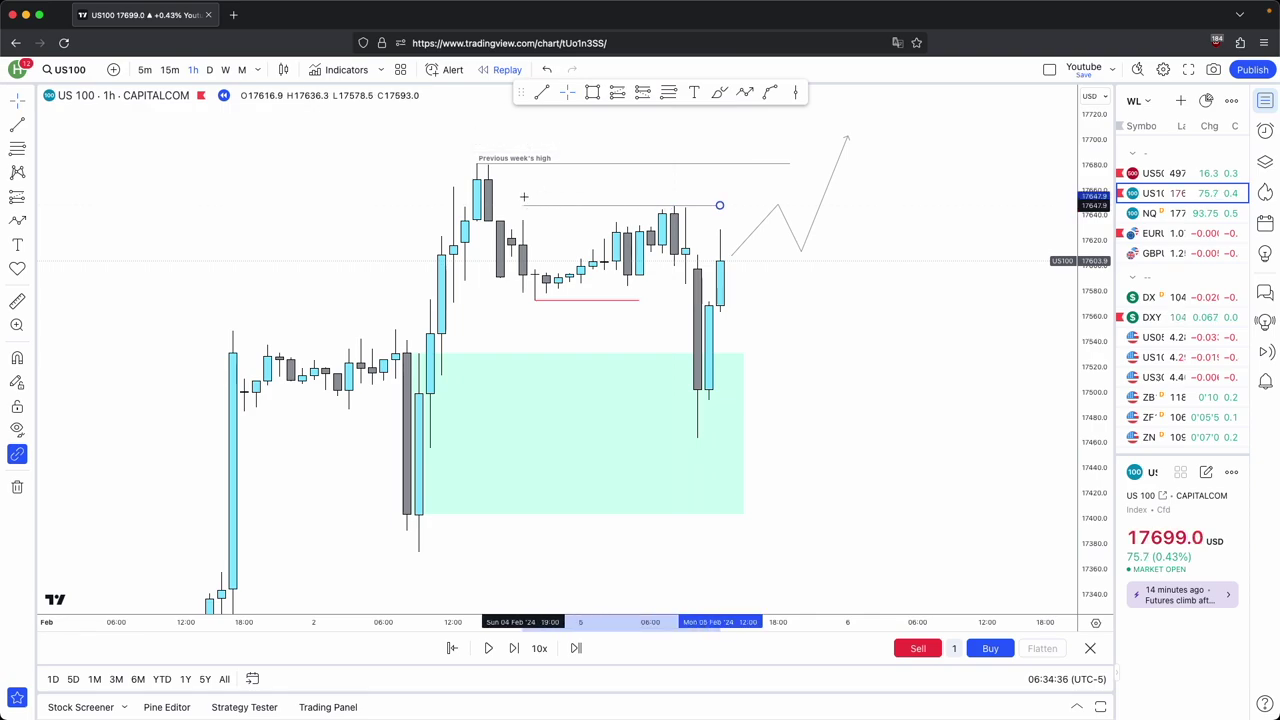
click(524, 197)
drag(729, 211, 717, 217)
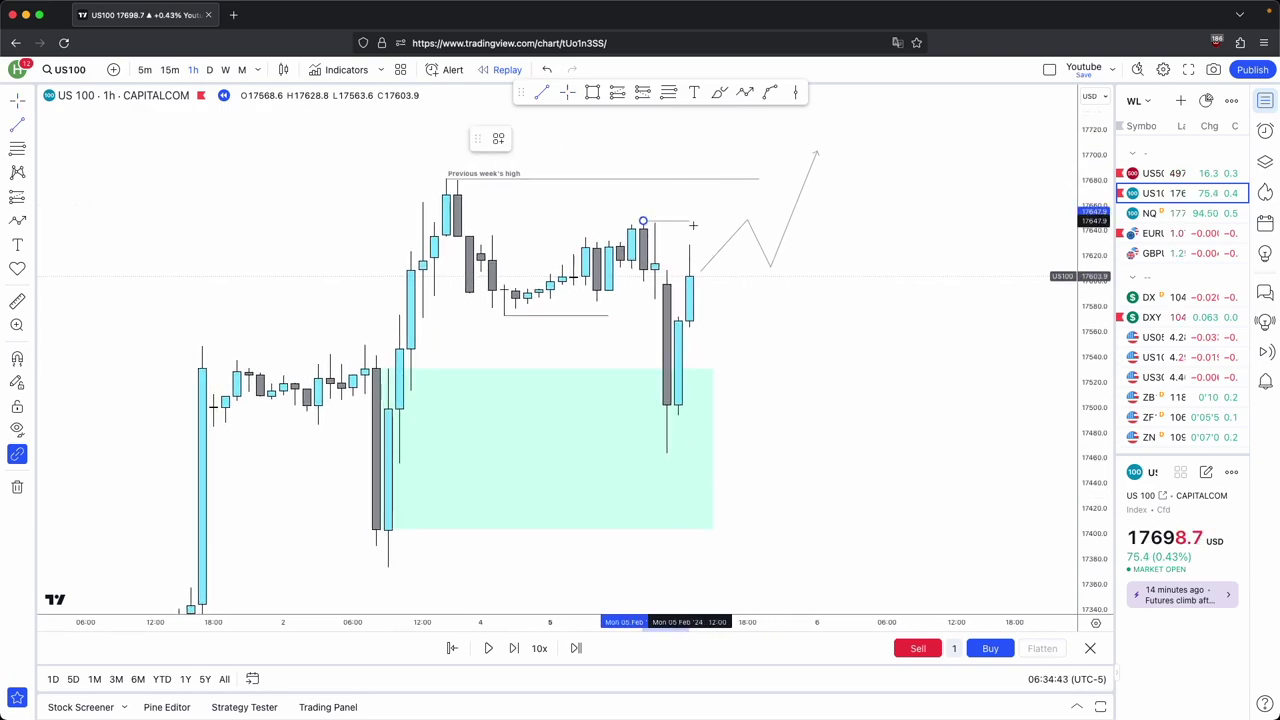
click(701, 221)
drag(737, 217, 724, 225)
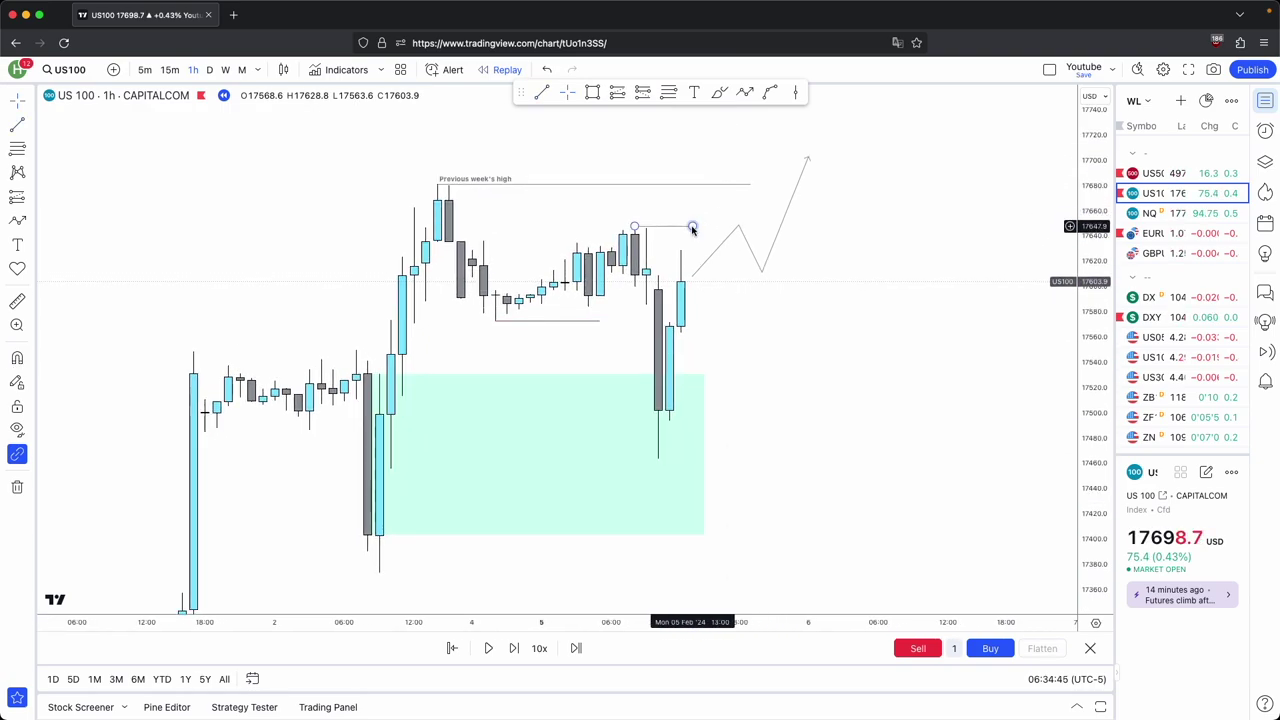
click(455, 181)
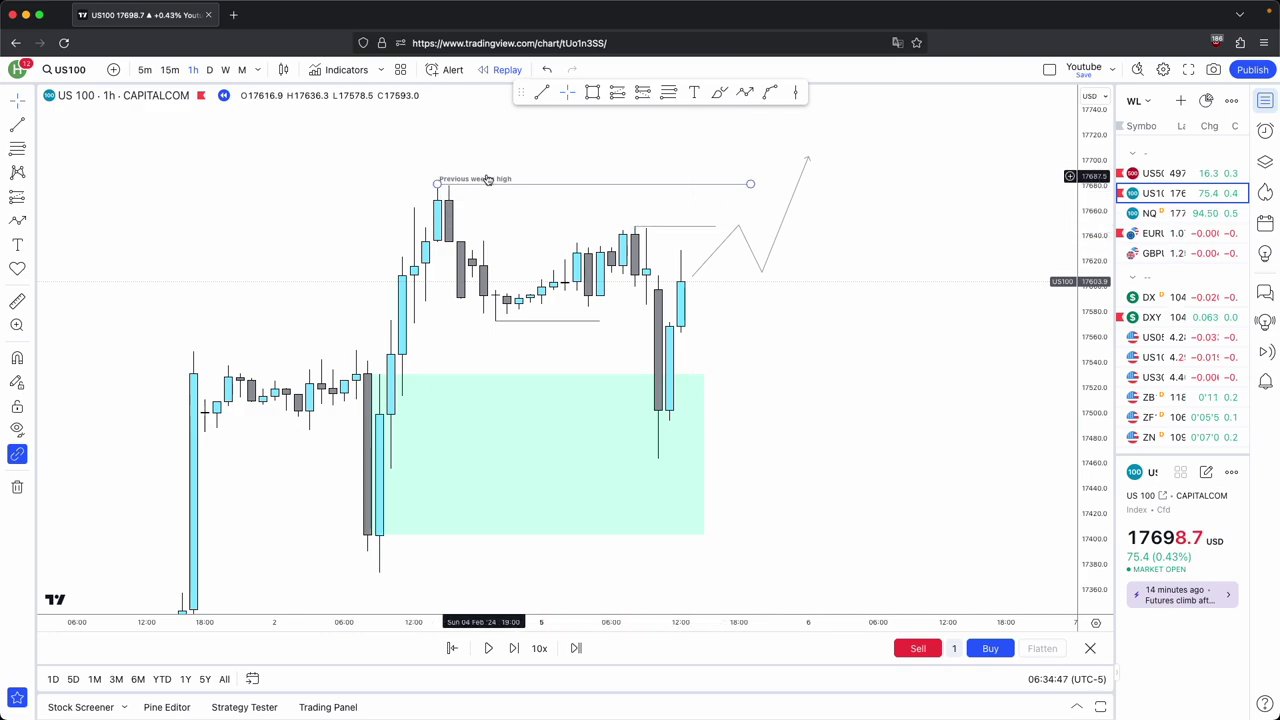
drag(670, 556, 651, 561)
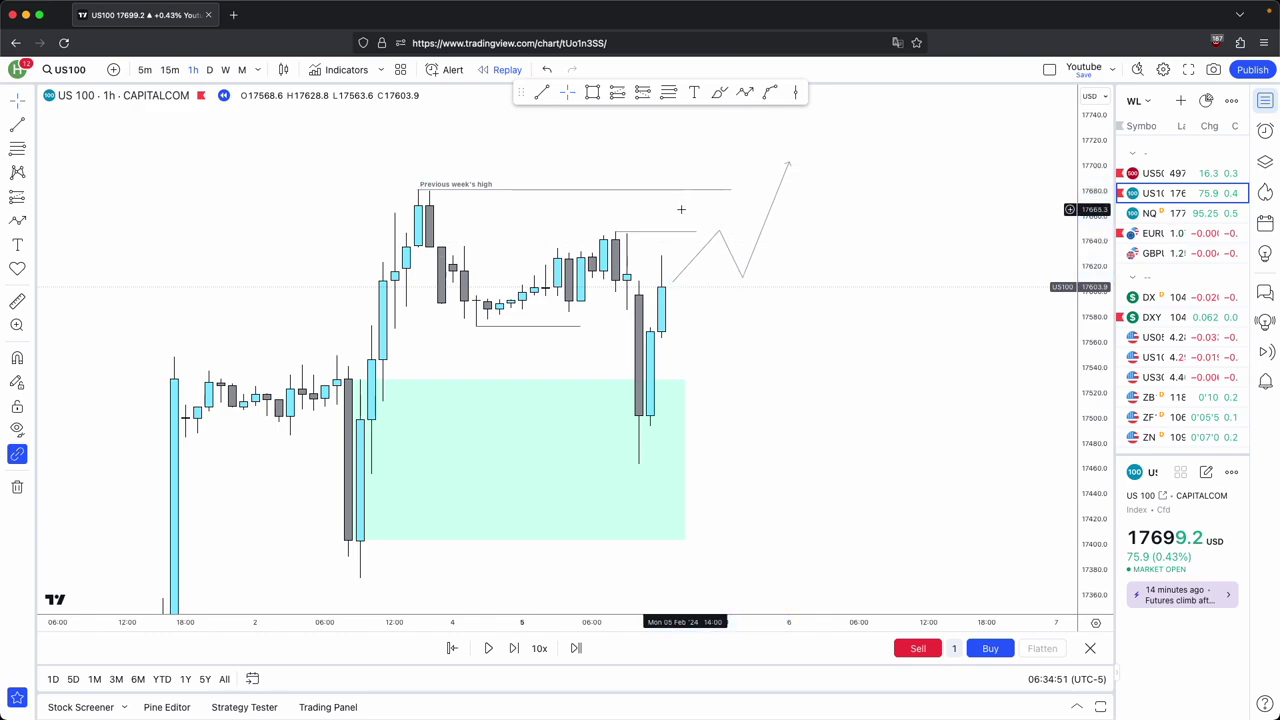
Advance the hourly replay by one bar to 13:00 on 5 February
click(518, 650)
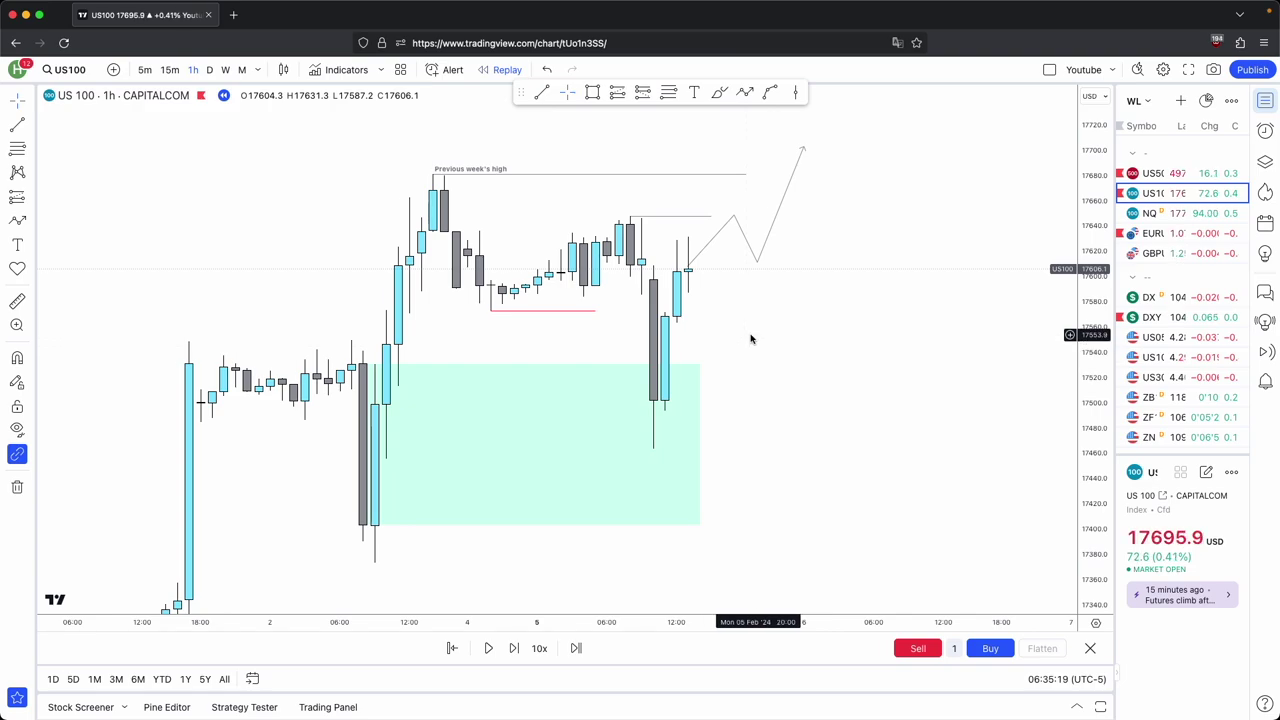
drag(751, 339, 734, 347)
scroll(734, 345, up, 1)
Draw a small rectangle over the price gap at about 17572 to 17586 beside the 5 February rebound candles
key(alt+shift+r)
mouse_move(585, 303)
mouse_down()
mouse_move(655, 330)
mouse_move(670, 367)
mouse_up()
click(678, 325)
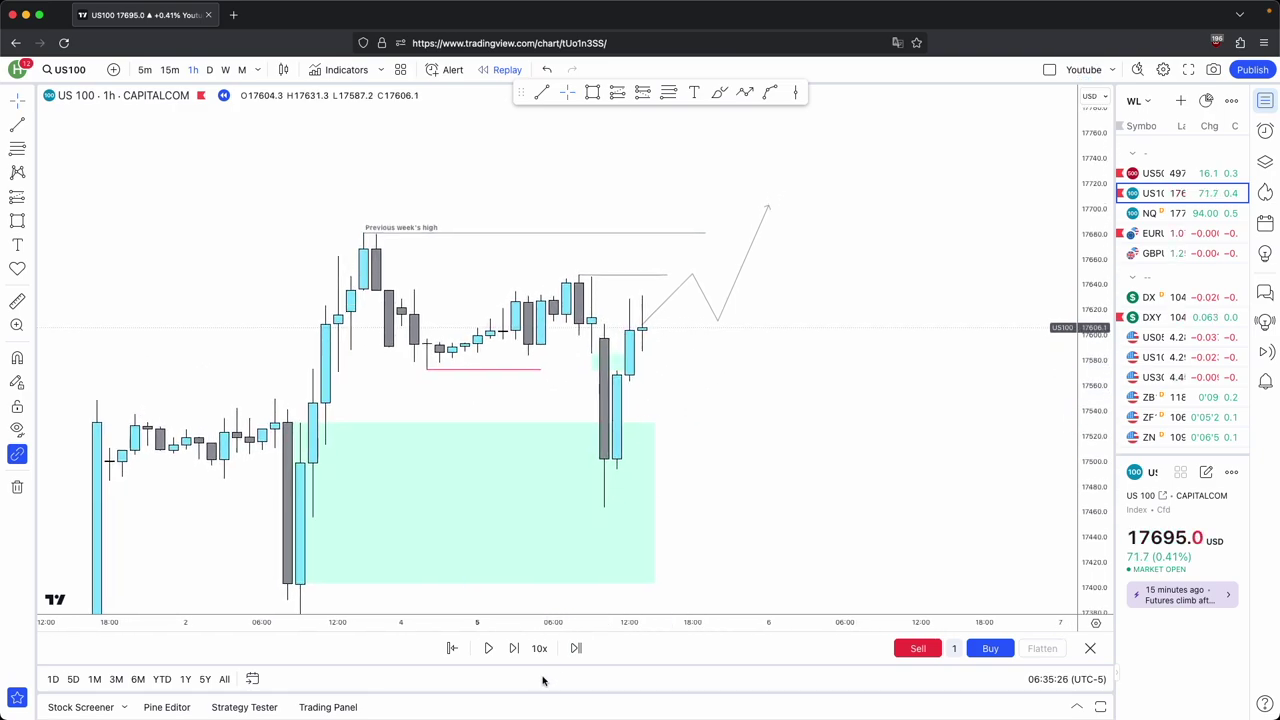
Advance the replay by two bars and shorten the 17647.9 high line to end at the 14:00 candle
click(667, 275)
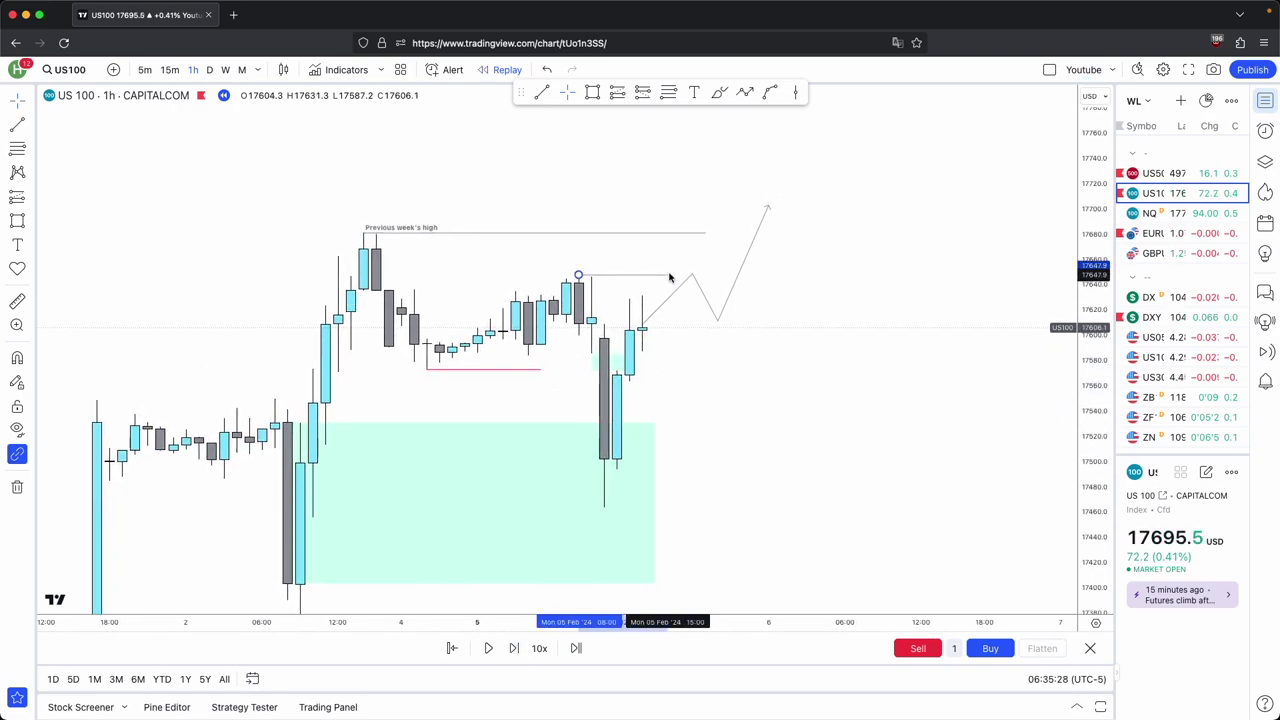
click(514, 648)
click(514, 648)
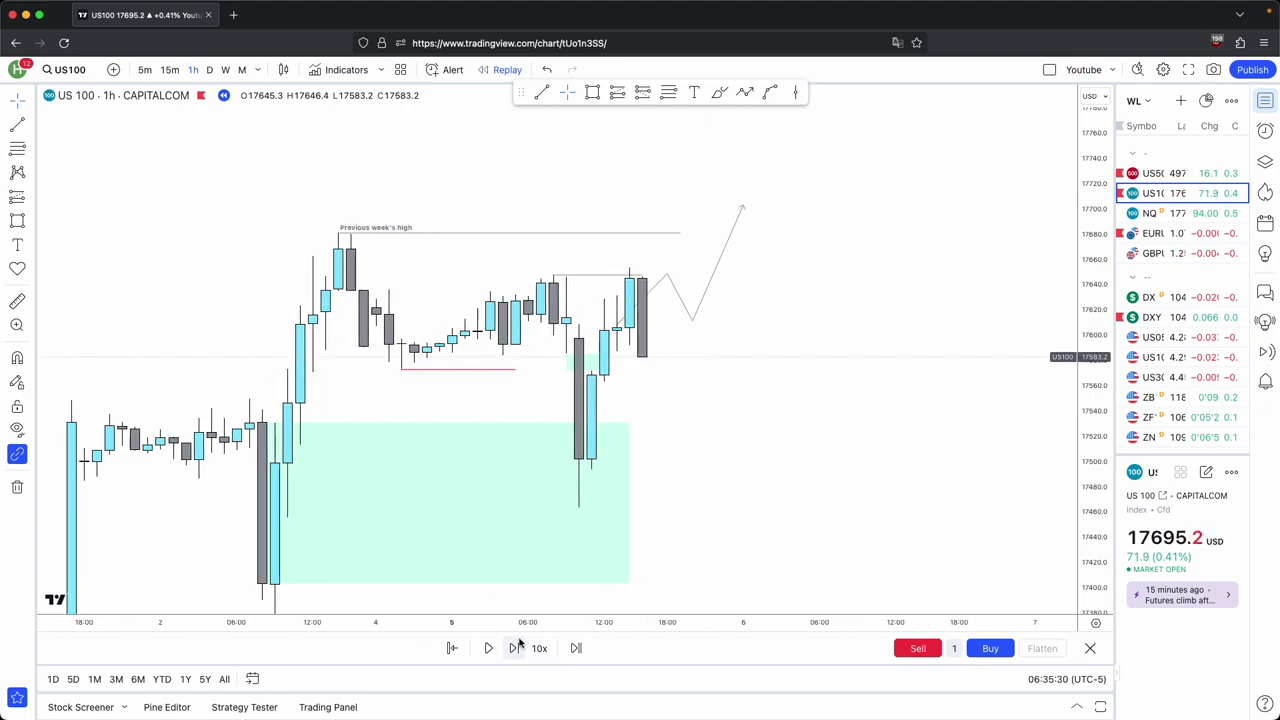
drag(641, 276, 629, 276)
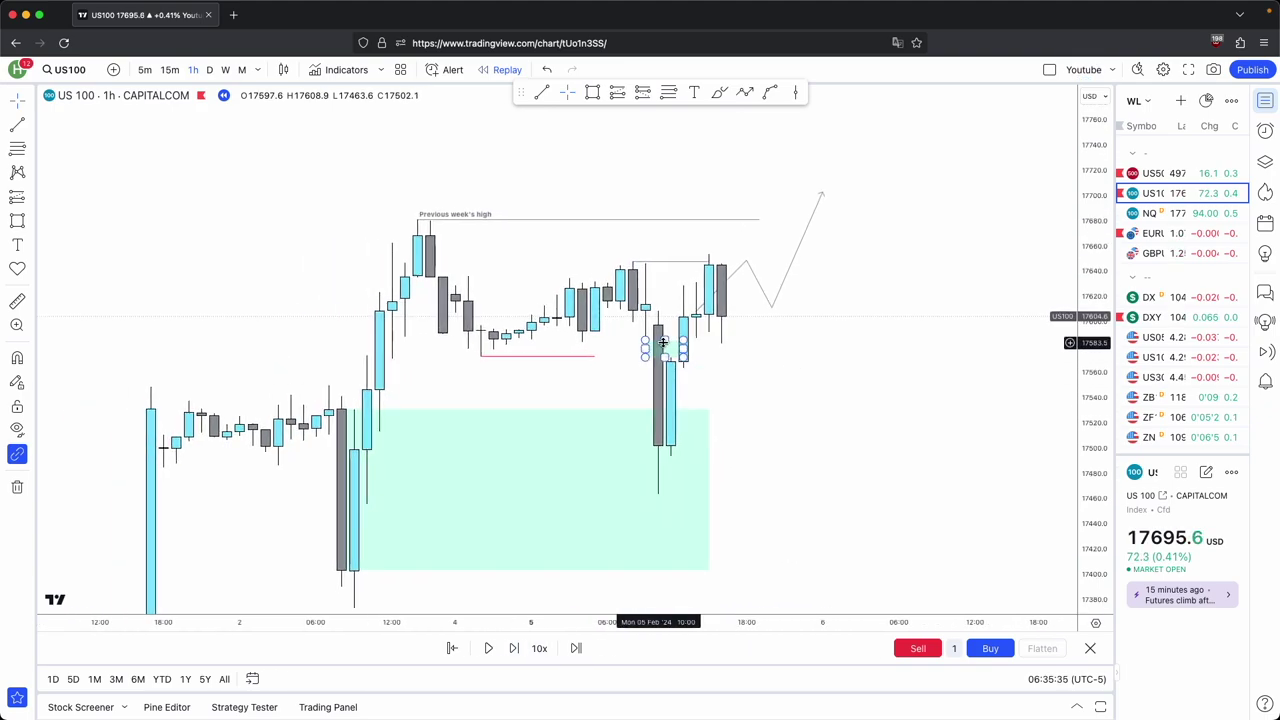
Delete the small rectangle over the price gap on 5 February
click(656, 348)
click(697, 139)
drag(895, 379, 777, 369)
Advance the hourly replay by five bars to 21:00 on 5 February
click(515, 648)
click(515, 648)
click(515, 648)
click(515, 648)
click(515, 648)
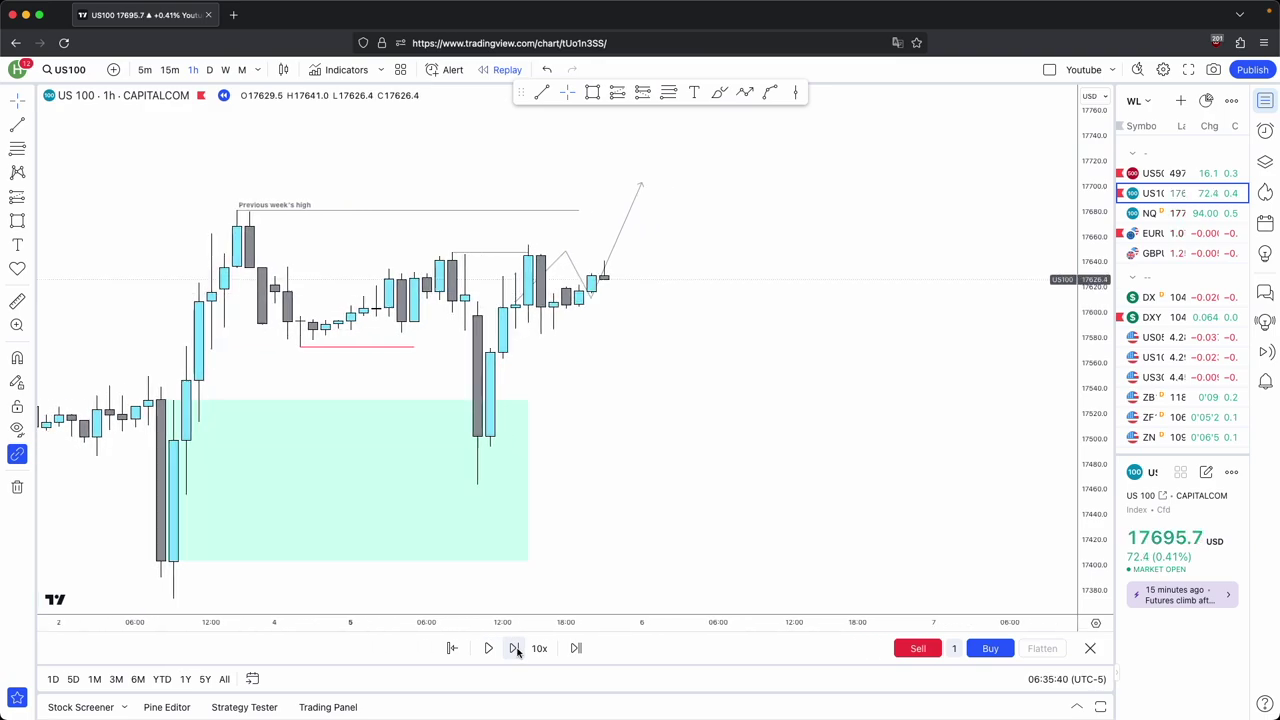
Delete the projected price path that overlaps the newly replayed candles
drag(601, 409, 674, 407)
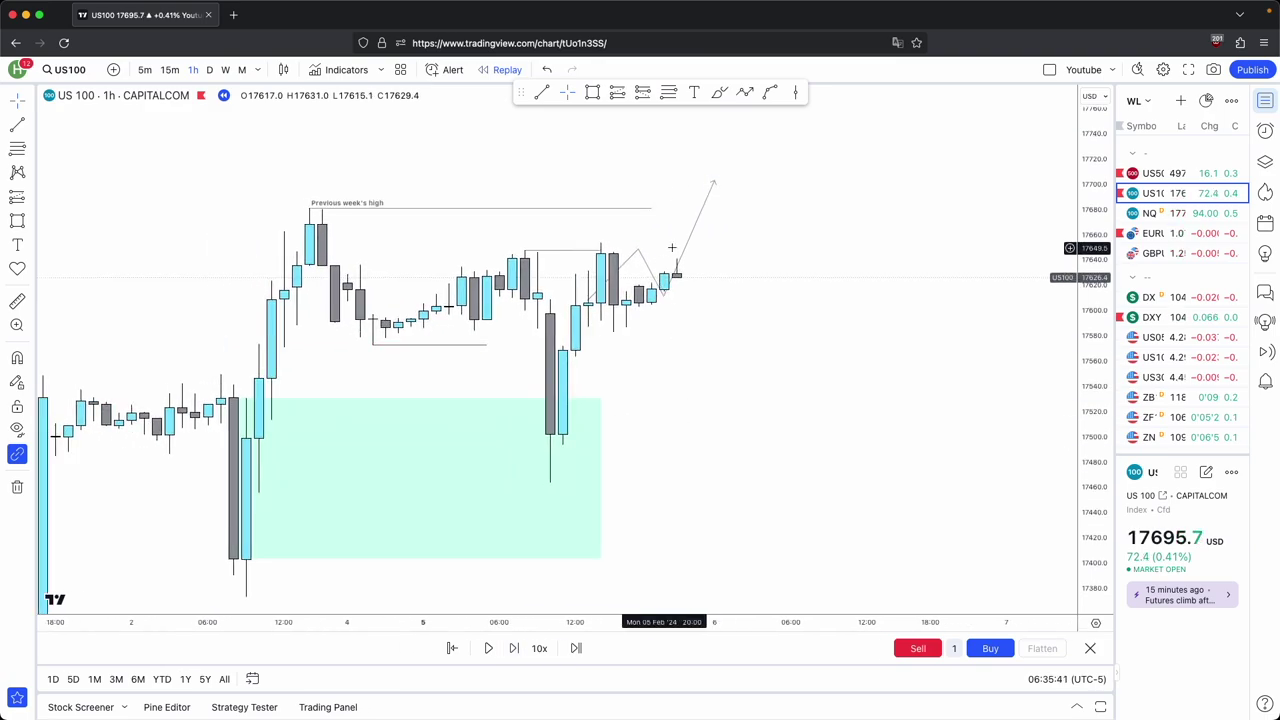
click(687, 242)
click(671, 139)
Draw a rectangle over the gap from about 17571 to 17587, starting at the 5 February 11:00 candle and extending past the last candle
click(592, 92)
click(563, 345)
click(588, 329)
drag(640, 400, 713, 413)
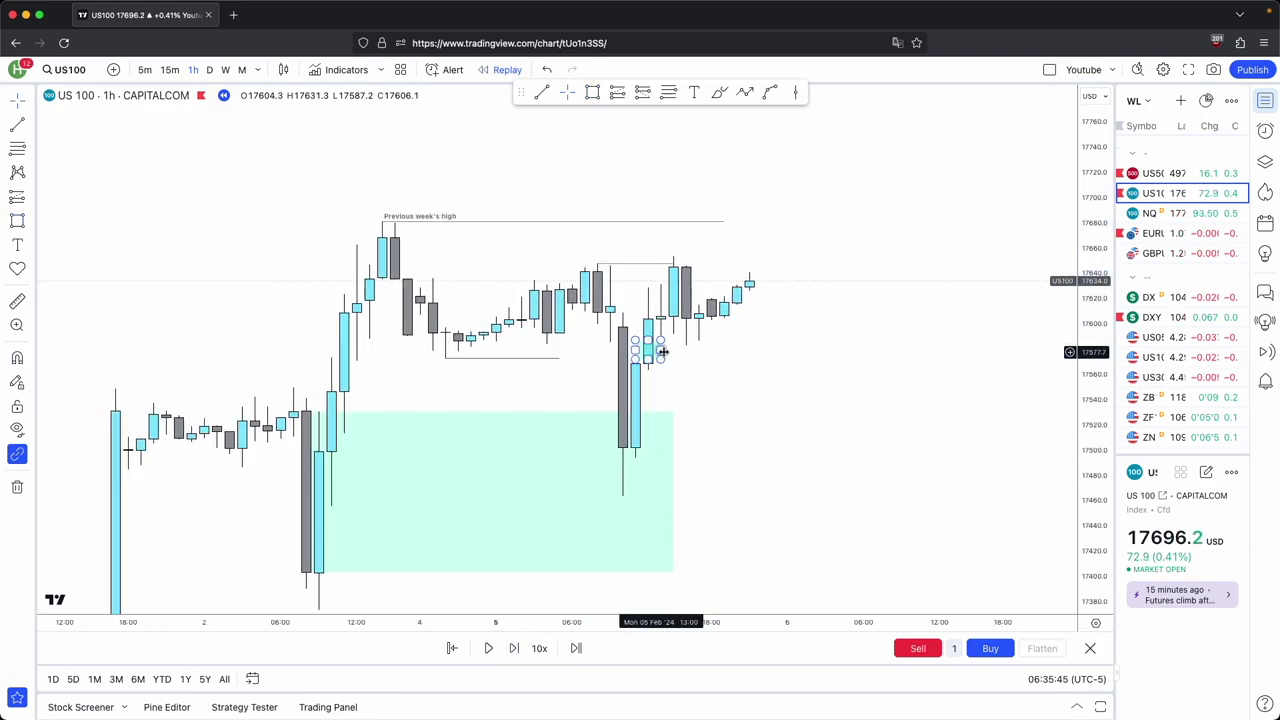
drag(662, 350, 775, 355)
click(751, 410)
Shorten the 17647.9 swing-high line so it ends at the 5 February 13:00 candle
drag(690, 349, 666, 326)
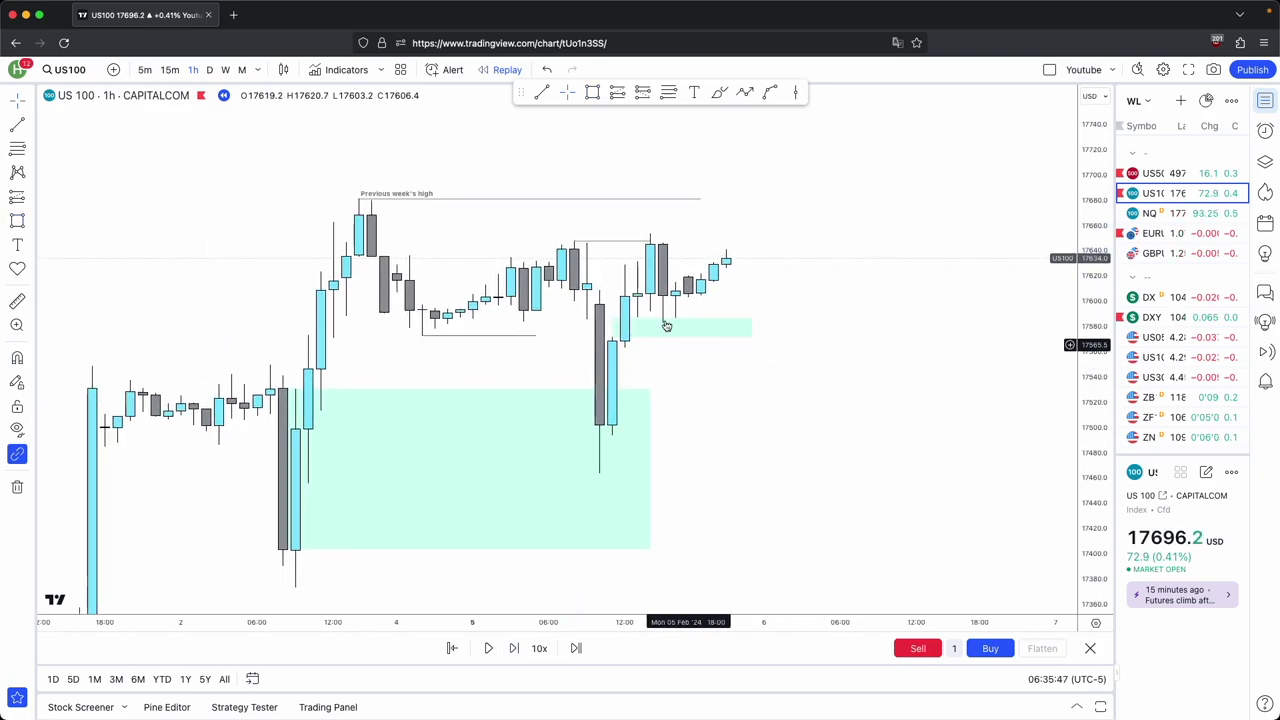
drag(671, 355, 652, 335)
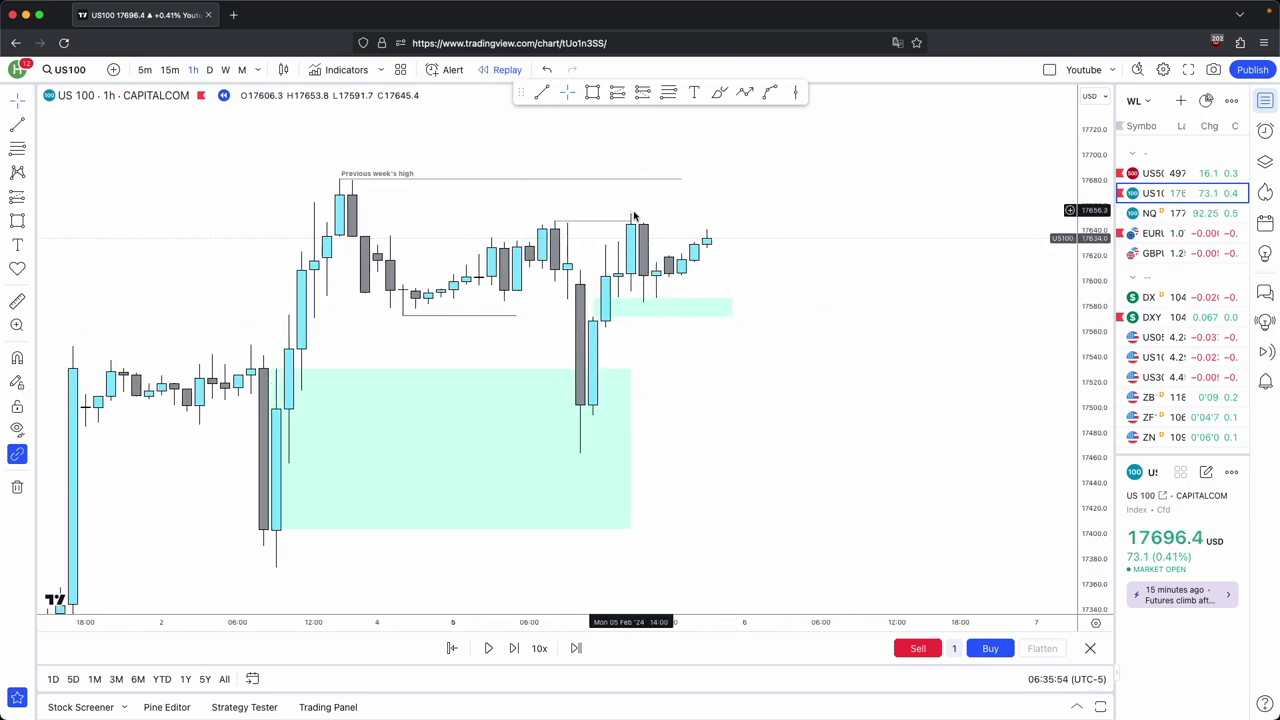
drag(690, 341, 711, 364)
drag(651, 244, 638, 244)
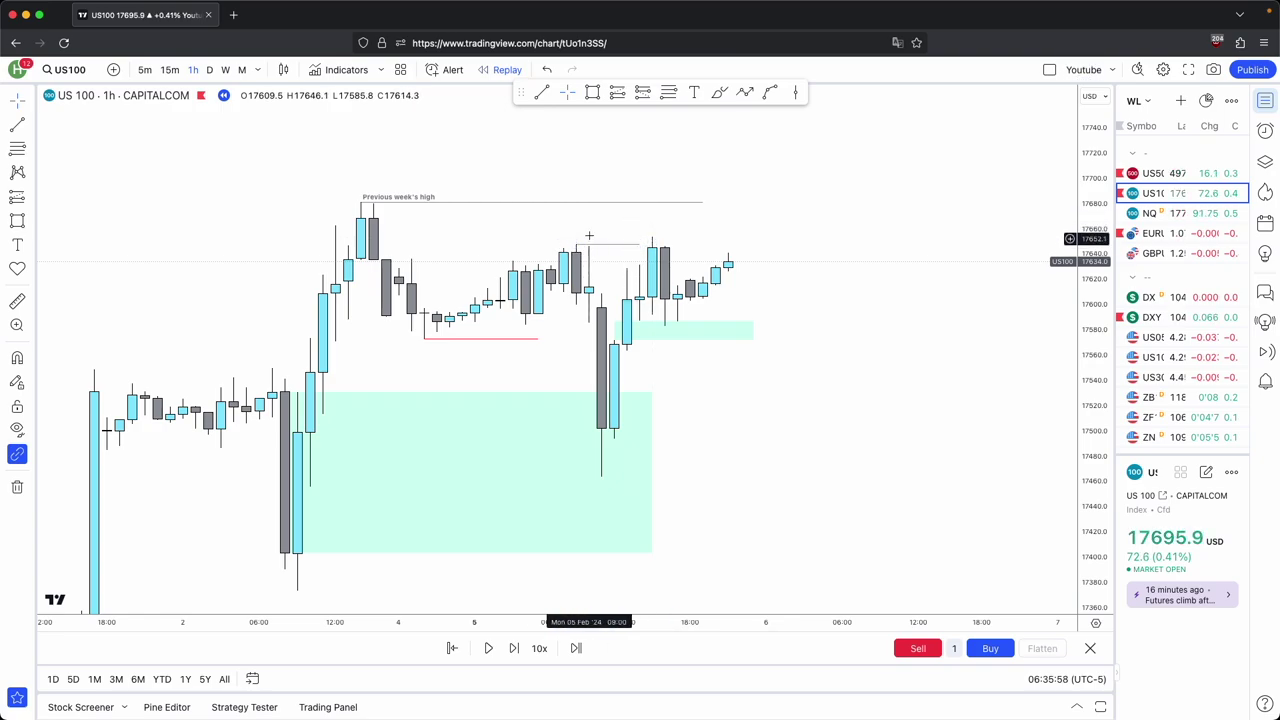
scroll(688, 241, up, 1)
click(618, 338)
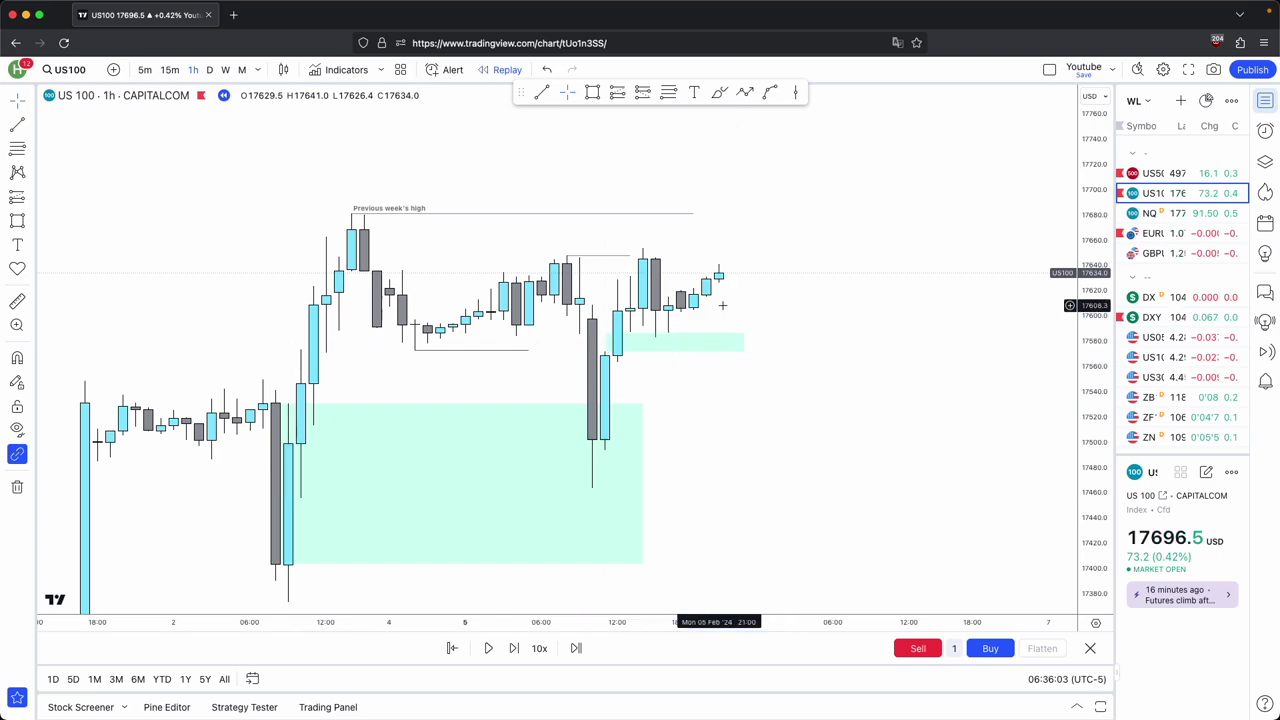
drag(720, 303, 690, 328)
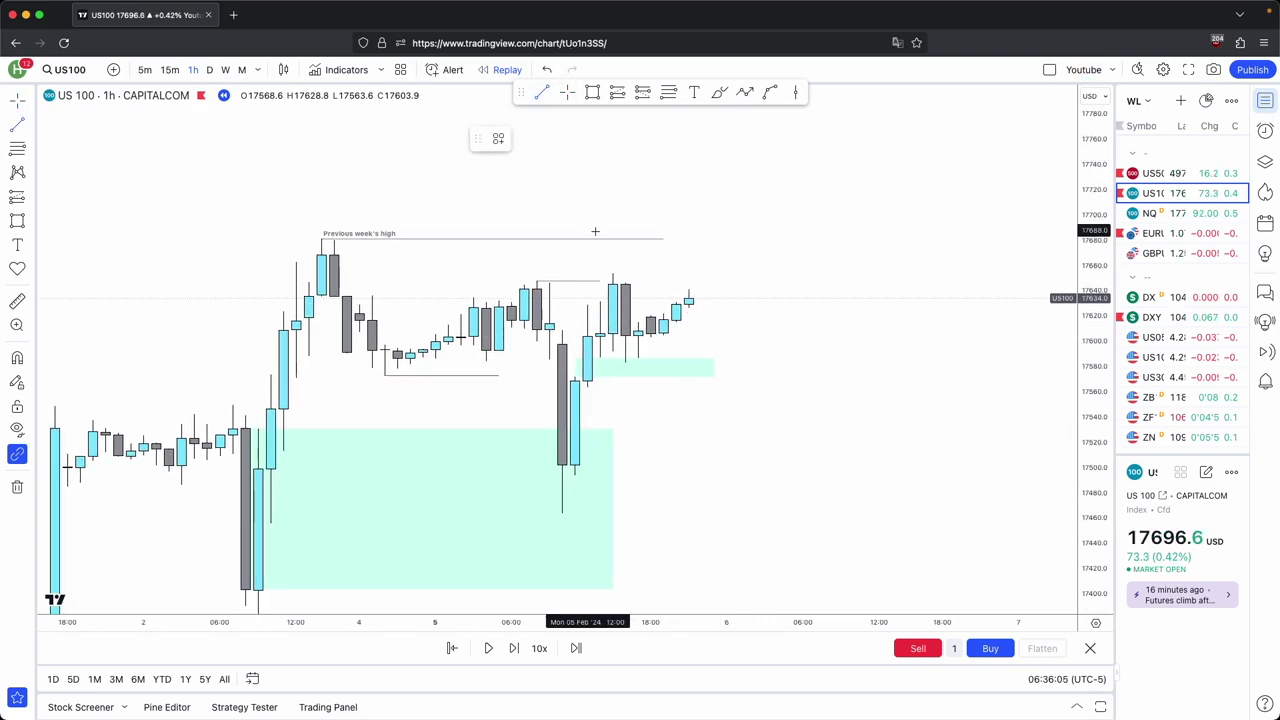
Finish a horizontal line at about 17653 from the 5 February 14:00 swing high to the 21:00 candle
click(687, 275)
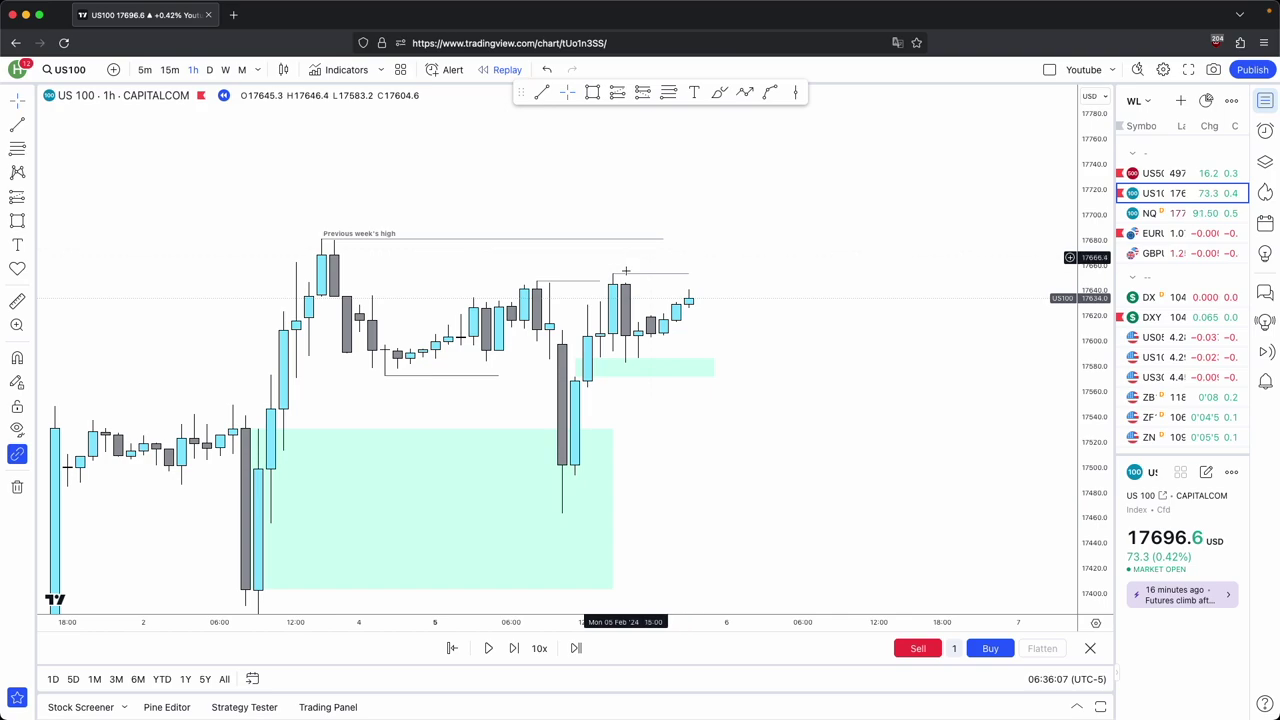
drag(744, 292, 729, 277)
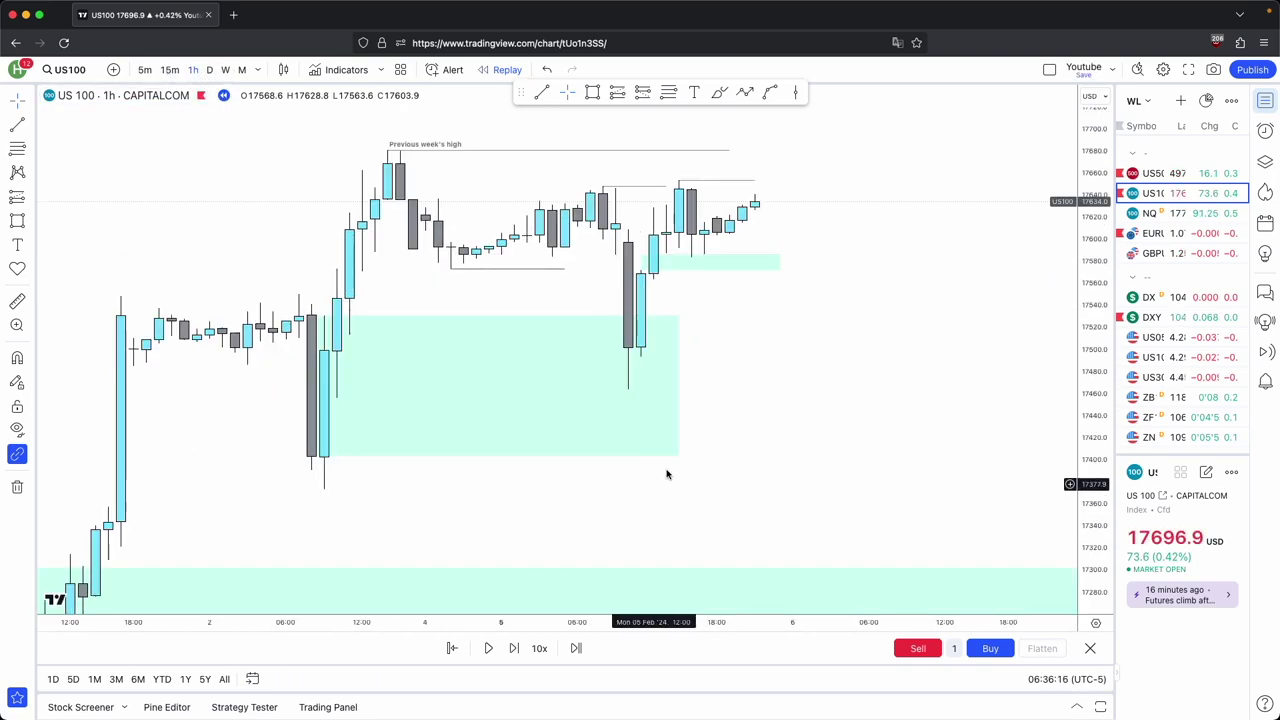
drag(668, 474, 670, 493)
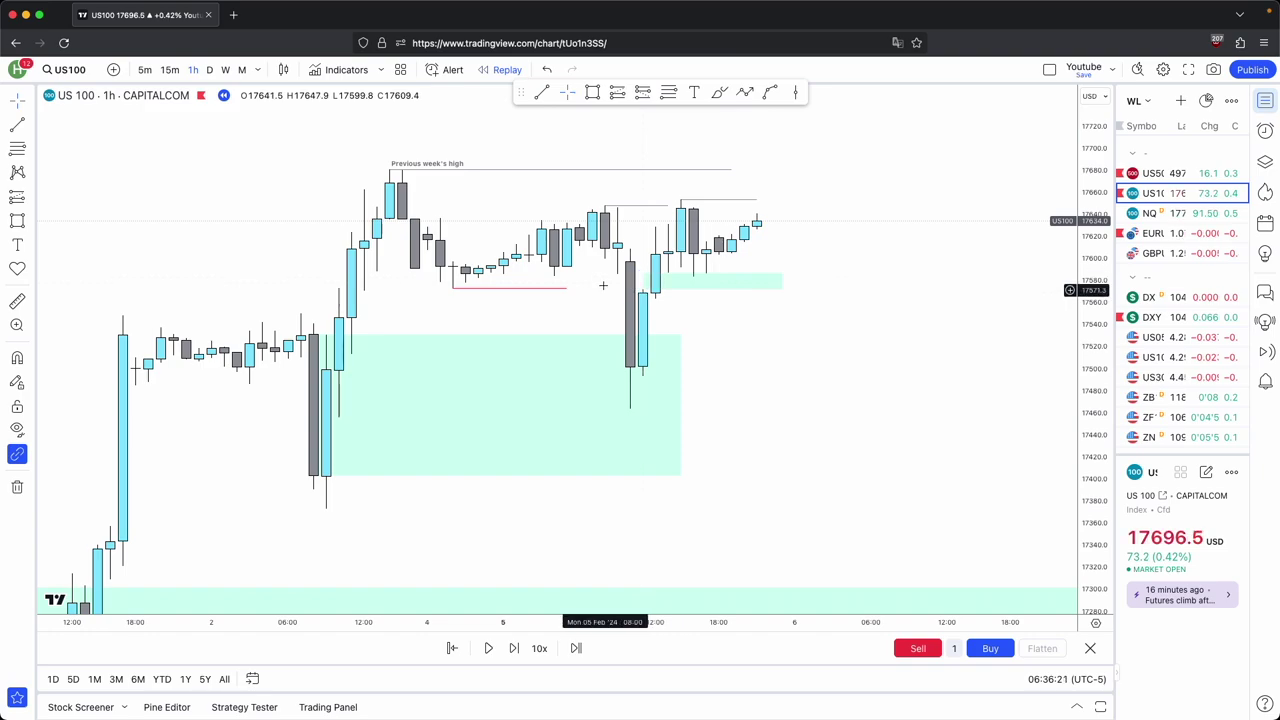
Check the daily candles, return to the hourly chart and advance the replay to 13:00 on 6 February
click(209, 70)
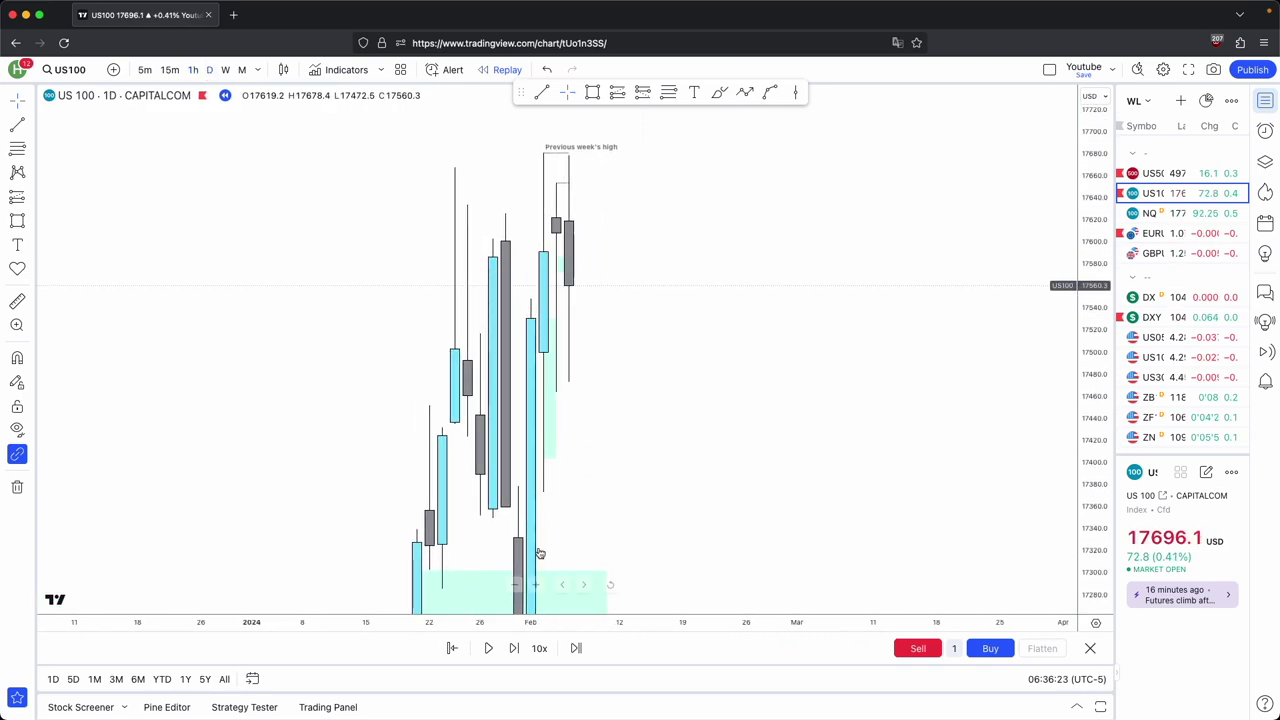
click(191, 69)
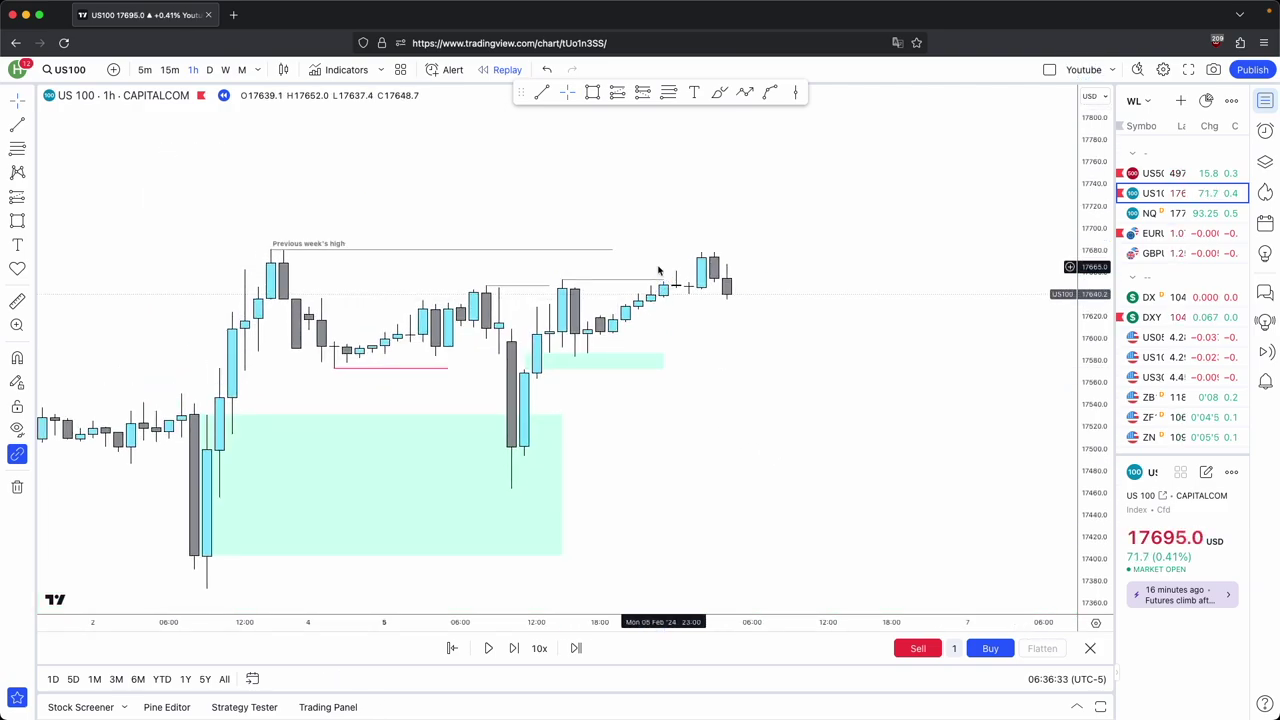
click(513, 648)
click(513, 648)
click(513, 648)
click(513, 648)
click(518, 655)
click(518, 655)
click(518, 655)
click(518, 655)
click(518, 655)
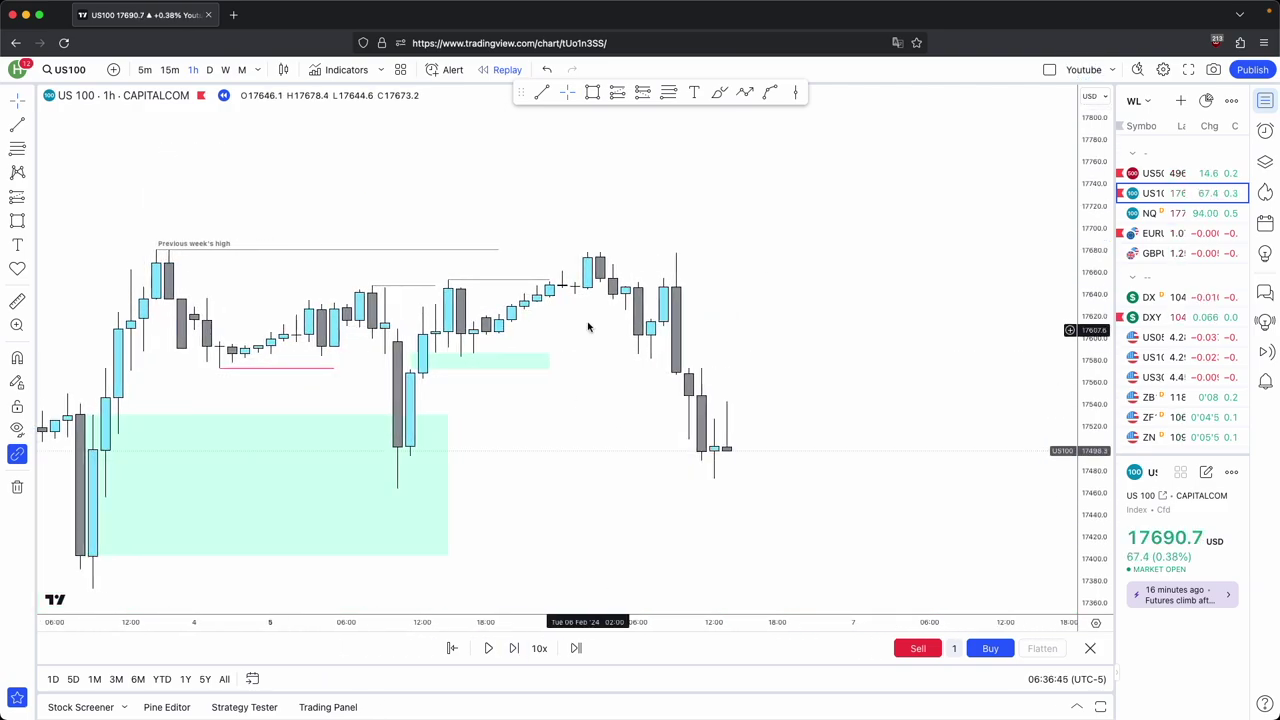
Delete the two intermediate swing-high lines, the red swing-low line and the small gap rectangle
drag(686, 454, 760, 429)
drag(649, 414, 383, 257)
drag(686, 374, 357, 243)
click(697, 138)
drag(723, 360, 777, 329)
scroll(777, 329, down, 2)
scroll(657, 407, right, 2)
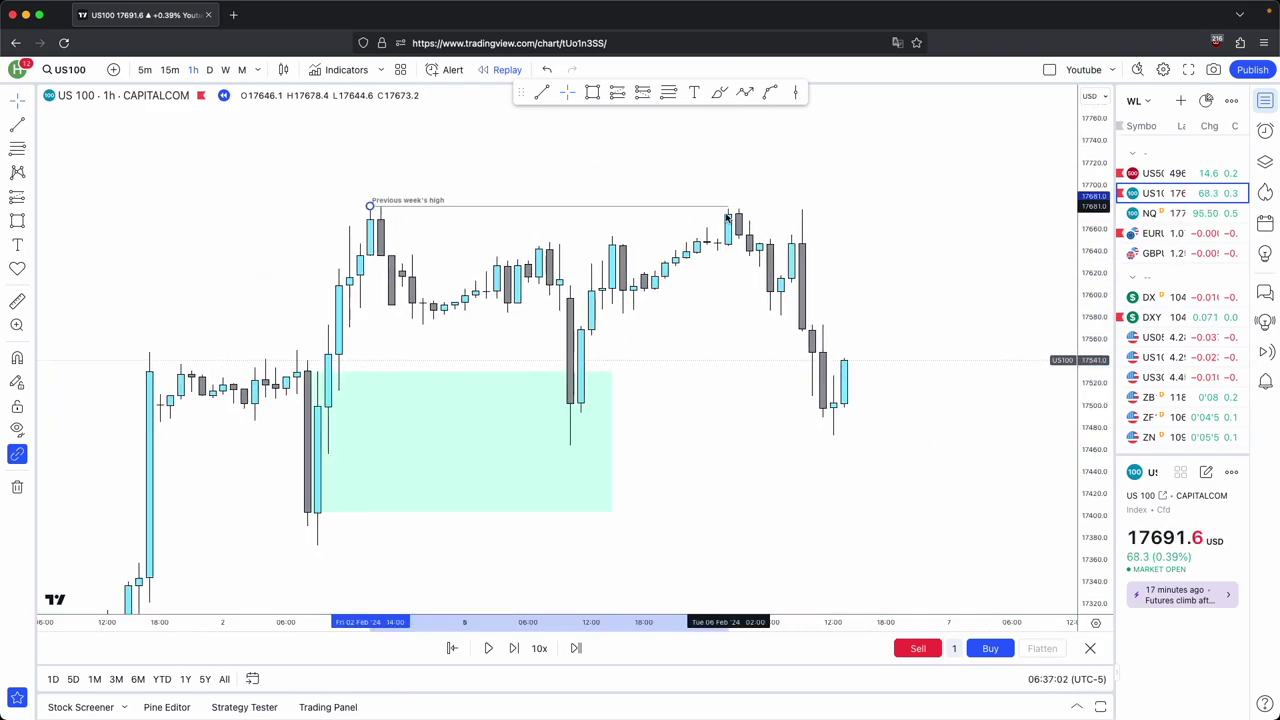
Extend the "Previous week's high" line horizontally to the 6 February 09:00 candle
click(664, 206)
drag(664, 206, 802, 207)
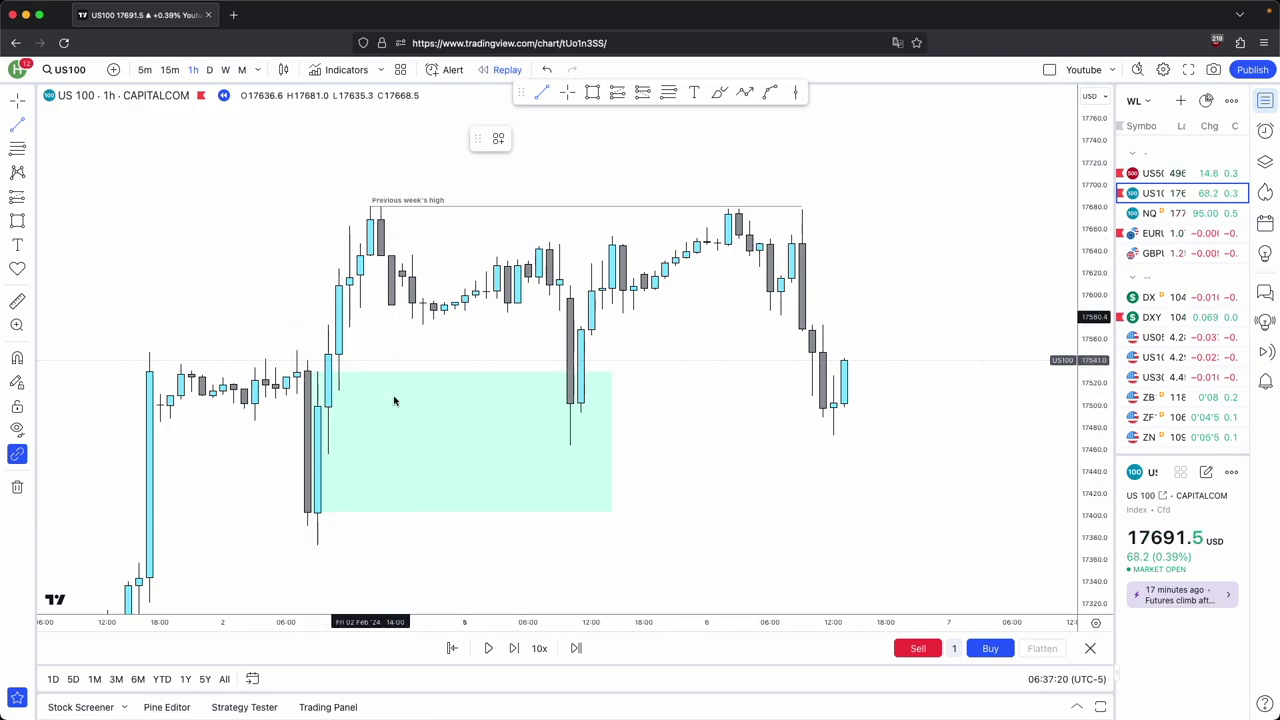
drag(936, 239, 932, 241)
drag(932, 241, 911, 244)
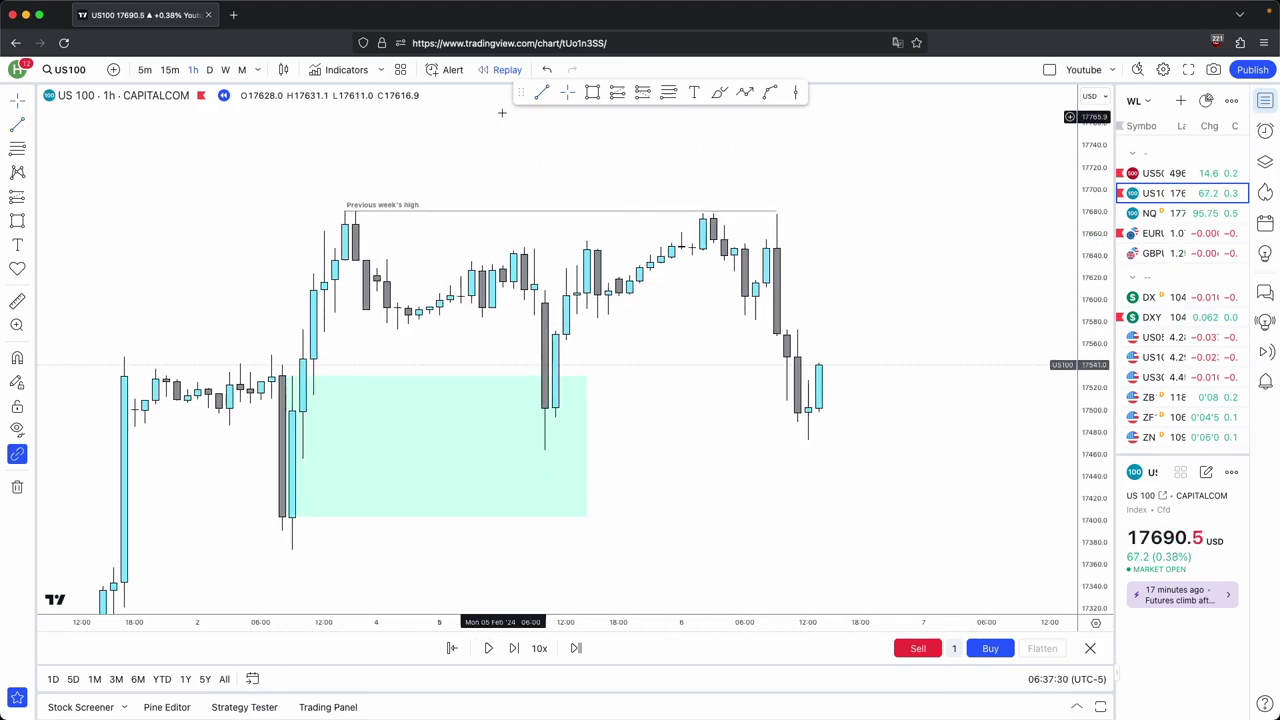
Draw a trend line beneath the lows from 17455.7 at 2 February 10:00 to 17472.5 at 6 February 12:00
click(541, 92)
super+click(303, 459)
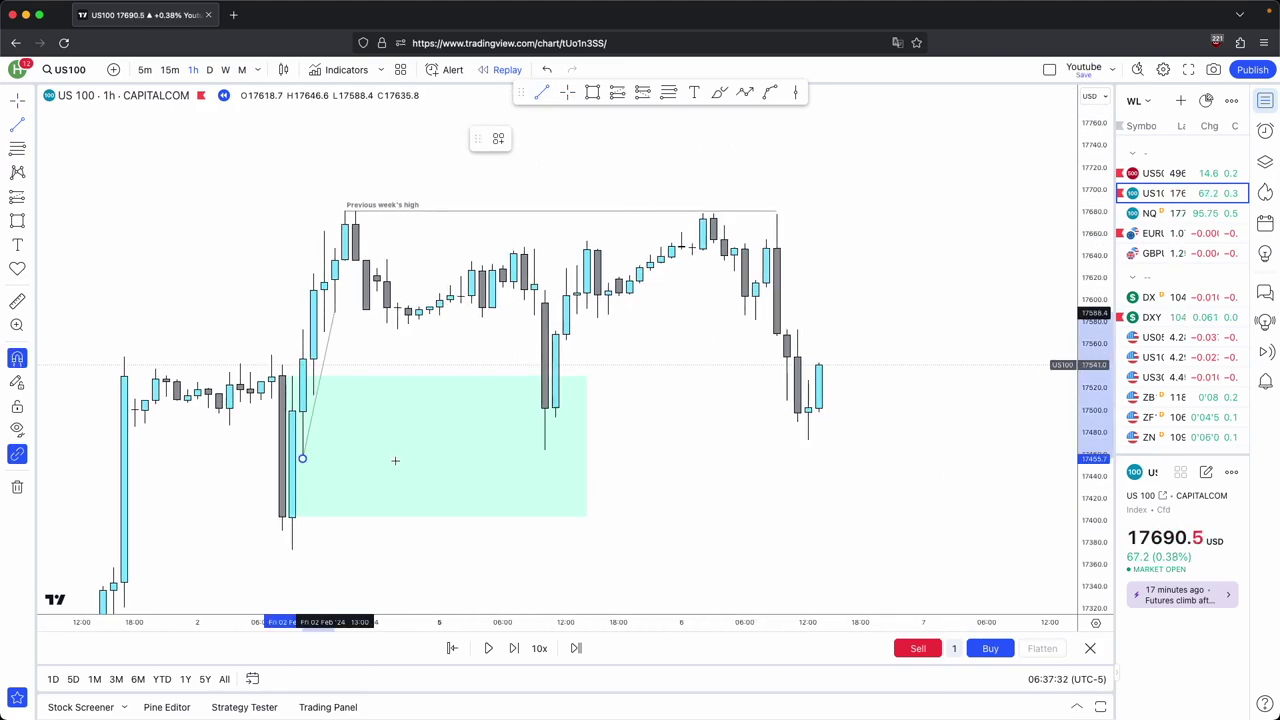
click(808, 438)
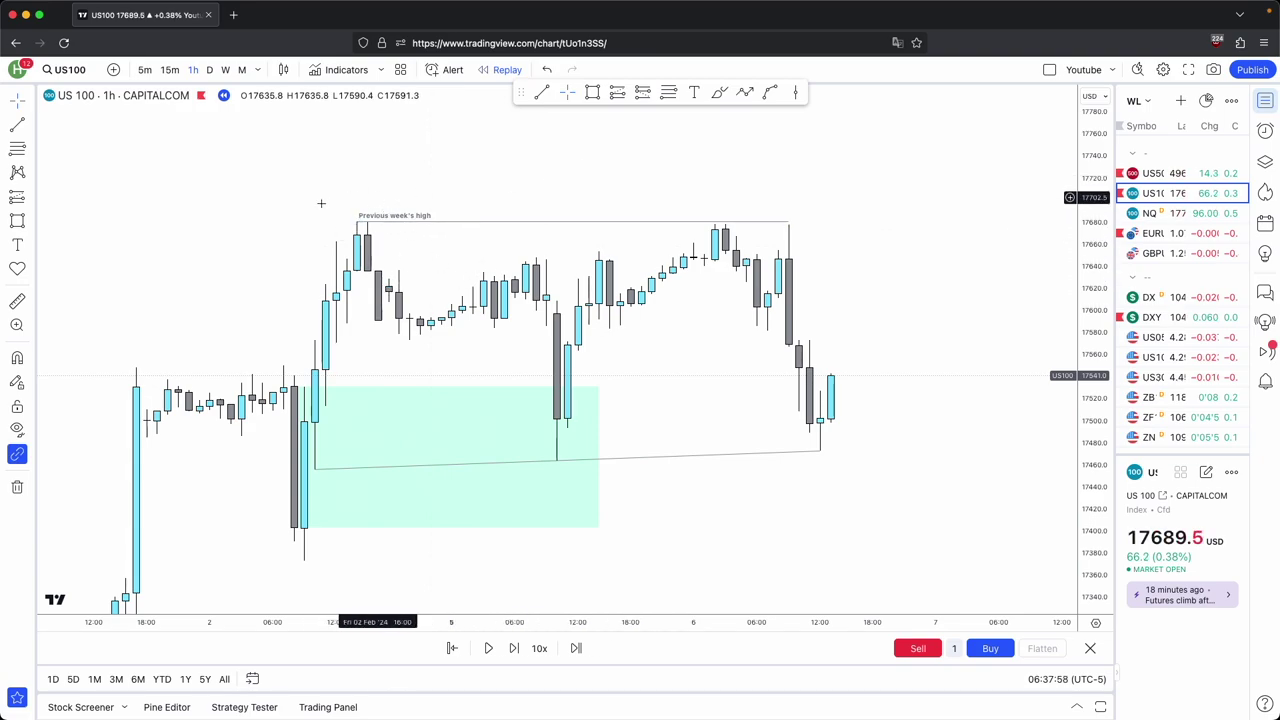
drag(600, 459, 673, 396)
key(super+z)
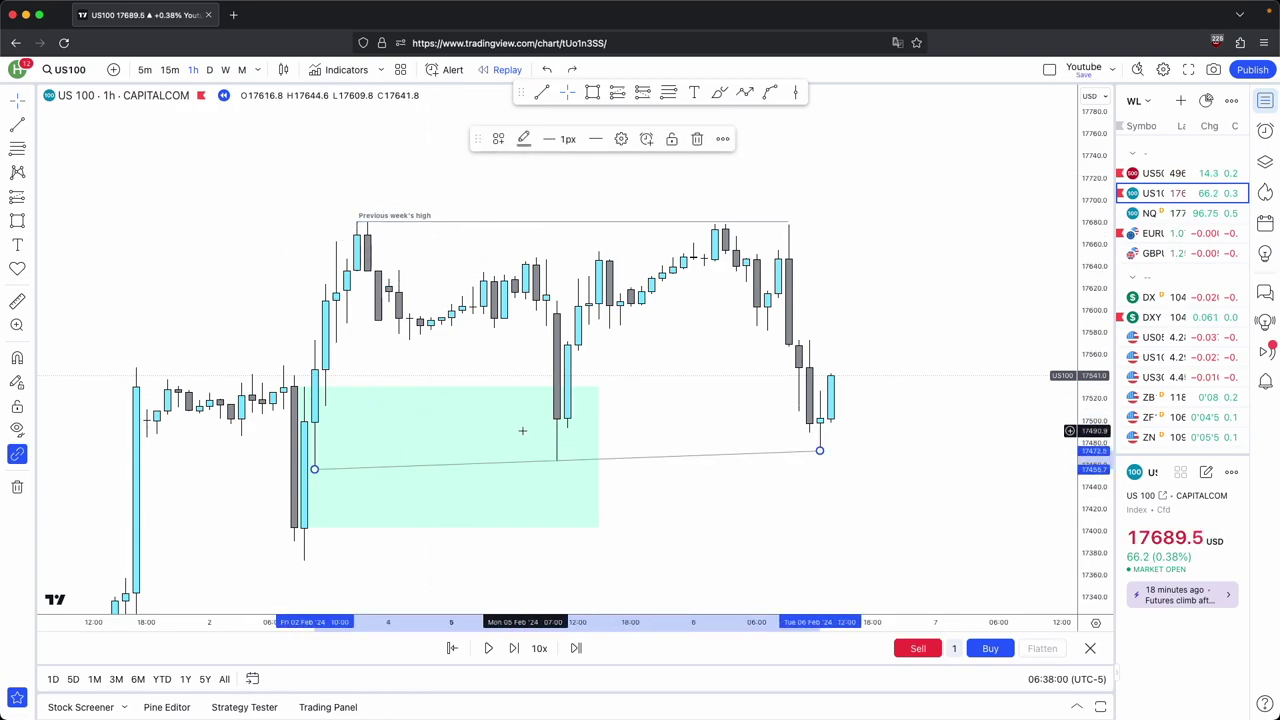
Delete the rising trend line beneath the swing lows
click(780, 540)
drag(780, 540, 813, 397)
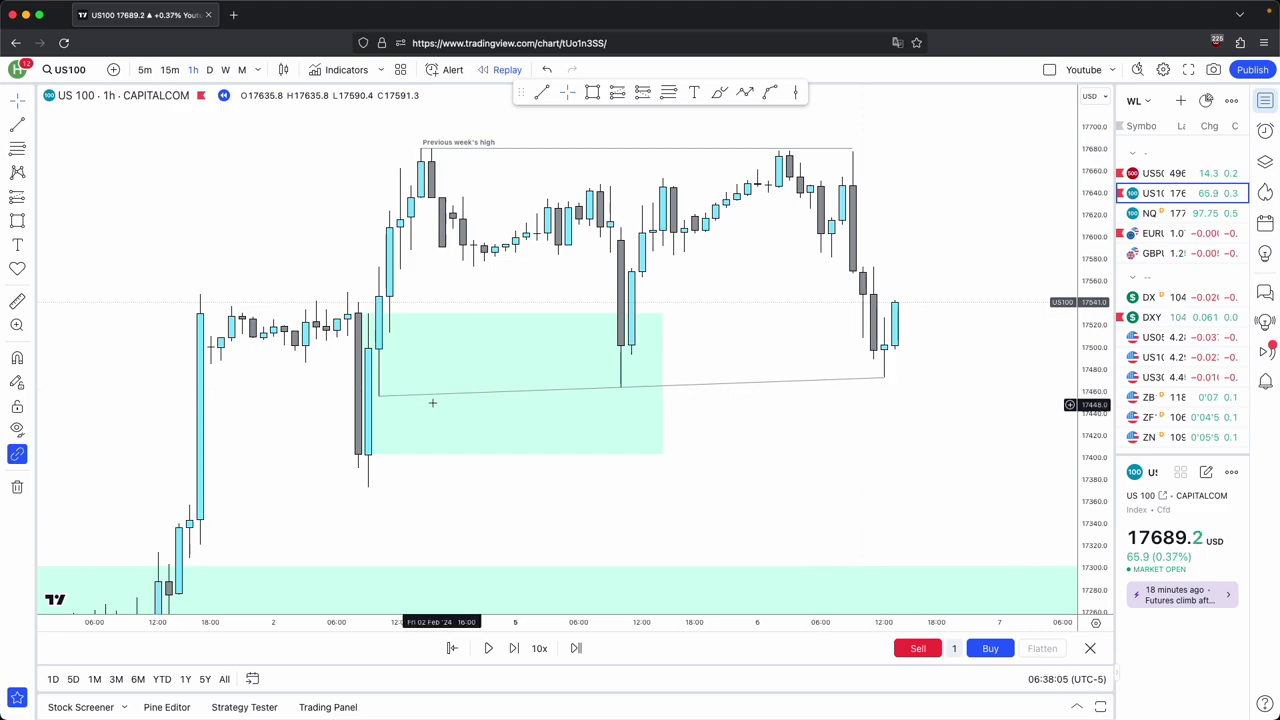
drag(920, 393, 845, 397)
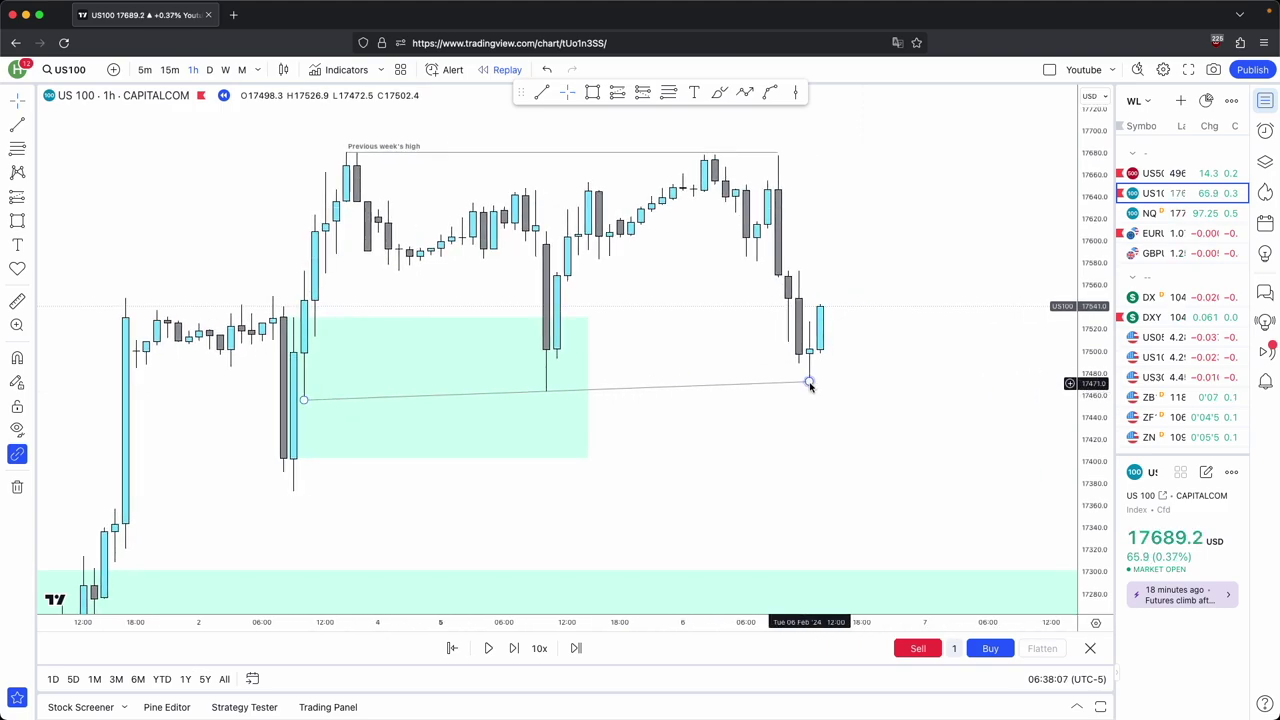
click(810, 384)
click(697, 137)
Draw a projected price path from the 6 February 11:00 candle down to about 17440 and up past the previous week's high to about 17718
click(745, 93)
click(798, 362)
click(829, 416)
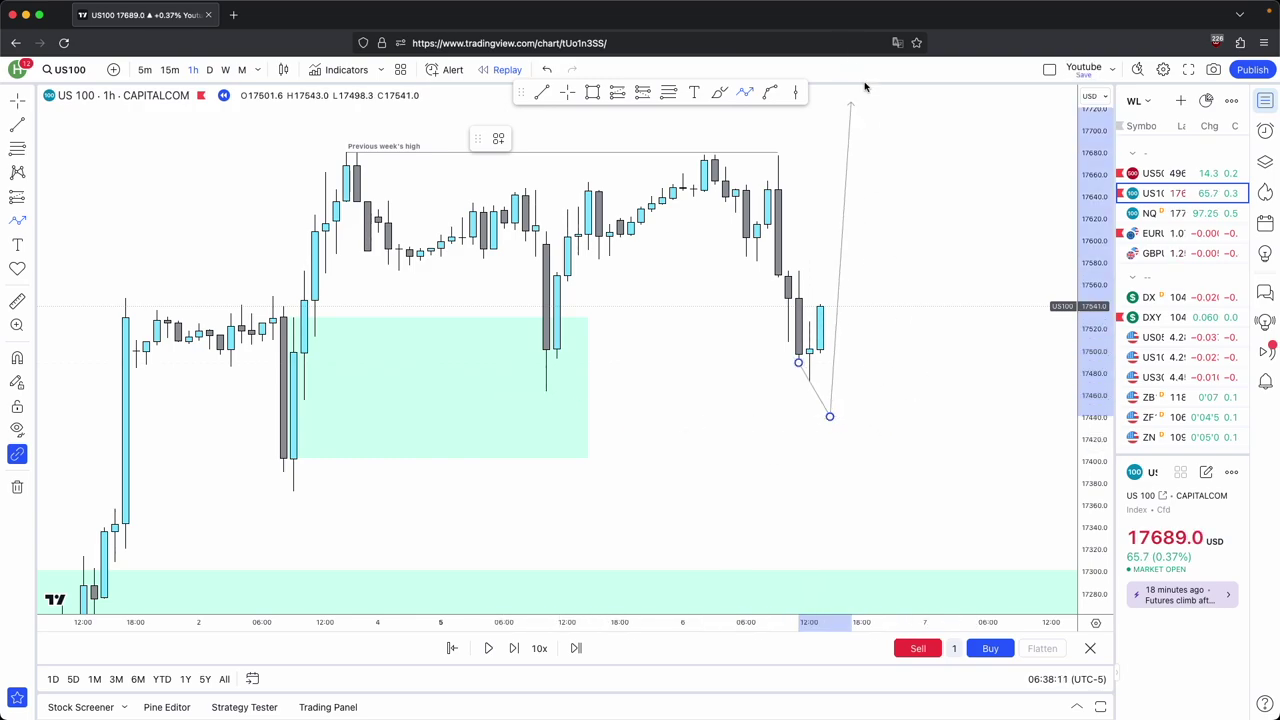
double_click(883, 111)
drag(904, 161, 886, 294)
scroll(950, 305, down, 1)
drag(1093, 369, 1093, 382)
Delete the projected price path running below the latest low and above the previous week's high
click(423, 287)
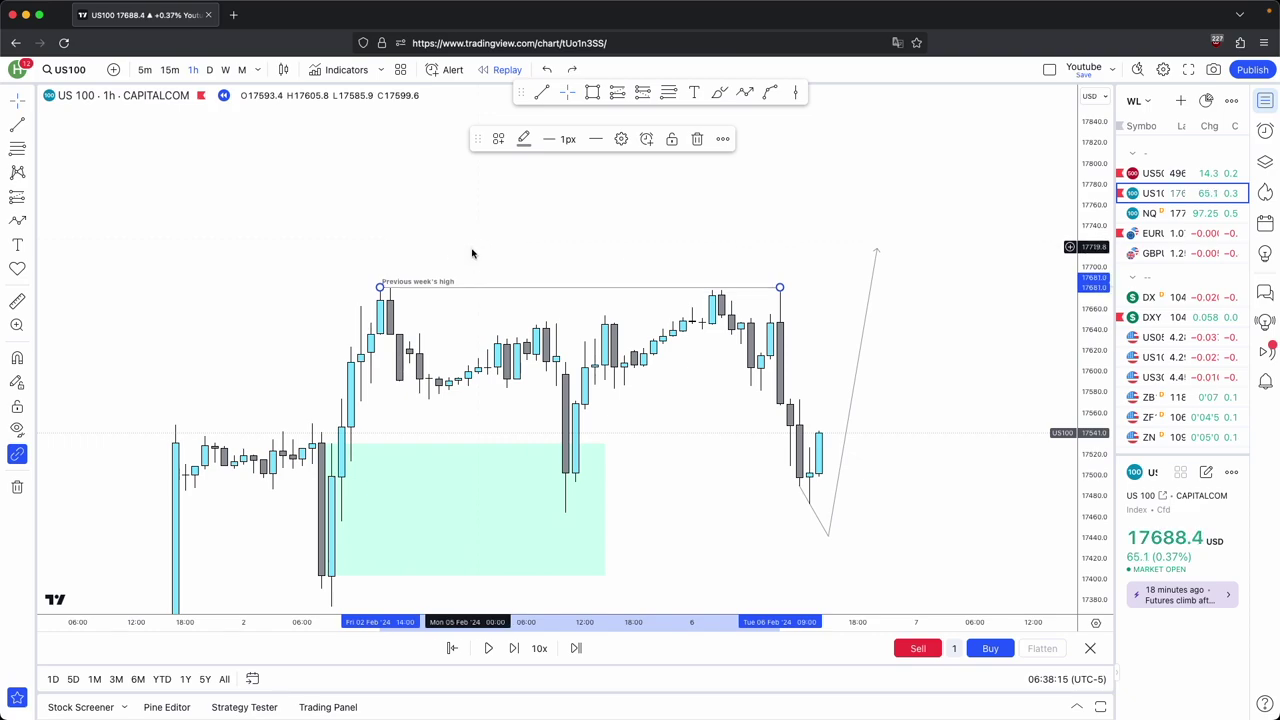
drag(473, 251, 483, 217)
drag(585, 220, 610, 203)
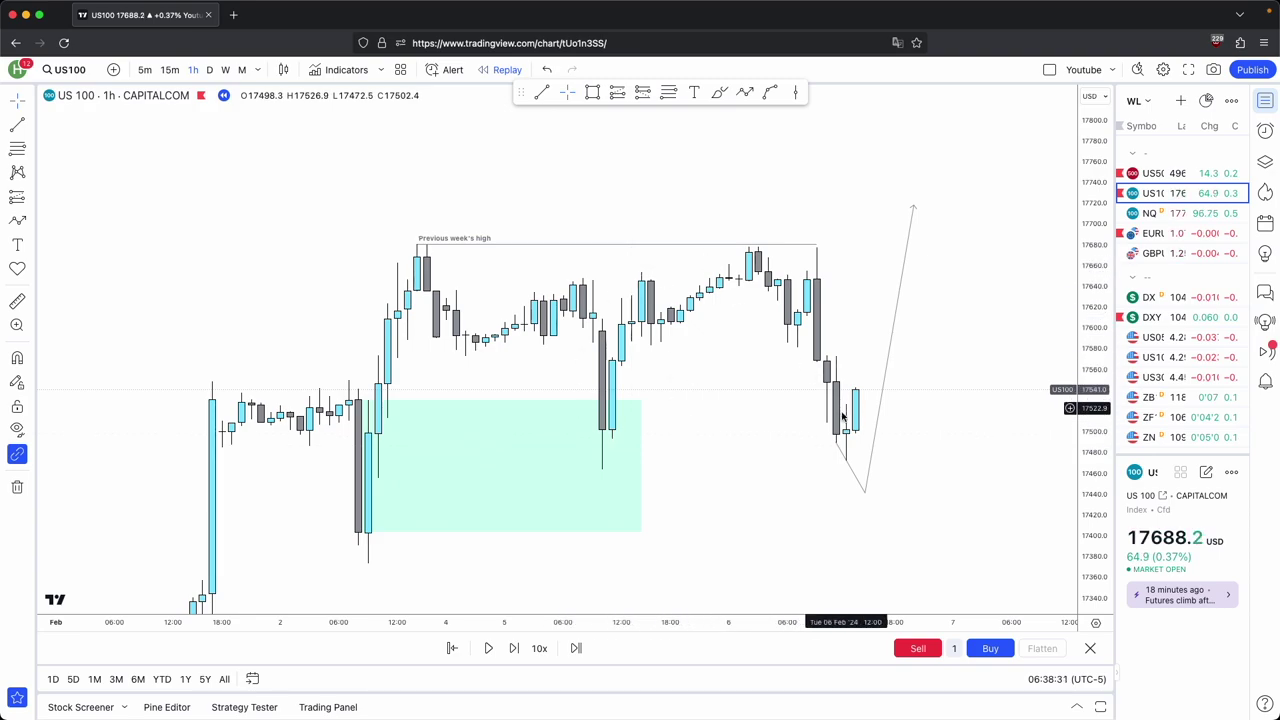
drag(771, 420, 768, 411)
click(847, 457)
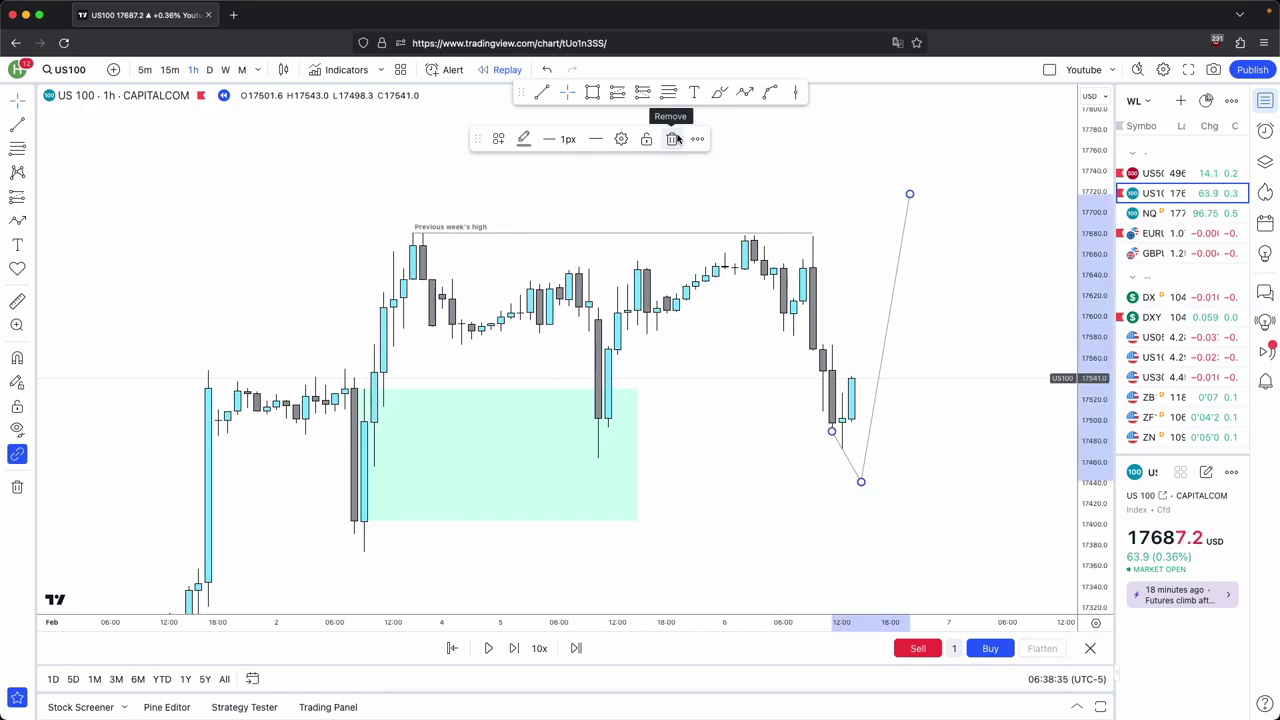
click(676, 138)
Draw lines from the 5 February 15:00 low to the 6 February 07:00 low, and from the 5 February 10:00 low to 6 February 02:00
scroll(951, 348, up, 2)
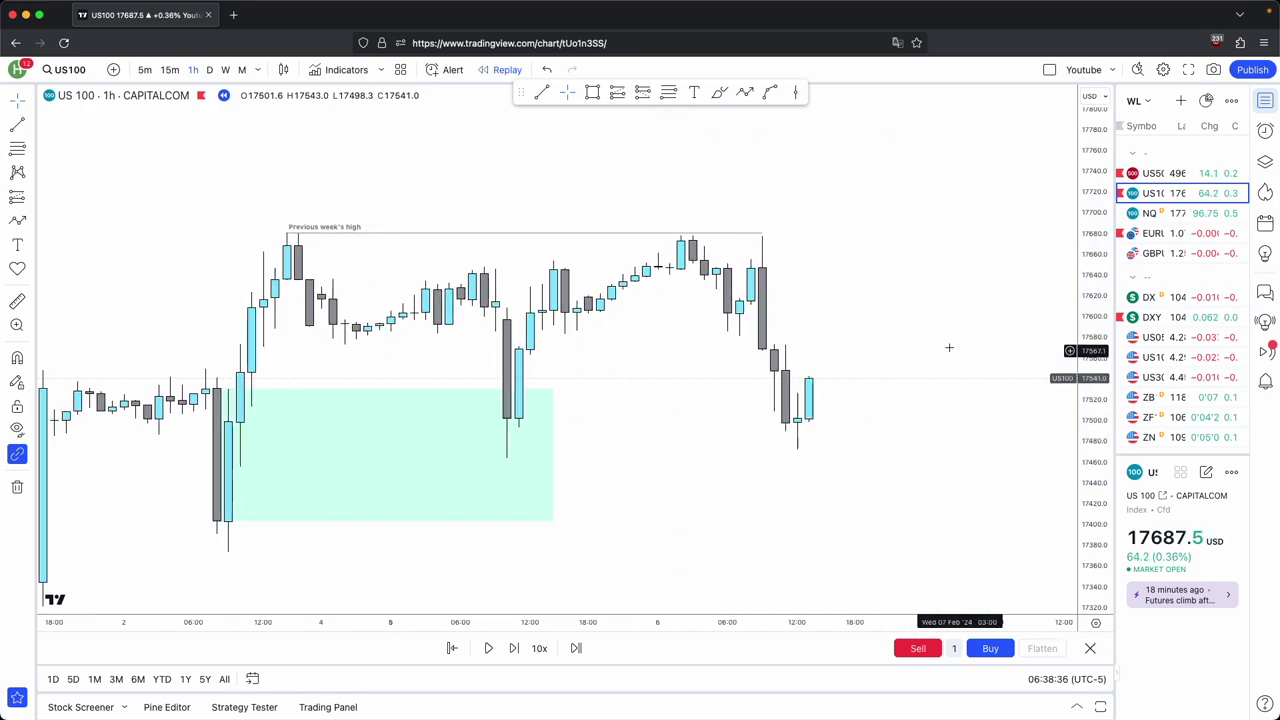
click(566, 340)
click(740, 333)
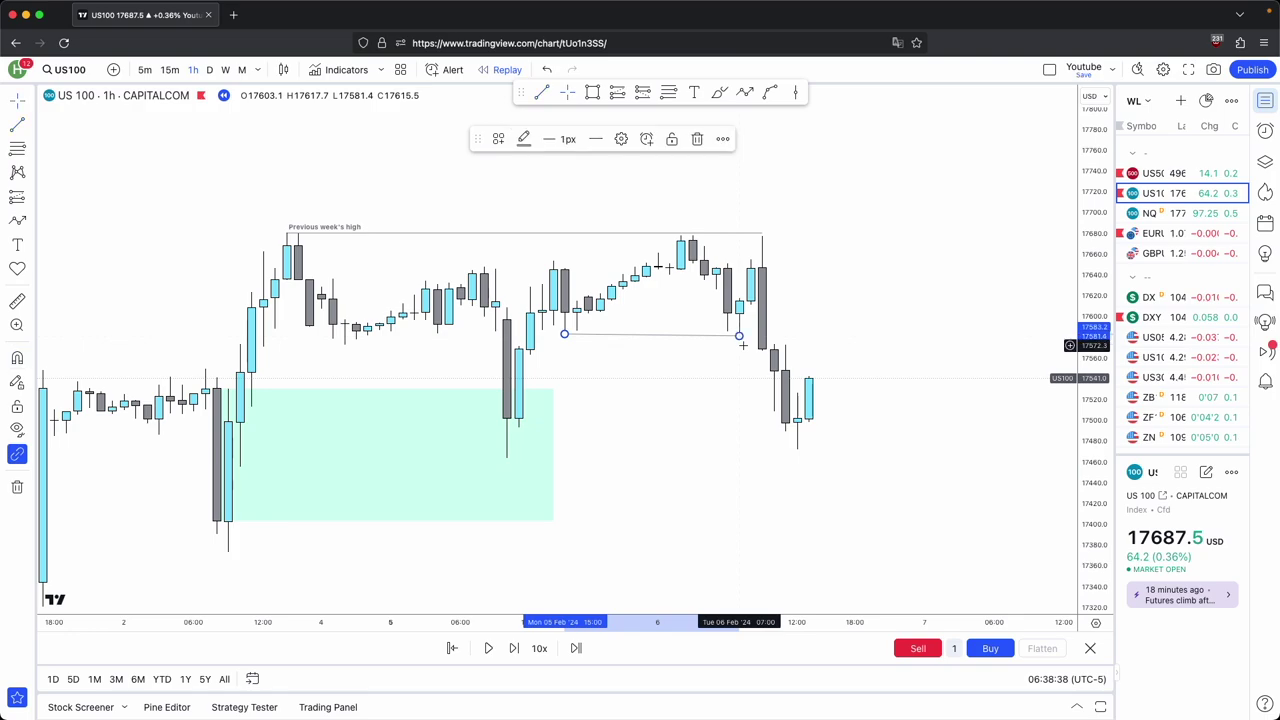
drag(507, 462, 681, 457)
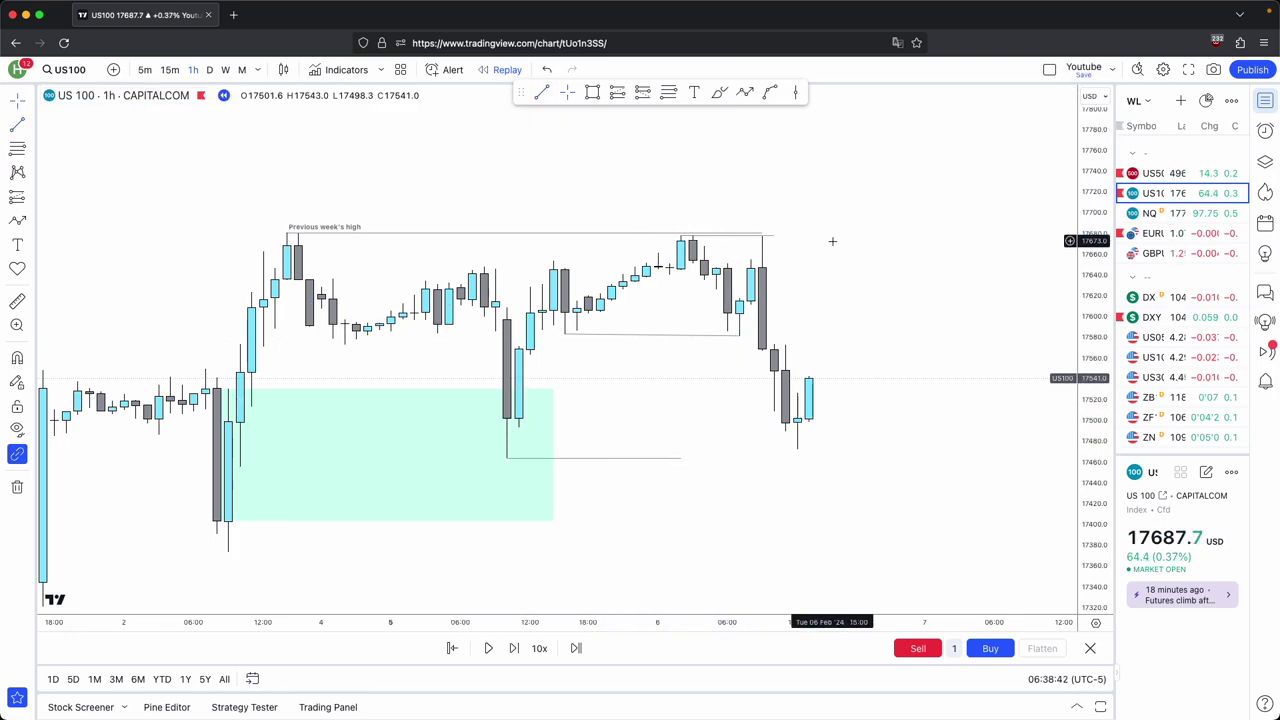
Delete both swing-low lines starting at the 5 February 15:00 and 10:00 candles
click(650, 338)
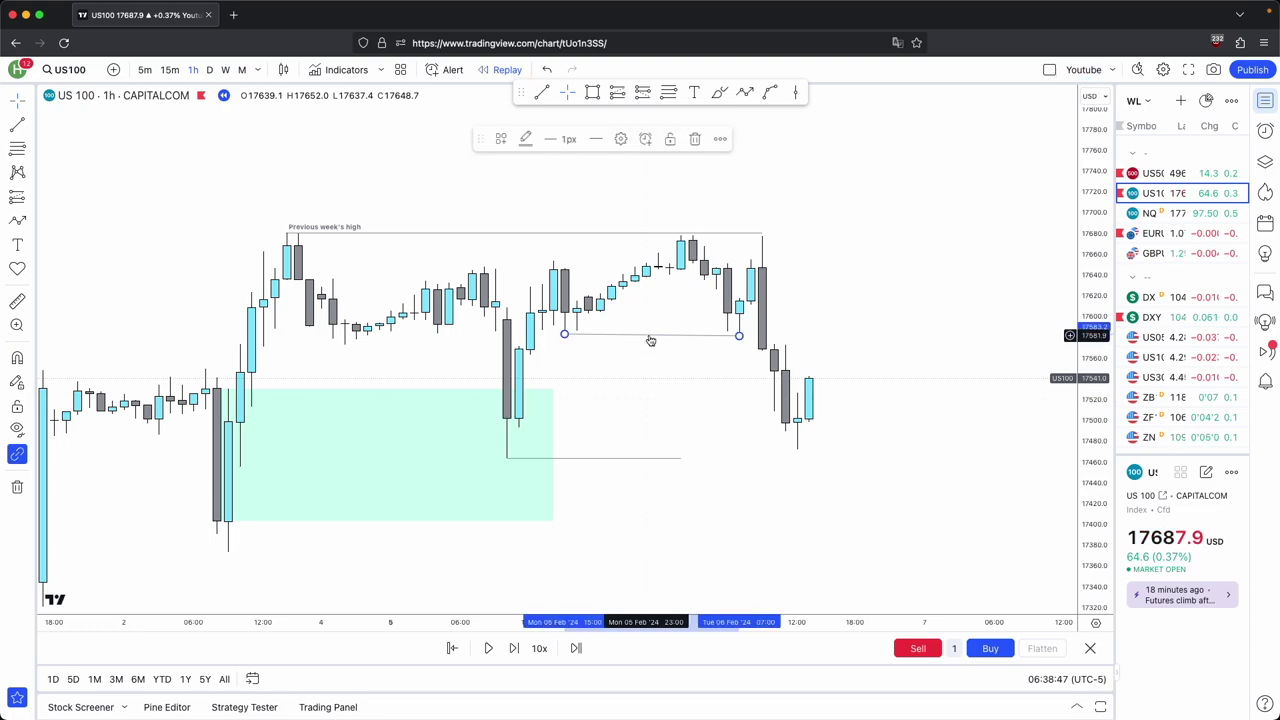
click(695, 139)
click(648, 458)
click(698, 167)
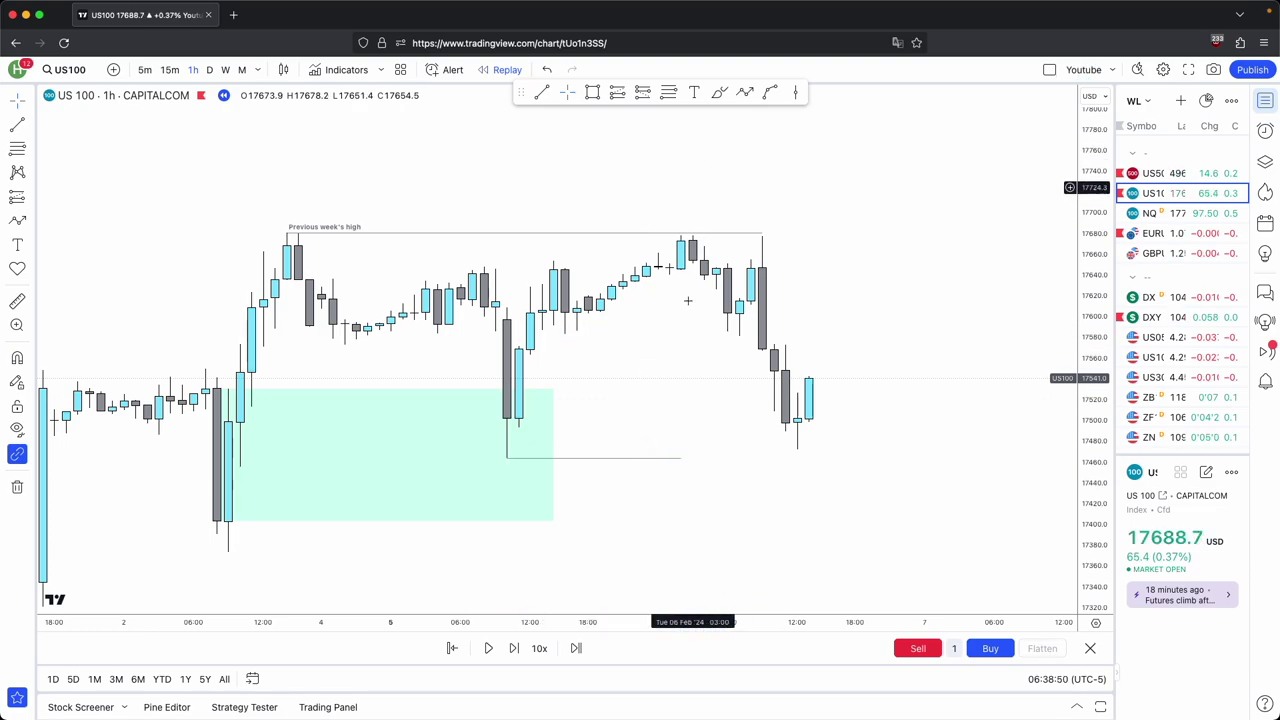
double_click(665, 457)
click(743, 268)
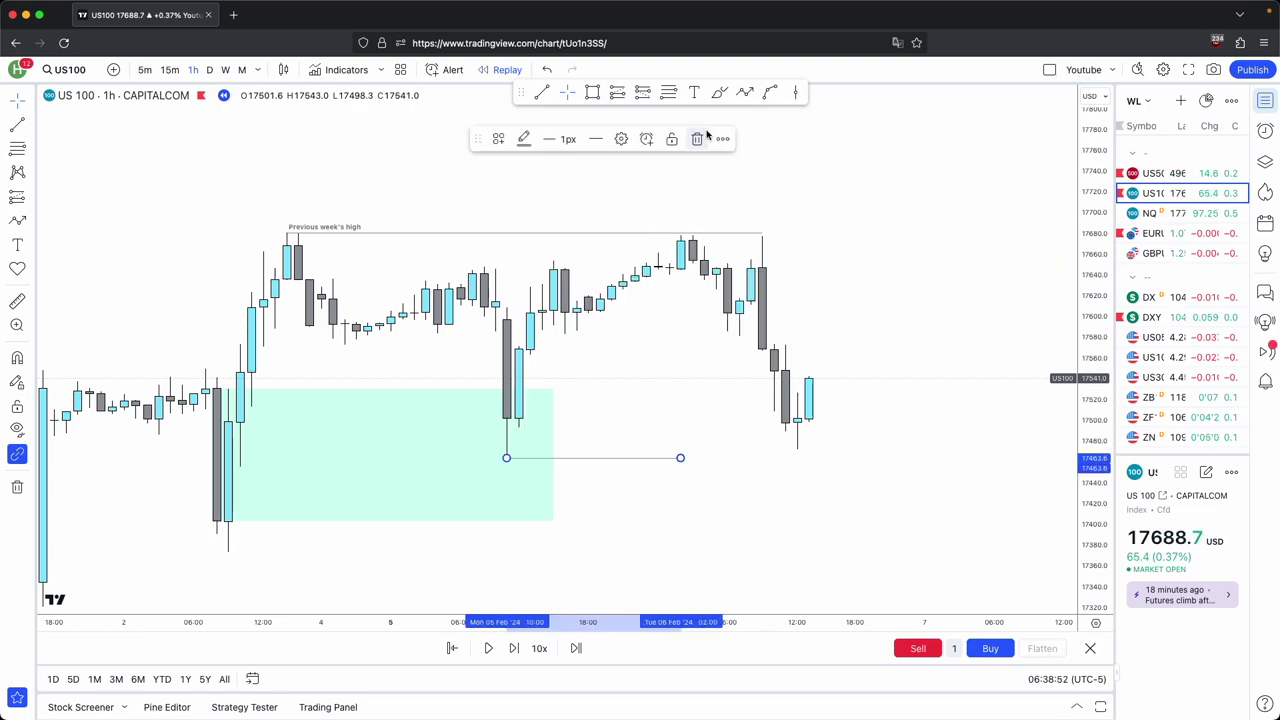
click(695, 139)
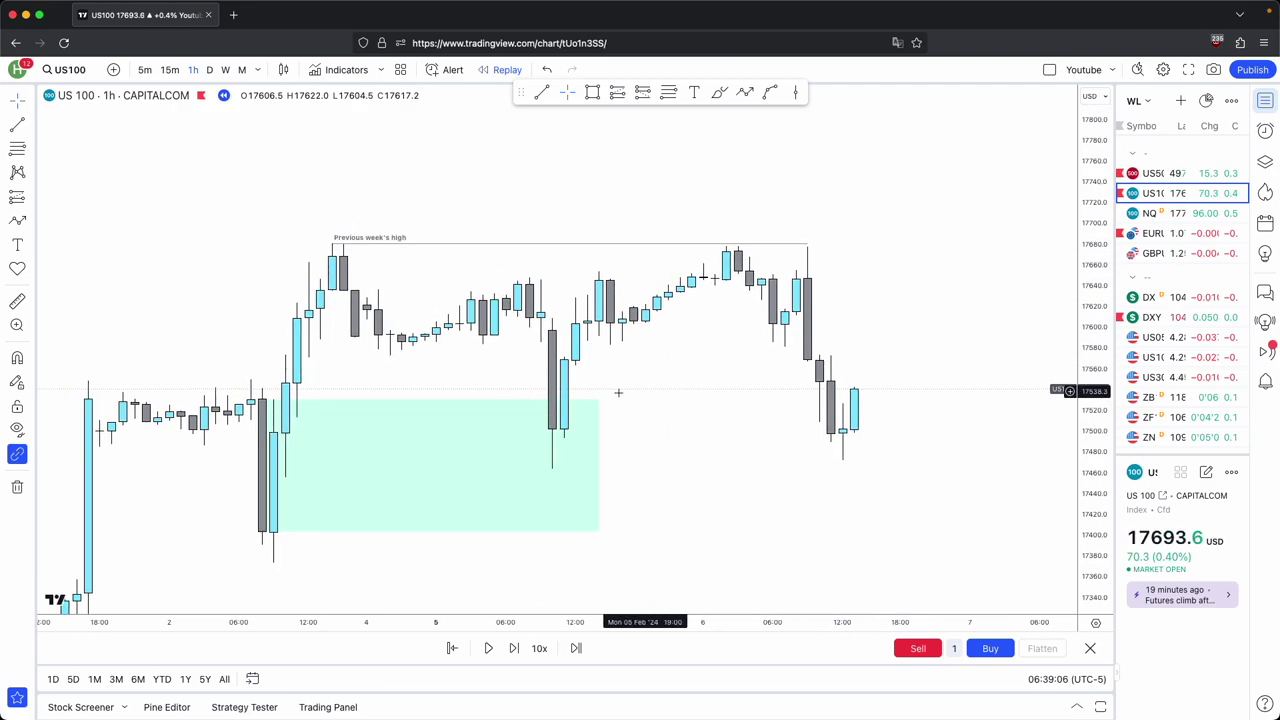
Examine the daily candles around the green zone and the 31 January low, and return to the hourly chart
scroll(480, 348, down, 1)
key(alt+t)
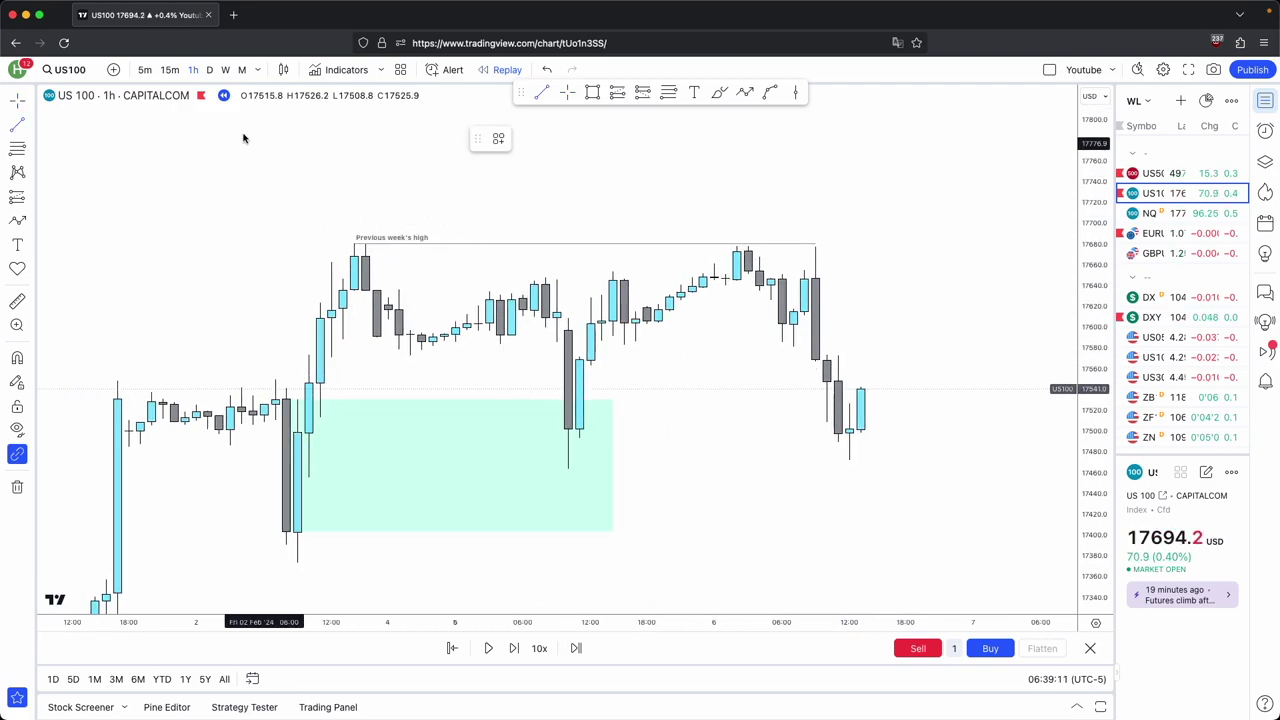
click(208, 70)
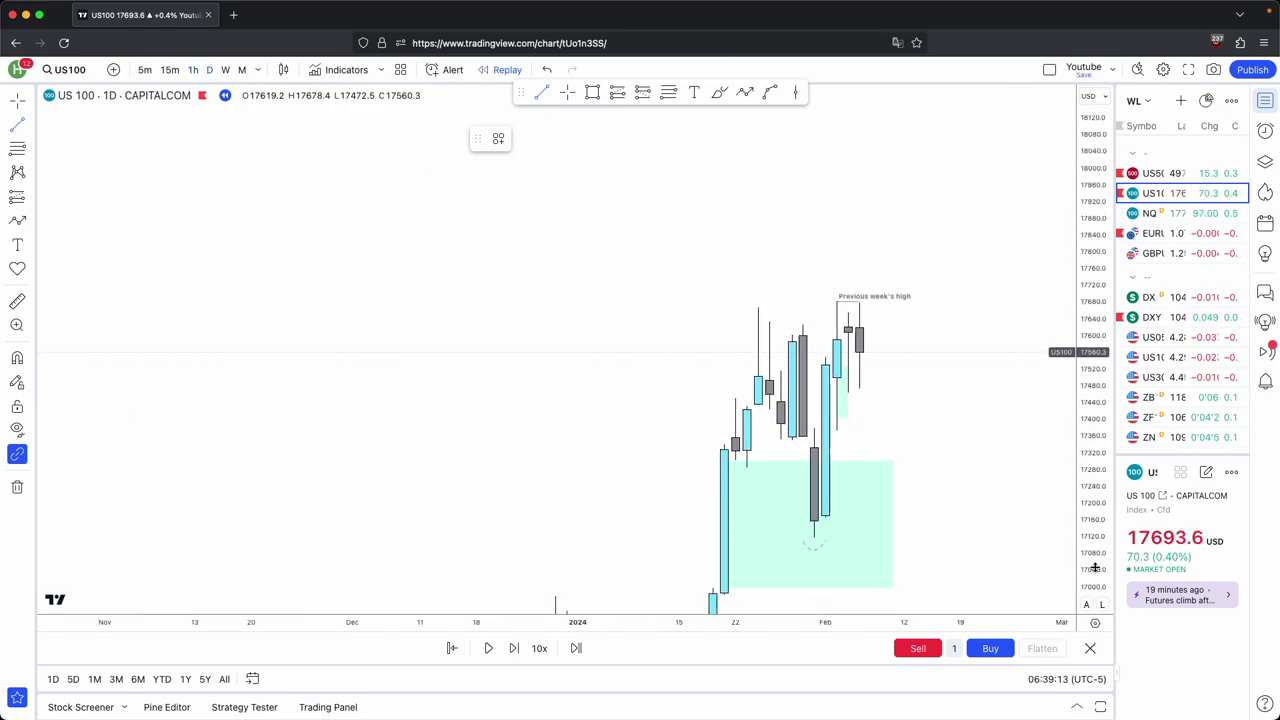
scroll(894, 357, up, 2)
mouse_move(870, 382)
mouse_down()
mouse_move(934, 289)
mouse_move(868, 370)
mouse_up()
scroll(868, 370, up, 1)
drag(577, 515, 580, 494)
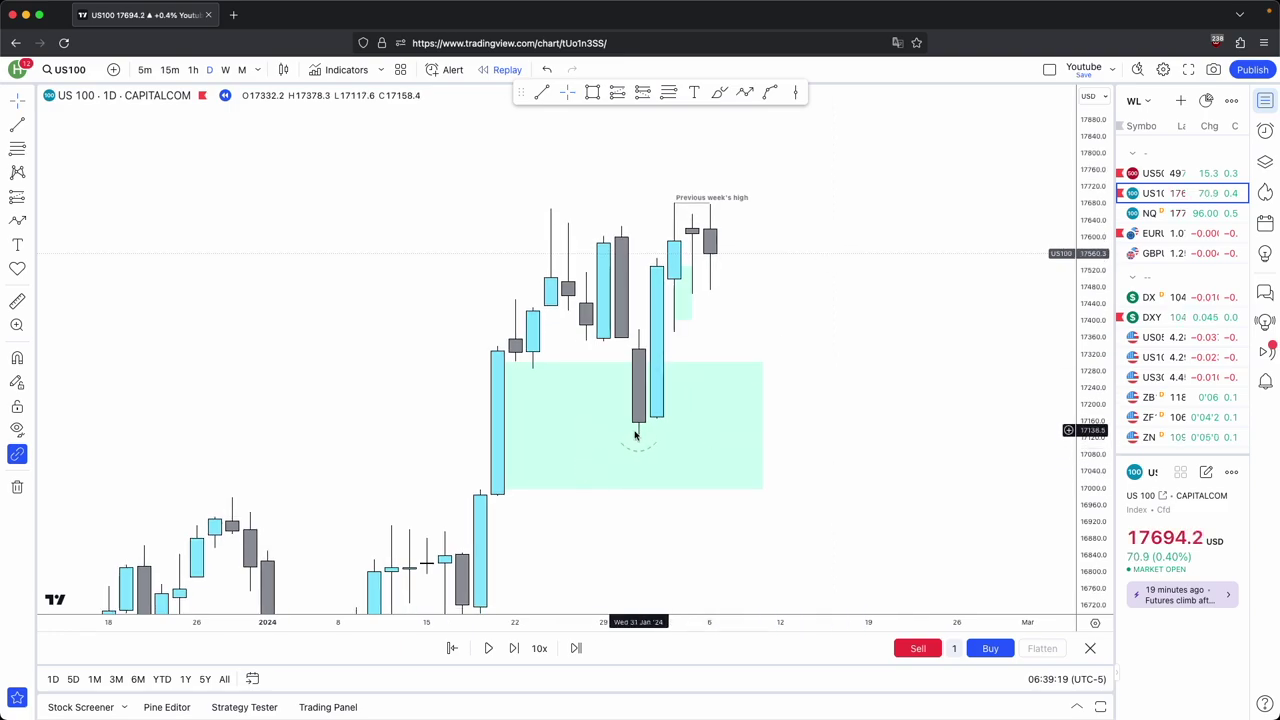
click(511, 431)
drag(454, 387, 446, 422)
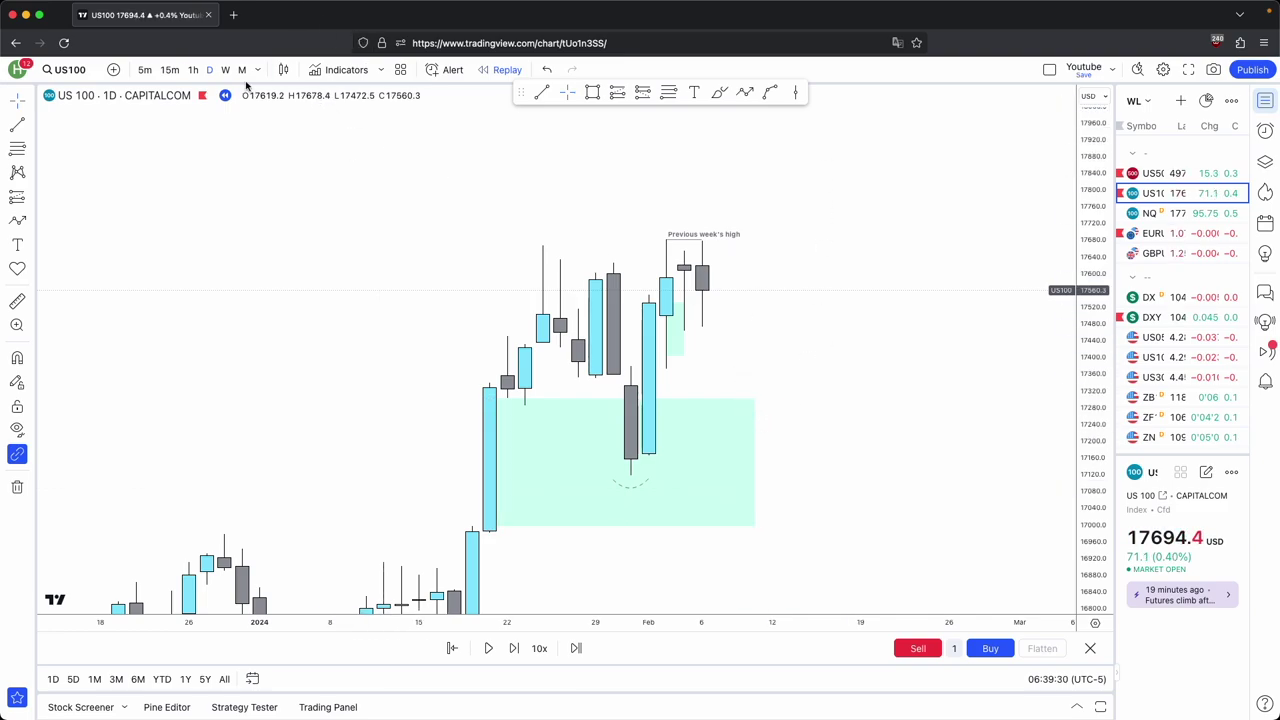
click(196, 71)
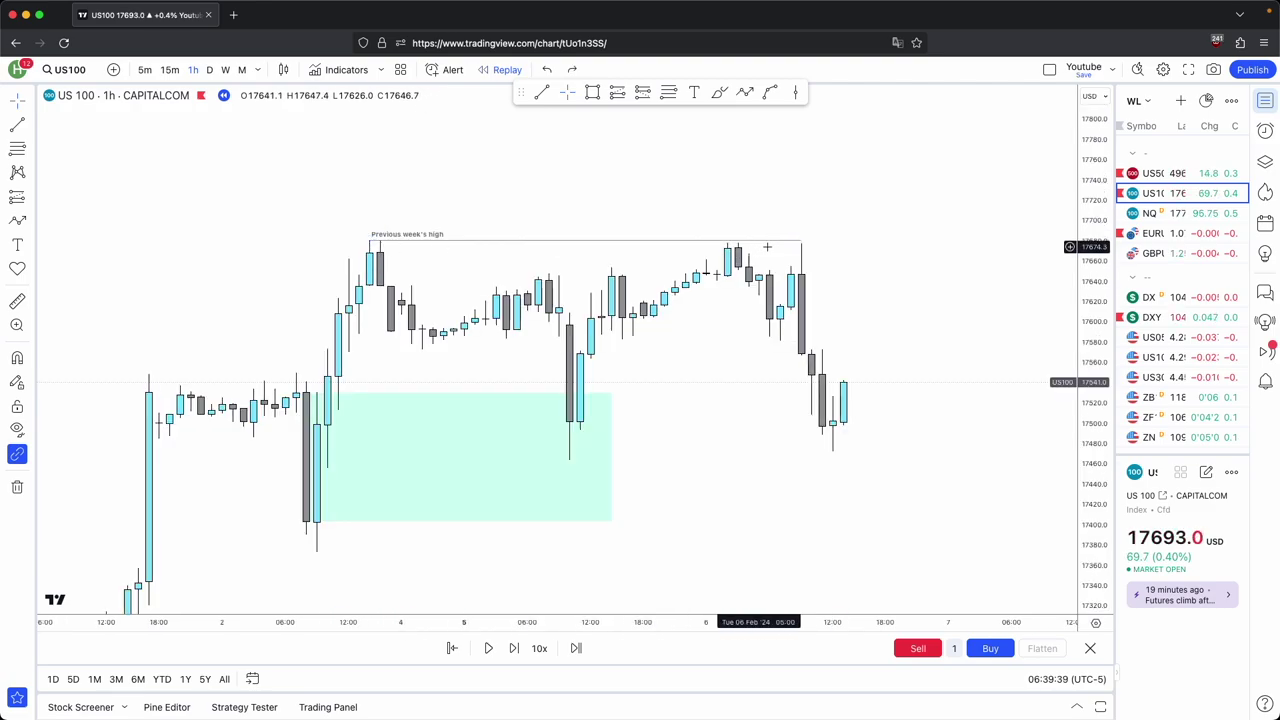
Draw a horizontal line at 17678.4 from the 6 February 02:00 high to 7 February 05:00, and remove it
click(541, 91)
click(727, 244)
click(1000, 246)
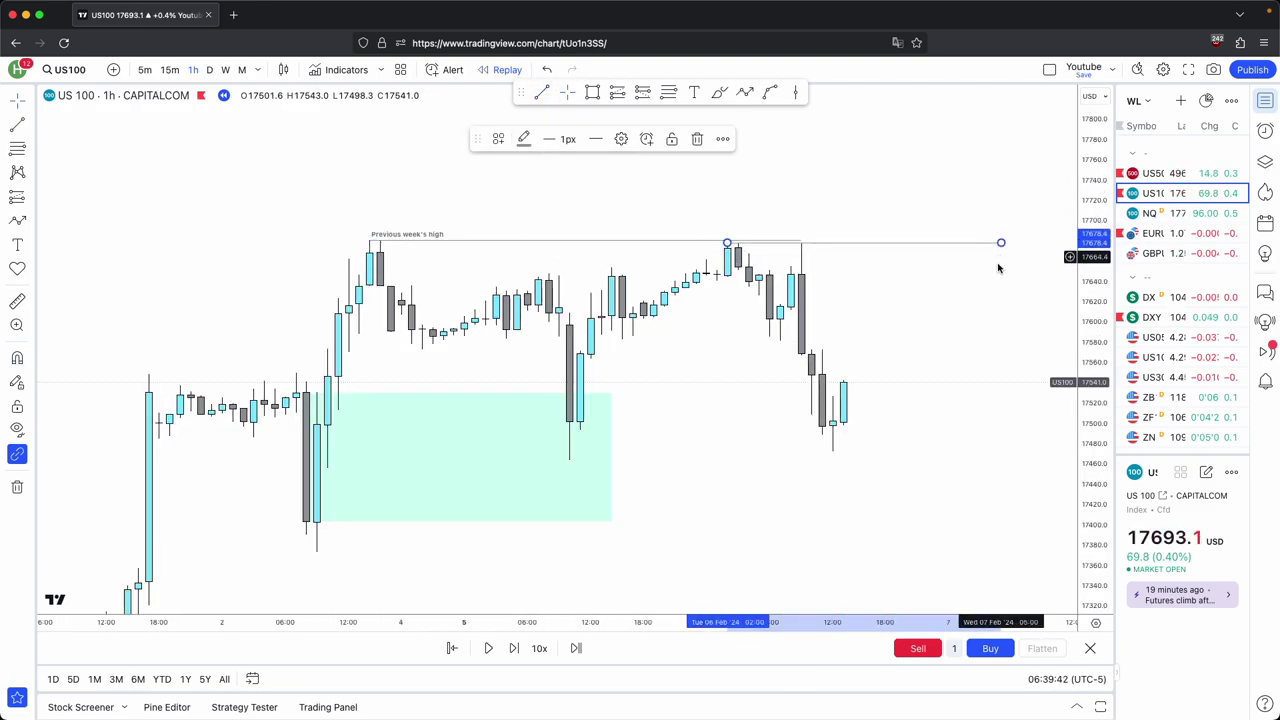
click(850, 245)
key(Delete)
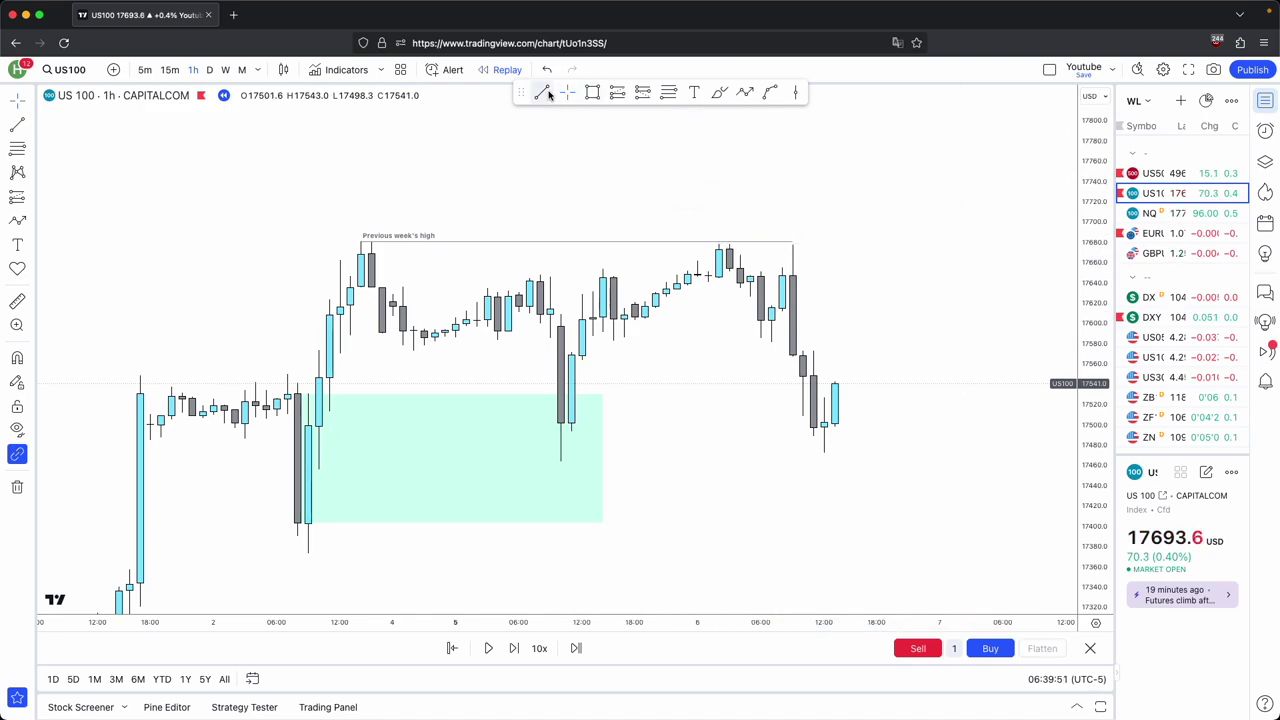
click(544, 92)
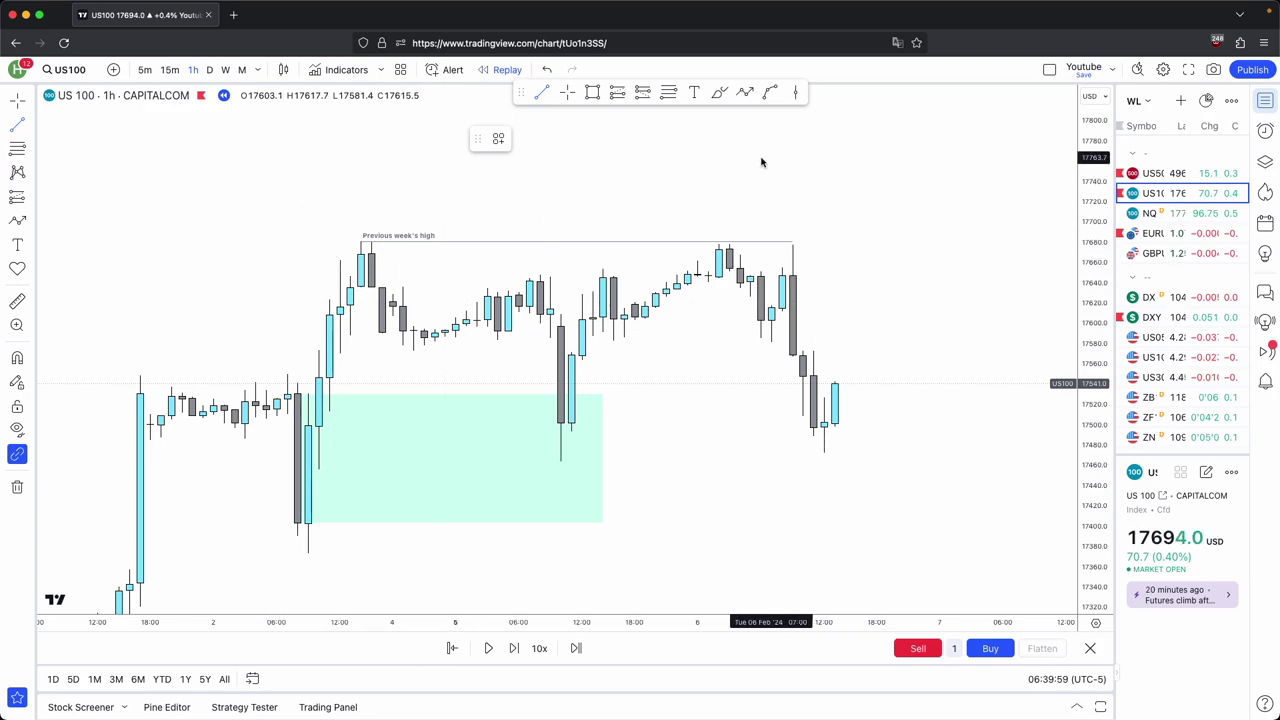
Advance the hourly replay by six bars to 20:00 on 6 February
click(532, 651)
click(518, 650)
click(518, 650)
click(518, 650)
click(518, 650)
click(518, 650)
click(518, 650)
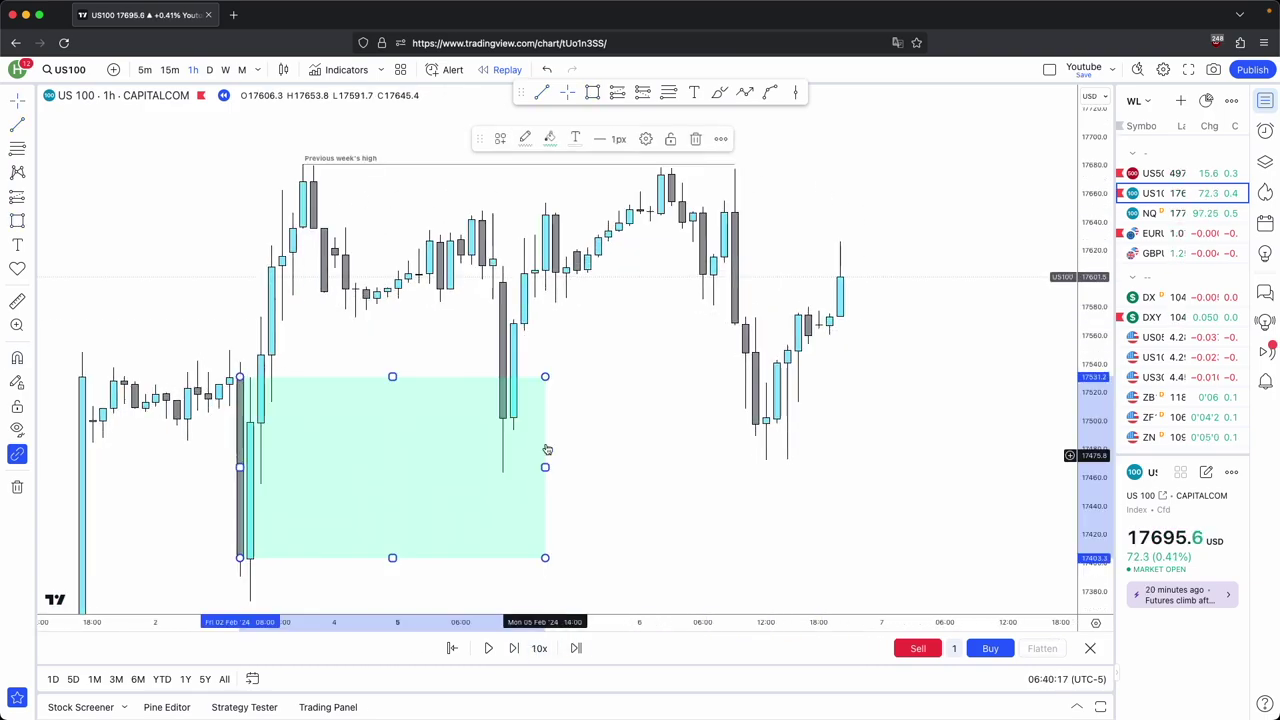
Delete the green rectangle between 17403.3 and 17531.2 that starts at the 2 February 08:00 candle
click(695, 138)
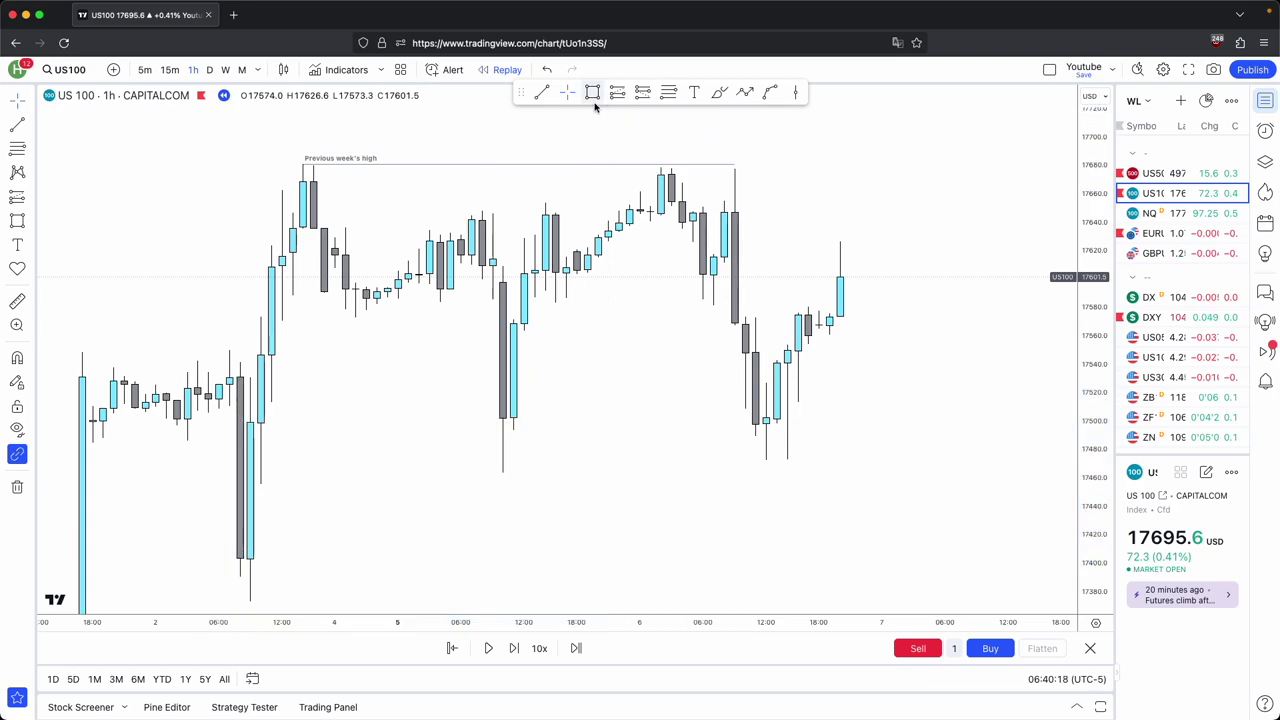
Draw green zones from the 5 February 10:00 candle at about 17463–17502 and from the 6 February 16:00 candle at about 17560–17574
mouse_move(503, 418)
mouse_down()
mouse_move(503, 450)
mouse_move(869, 459)
mouse_move(860, 472)
mouse_up()
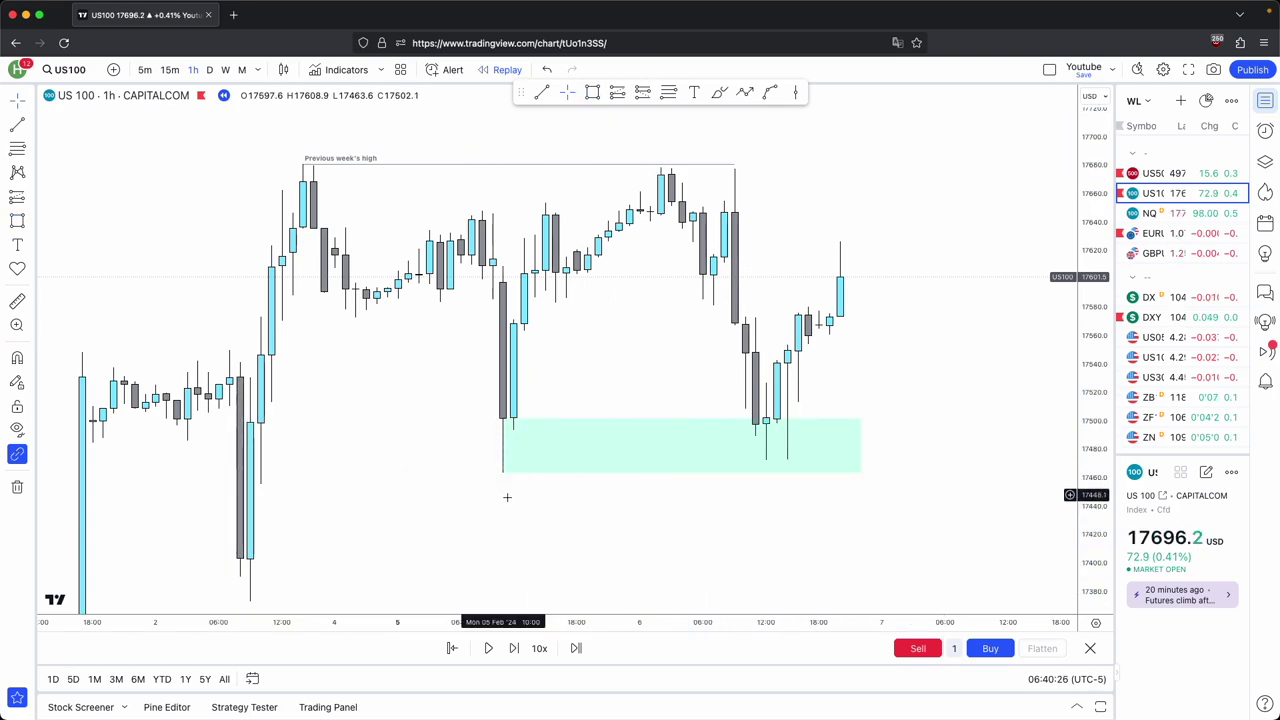
drag(734, 511, 706, 520)
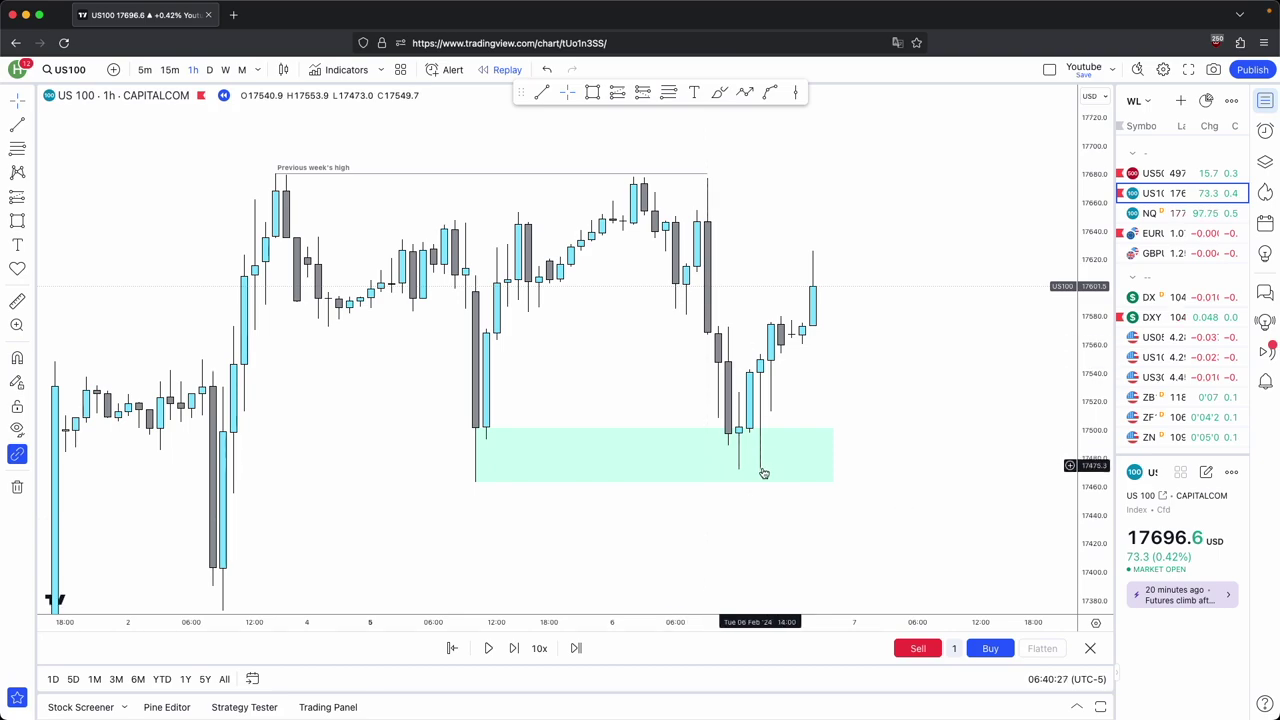
scroll(809, 349, right, 3)
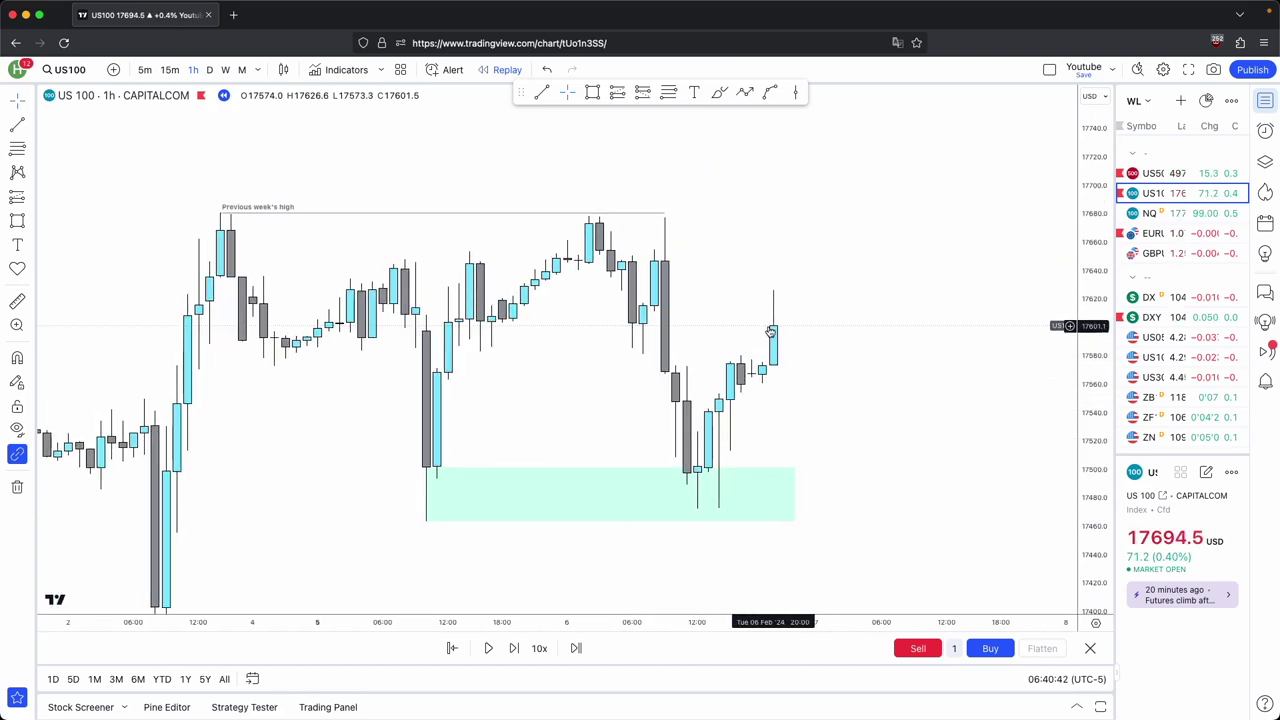
click(593, 95)
mouse_move(762, 365)
mouse_down()
mouse_move(771, 381)
mouse_move(881, 383)
mouse_up()
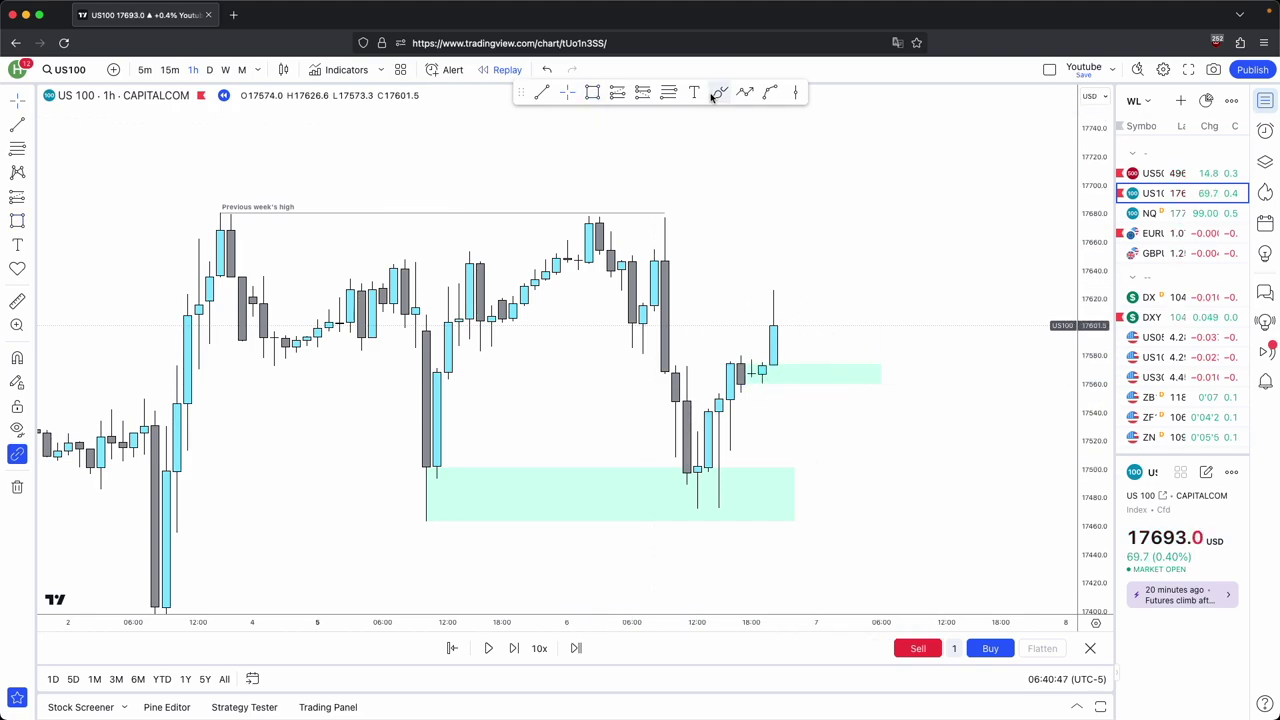
Draw a projected price path from the last bar down into the upper green zone, up to 17686.9, down again and up to about 17718
click(783, 329)
click(805, 370)
click(826, 204)
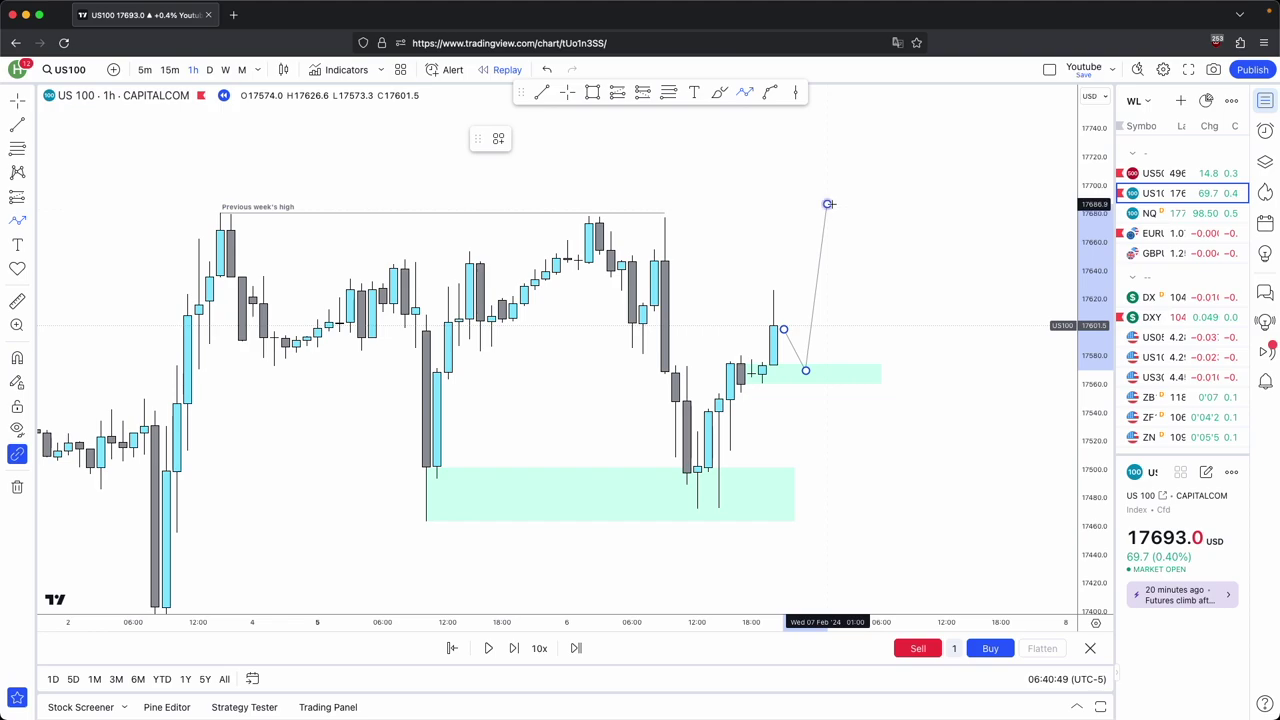
click(870, 268)
double_click(892, 160)
click(924, 176)
Draw a trend line between the 6 February 02:00 and 09:00 highs, and remove it
mouse_move(610, 247)
mouse_down()
mouse_move(692, 271)
mouse_move(511, 265)
mouse_up()
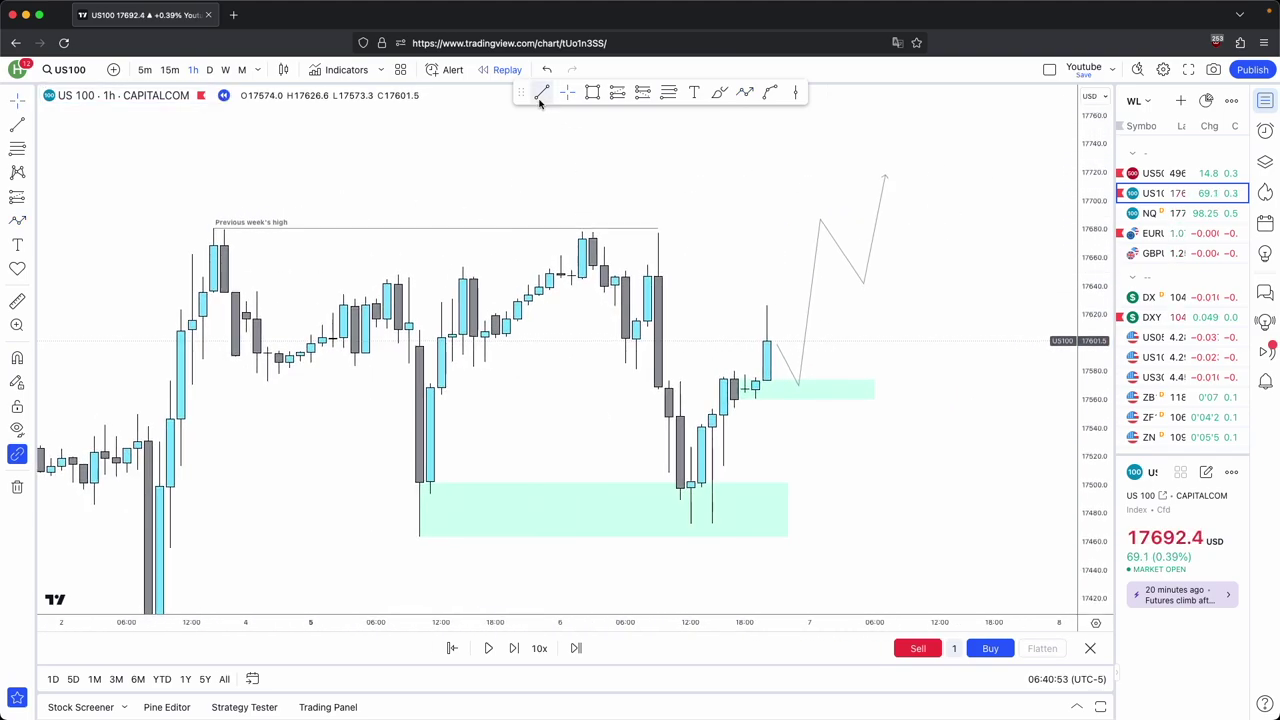
click(581, 232)
click(657, 232)
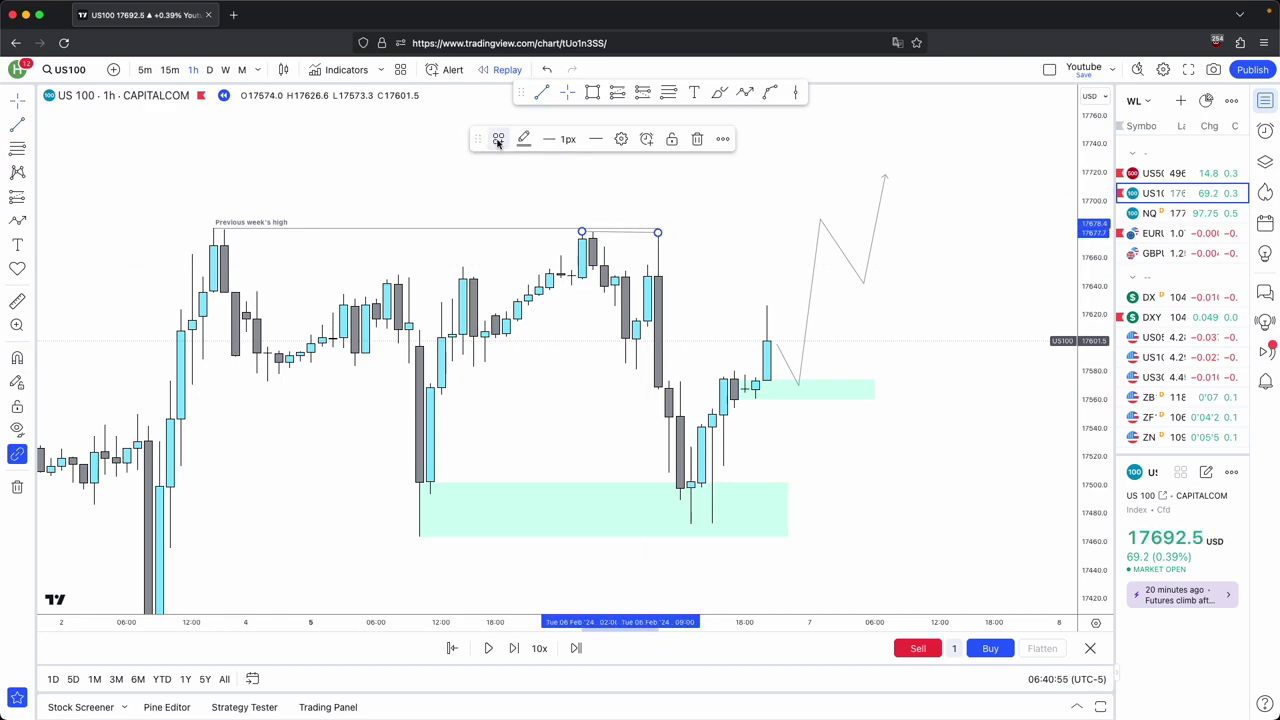
click(498, 139)
key(Delete)
Advance the hourly replay to the 09:00 bar on 7 February
click(514, 648)
click(514, 648)
click(514, 648)
click(514, 648)
click(514, 648)
click(514, 648)
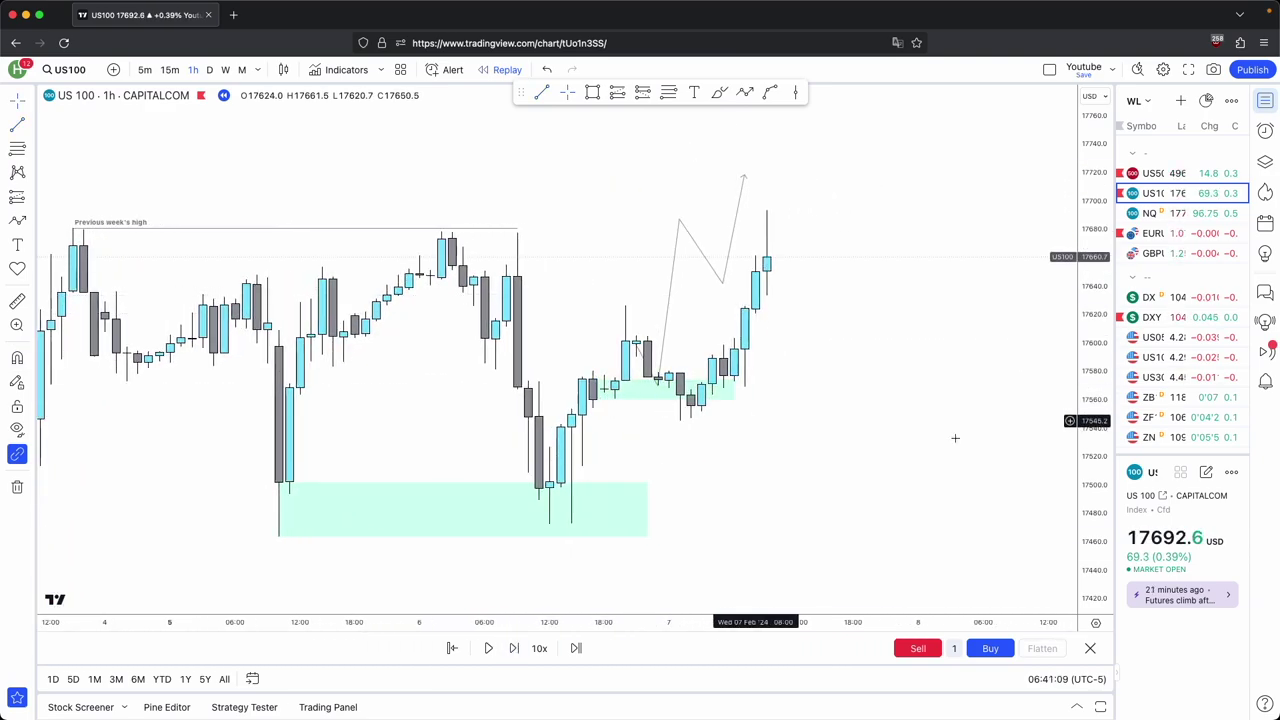
Draw a horizontal line at 17626.6 from the 6 February 20:00 high to 7 February 03:00, and set its line colour
drag(1099, 517, 1096, 433)
click(590, 91)
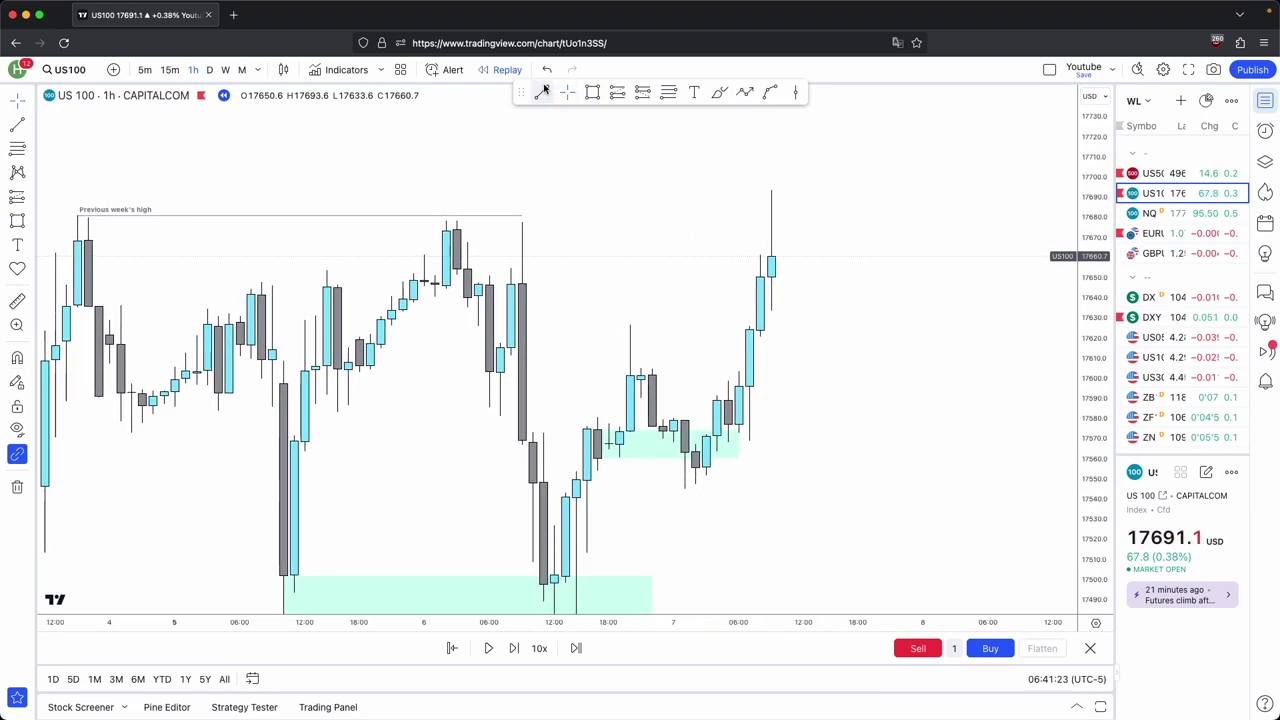
click(633, 305)
click(705, 324)
click(523, 138)
click(498, 138)
click(523, 138)
click(526, 189)
click(726, 246)
Extend the previous week's high line to 03:00 on 7 February
scroll(726, 246, down, 2)
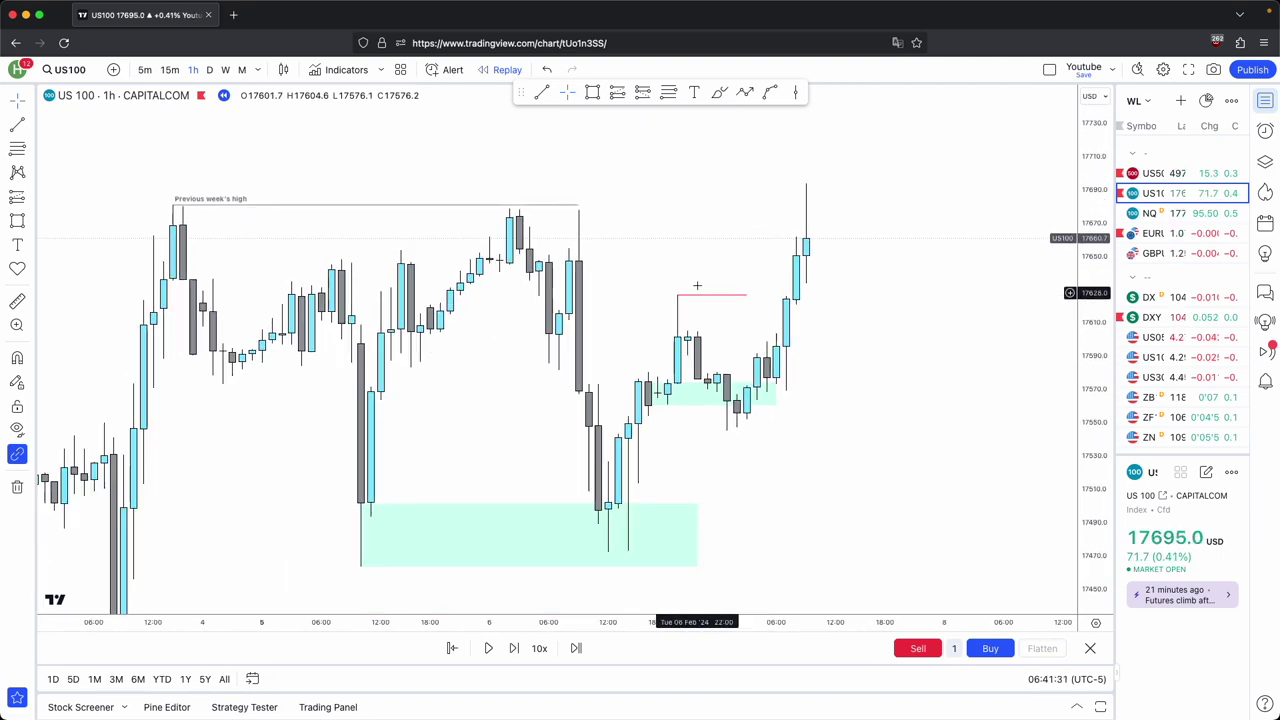
drag(736, 268, 708, 274)
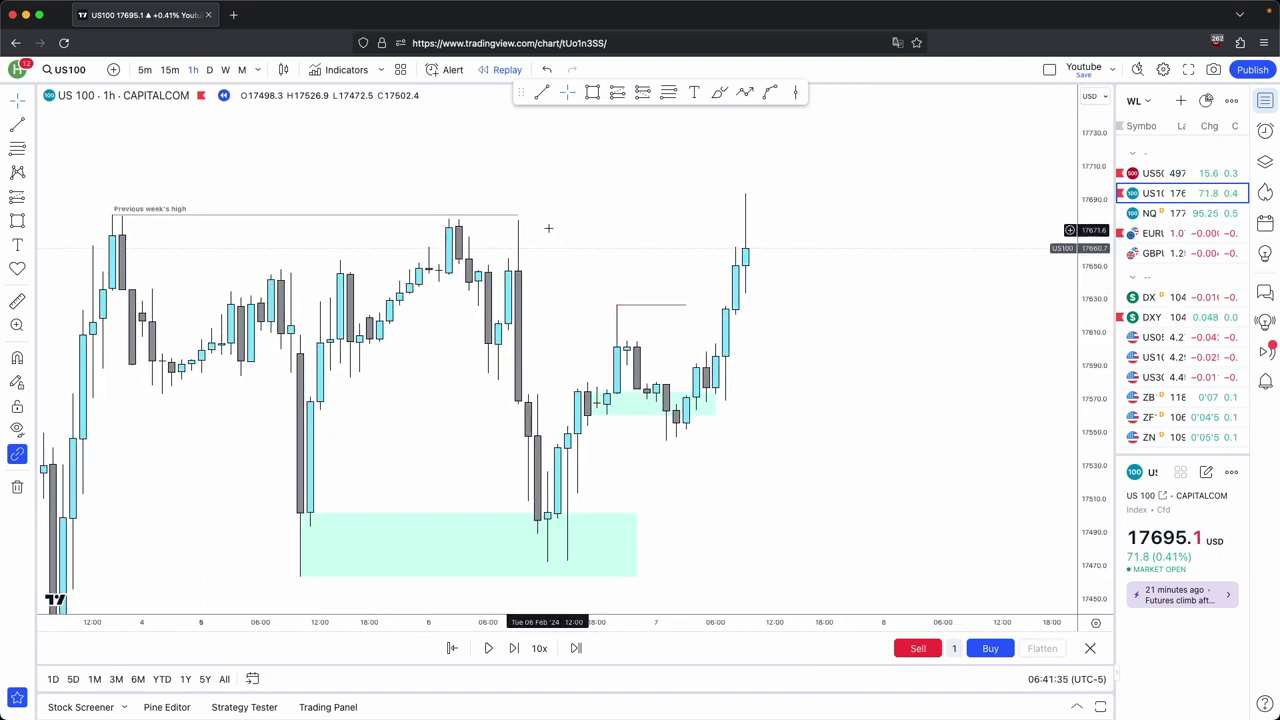
drag(518, 215, 686, 215)
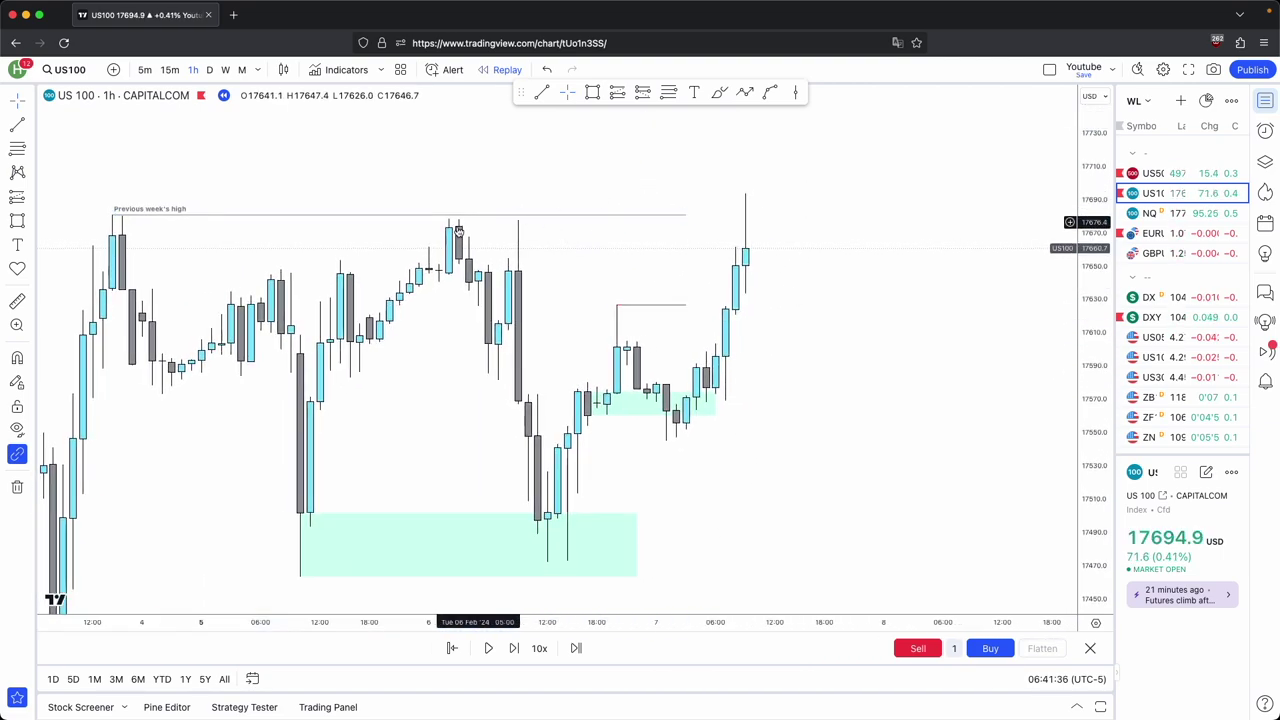
Examine the daily candles around the previous week's high, and return to the hourly chart
click(210, 70)
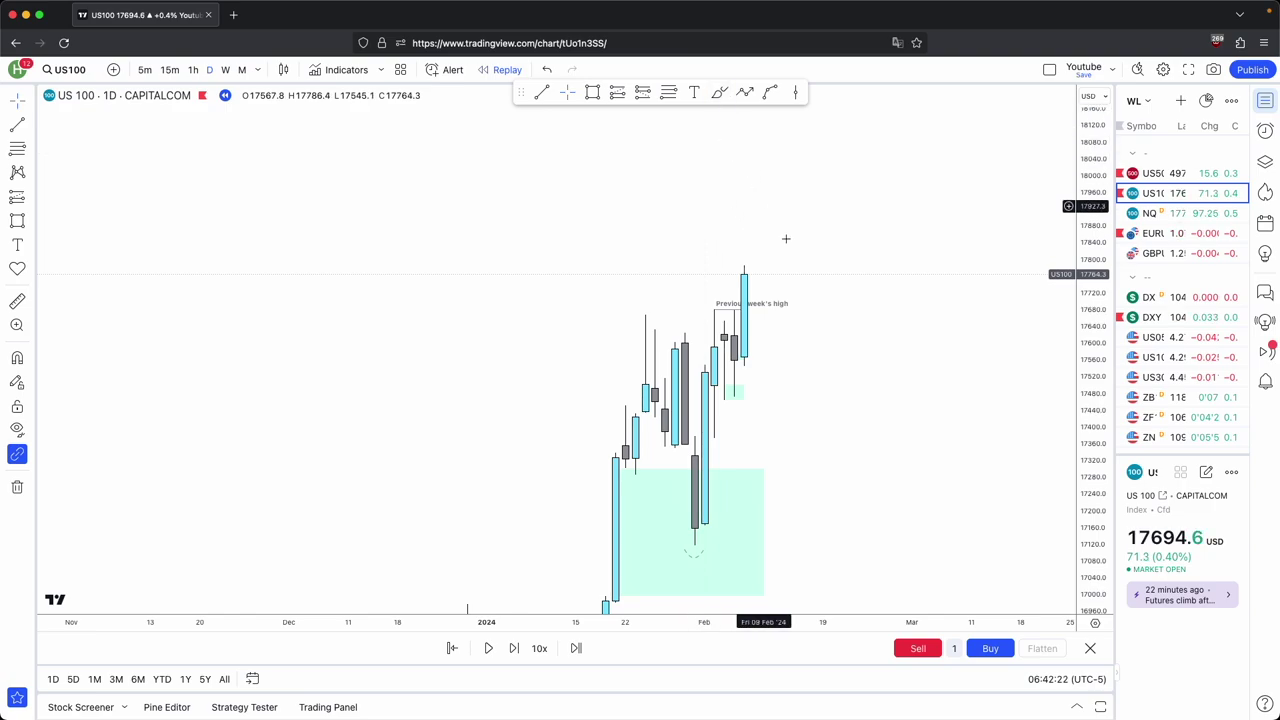
click(192, 70)
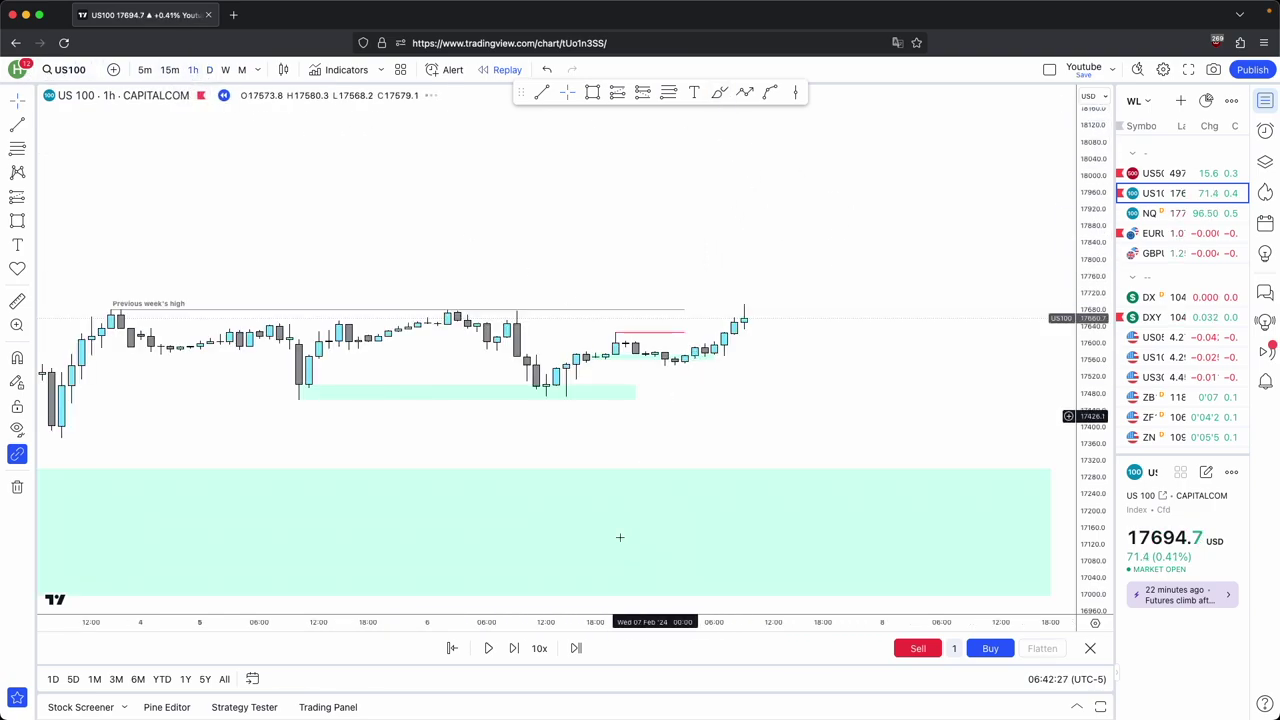
drag(744, 521, 779, 478)
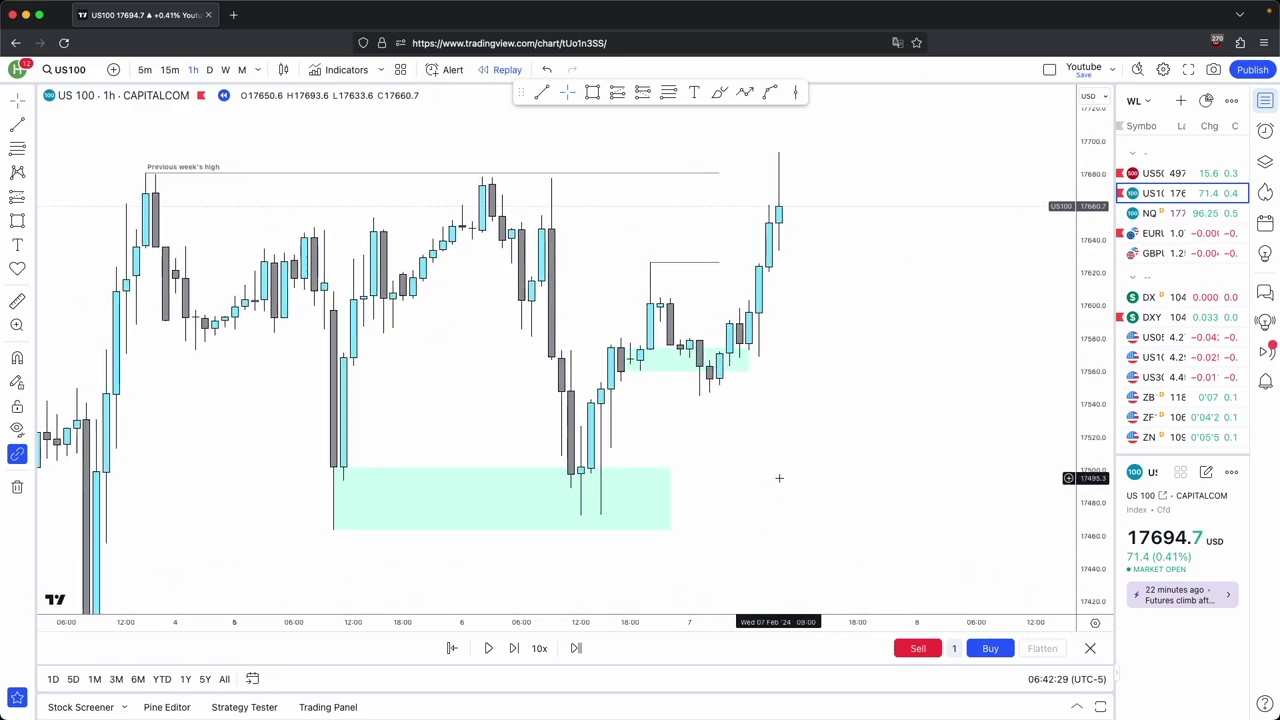
Restart the hourly replay from the 04:00 bar on 7 February
click(452, 648)
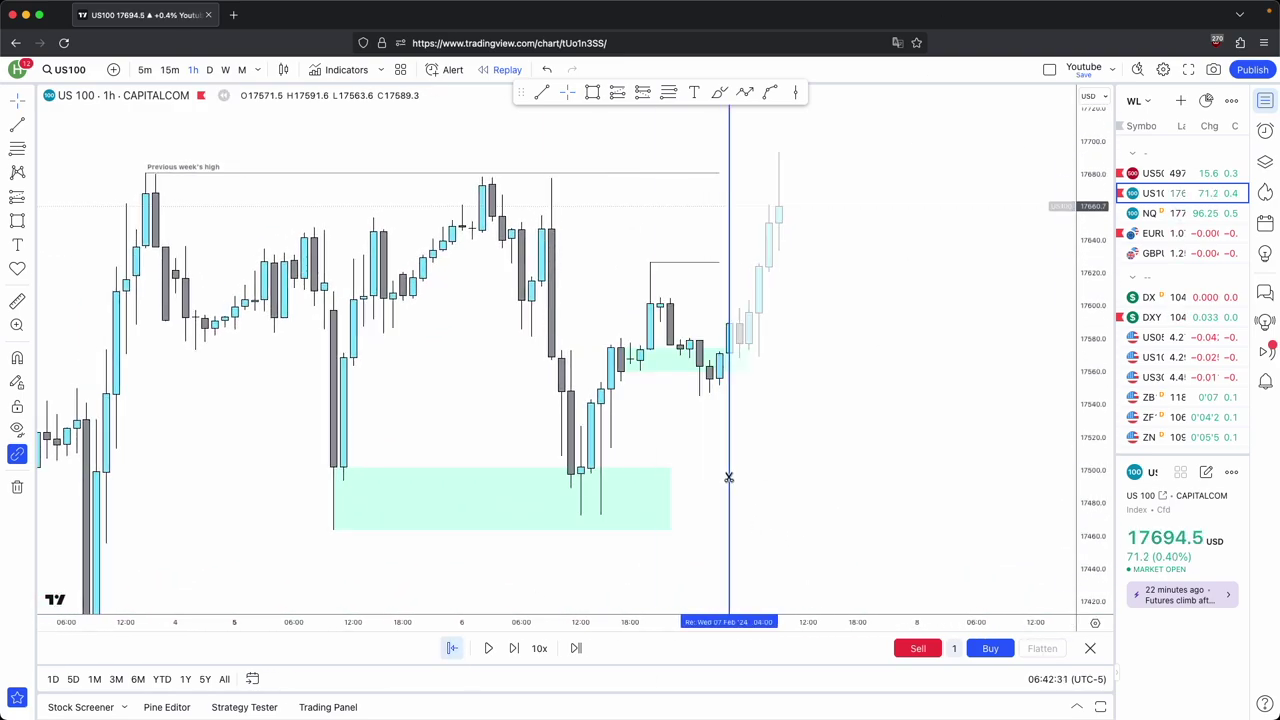
click(735, 468)
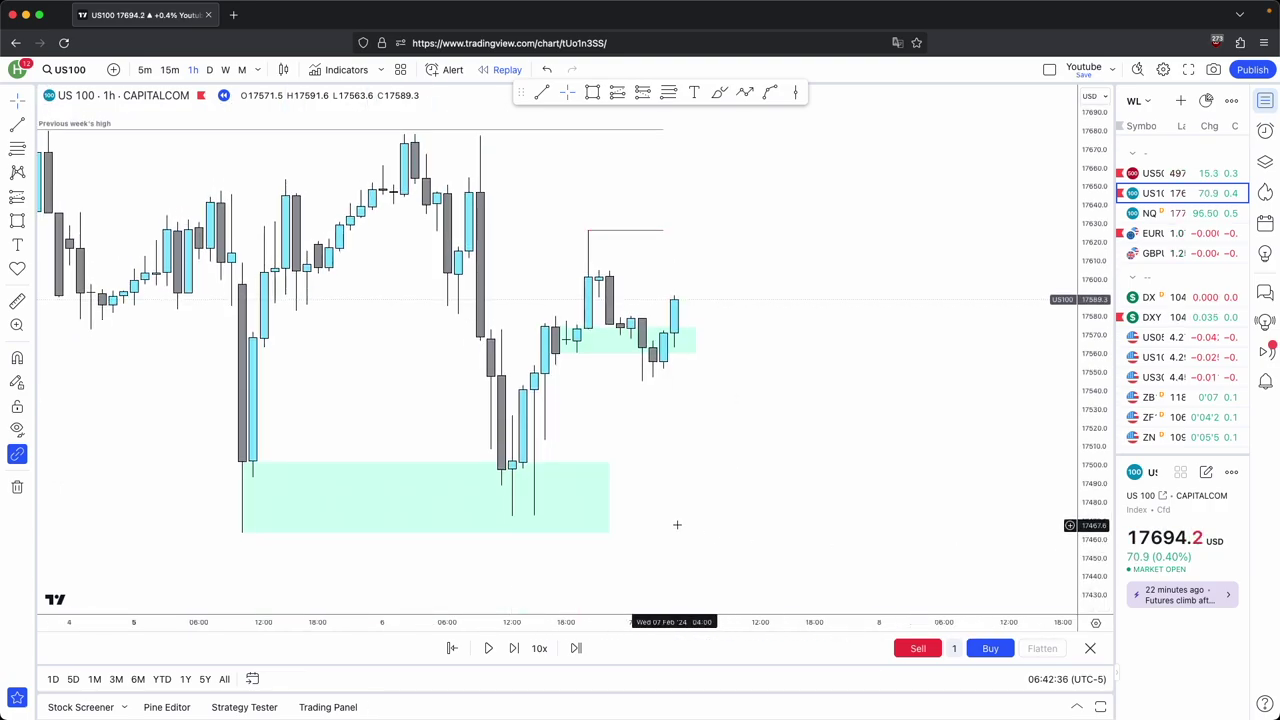
drag(651, 443, 751, 466)
scroll(705, 232, up, 2)
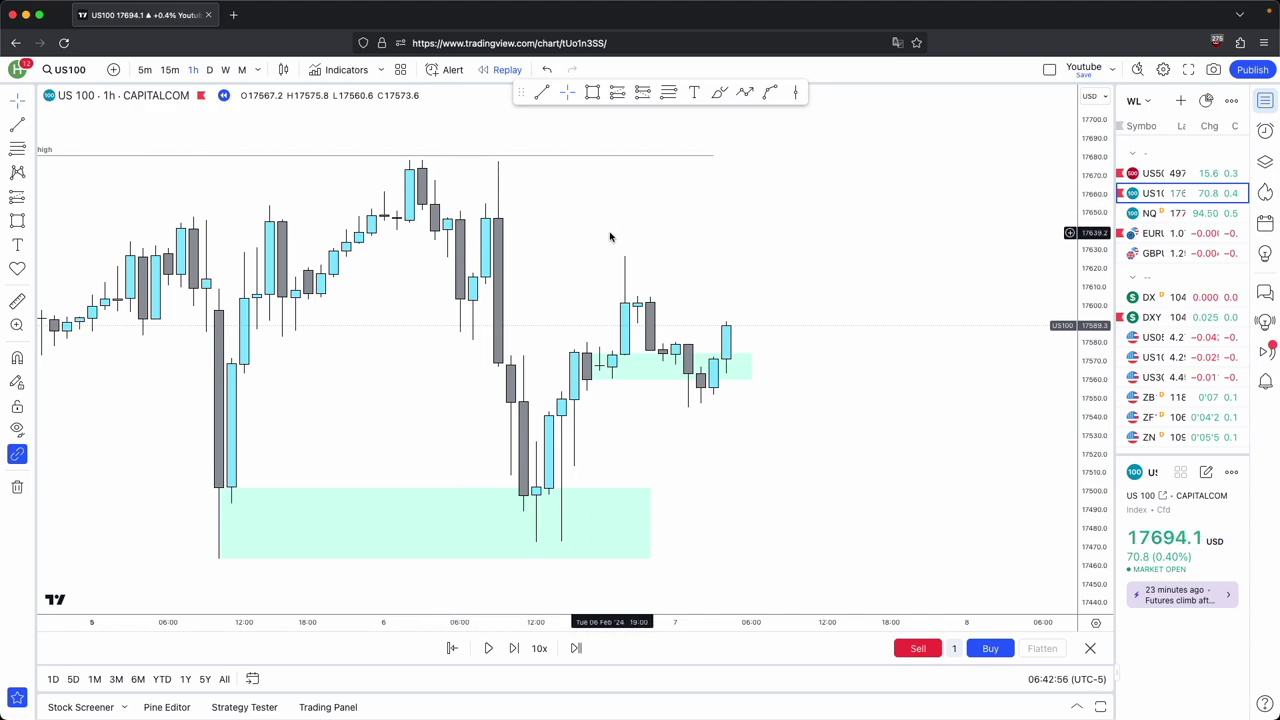
Draw a dashed curve beneath the 7 February 01:00 low, spanning from 00:00 to 02:00
scroll(611, 237, up, 2)
drag(1089, 437, 1089, 276)
mouse_move(690, 369)
mouse_down()
mouse_move(723, 336)
mouse_move(754, 357)
mouse_up()
scroll(774, 328, up, 3)
click(770, 92)
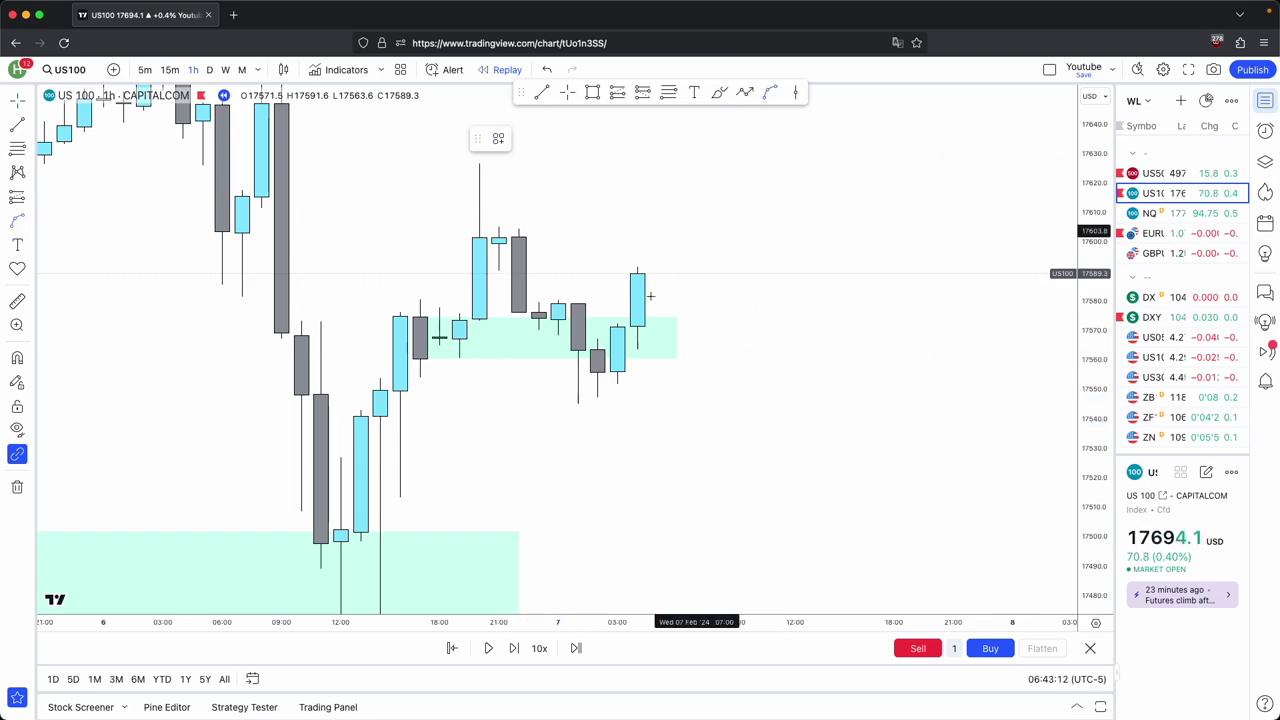
click(557, 402)
click(599, 402)
click(578, 410)
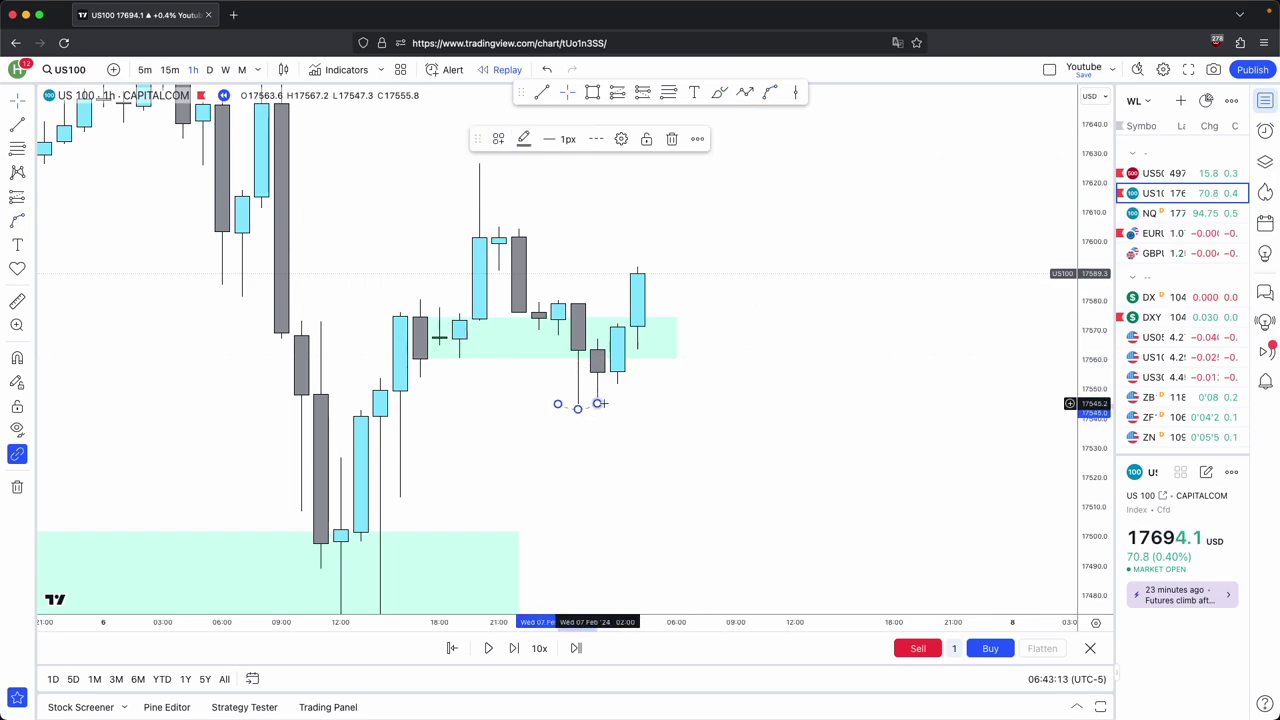
click(712, 456)
Examine the two green zones and their candles in relation to the previous week's high and the curved low
scroll(712, 456, left, 5)
click(541, 323)
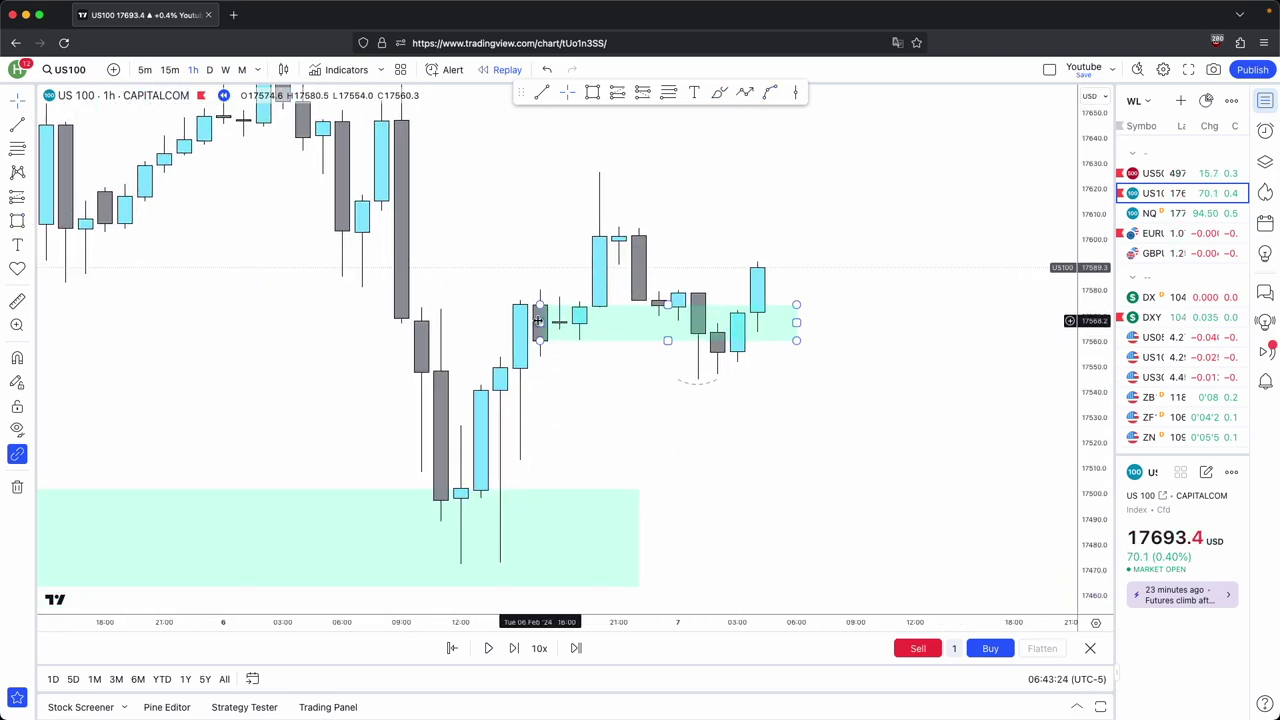
click(535, 276)
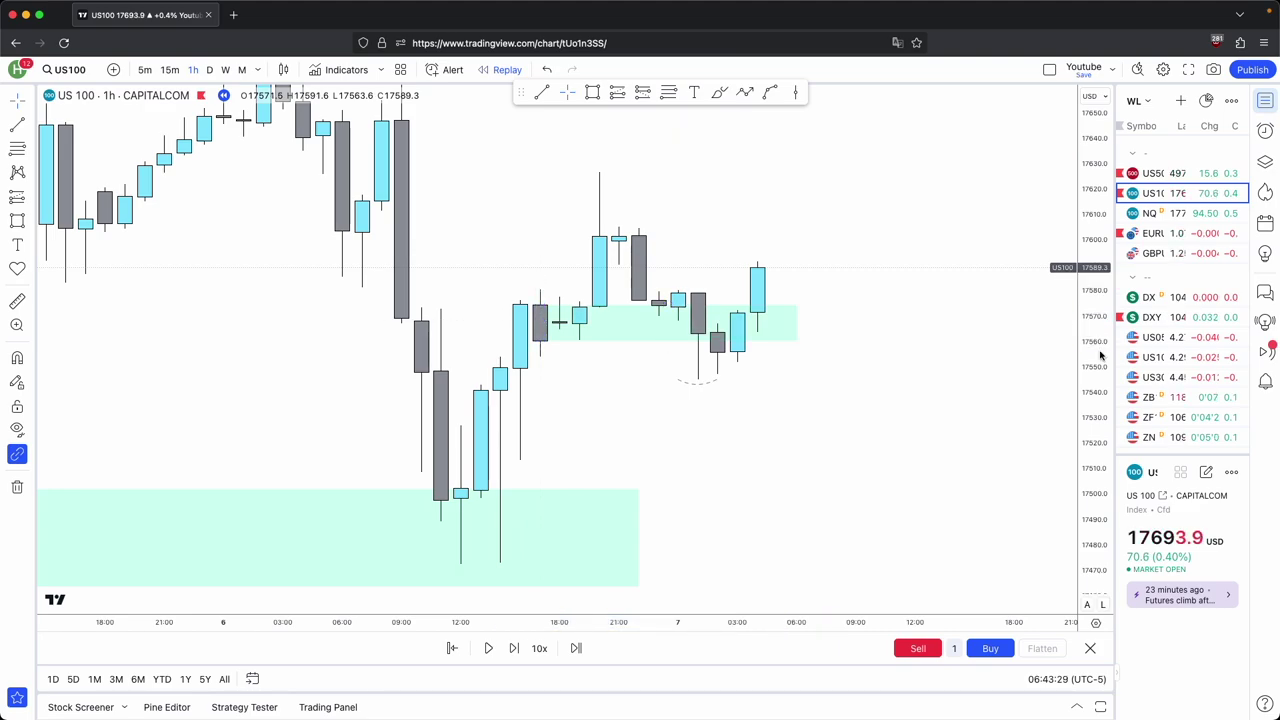
scroll(535, 280, down, 3)
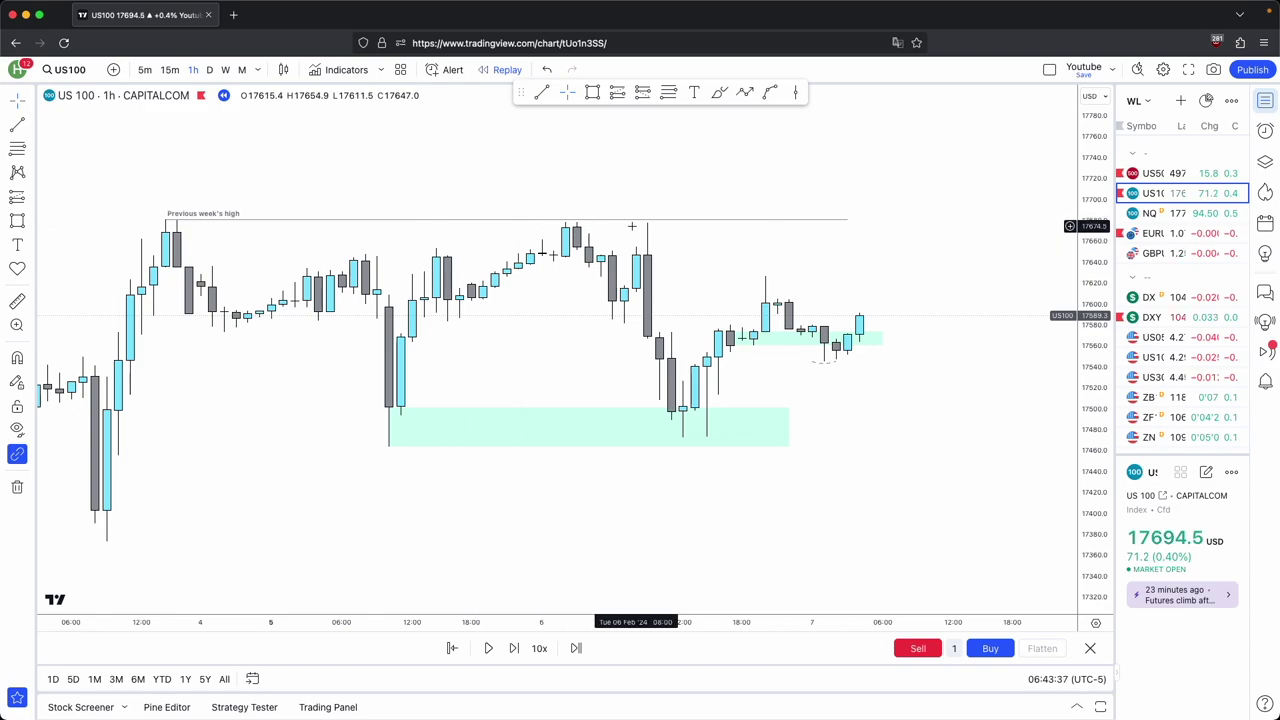
drag(614, 369, 599, 360)
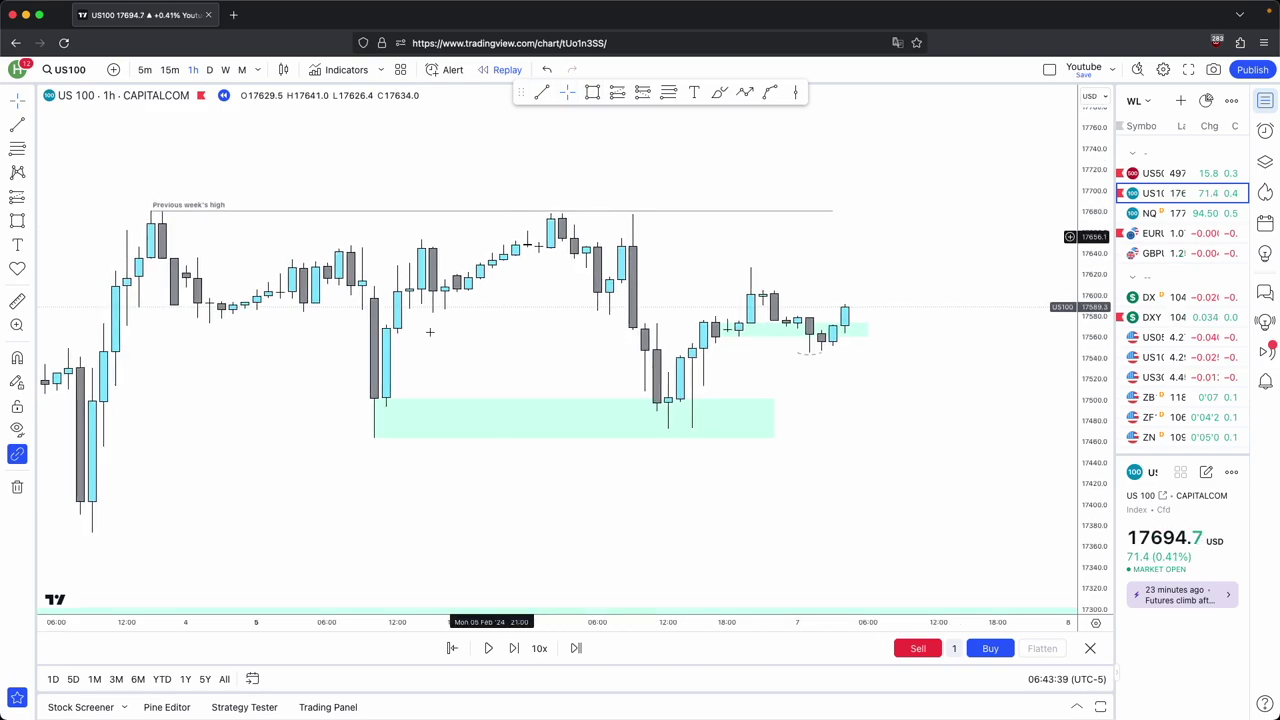
click(372, 397)
drag(553, 417, 543, 423)
scroll(560, 422, up, 1)
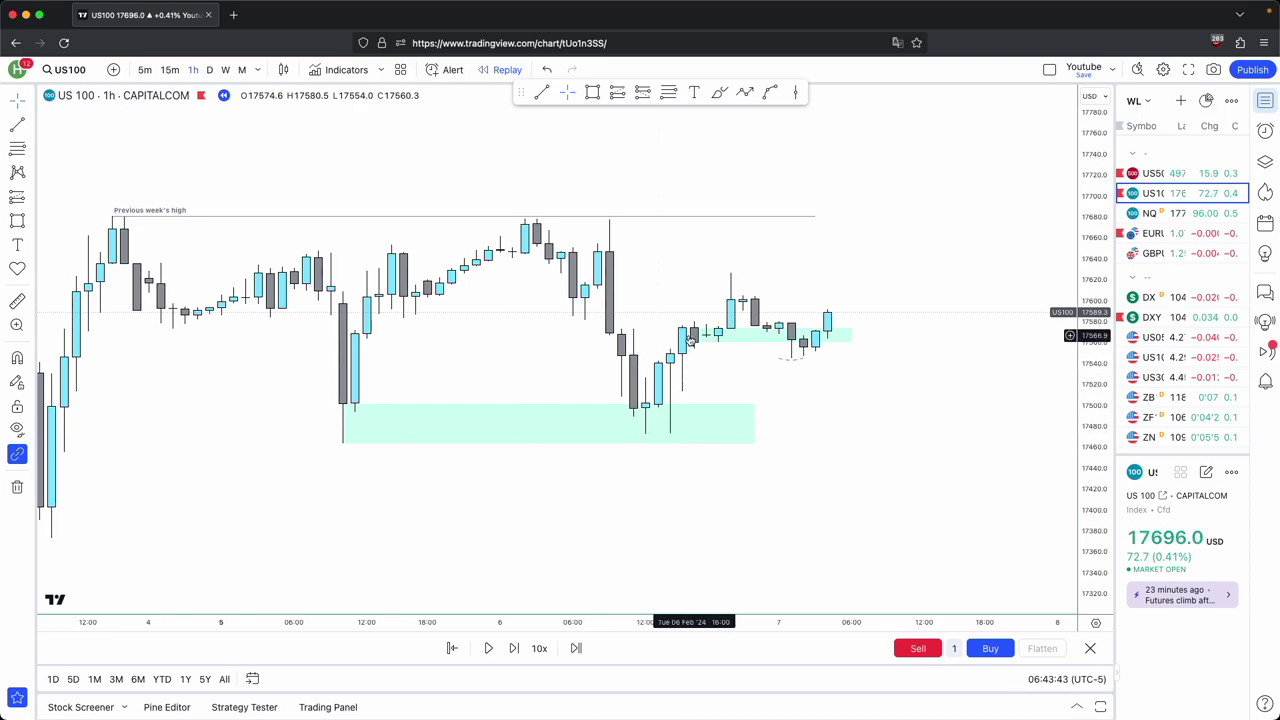
scroll(706, 327, up, 2)
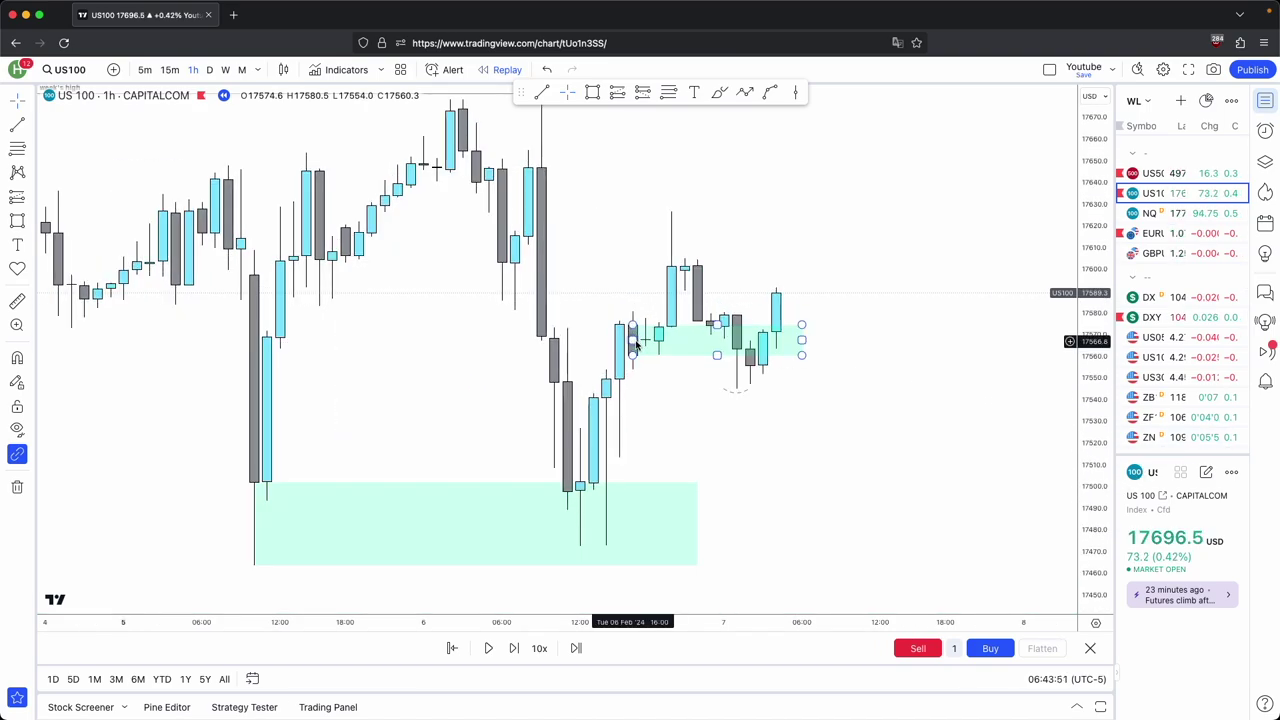
Draw a rising price path from the last bar to 17686.9 above the previous week's high at 11:00 on 7 February, and delete it
drag(828, 125, 816, 216)
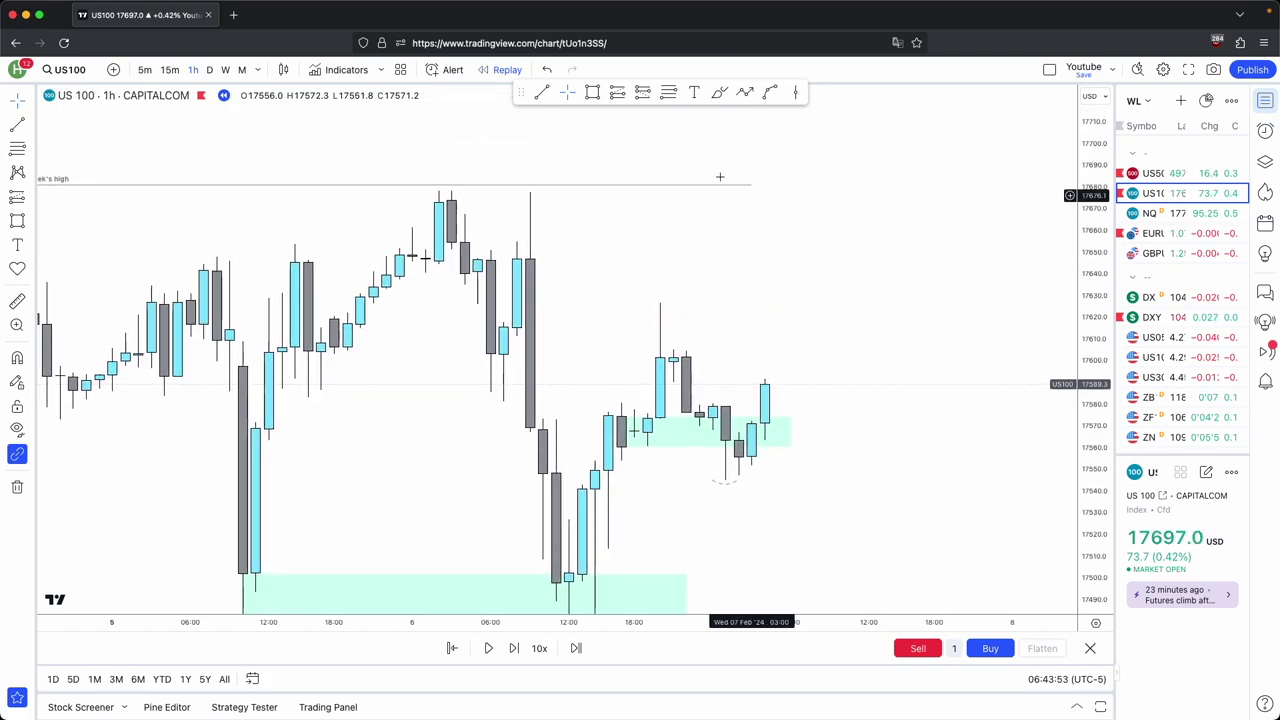
click(745, 91)
click(777, 361)
click(803, 290)
click(829, 322)
double_click(856, 173)
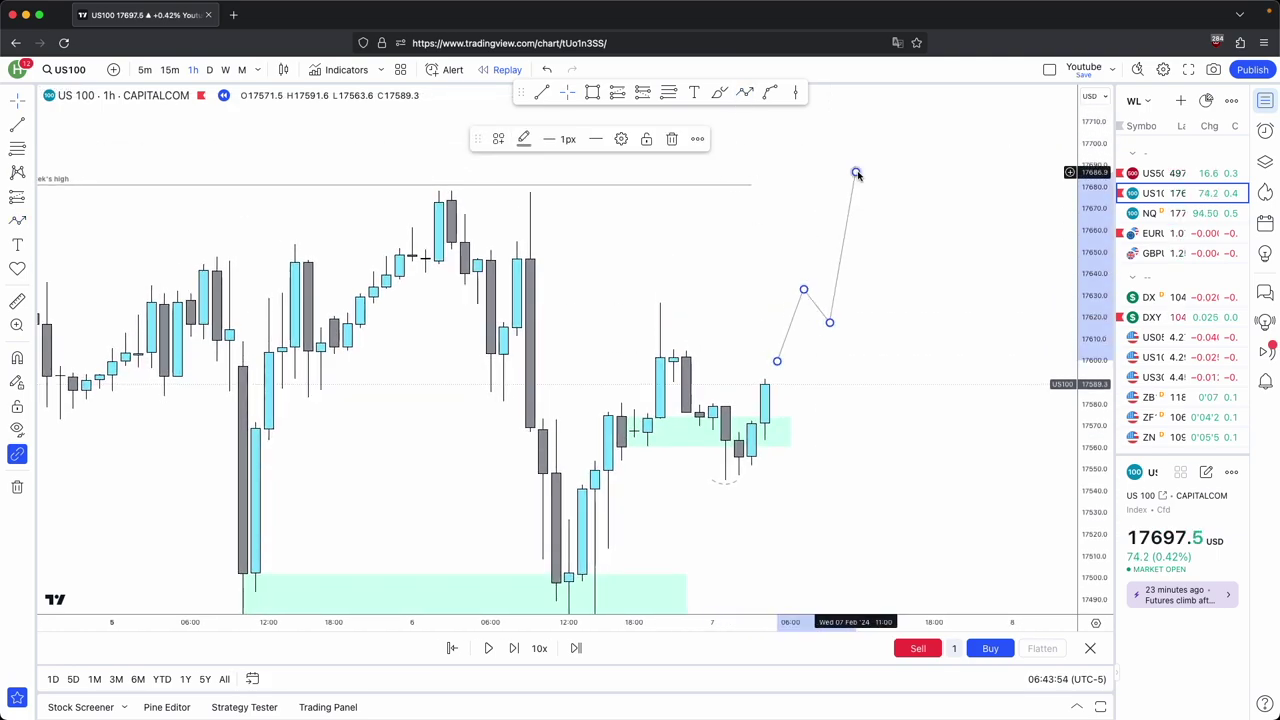
click(672, 138)
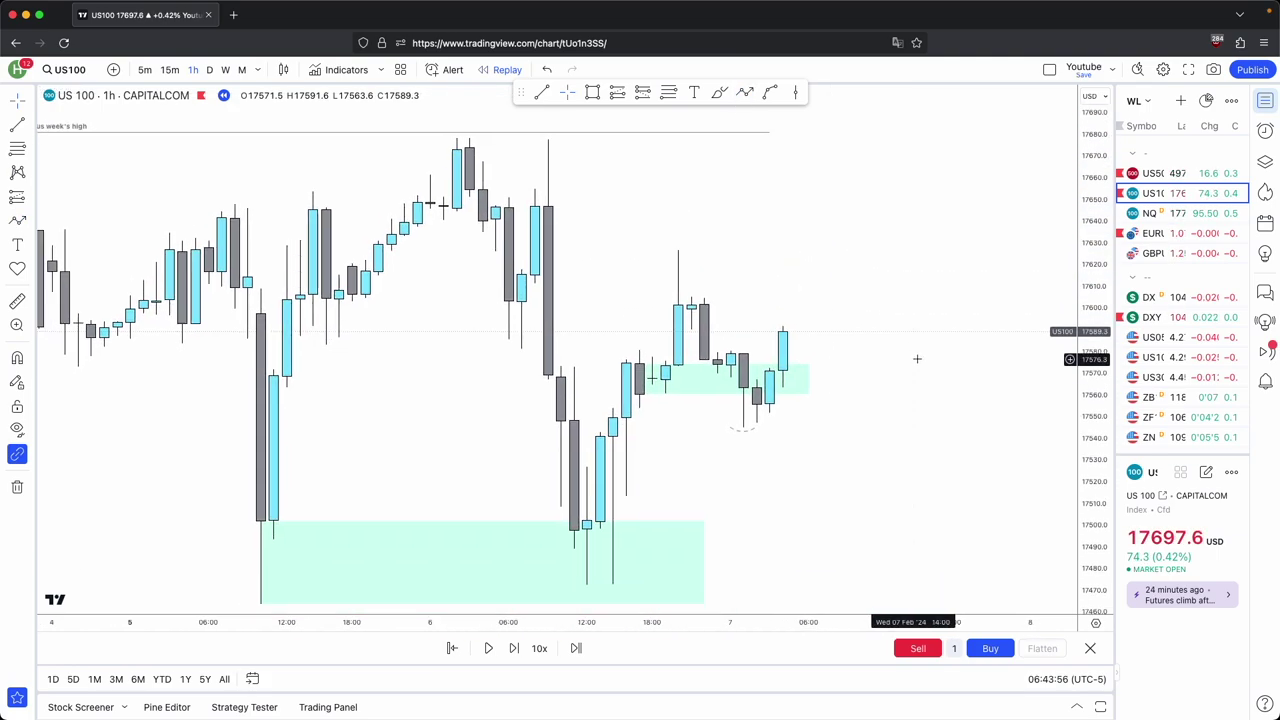
Draw a horizontal line at about 17580 from the 7 February 00:00 candle's high to 03:00
scroll(917, 358, up, 5)
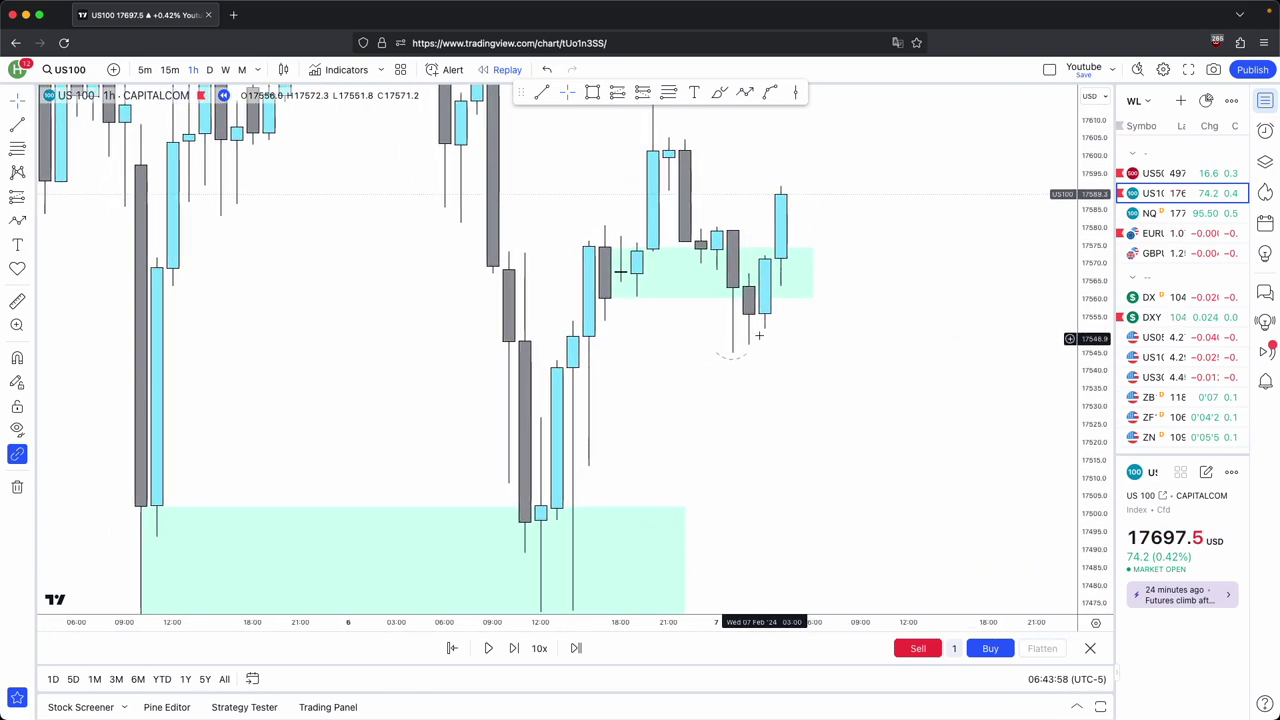
drag(1096, 375, 1089, 484)
scroll(760, 345, up, 1)
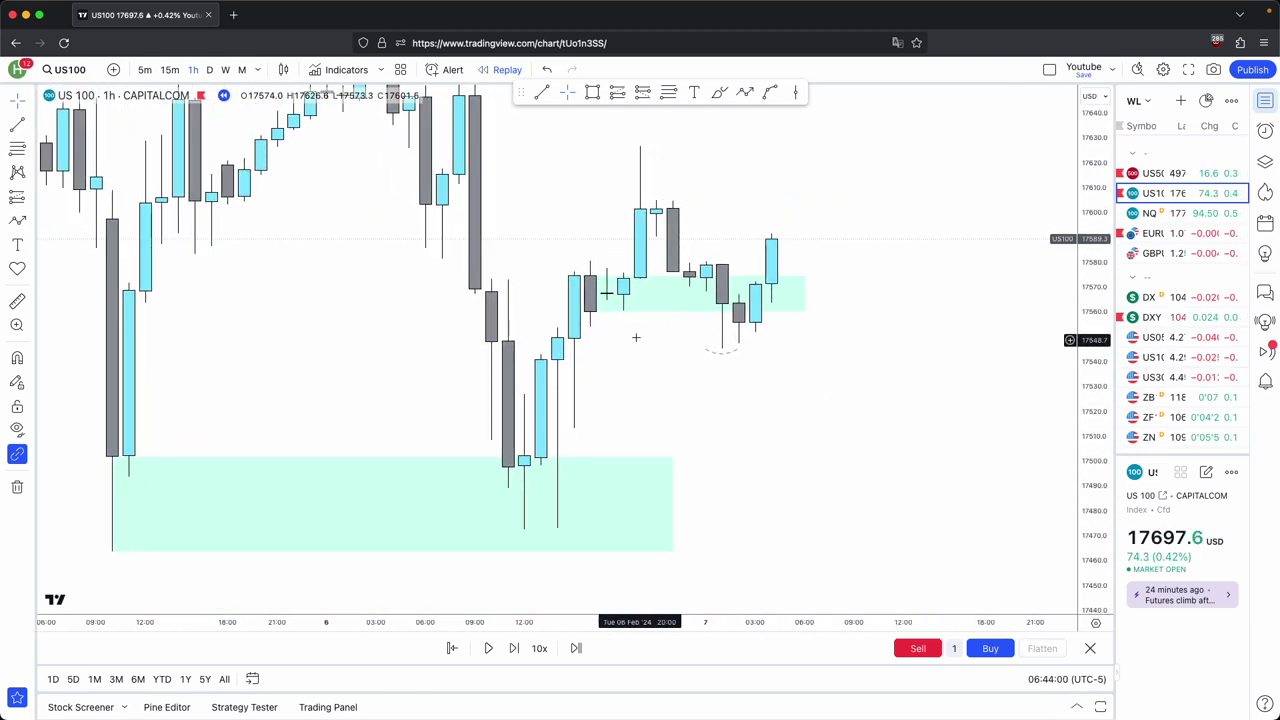
drag(785, 193, 763, 203)
scroll(763, 203, up, 1)
click(541, 92)
click(644, 271)
click(699, 272)
click(768, 297)
Shorten the line at the 7 February 00:00 high so that it ends at 02:00
drag(1088, 429, 1060, 178)
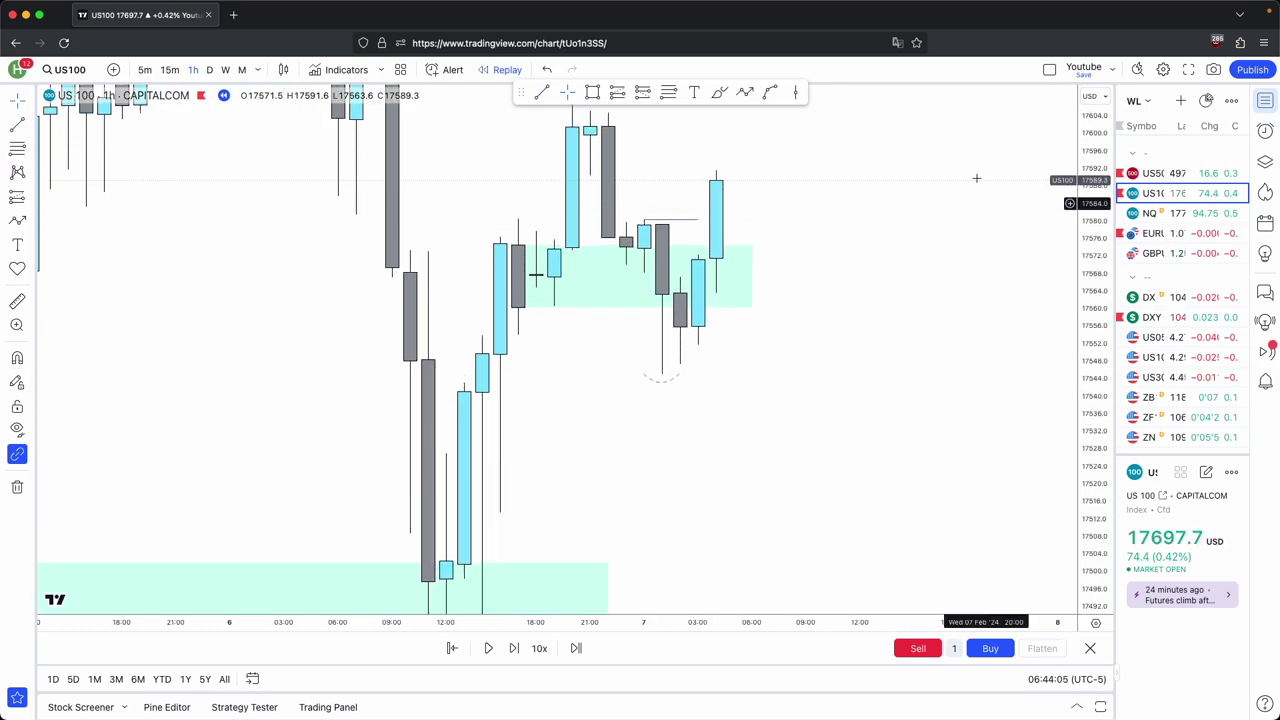
shift+click(687, 216)
drag(701, 217, 651, 249)
click(866, 280)
drag(1090, 257, 1090, 480)
drag(786, 257, 768, 277)
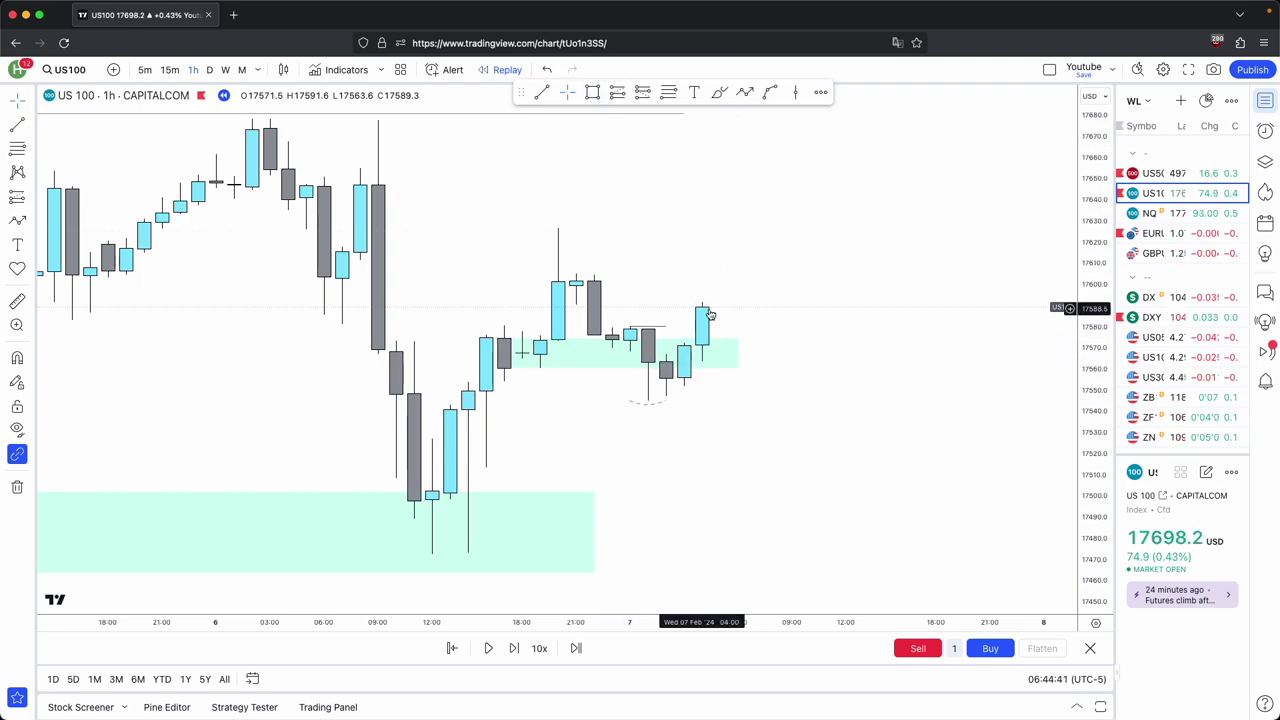
drag(763, 191, 699, 190)
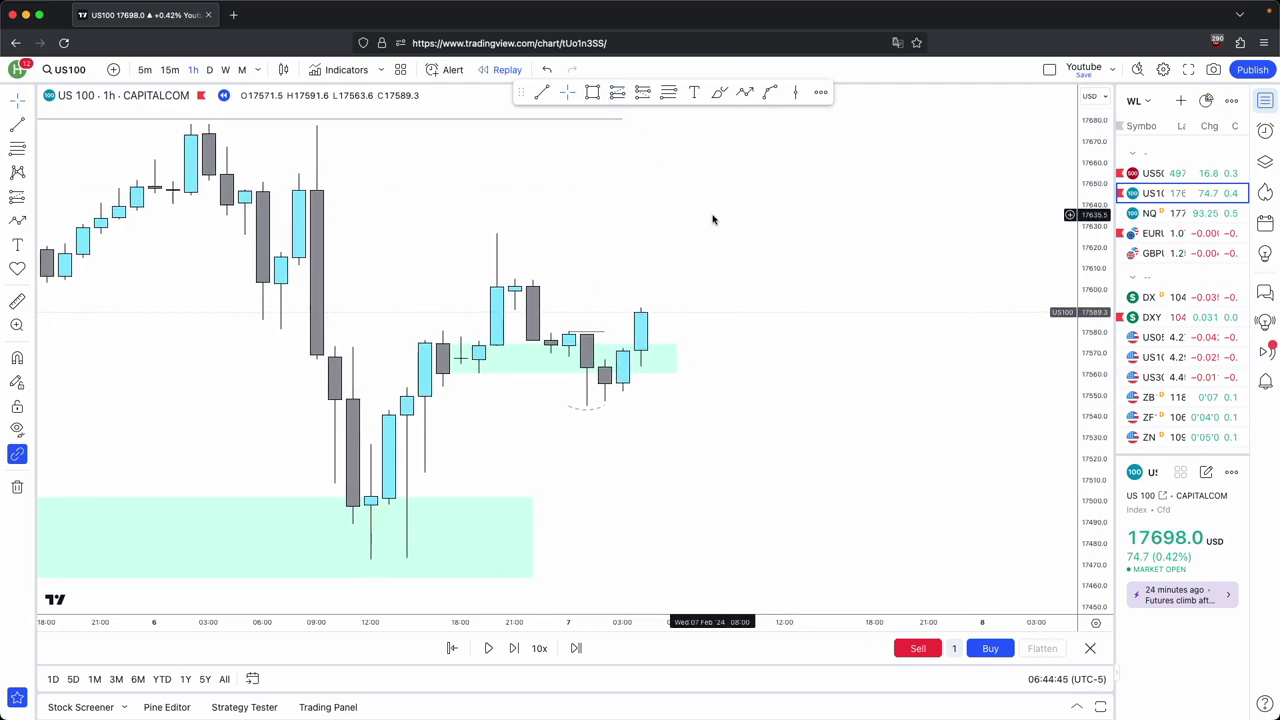
drag(664, 153, 669, 203)
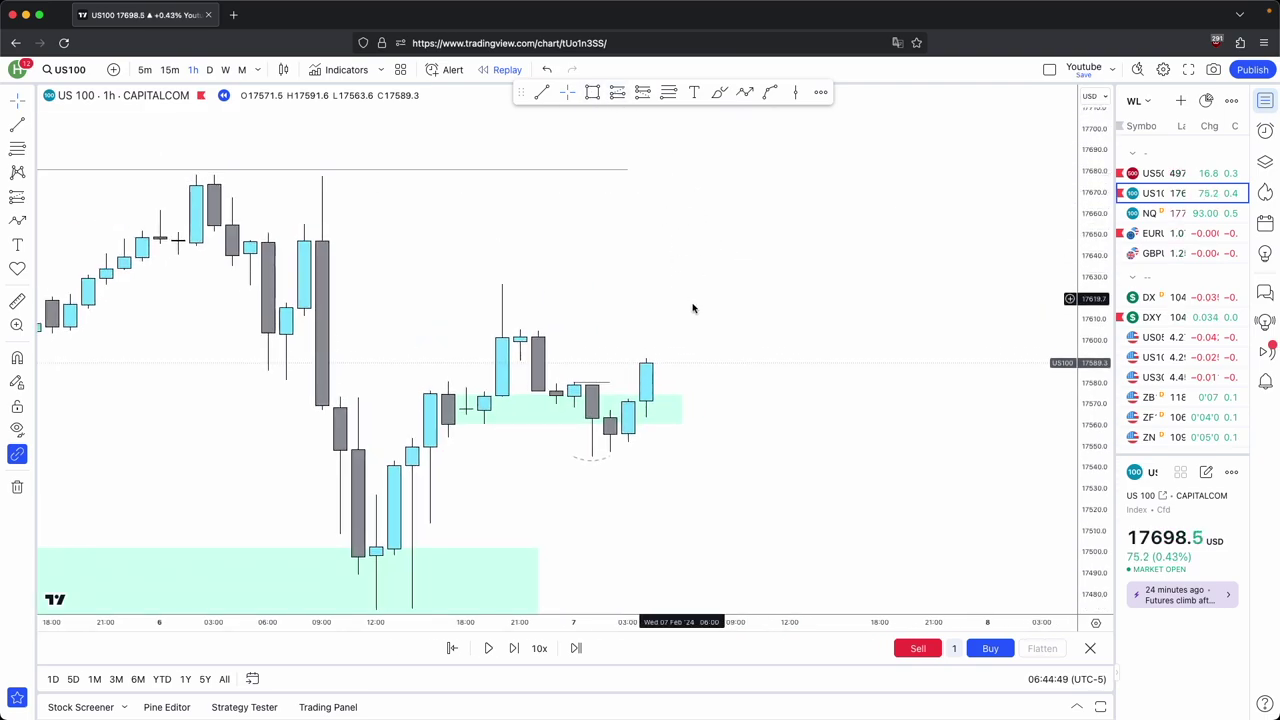
Draw a rising zigzag price path from beside the last candle to just above the previous week's high, and delete it
click(731, 93)
click(663, 382)
click(699, 260)
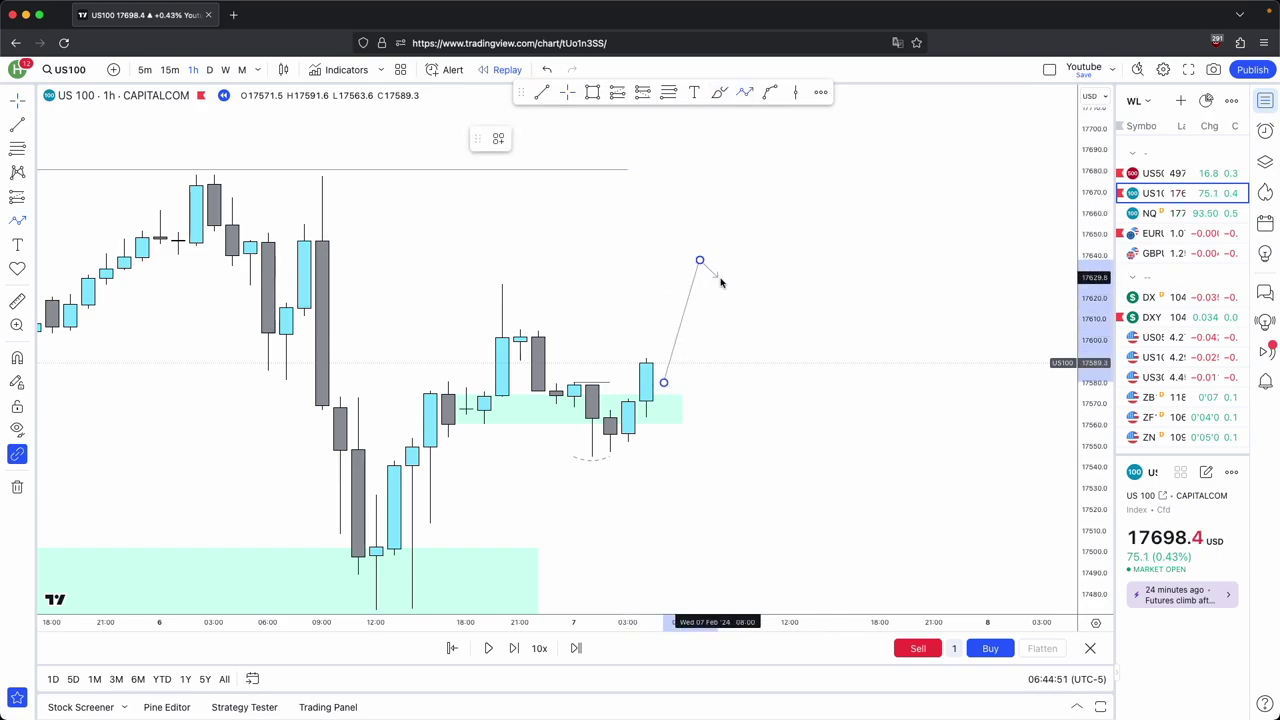
click(717, 278)
click(753, 161)
click(672, 139)
Draw a horizontal line at 17591.6 from the 7 February 04:00 candle's high to 06:00
drag(740, 280, 810, 274)
scroll(830, 292, up, 1)
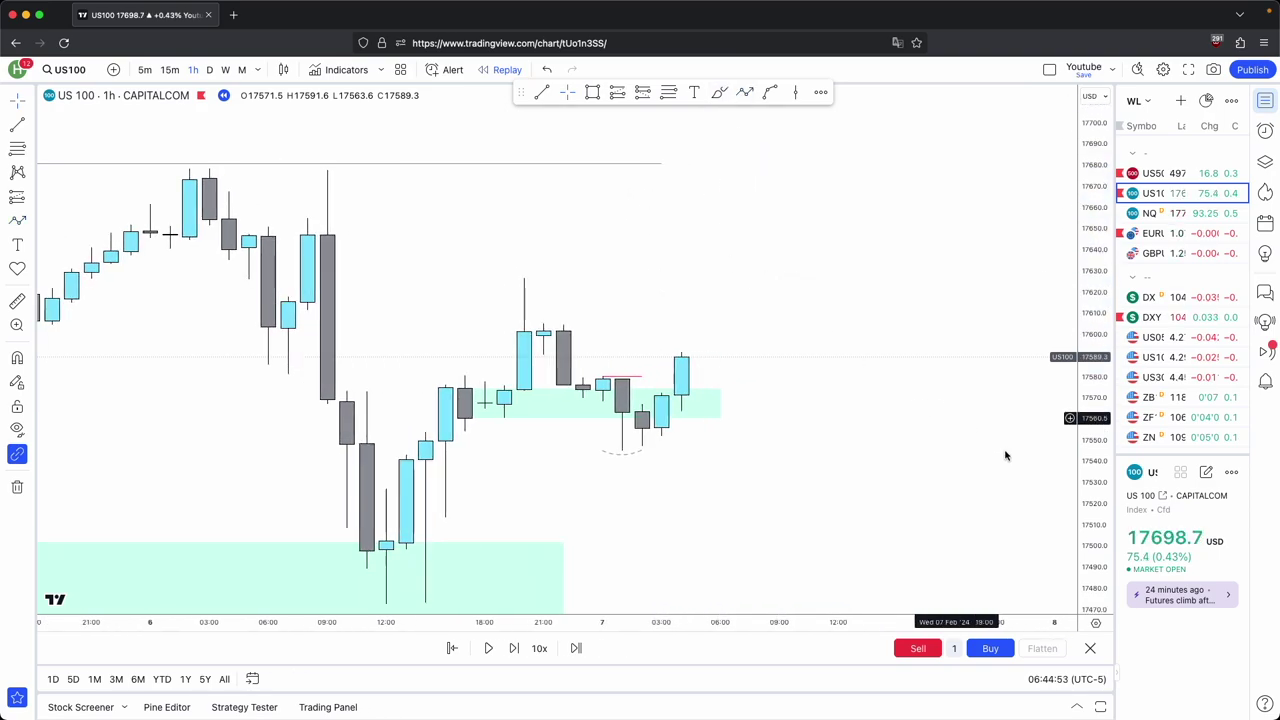
drag(1086, 480, 1084, 342)
drag(938, 446, 948, 360)
scroll(882, 408, up, 1)
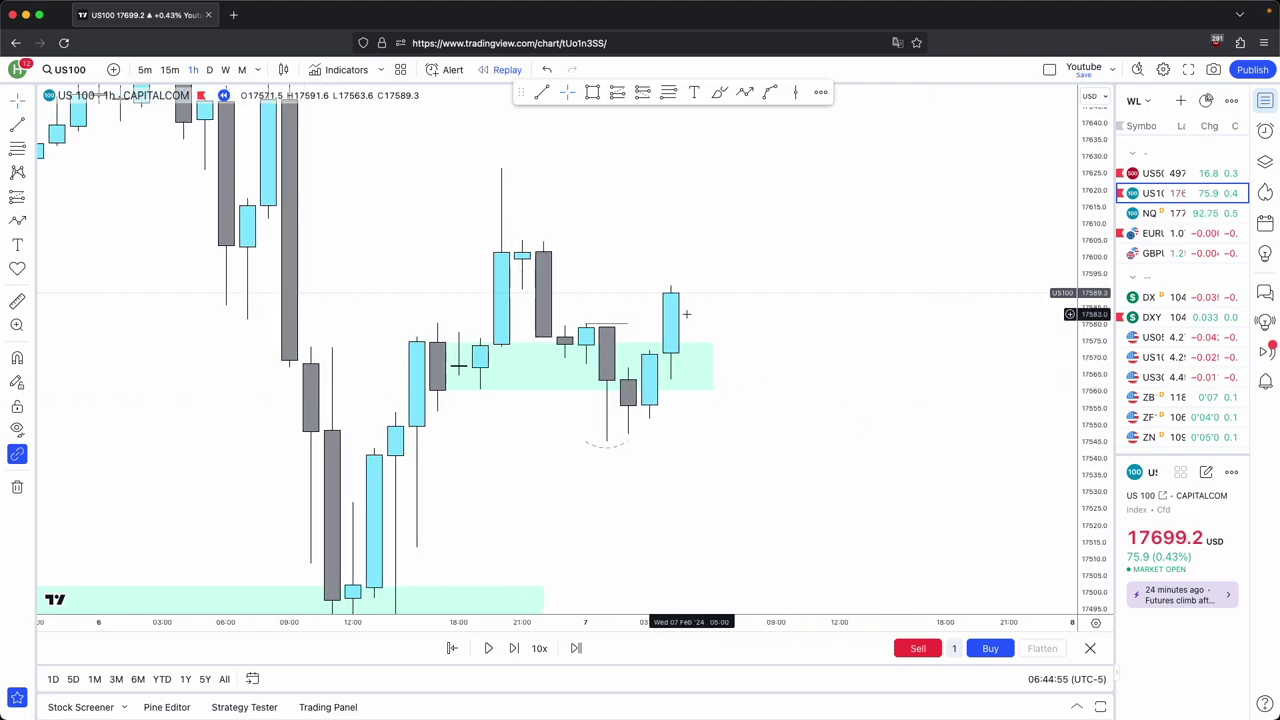
click(542, 93)
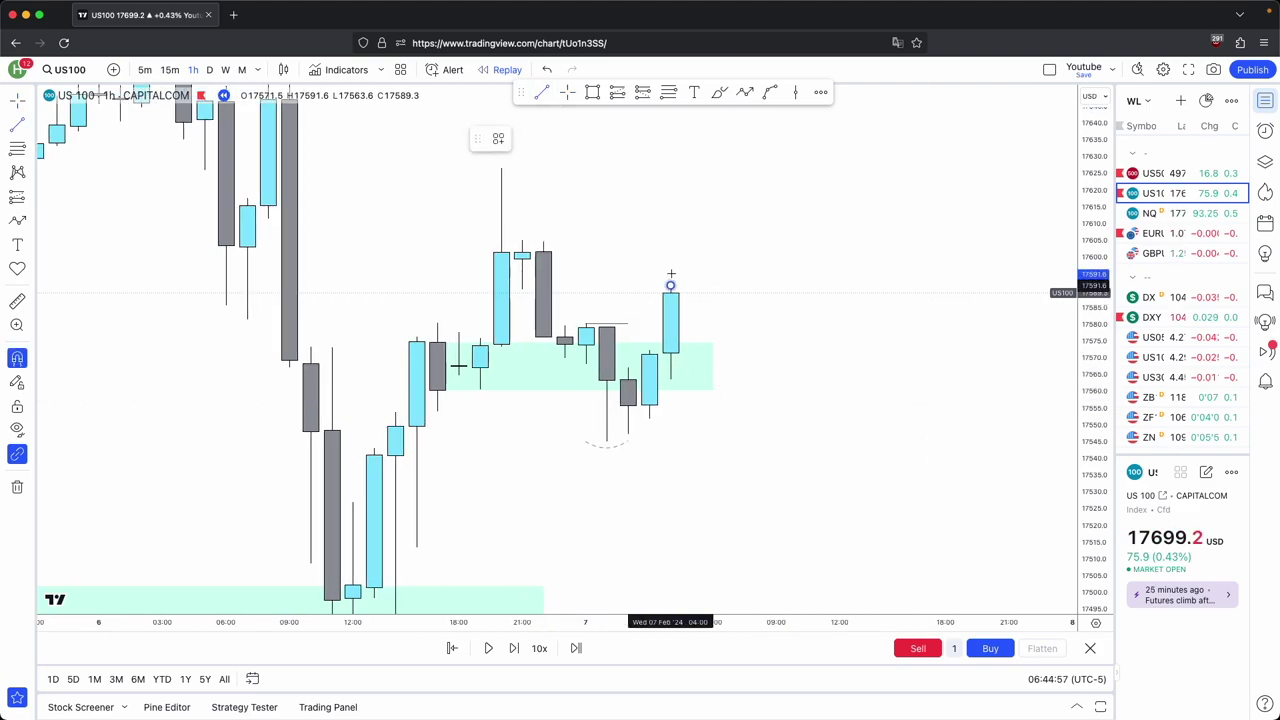
click(671, 274)
click(713, 284)
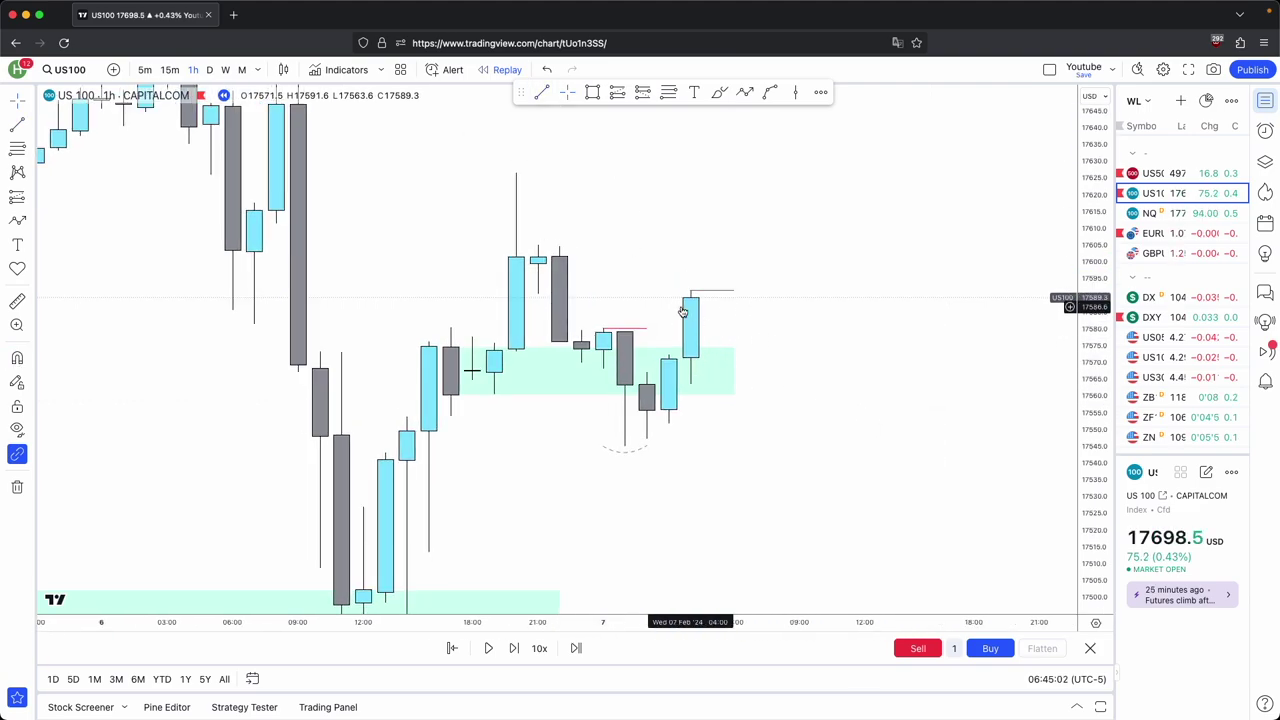
Label the line at the 04:00 high "Buyside LQ" and extend it to 08:00
drag(716, 306, 709, 300)
scroll(704, 287, up, 1)
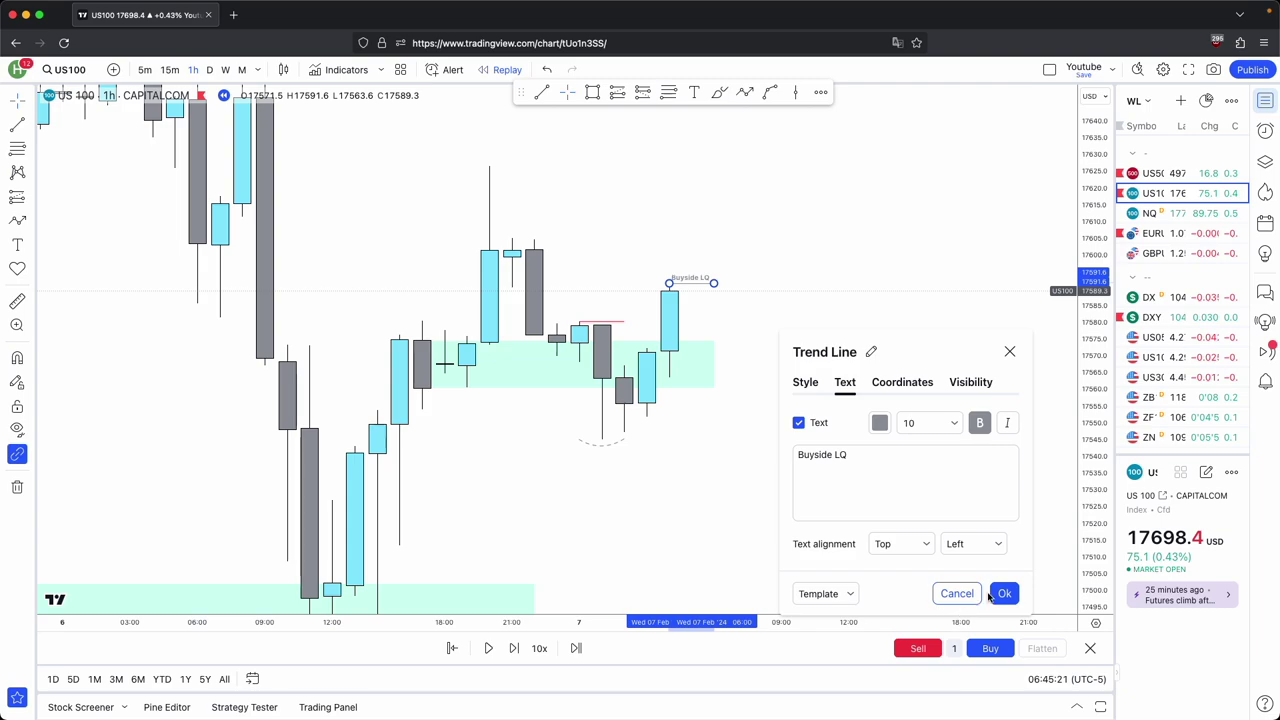
click(1005, 594)
click(751, 349)
drag(715, 284, 758, 303)
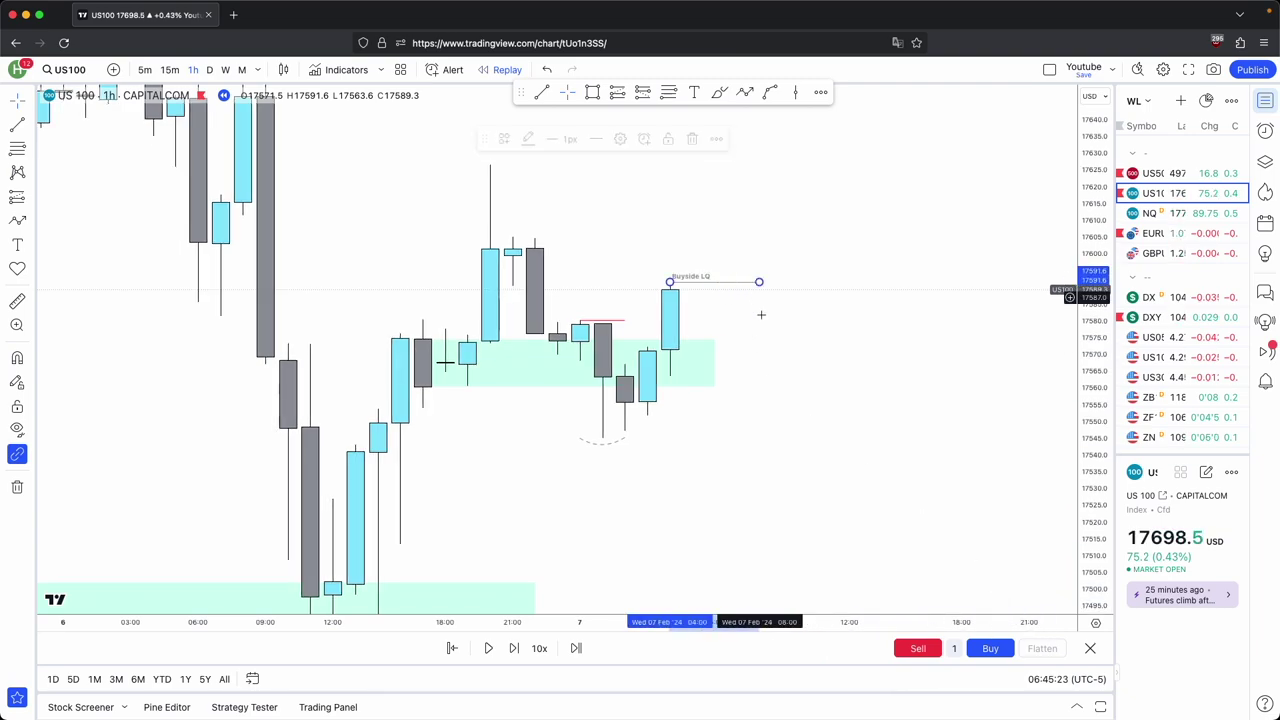
scroll(760, 525, up, 2)
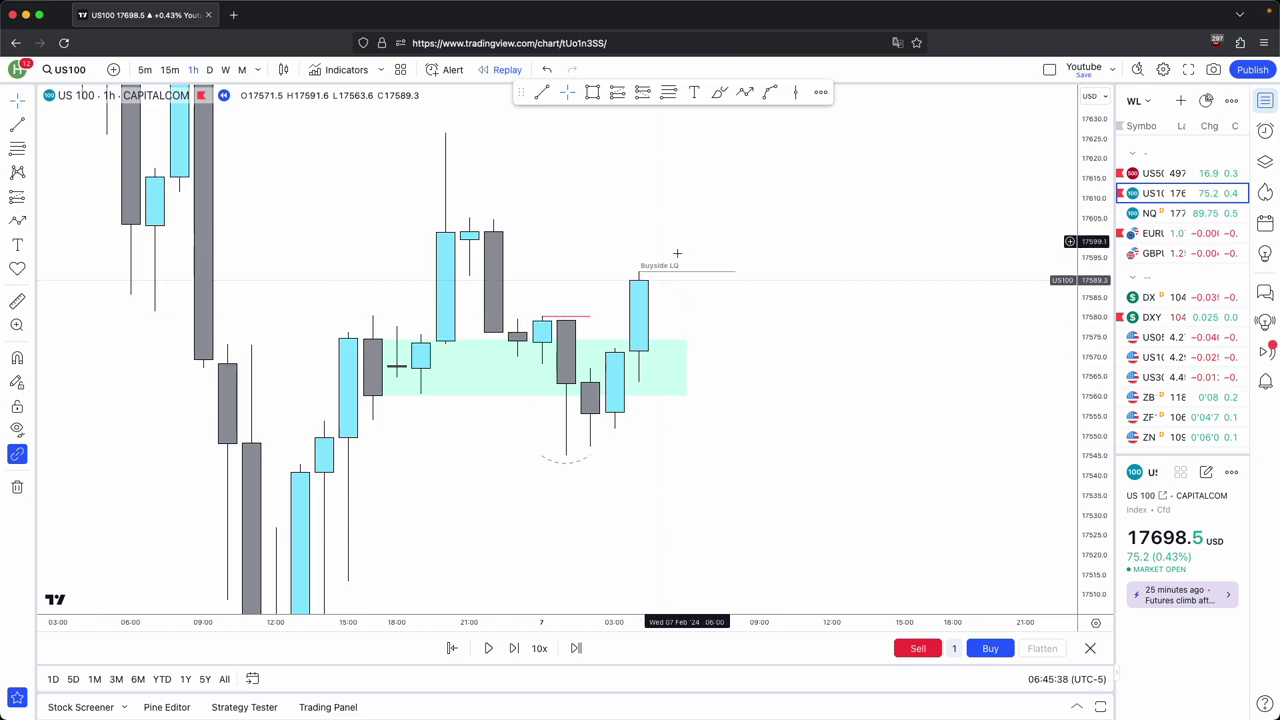
Advance the replay by one bar and shorten the Buyside LQ line so that it ends at 05:00
click(515, 648)
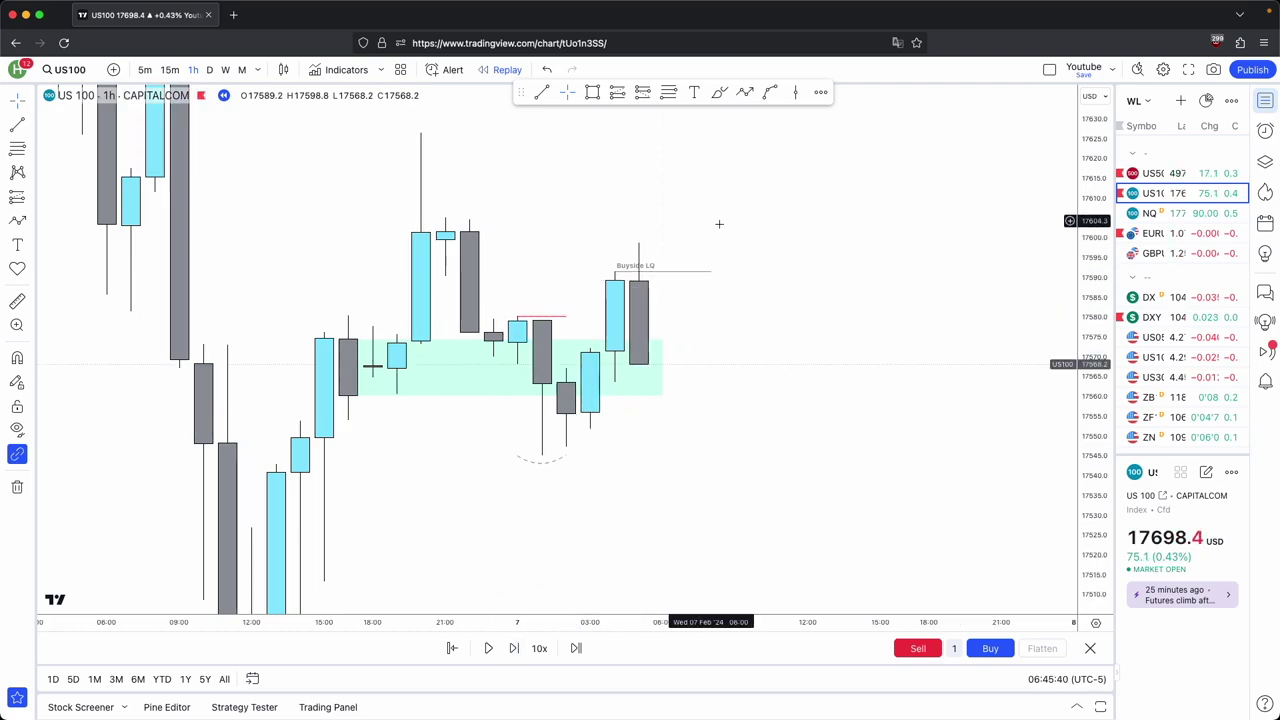
drag(711, 272, 639, 272)
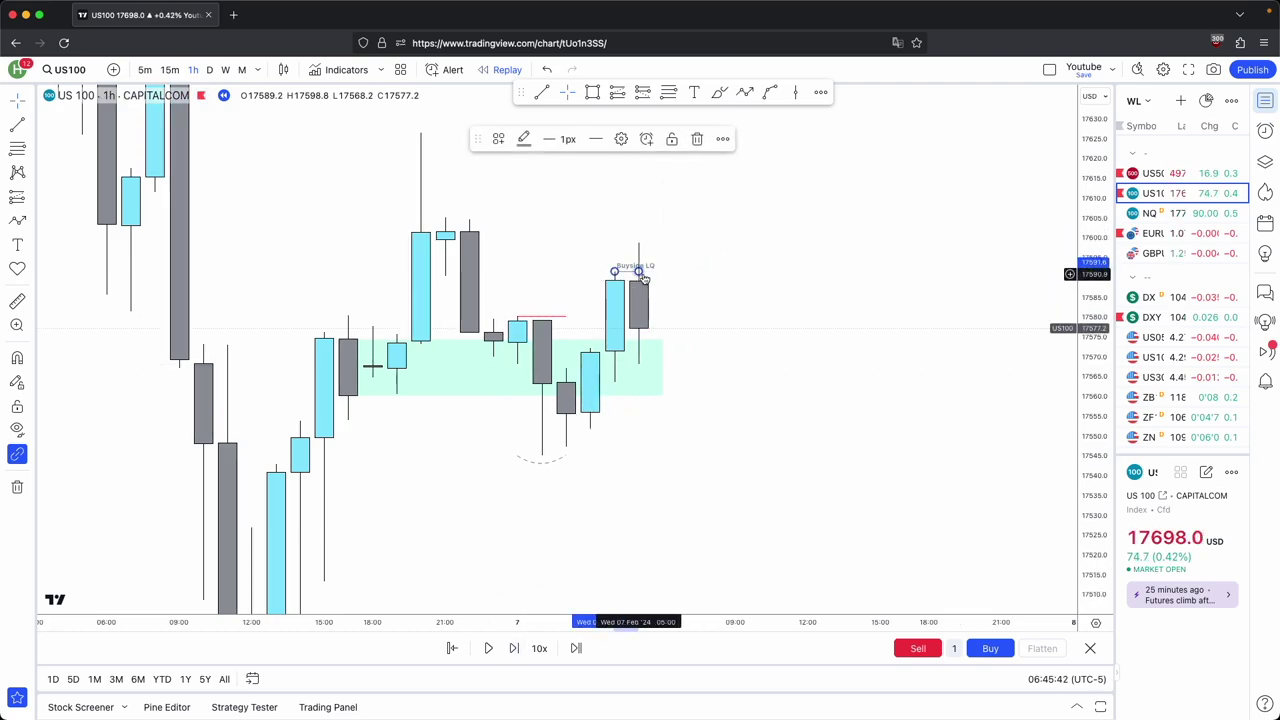
click(697, 313)
Delete the Buyside LQ line at the 04:00 high and the green zone behind the recent candles
click(643, 265)
click(695, 138)
click(662, 364)
click(695, 138)
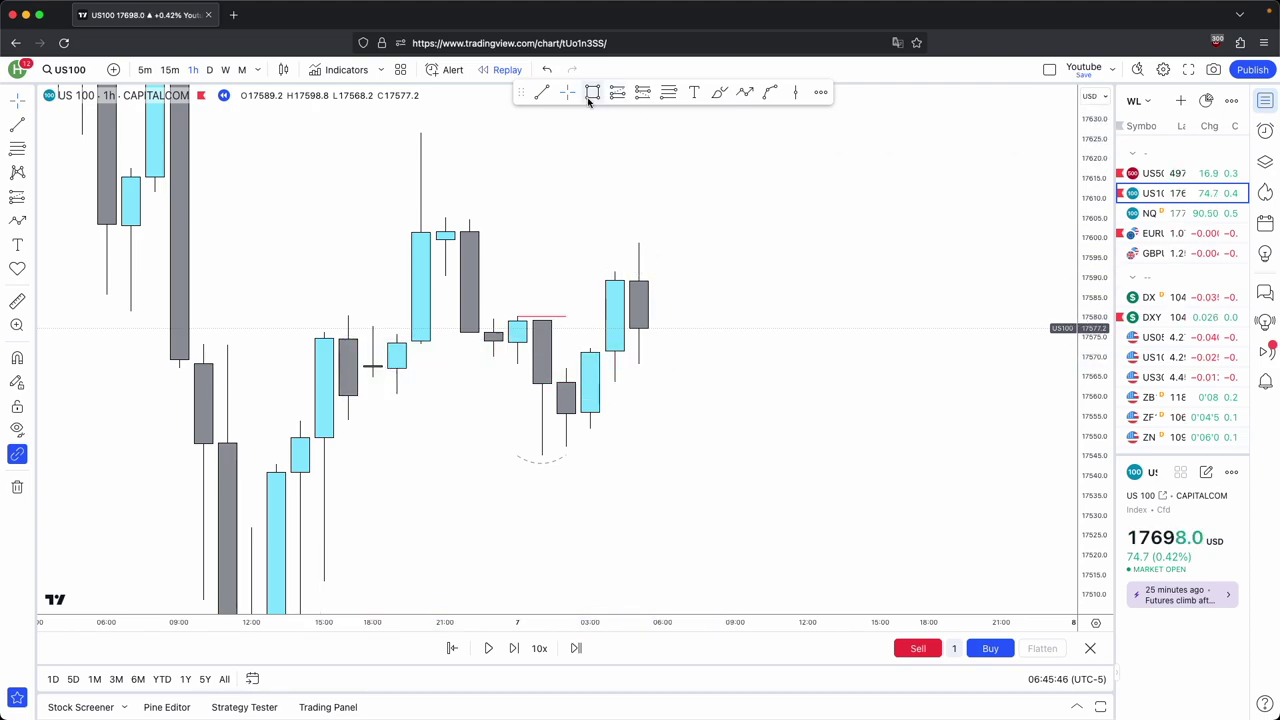
Draw a green zone over the 7 February 00:00 candle's body, from 17573.8 to 17579.1, and extend it to 08:00
click(517, 343)
click(517, 322)
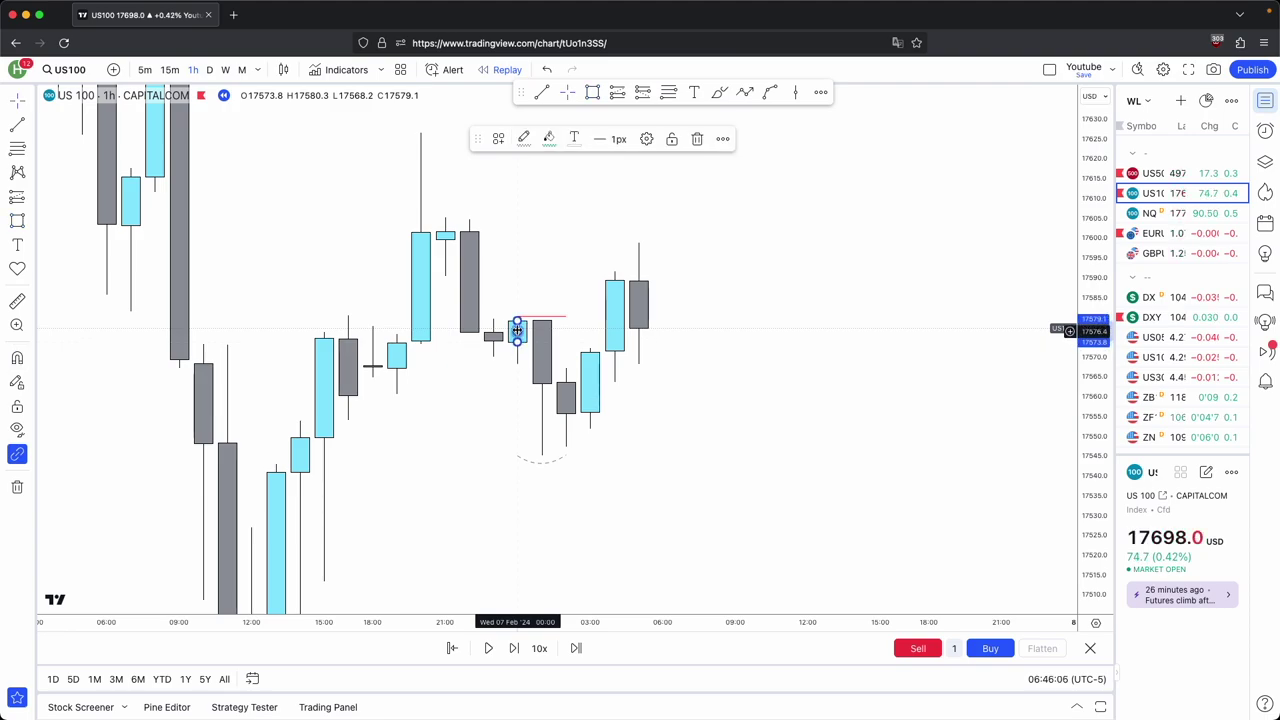
drag(517, 332, 711, 333)
click(732, 378)
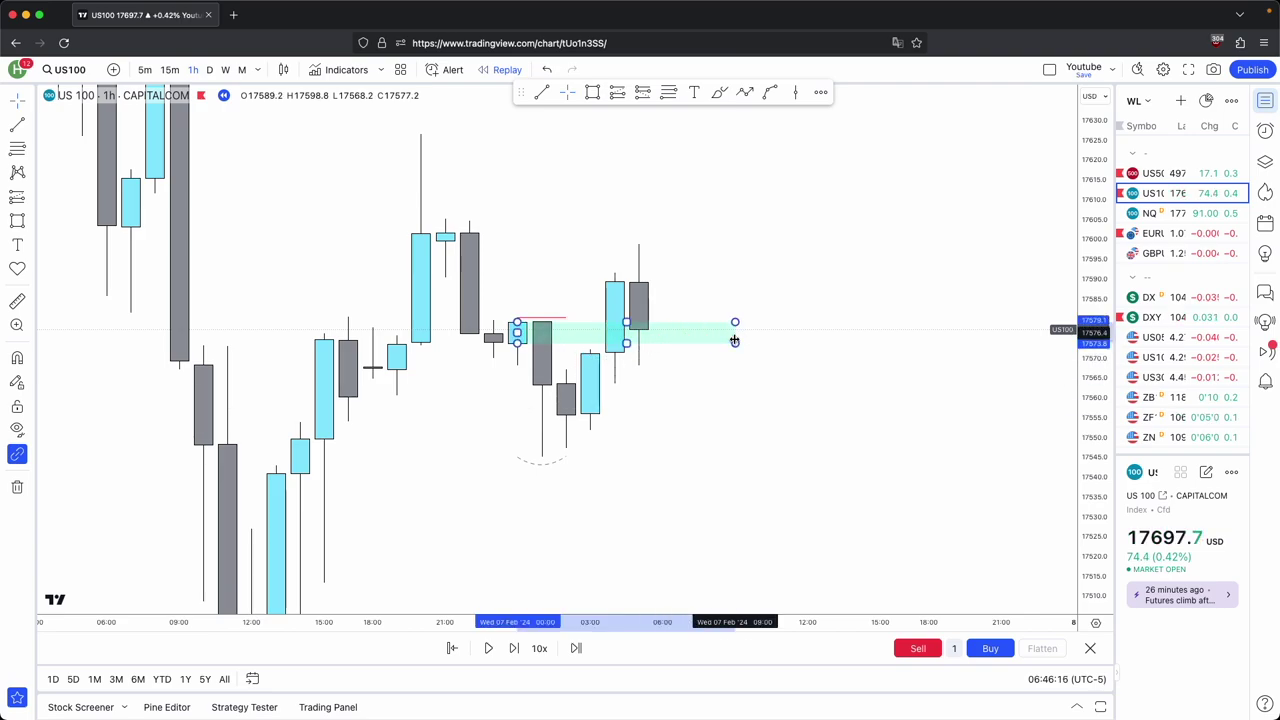
drag(758, 386, 774, 402)
drag(701, 348, 690, 381)
Draw a horizontal line from the 05:00 candle's high to 08:00 and apply the Buyside LQ template to it
right_click(733, 257)
click(695, 222)
drag(648, 260, 720, 260)
click(500, 137)
click(517, 260)
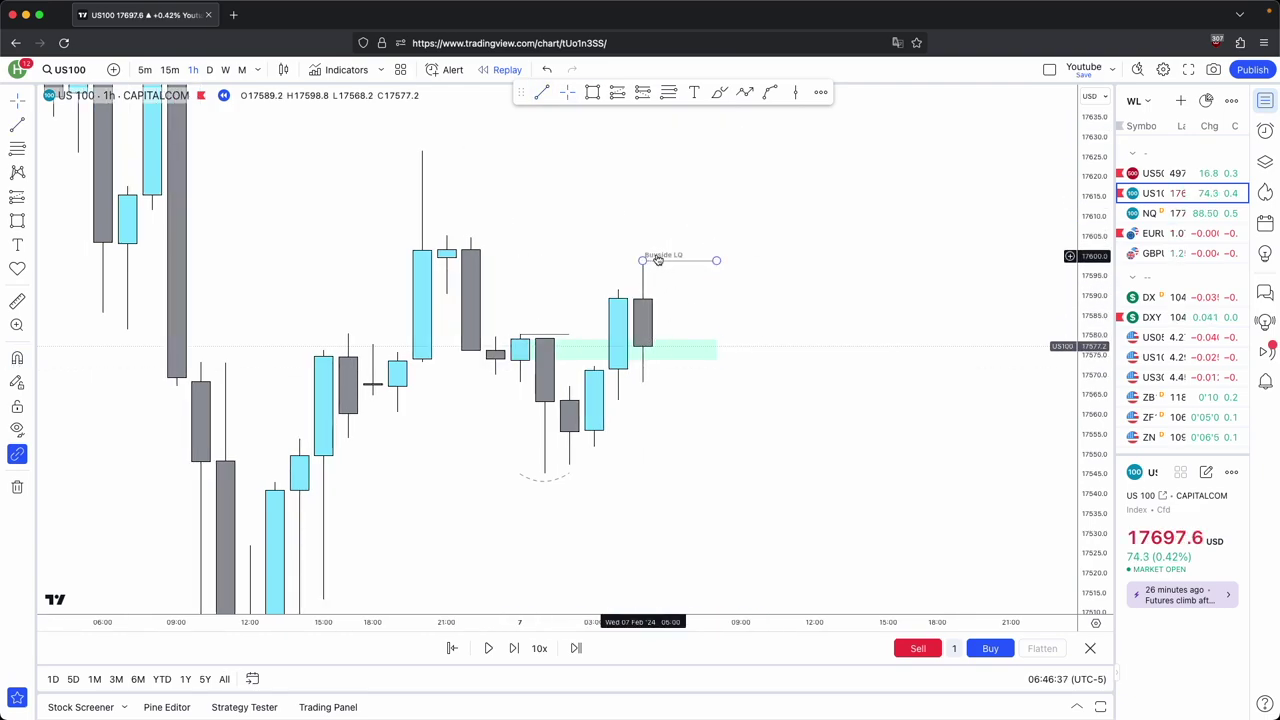
Advance the replay by one bar and delete the Buyside LQ line at the 05:00 high
click(513, 648)
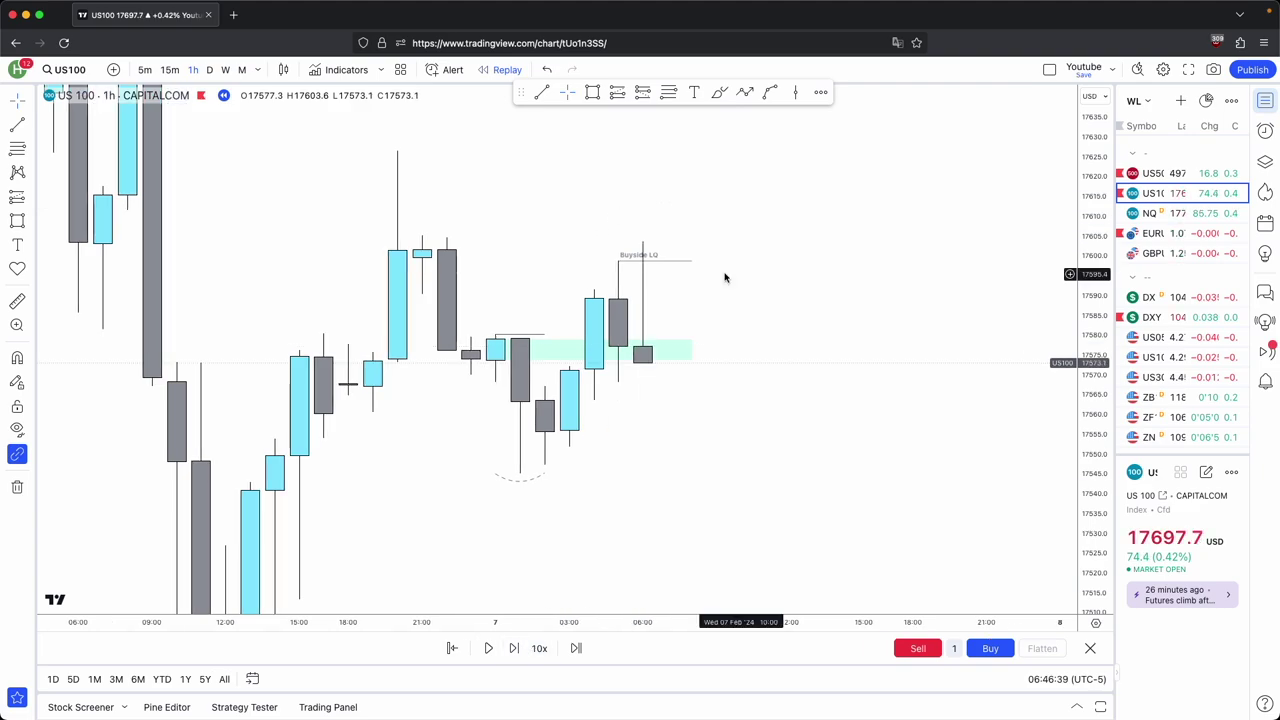
click(640, 260)
click(700, 285)
click(641, 261)
click(697, 139)
Draw a horizontal line at about 17603.6 from the 06:00 candle's high to 08:00
drag(689, 264, 685, 351)
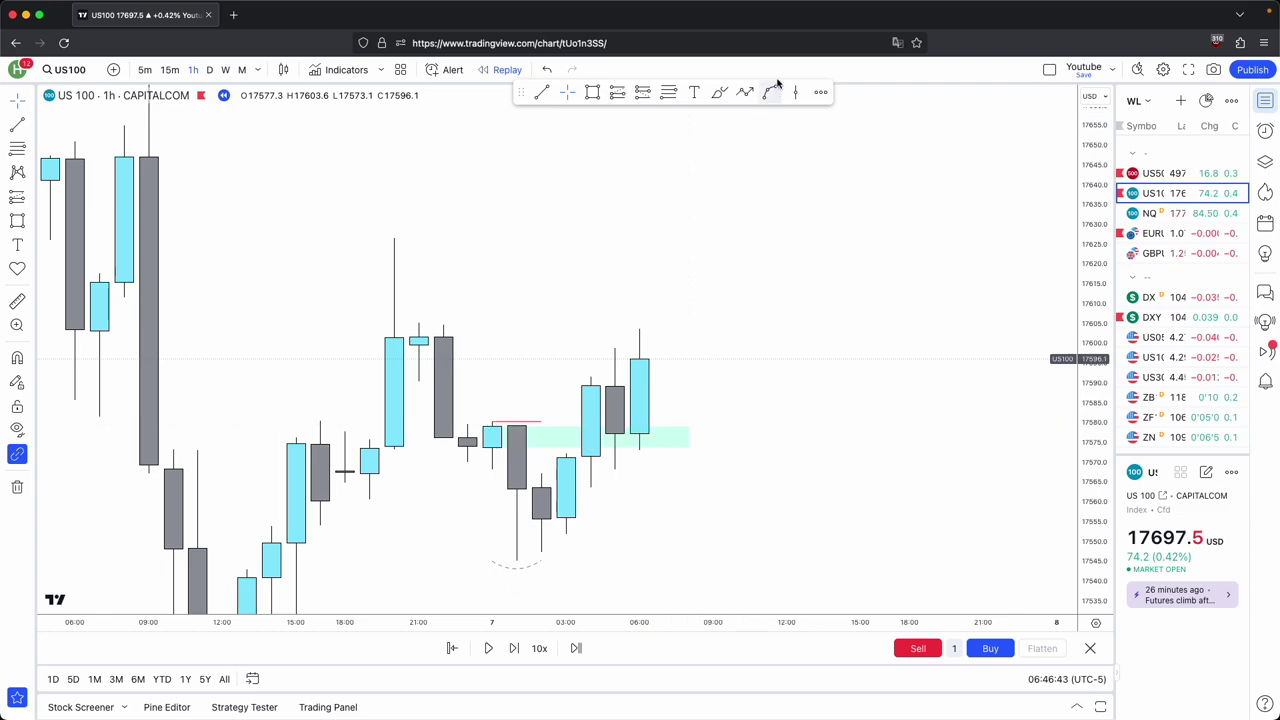
drag(731, 189, 691, 183)
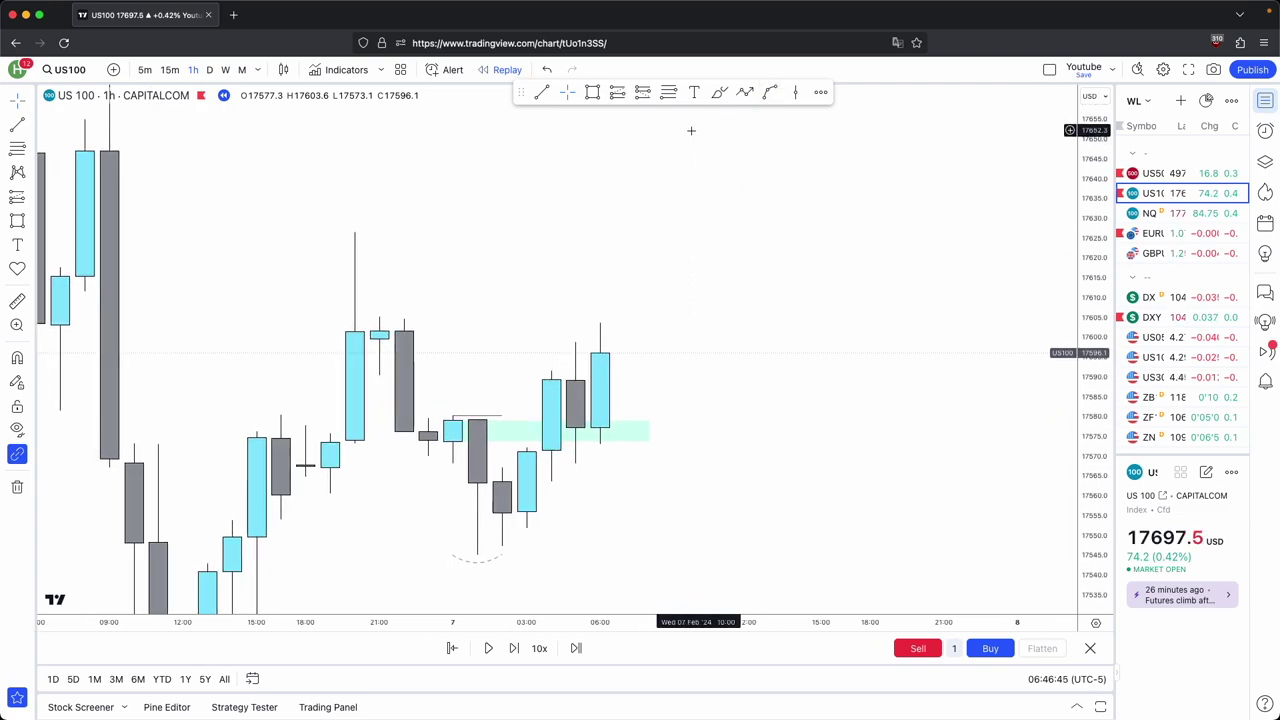
click(600, 323)
click(649, 323)
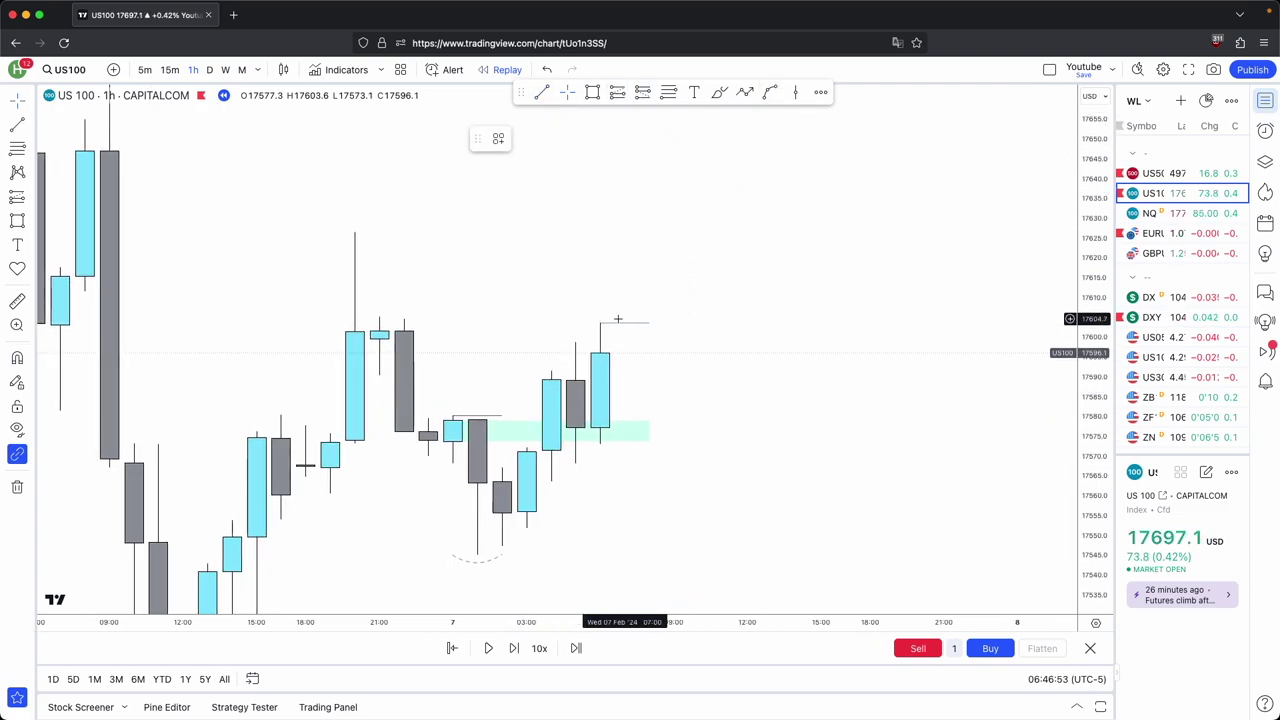
Label the line at the 06:00 high "Buyside LQ"
double_click(618, 322)
click(603, 397)
text(Buyside LQ)
click(737, 508)
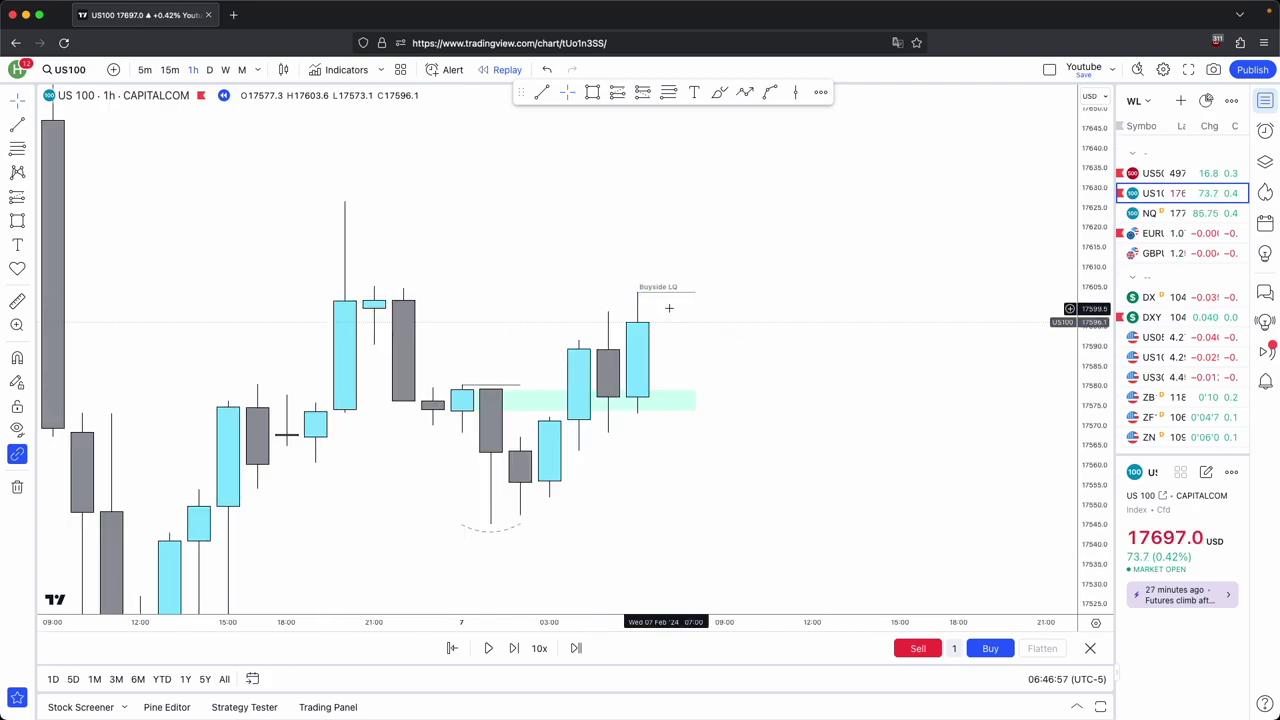
Advance the replay by one bar and shorten the Buyside LQ line at the 06:00 high so that it ends at 07:00
click(514, 648)
drag(666, 293, 639, 294)
click(728, 348)
click(633, 293)
click(695, 142)
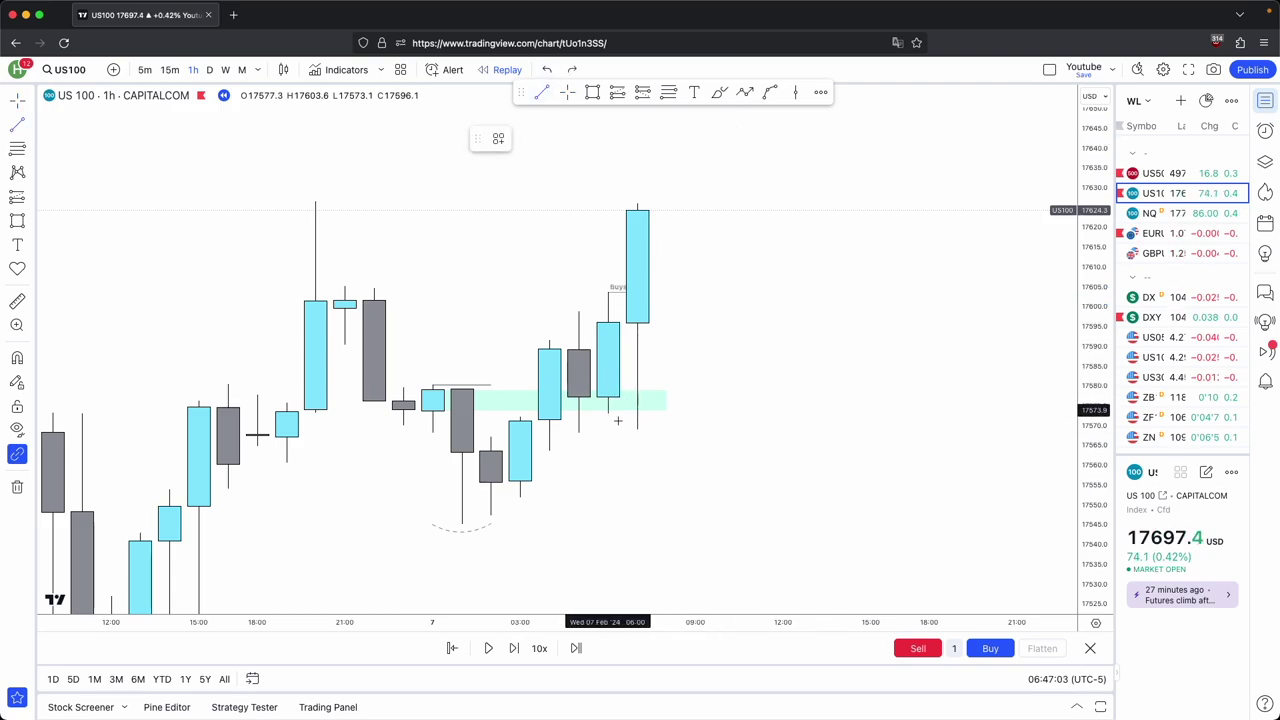
Mark the 06:00 low at 17573.1 with a Sweep-template line to 09:00, and move the Buyside LQ line to the 07:00 high at 17626.0, ending at 12:00
drag(608, 414, 691, 412)
click(497, 137)
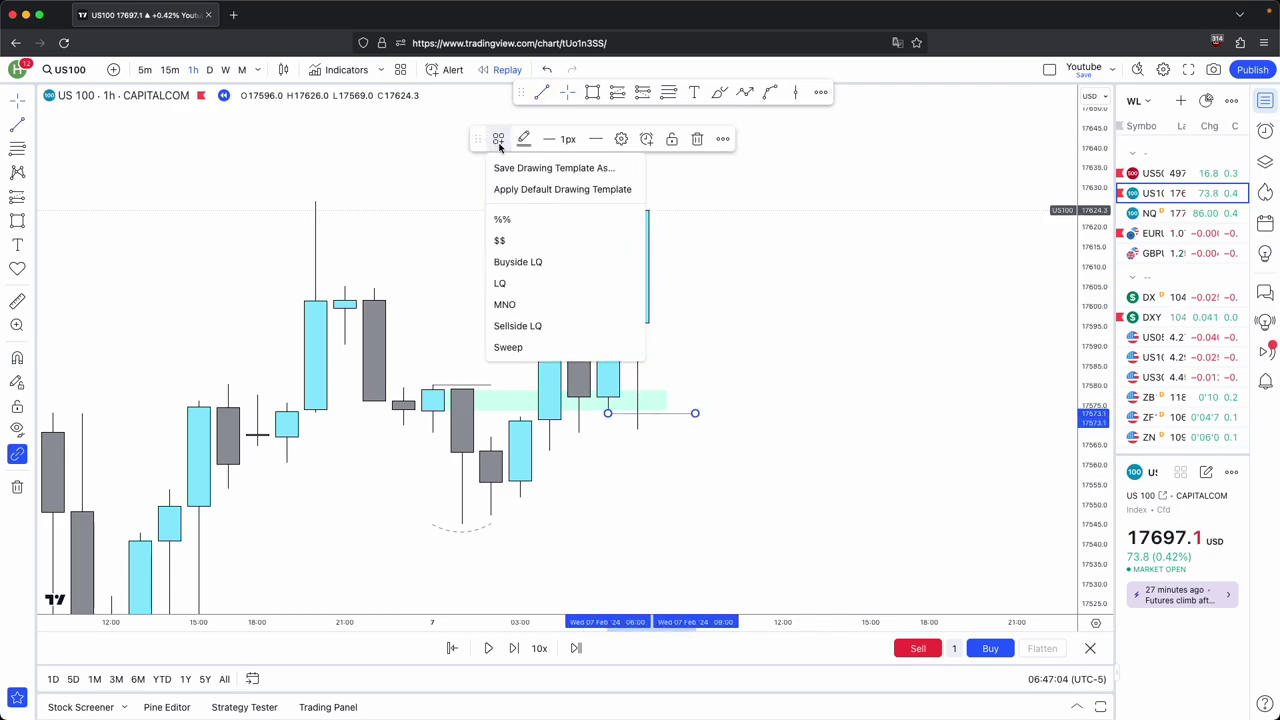
click(503, 346)
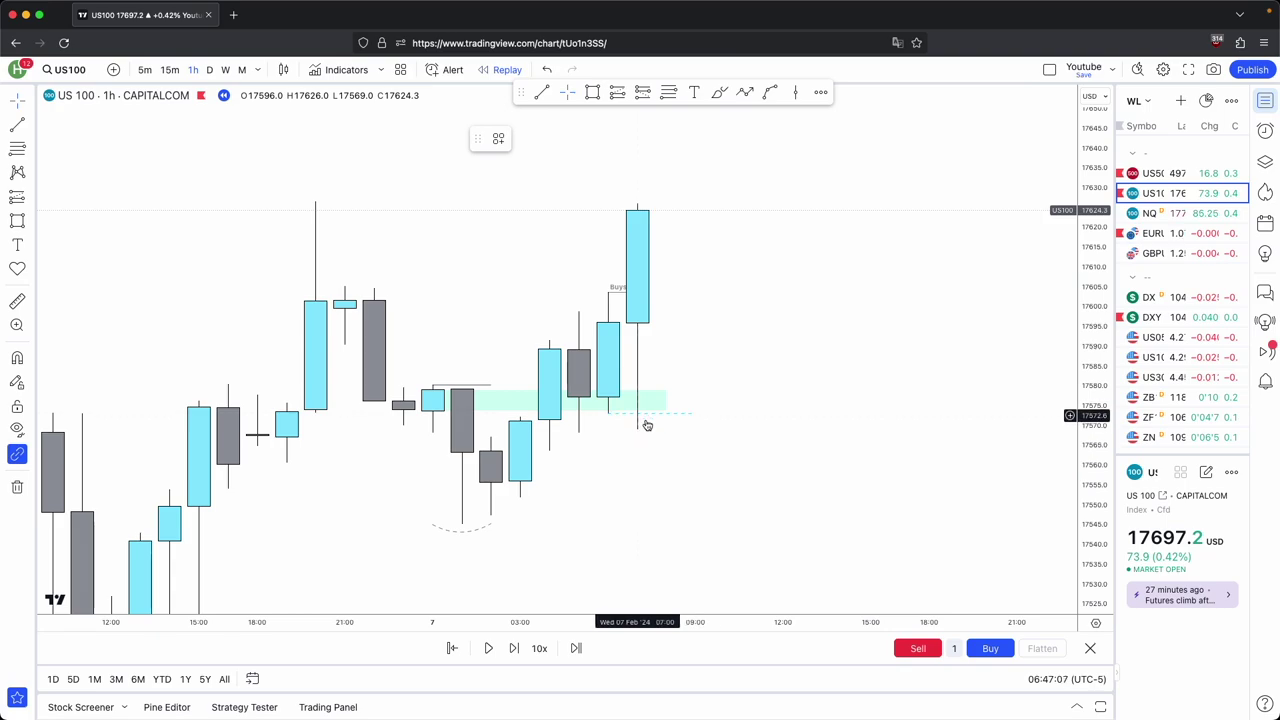
drag(612, 287, 783, 203)
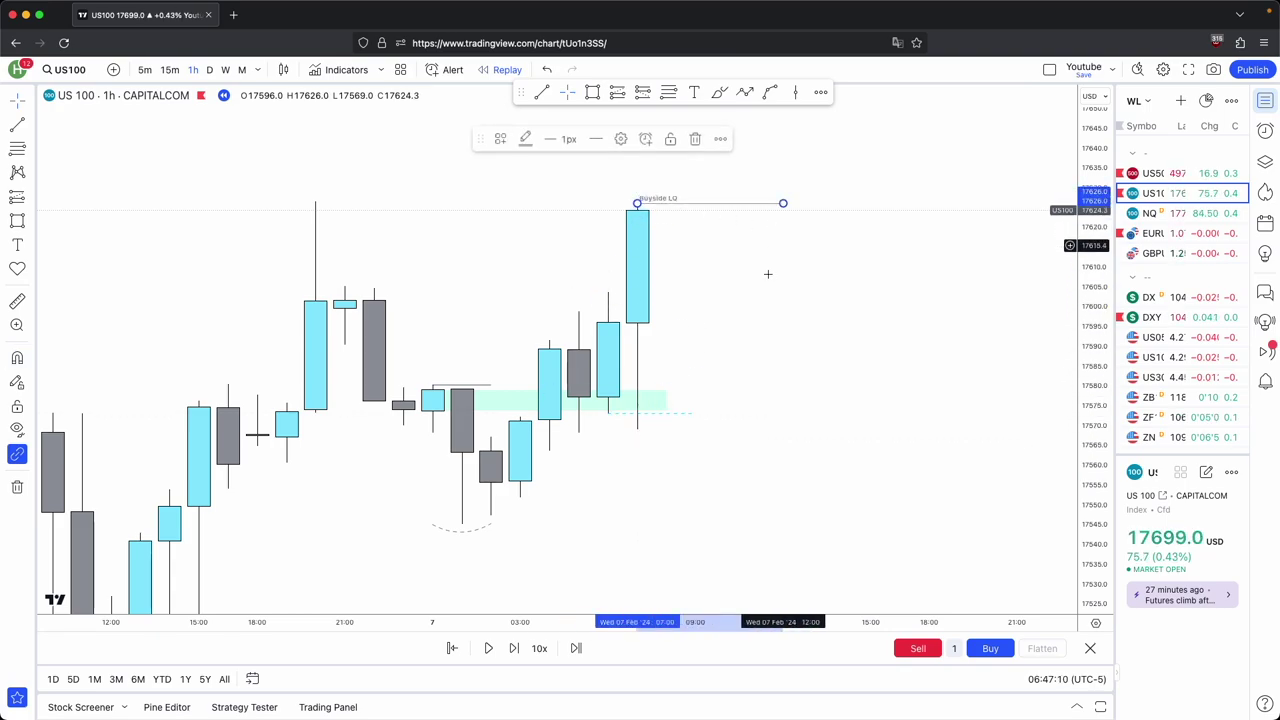
Advance the replay by one bar and move the Buyside LQ line to the 08:00 candle's high at 17661.5
click(514, 648)
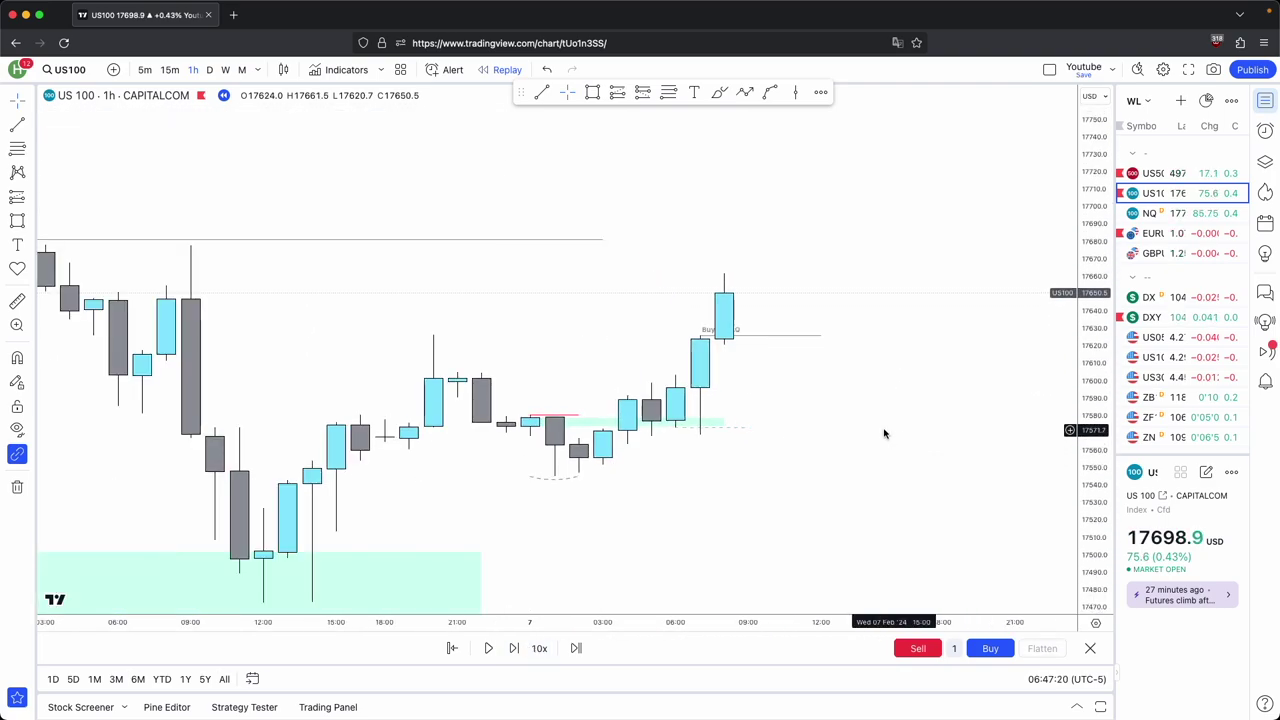
scroll(883, 434, down, 3)
scroll(827, 564, down, 2)
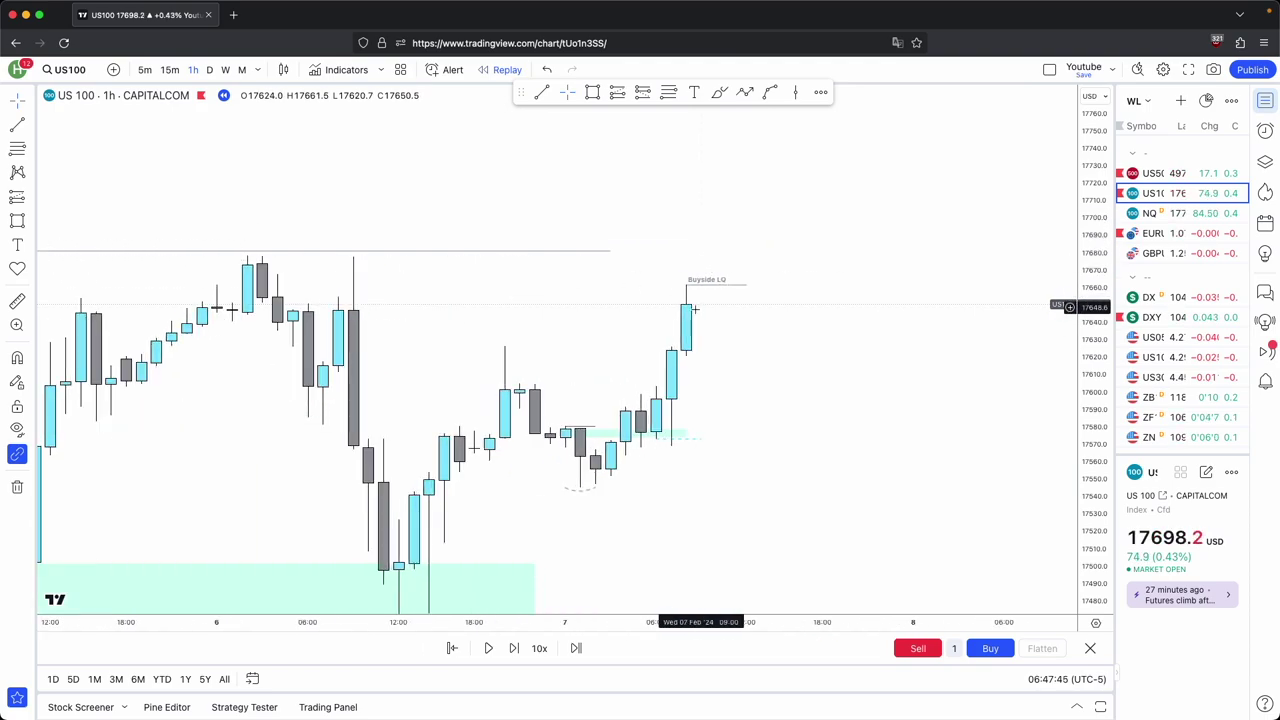
Switch the chart to the 5-minute timeframe, stretch the price scale and advance the replay by two bars
click(170, 70)
click(145, 70)
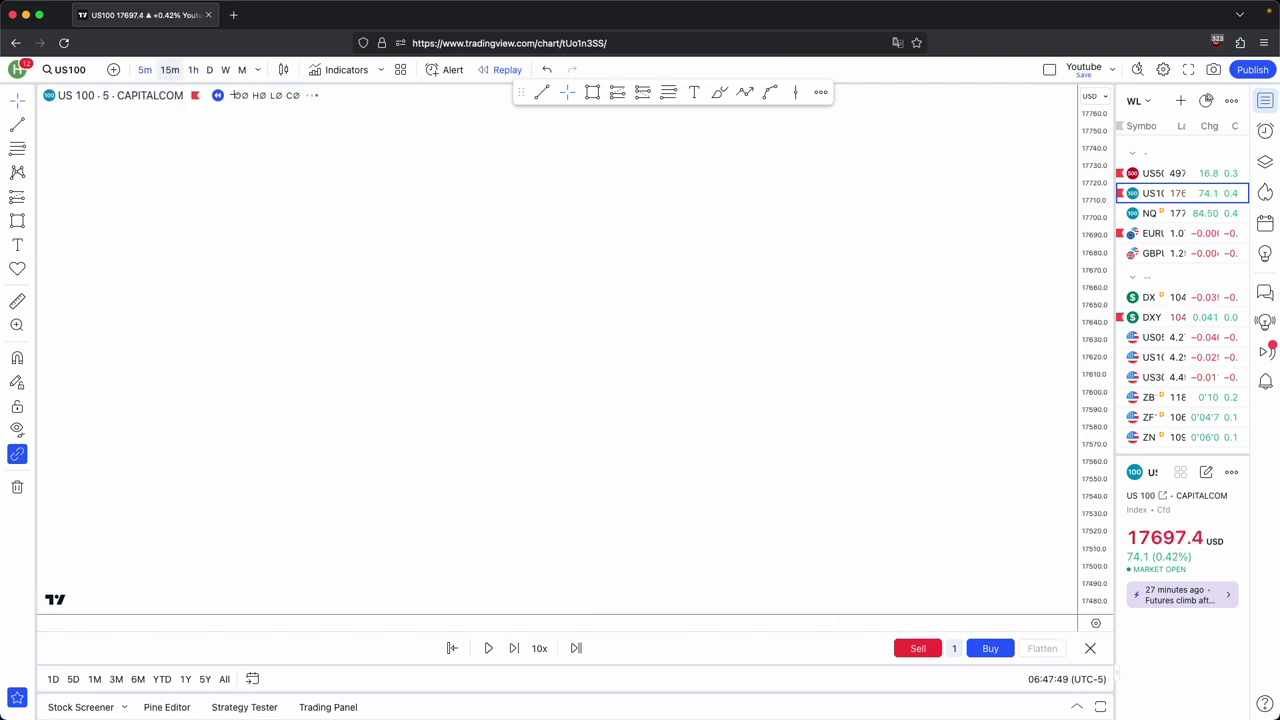
drag(1096, 526, 1096, 163)
click(516, 648)
click(516, 648)
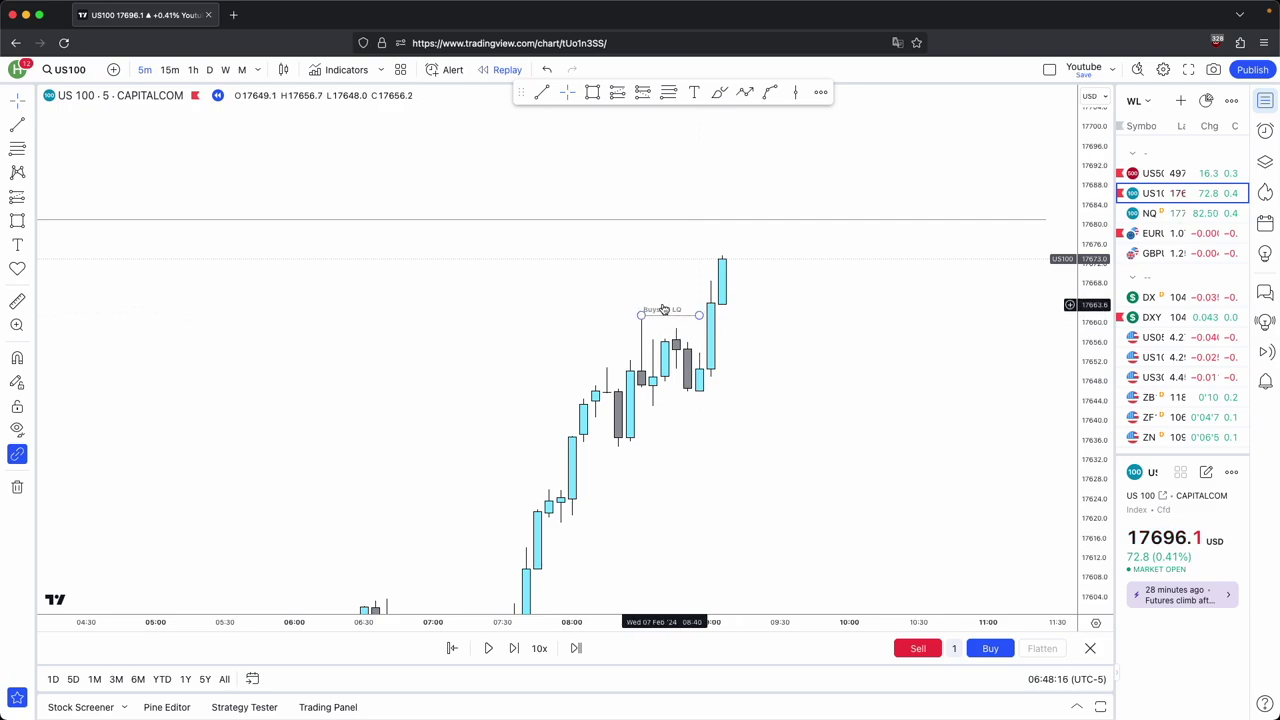
Check the approach to the previous week's high line and advance the replay bar by bar to the 09:40 candle on 7 February
scroll(682, 402, up, 1)
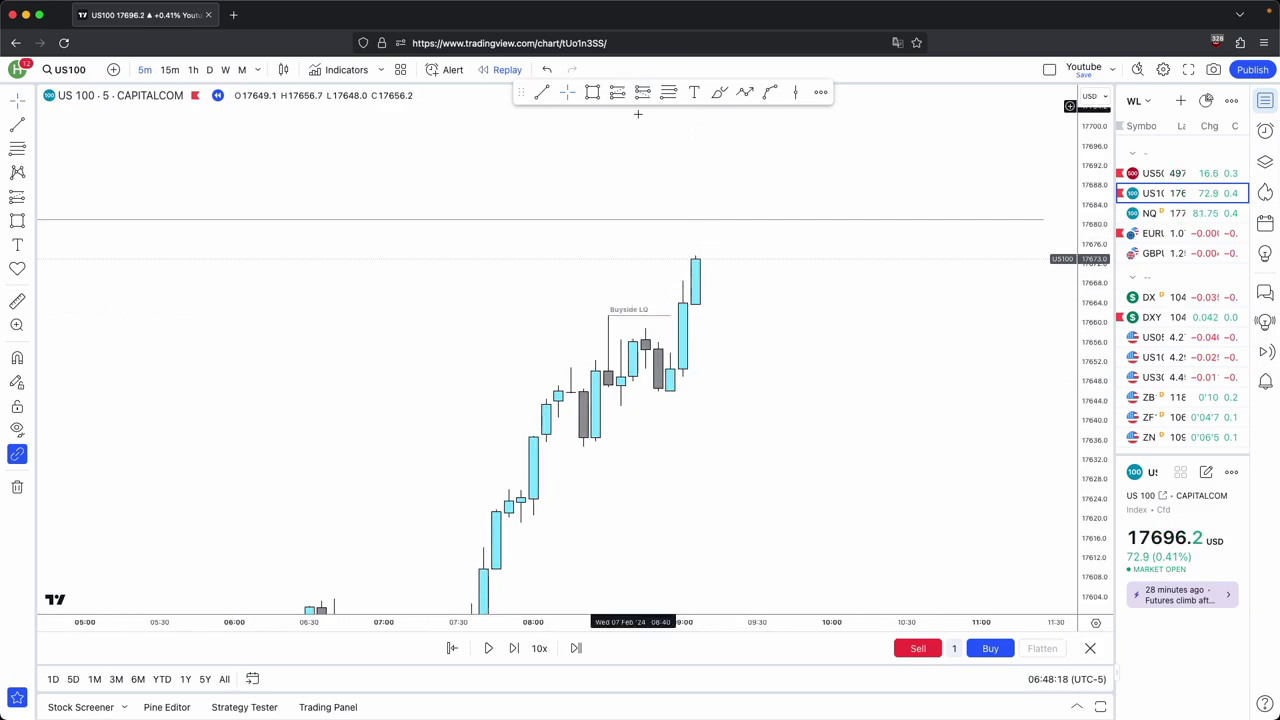
scroll(660, 125, down, 5)
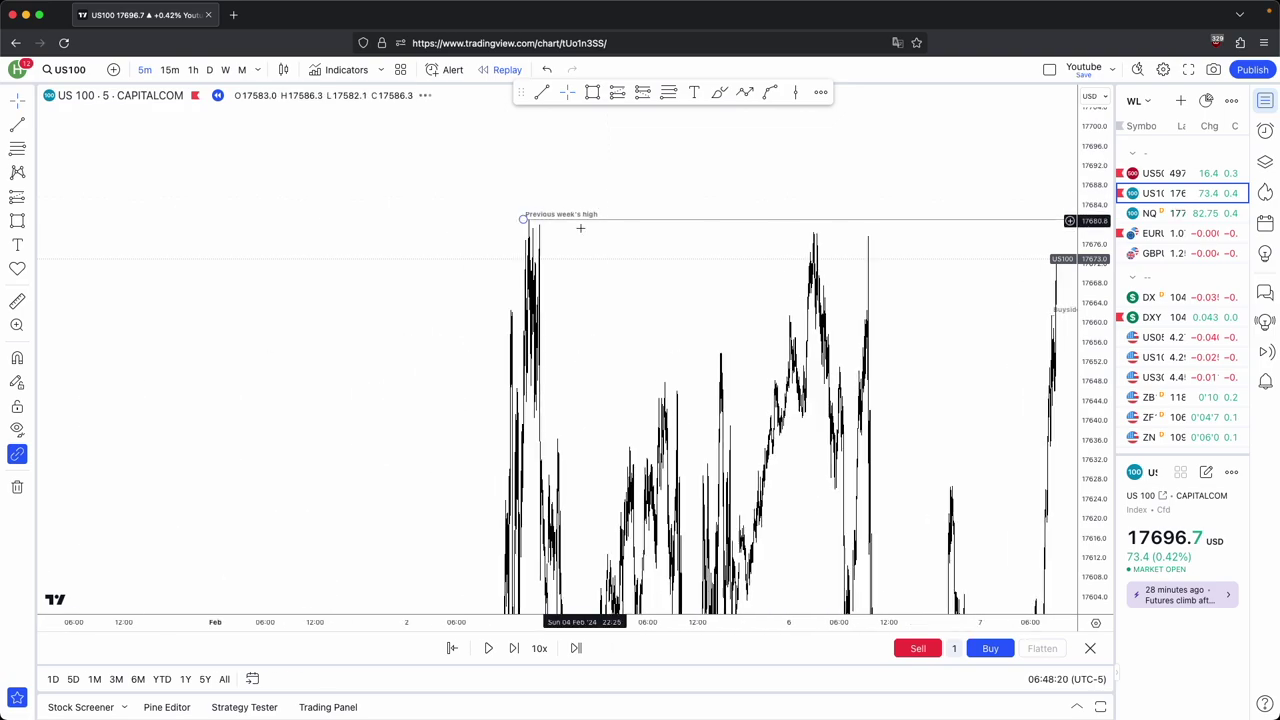
scroll(683, 243, up, 5)
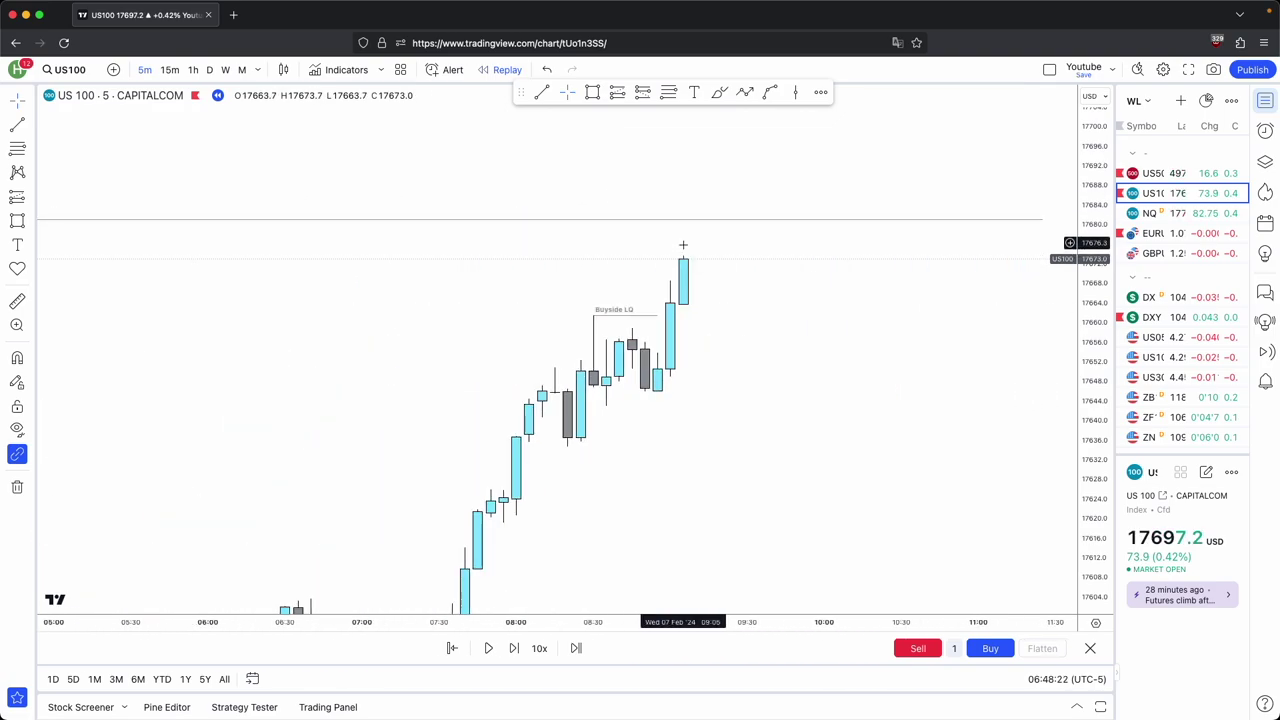
click(511, 648)
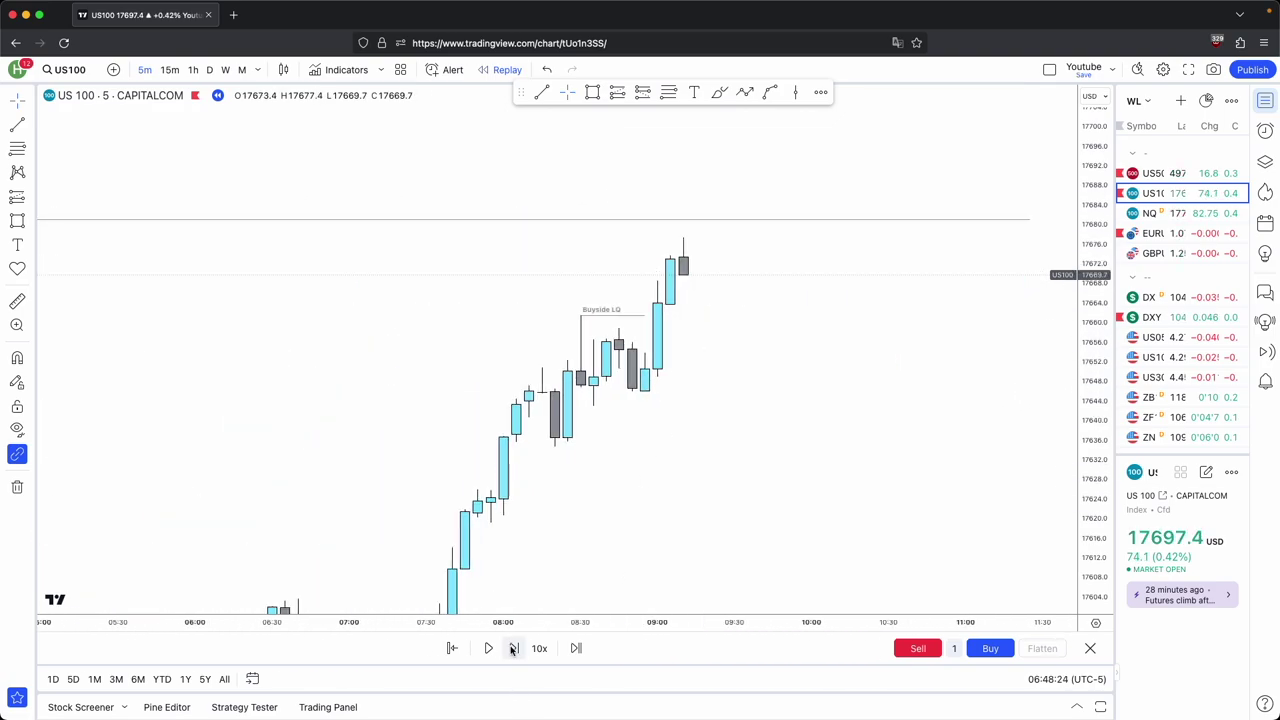
click(511, 648)
click(511, 648)
click(511, 648)
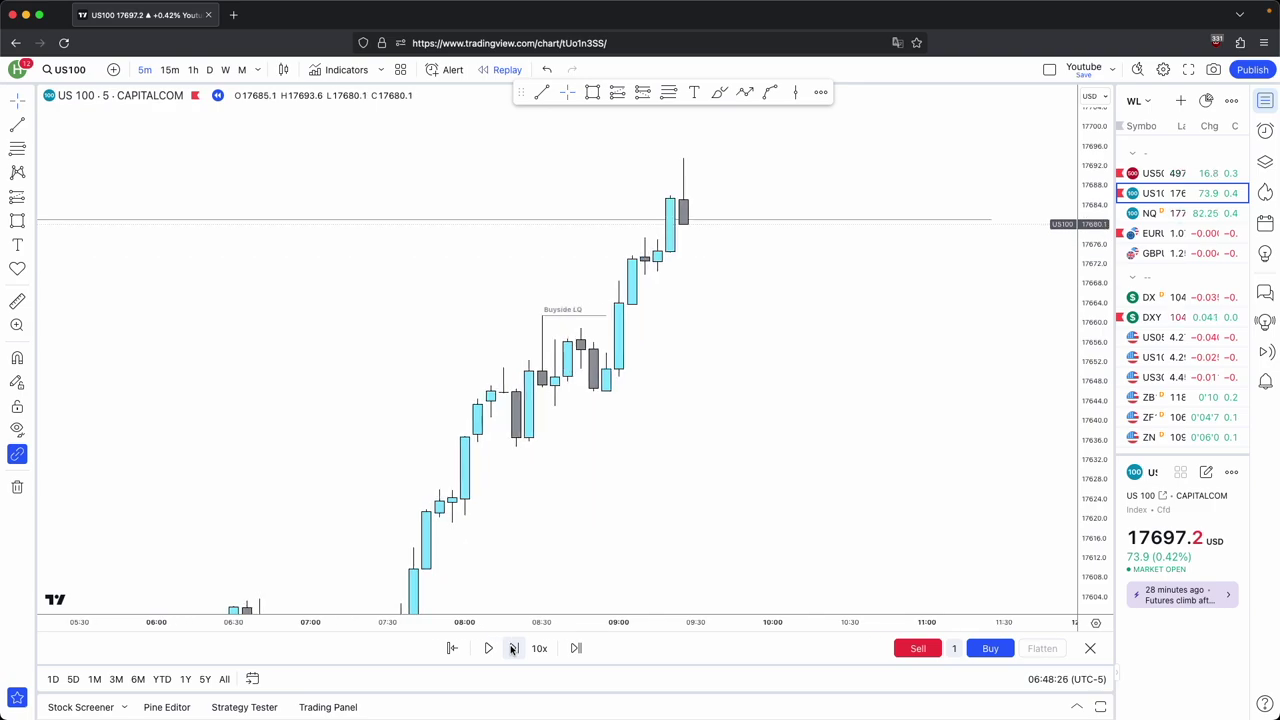
click(511, 648)
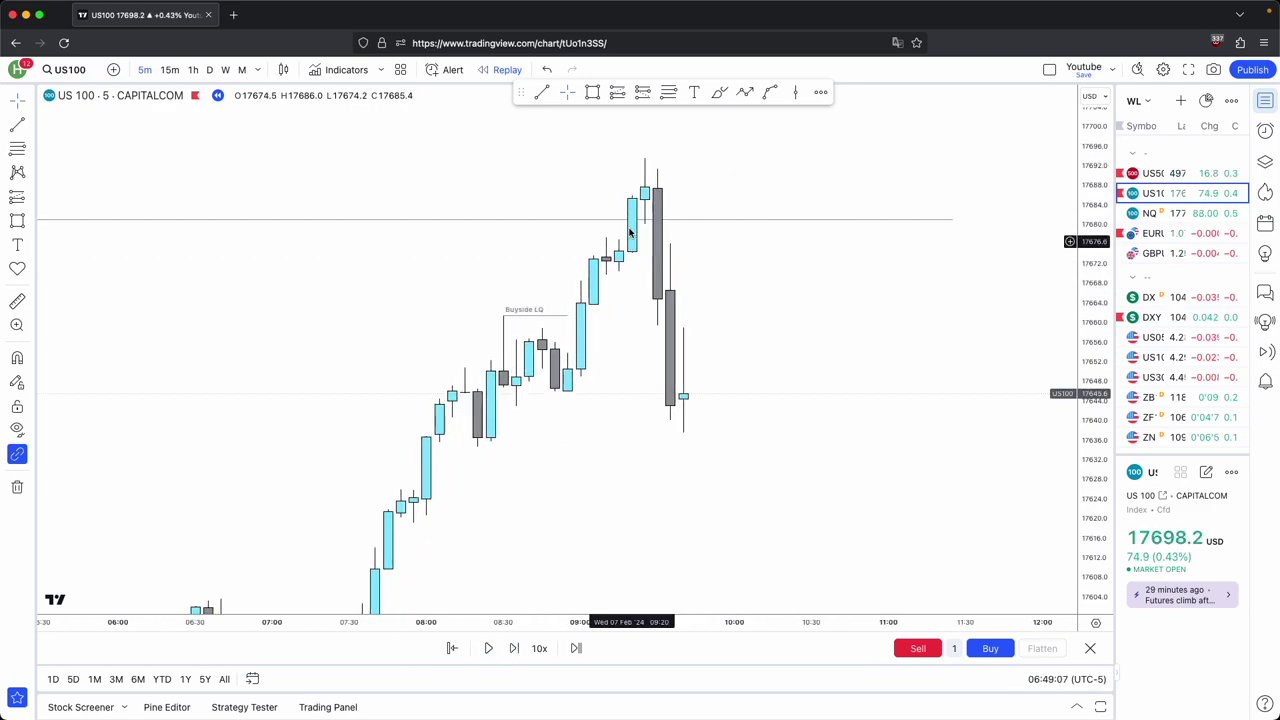
scroll(667, 173, down, 1)
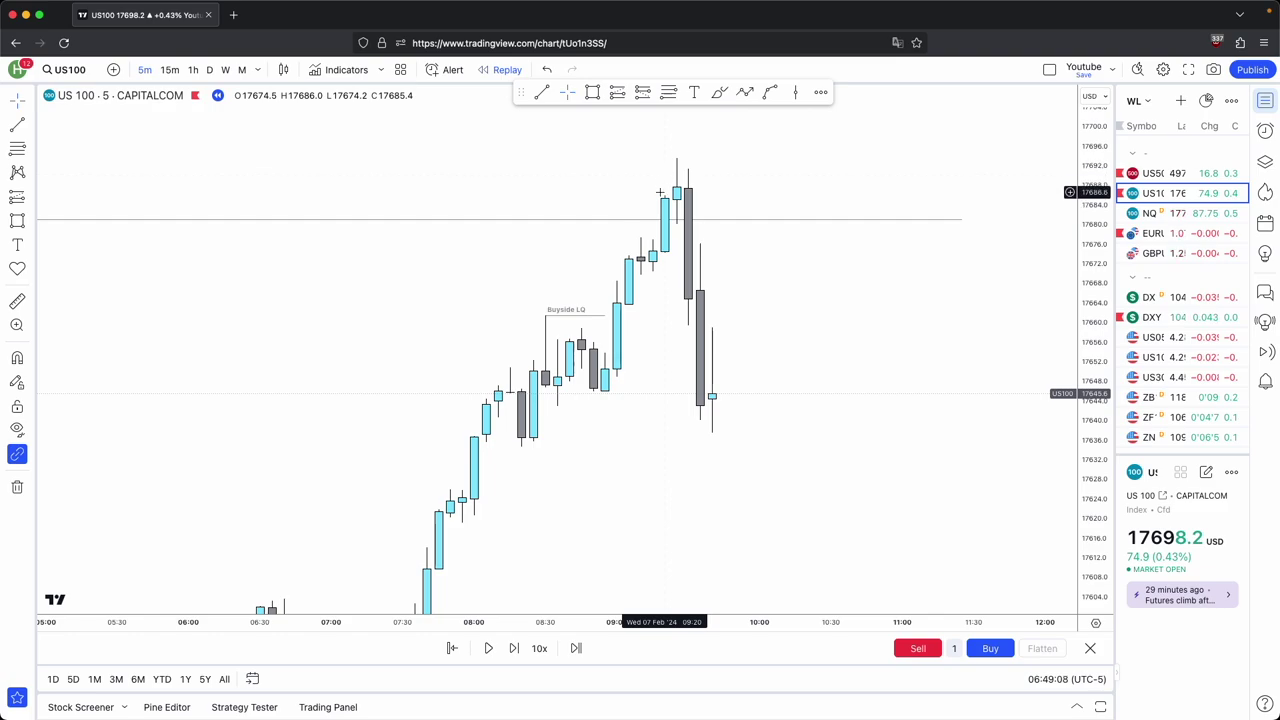
scroll(678, 141, down, 5)
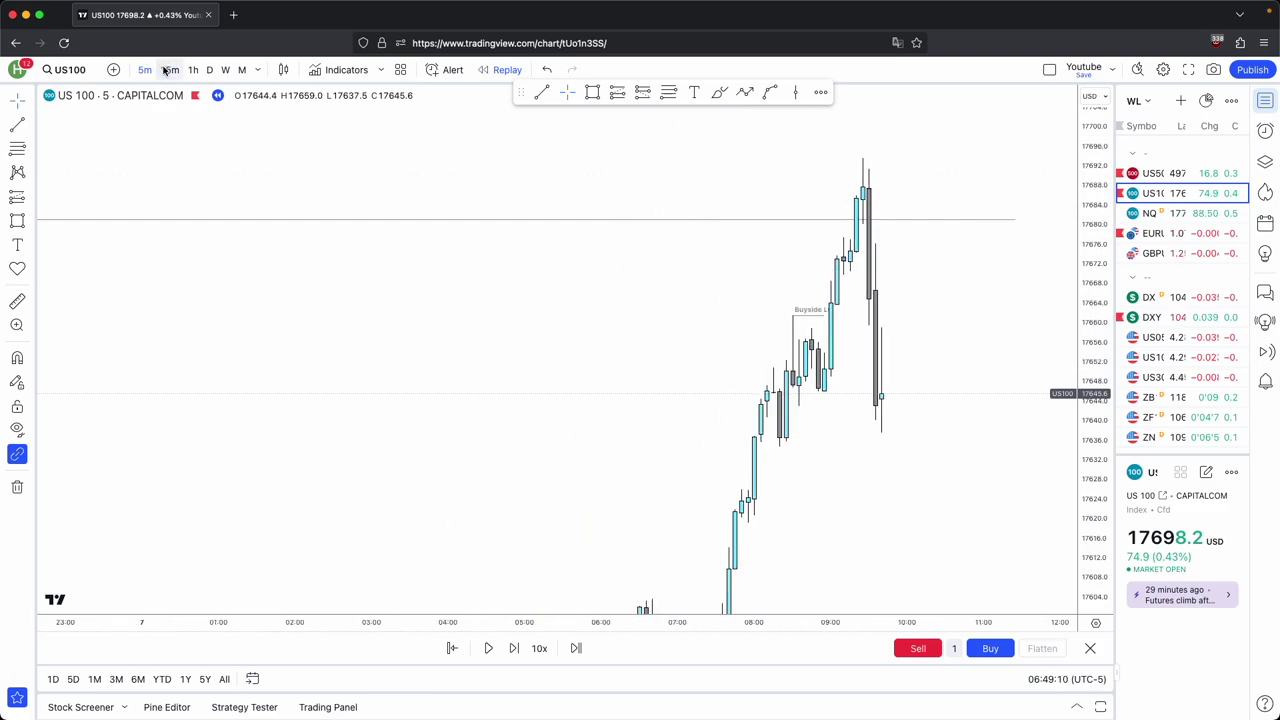
Switch the chart to the 15-minute timeframe and review the move above the previous week's high line on 7 February
click(168, 70)
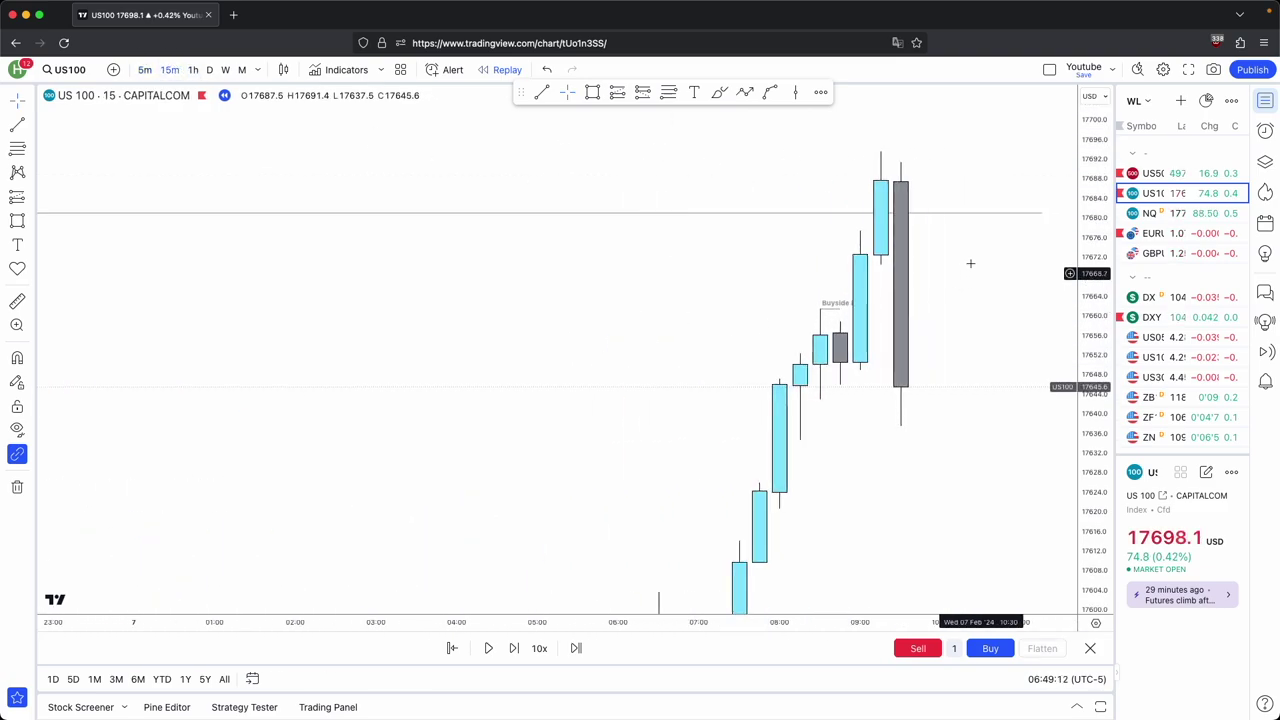
drag(1094, 322, 1094, 522)
scroll(1029, 486, down, 5)
drag(1017, 468, 947, 435)
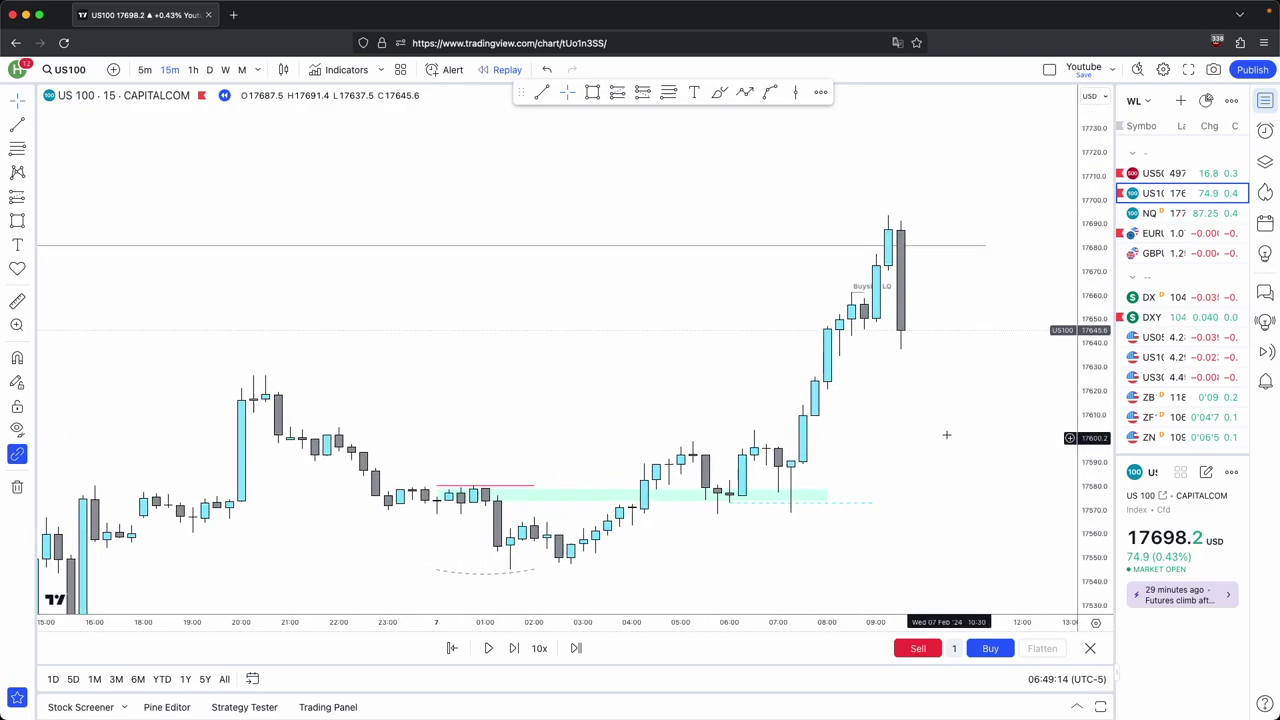
scroll(946, 435, down, 2)
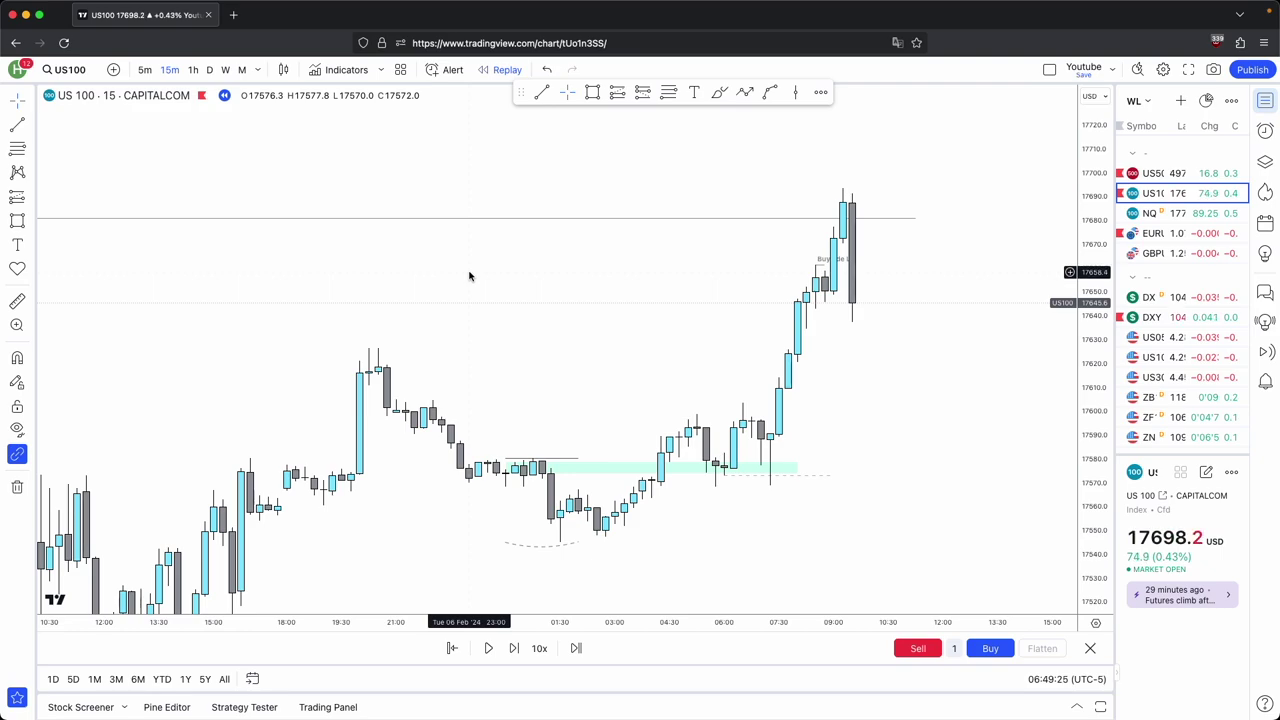
scroll(460, 277, down, 5)
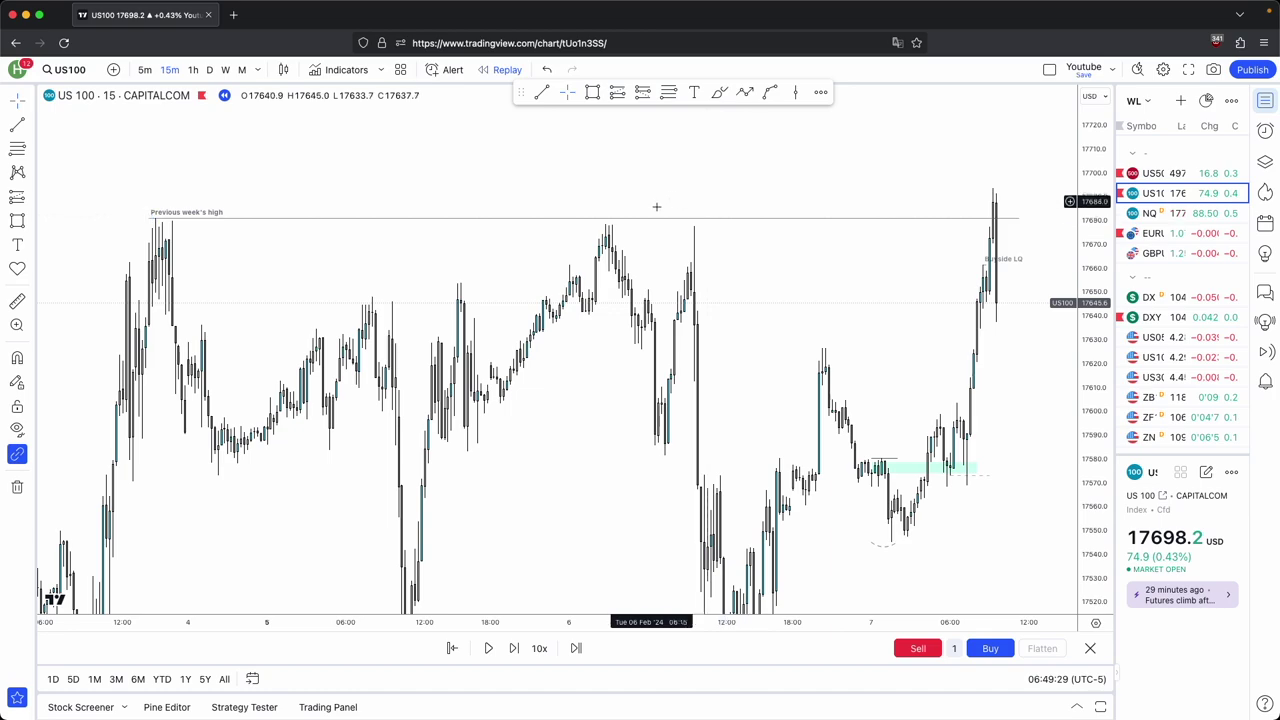
scroll(683, 226, up, 5)
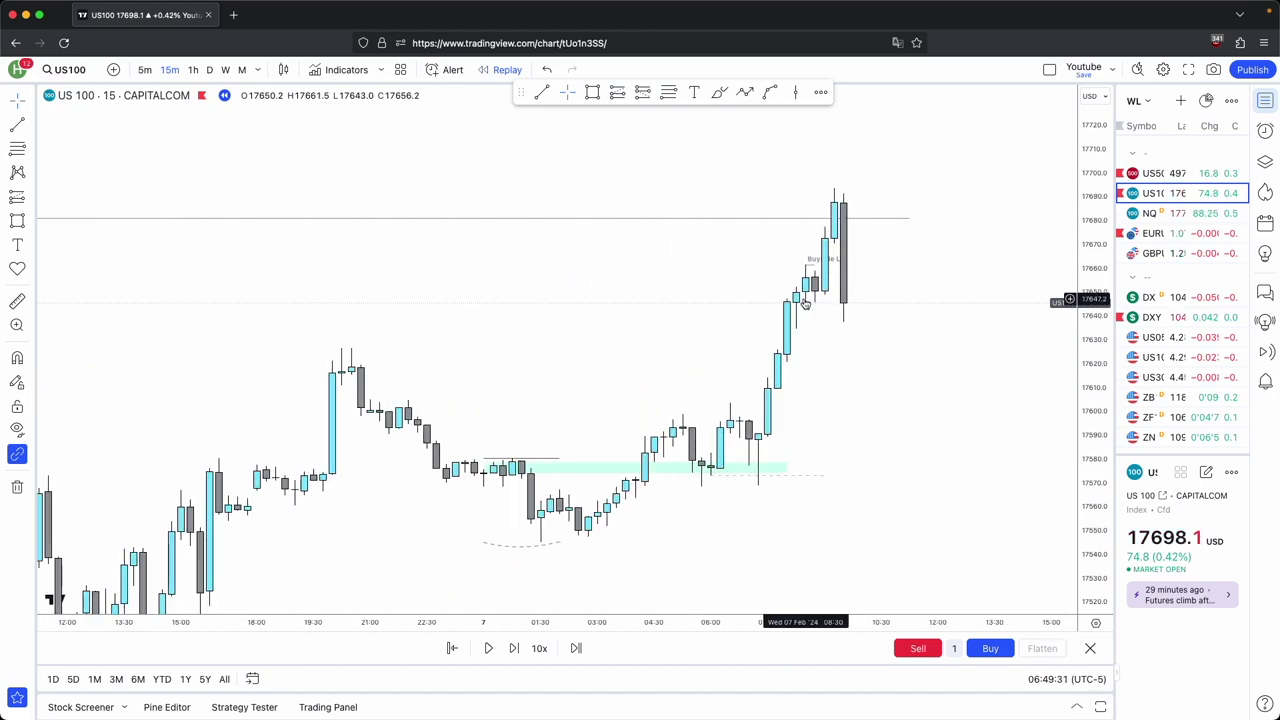
scroll(826, 326, up, 1)
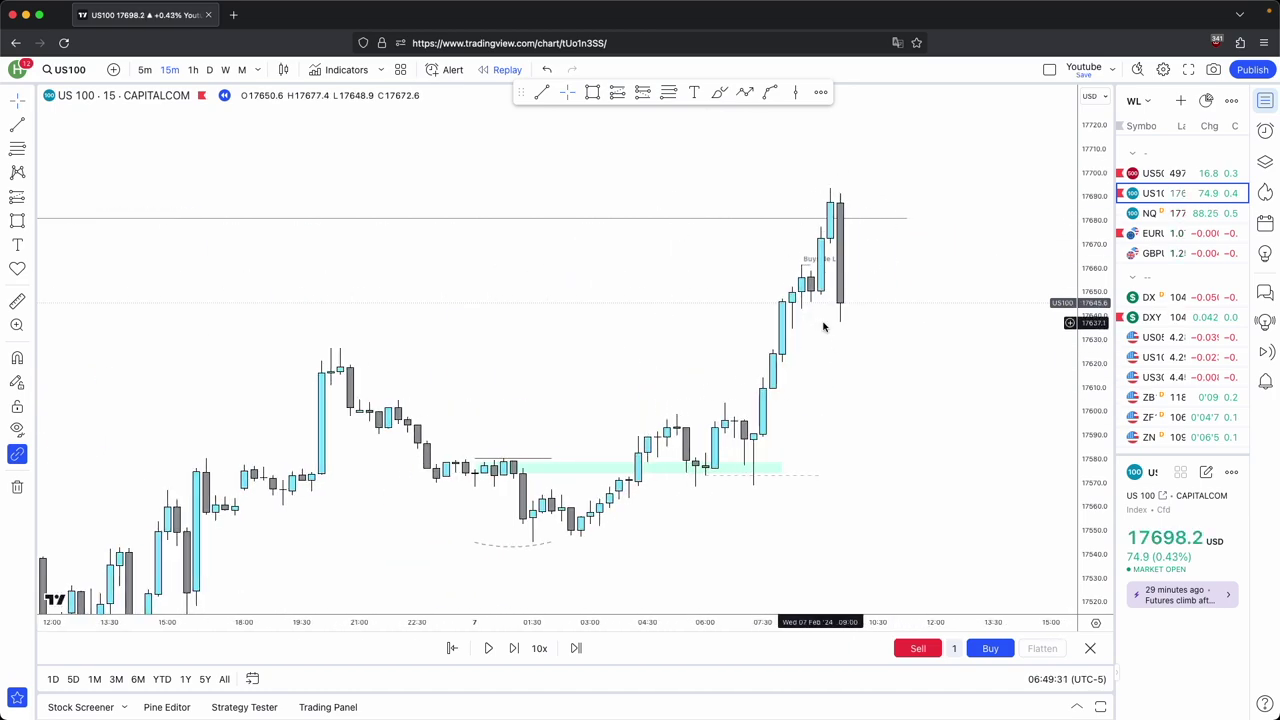
Switch the chart to the 1-hour timeframe and examine the 7 February candles from the marked zone up to the previous week's high line
click(190, 69)
scroll(843, 343, up, 3)
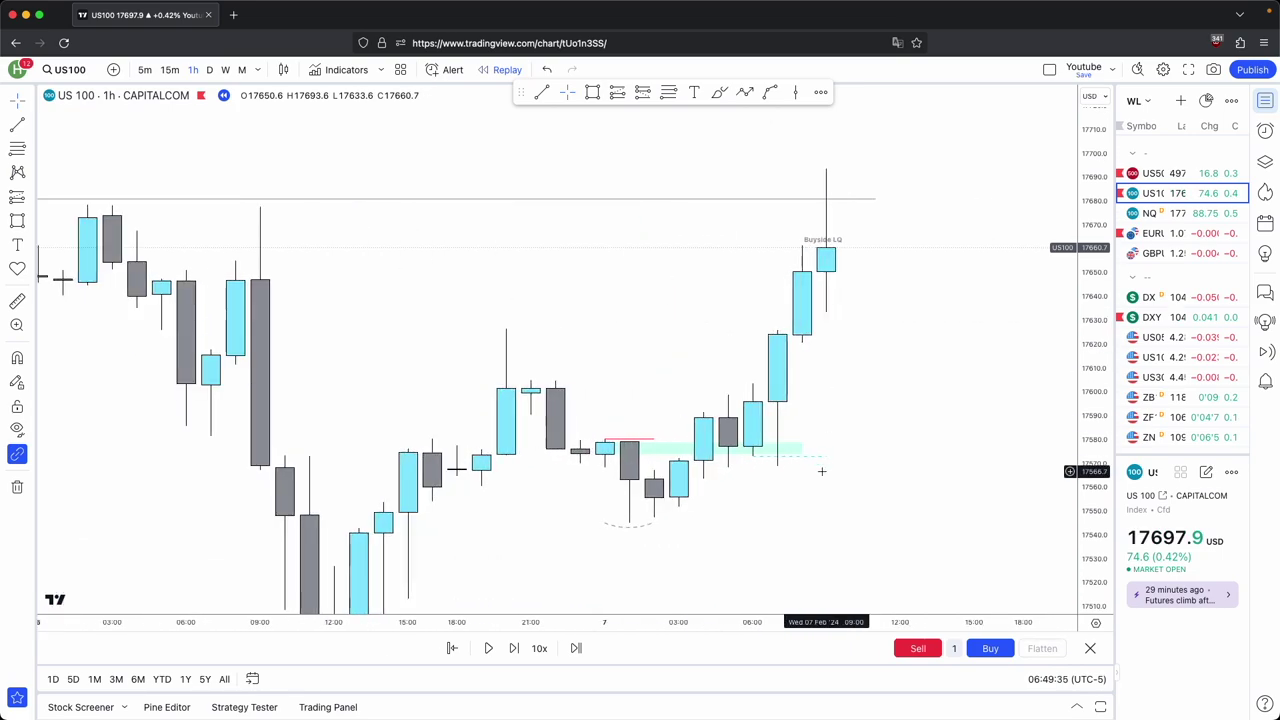
drag(824, 482, 843, 386)
drag(1084, 394, 1086, 218)
drag(850, 236, 822, 246)
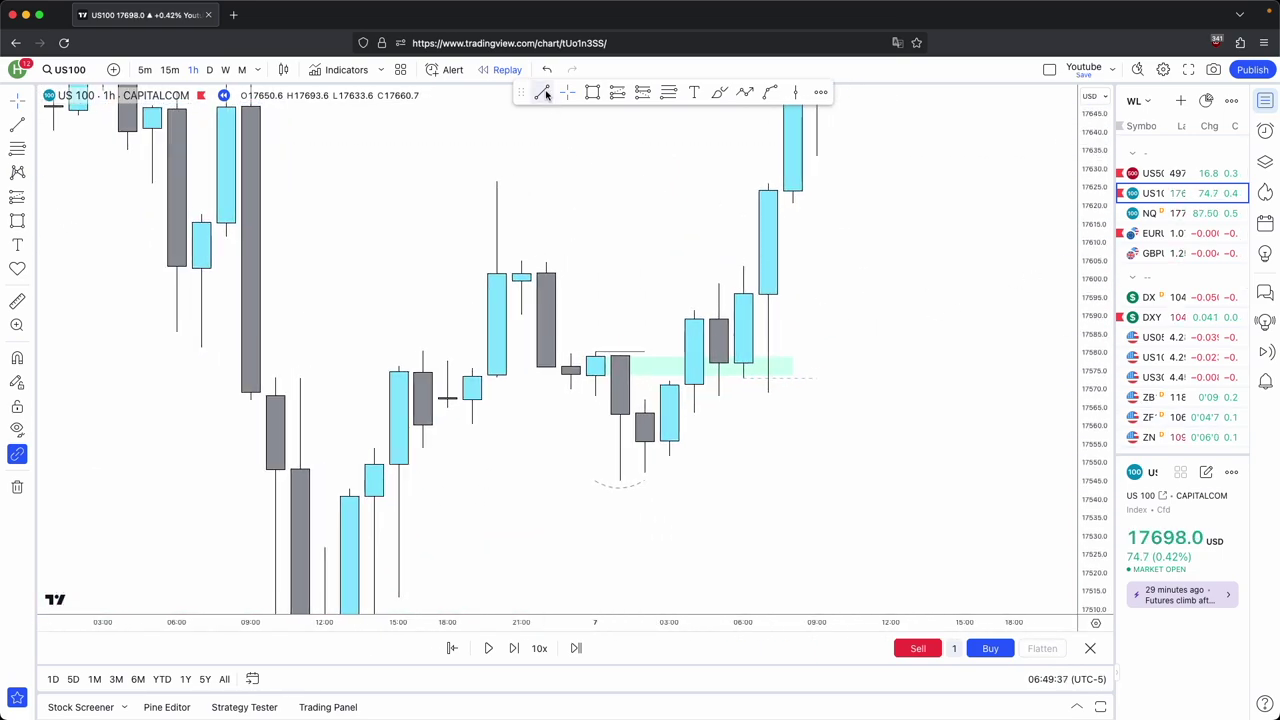
scroll(602, 307, right, 2)
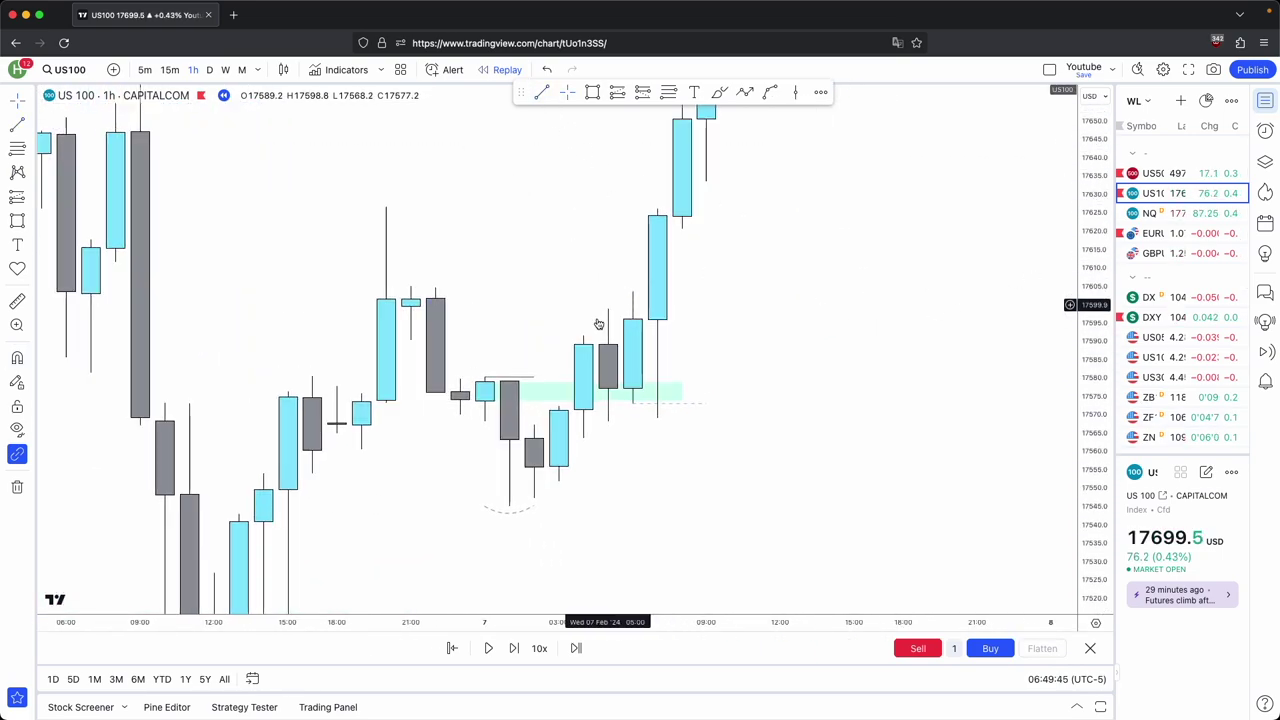
drag(594, 243, 608, 554)
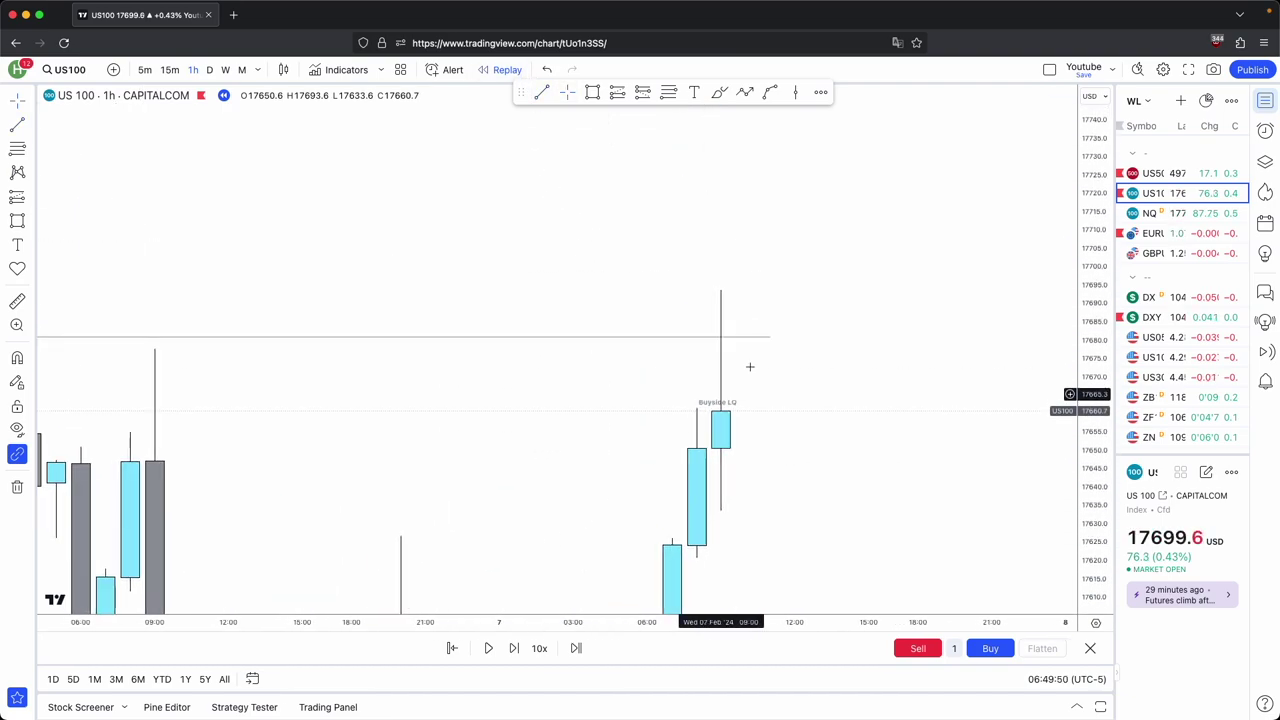
scroll(742, 362, down, 1)
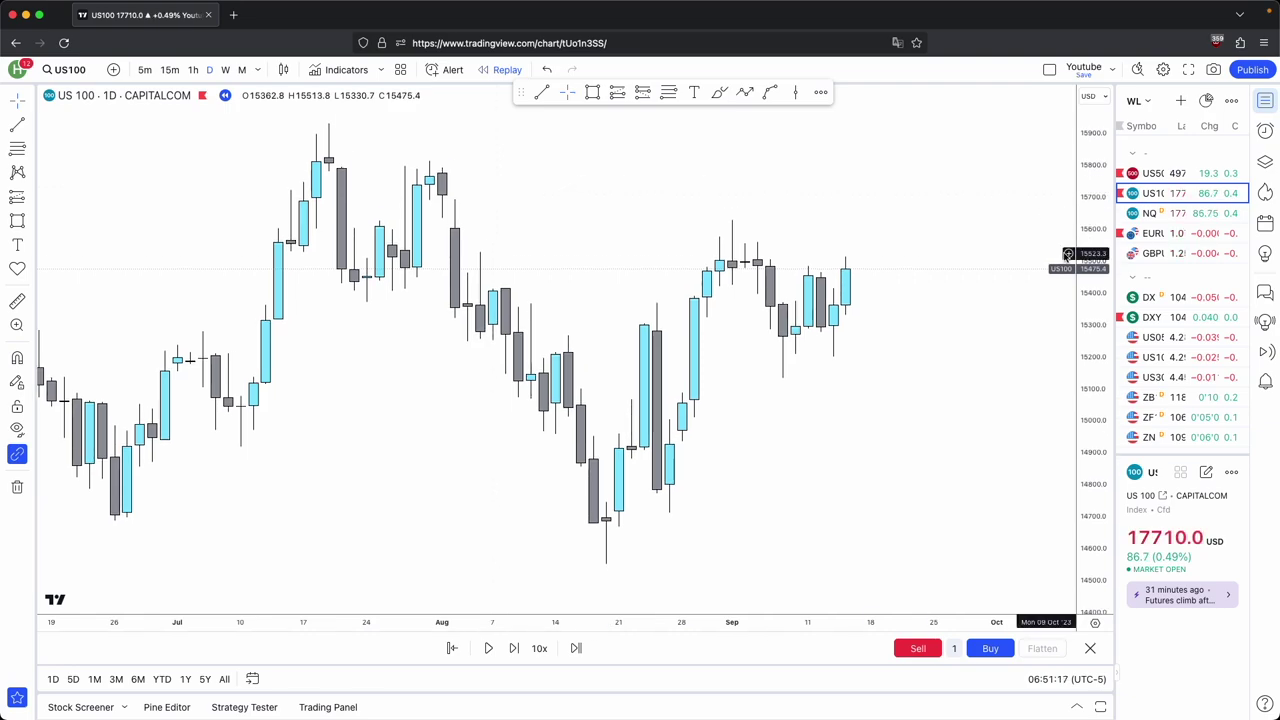
Draw a rectangle on the daily chart over the early-August gap, about 15600 to 15700, from 1 August to 12 September
click(590, 93)
click(444, 207)
click(822, 236)
drag(859, 320, 669, 320)
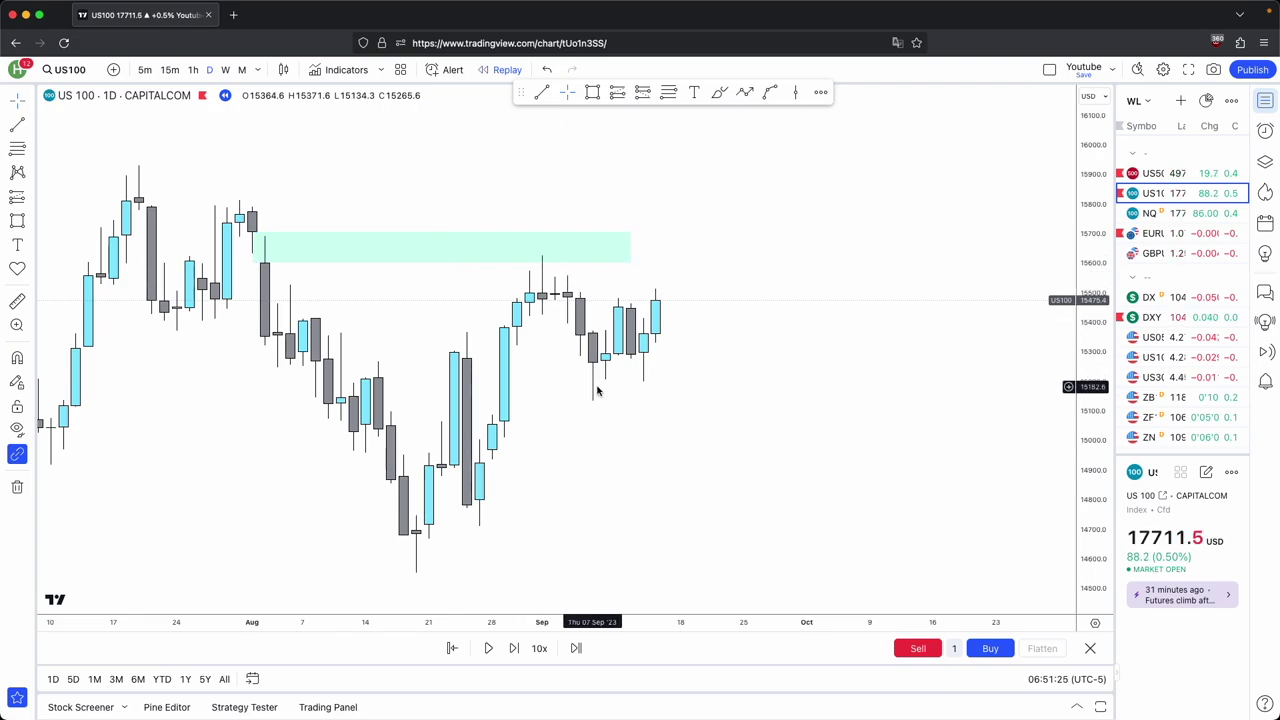
Draw a line at 15482.9 from 11 to 18 September at the 11 September high and apply the Sweep template
scroll(655, 296, up, 1)
mouse_move(596, 303)
mouse_down()
mouse_move(610, 281)
mouse_move(683, 275)
mouse_up()
click(543, 93)
click(527, 204)
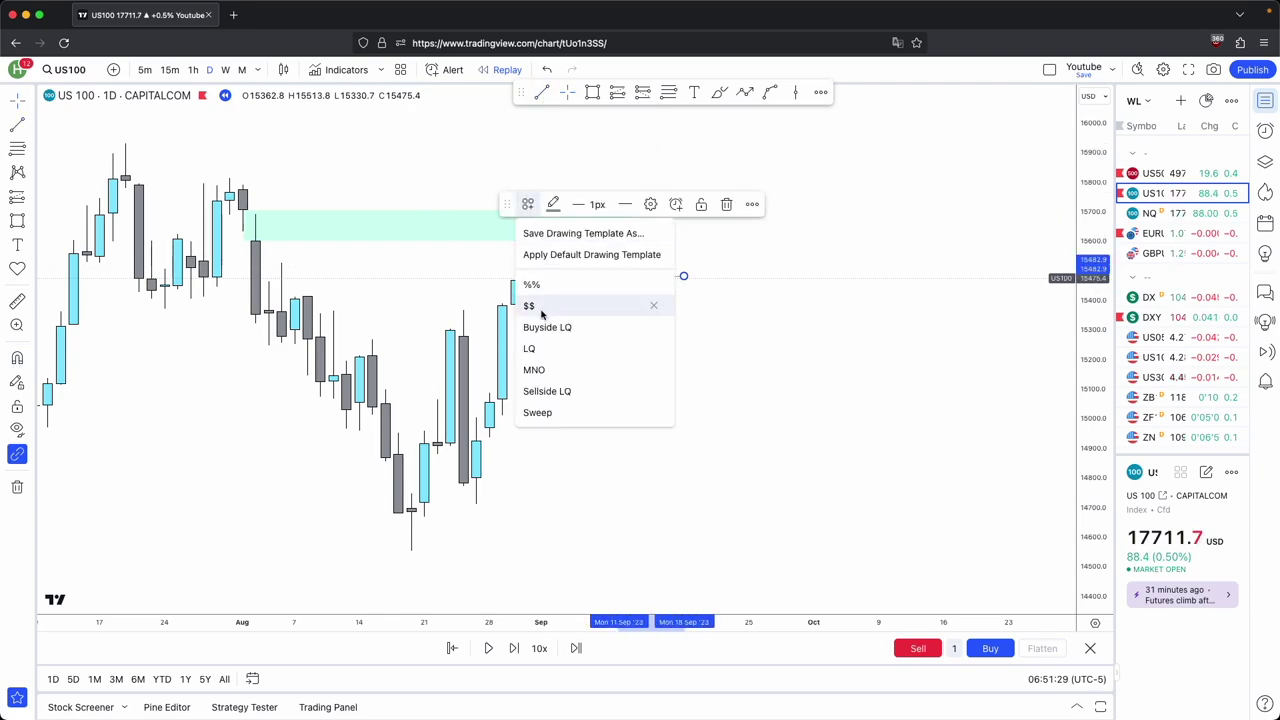
click(538, 412)
Examine how the latest daily candle trades against the dashed sweep line beneath the green rectangle
scroll(900, 280, up, 2)
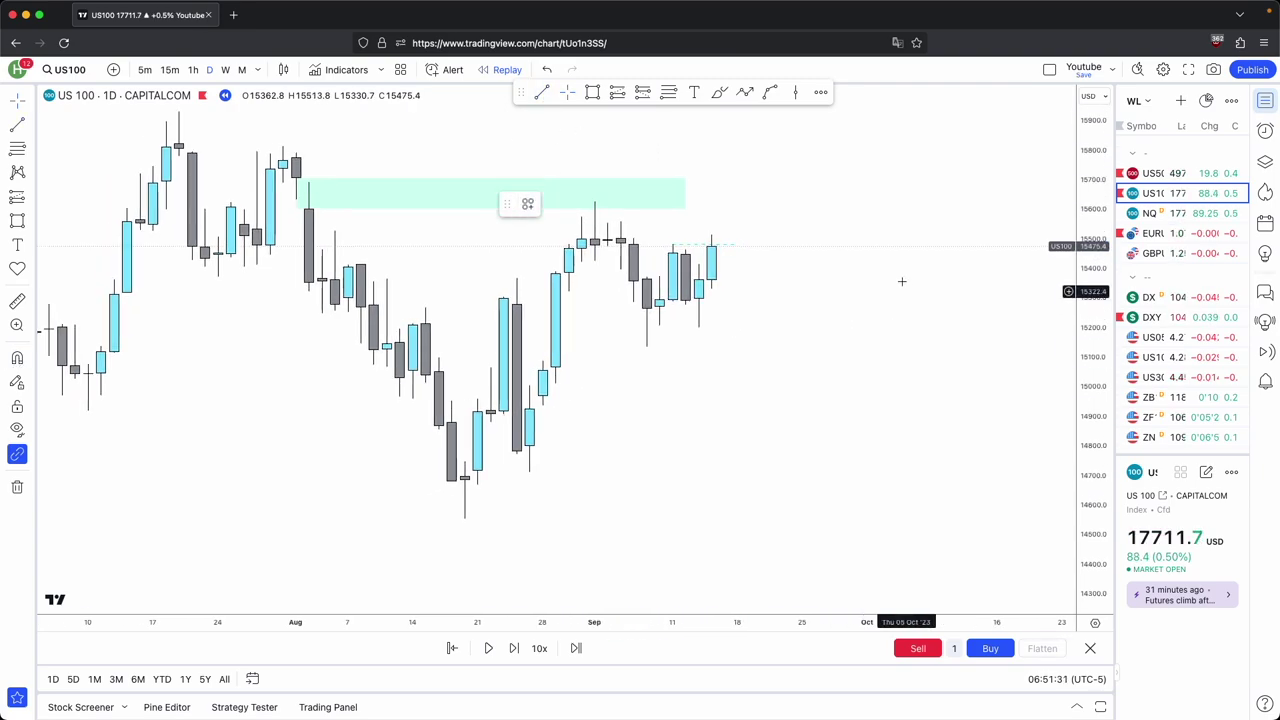
scroll(792, 373, down, 2)
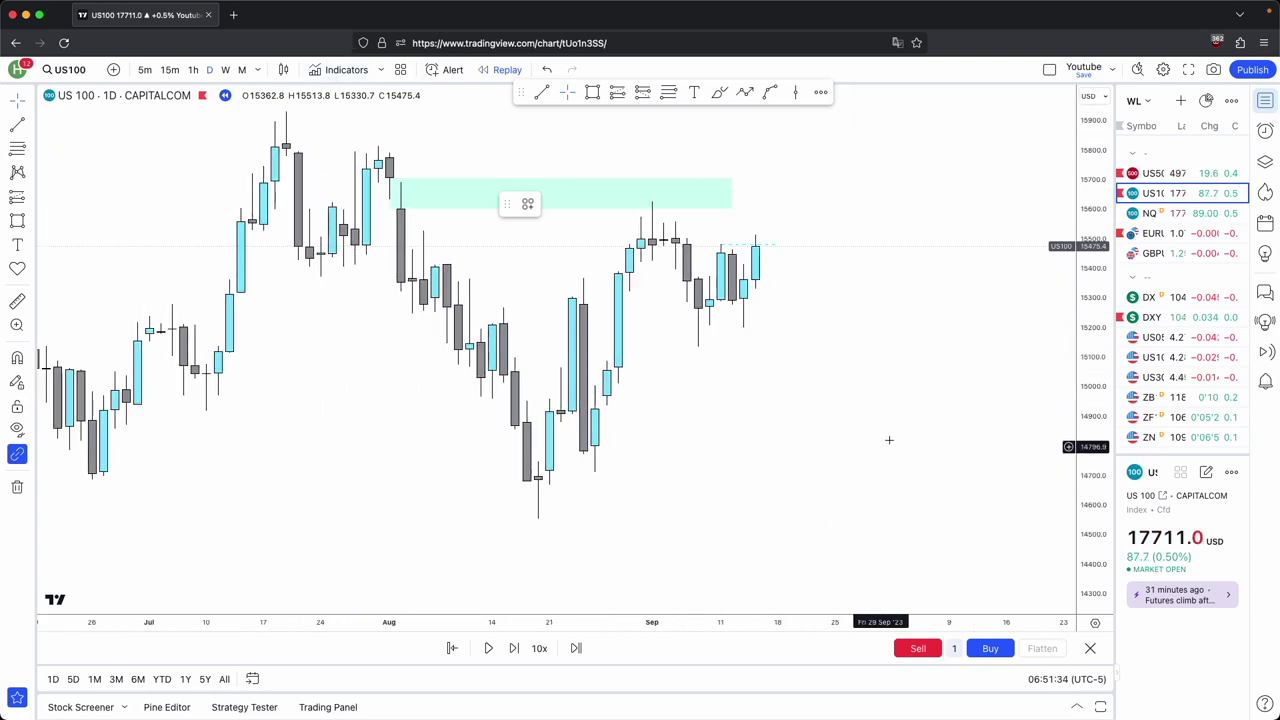
drag(889, 440, 861, 494)
drag(789, 403, 846, 366)
scroll(840, 364, up, 2)
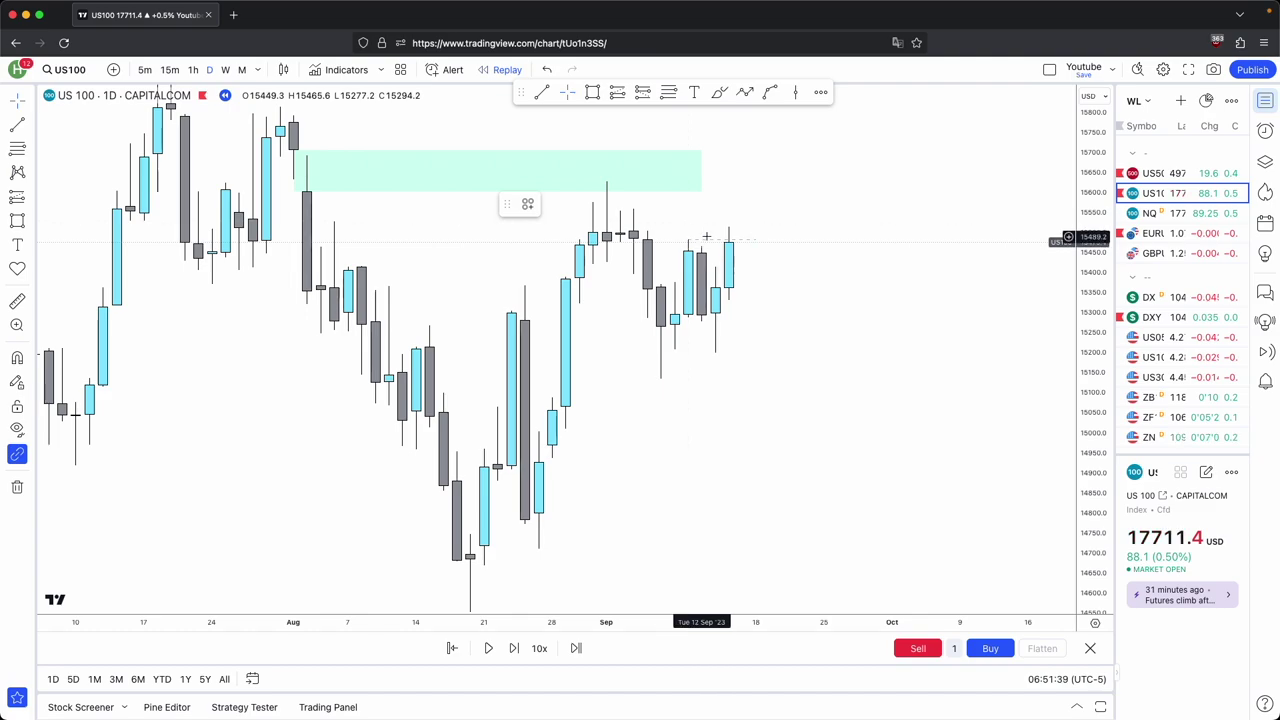
scroll(728, 255, right, 2)
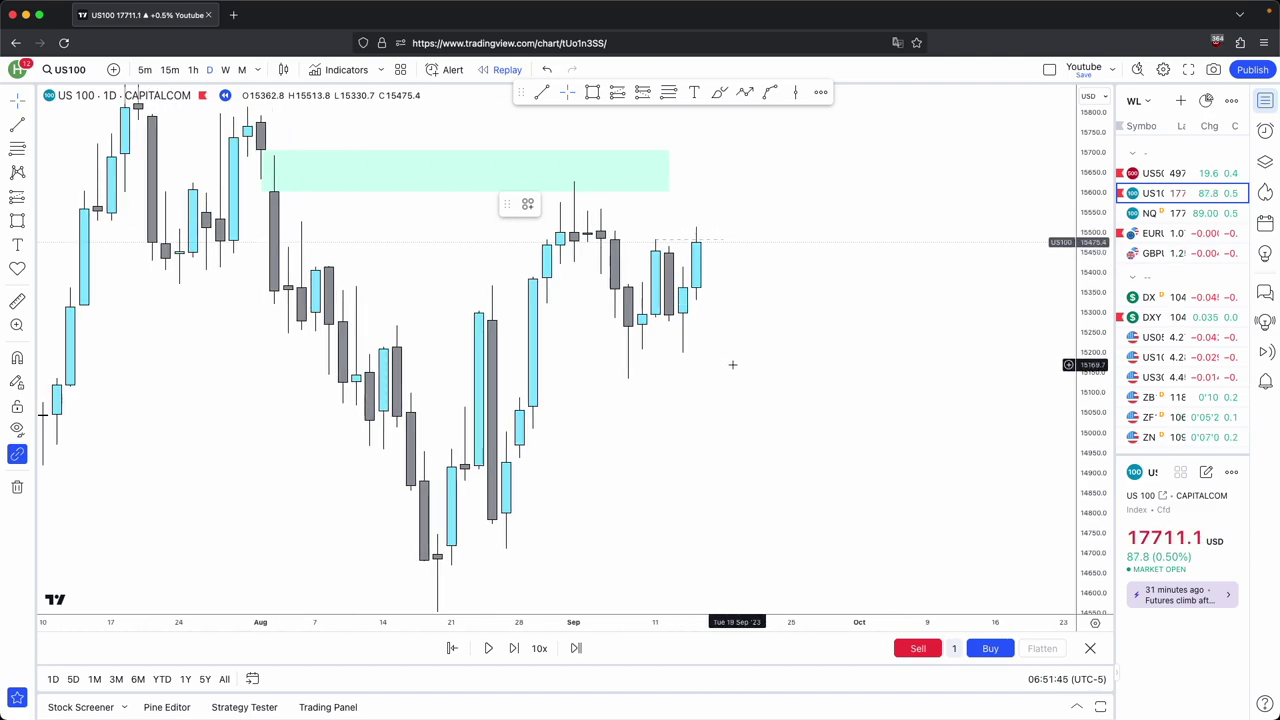
scroll(733, 353, right, 1)
Try to shorten the dashed sweep line to end at the 14 September candle
drag(712, 242, 682, 247)
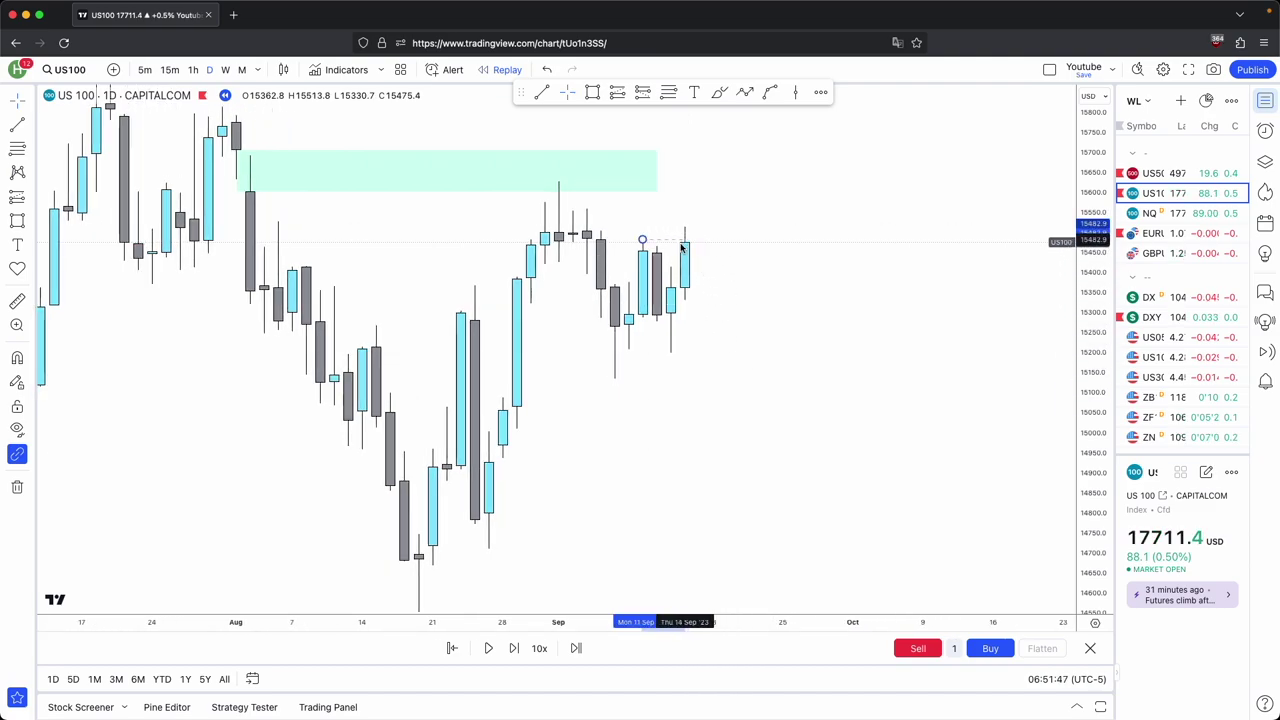
click(752, 272)
scroll(752, 272, right, 1)
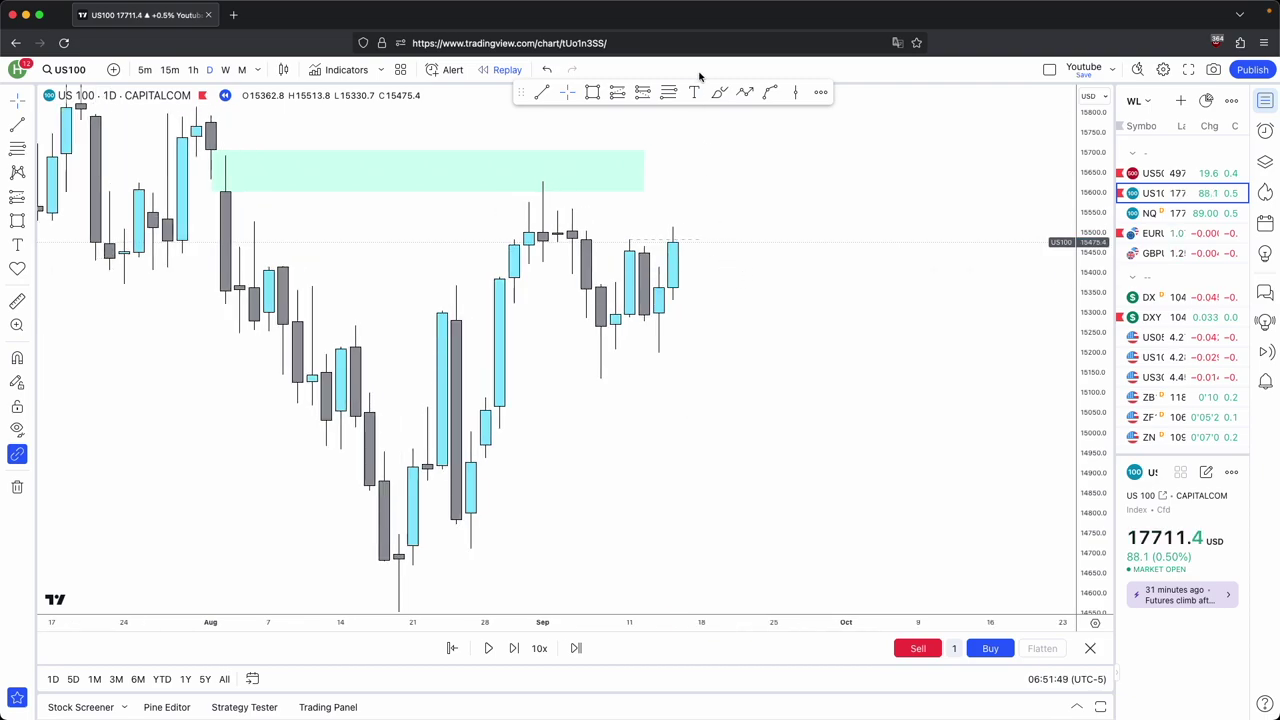
Advance the replay by two daily bars, to the 18 September candle
scroll(700, 243, left, 1)
scroll(701, 272, down, 1)
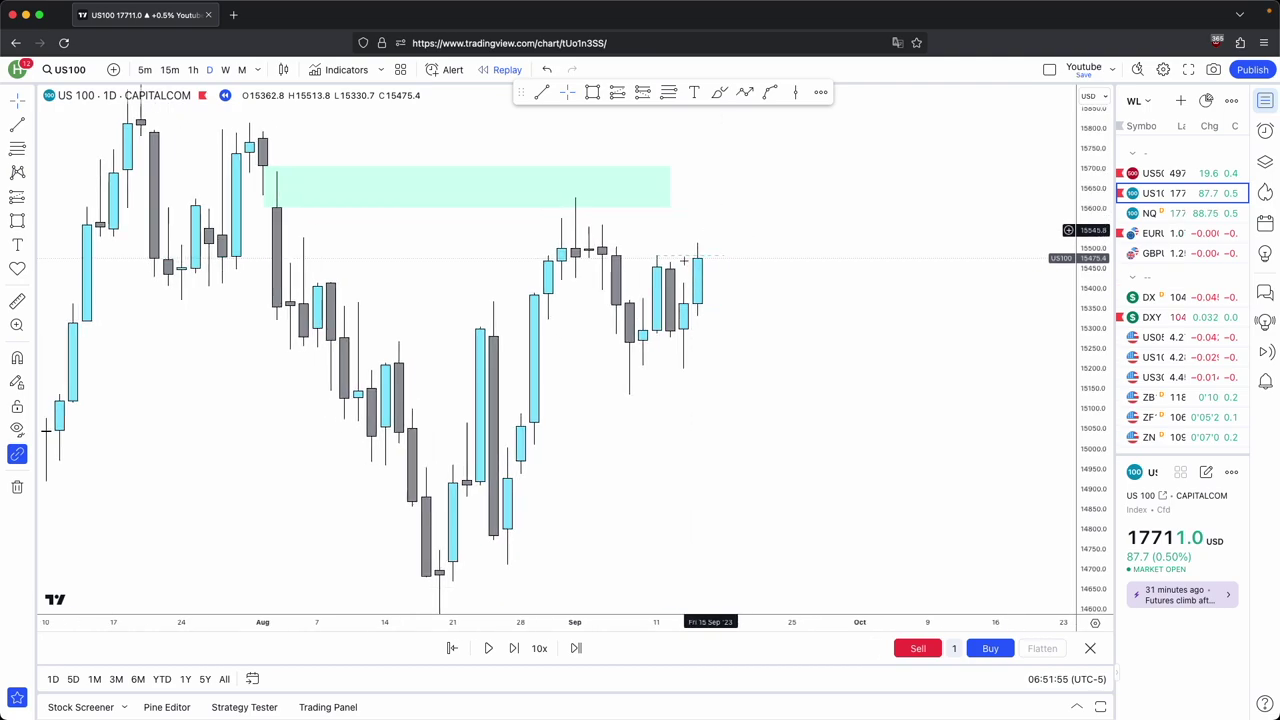
click(512, 648)
scroll(765, 293, up, 1)
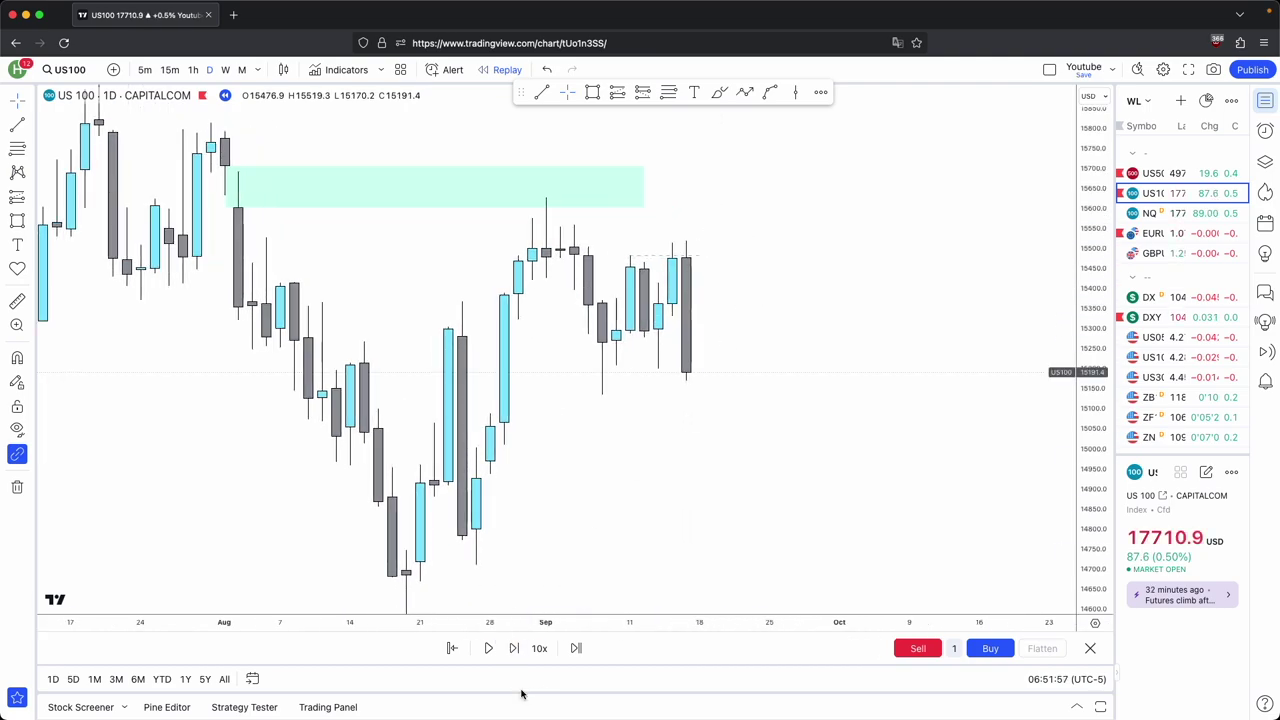
click(515, 649)
Draw a dashed arc from 14 to 18 September just above the candle highs that swept the 15482.9 line
drag(748, 382, 771, 380)
scroll(765, 374, up, 3)
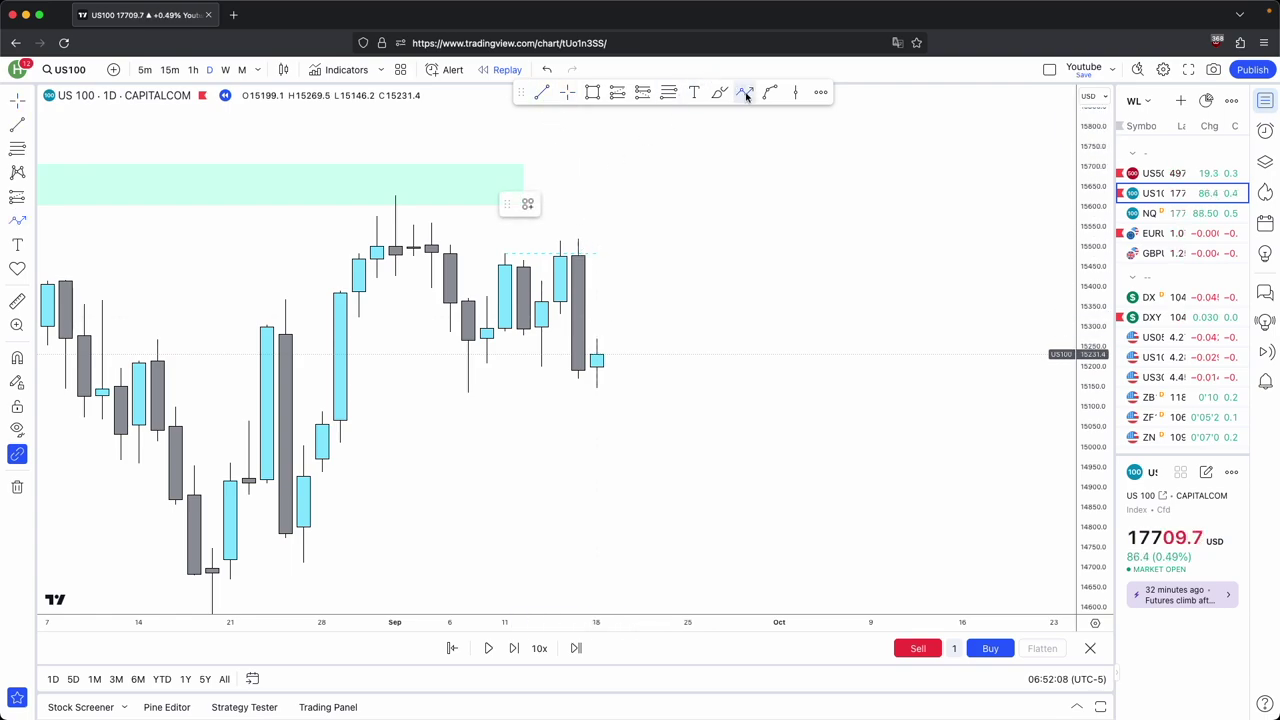
click(596, 232)
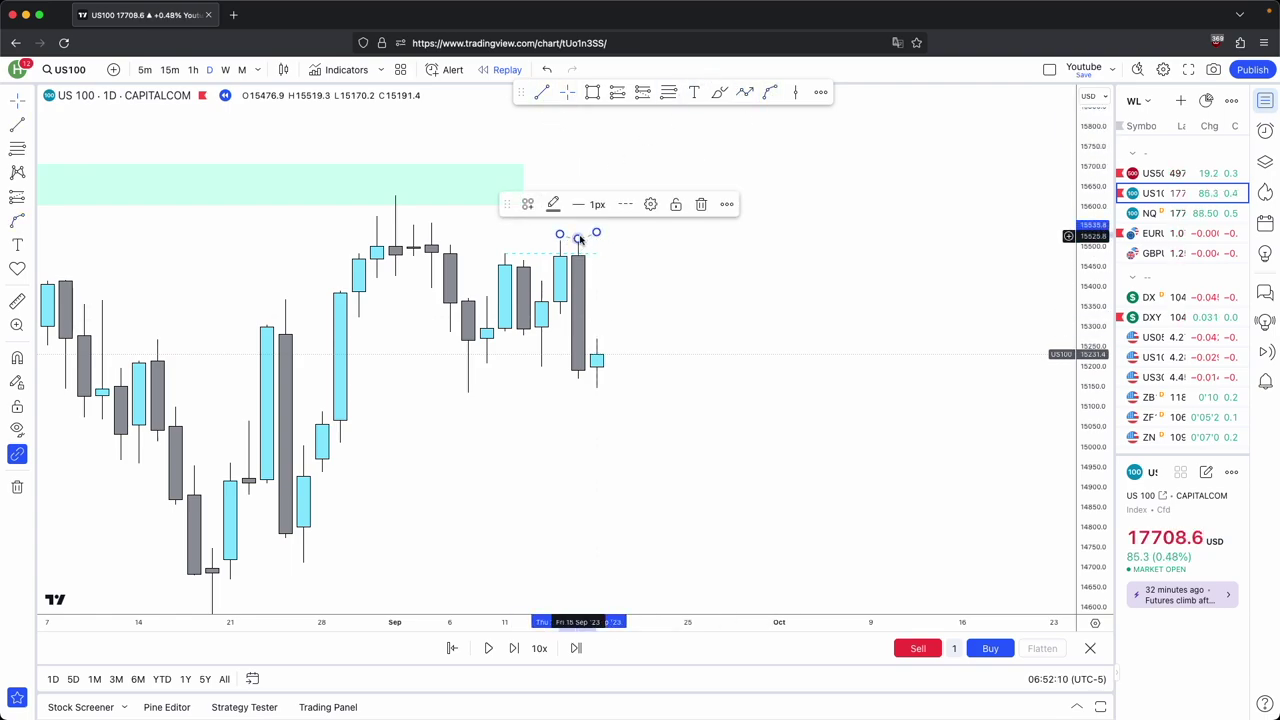
drag(634, 300, 711, 320)
scroll(710, 320, up, 1)
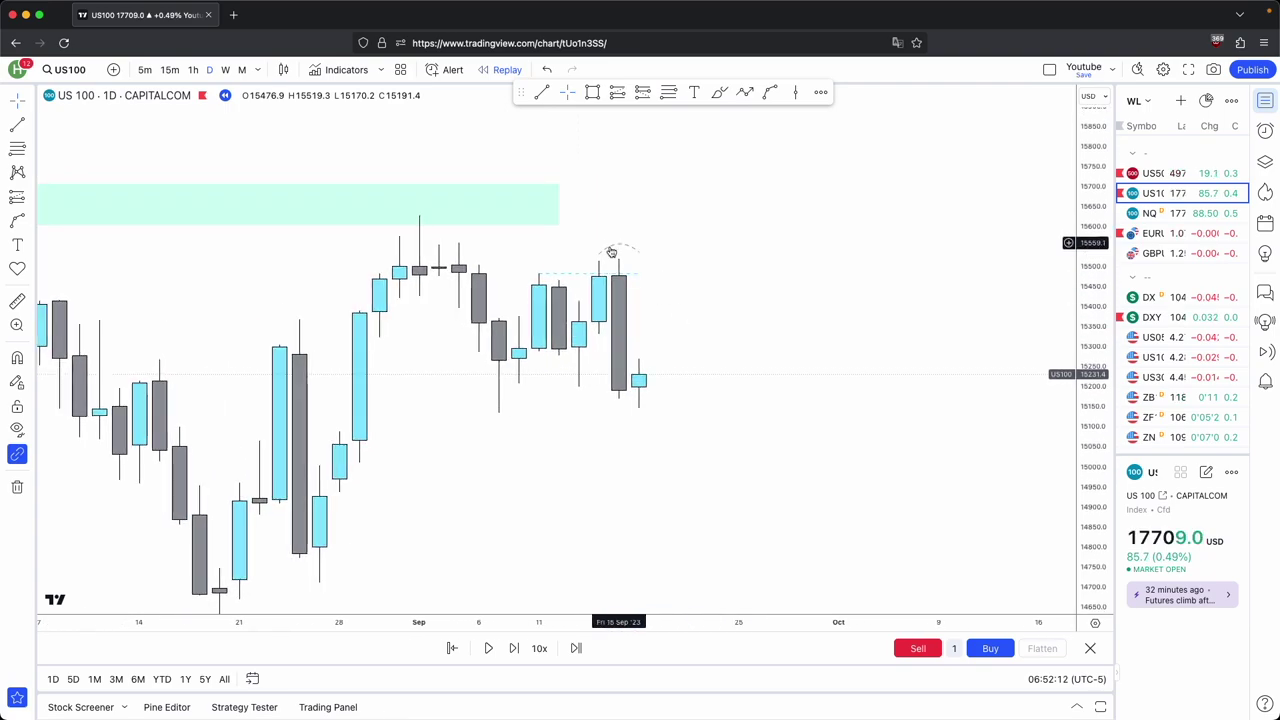
scroll(560, 210, left, 6)
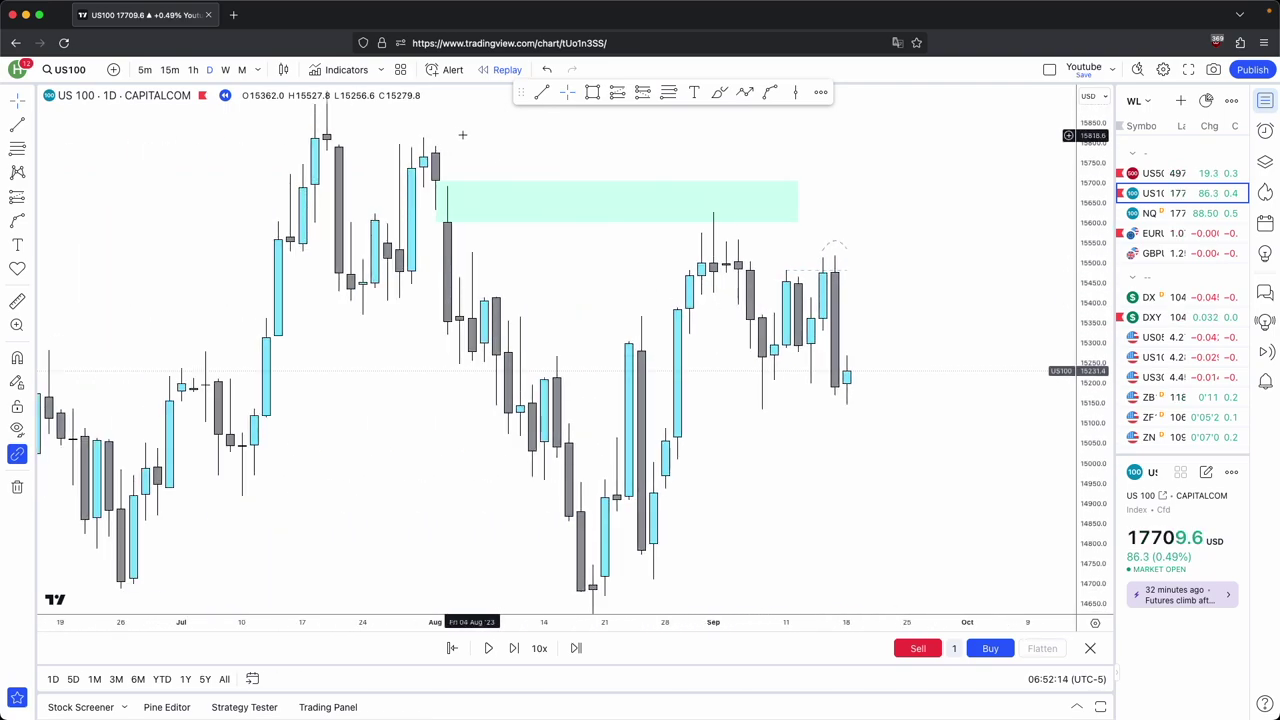
scroll(650, 320, right, 5)
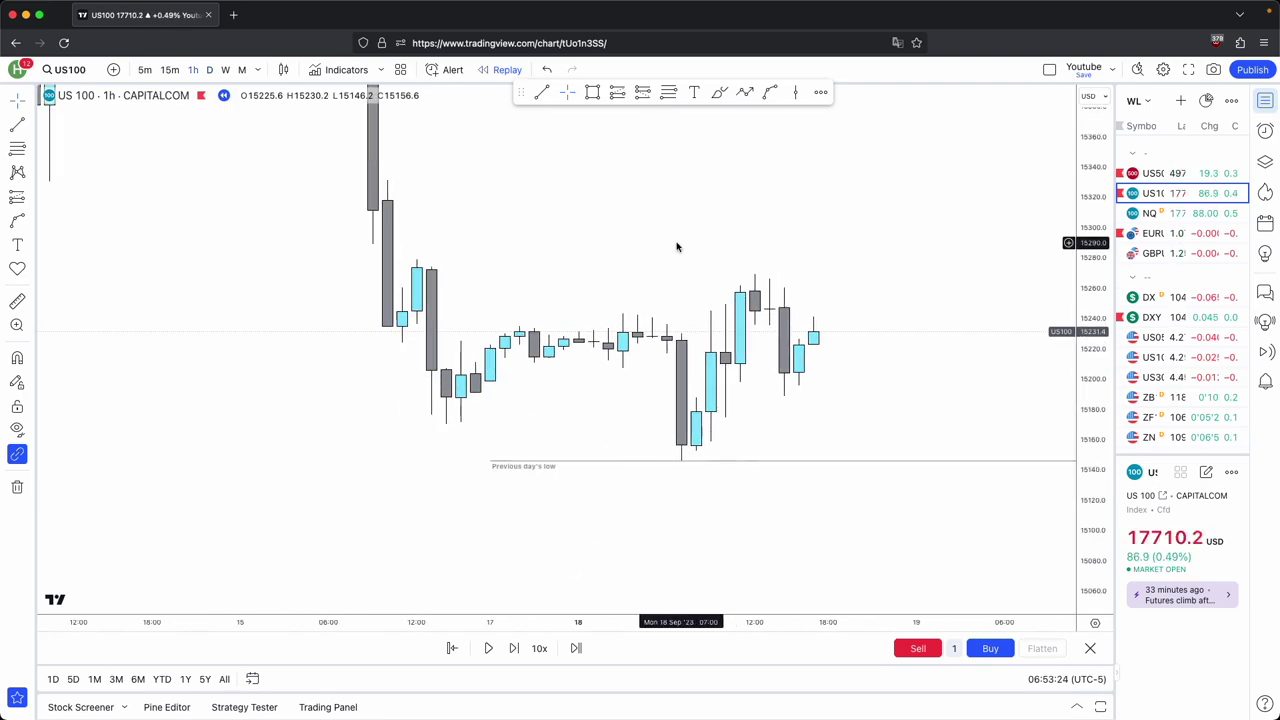
Advance the 1-hour replay bar by bar through 19 September until price breaks below the previous day's low line
drag(850, 272, 716, 303)
click(514, 647)
click(514, 647)
drag(1093, 330, 1093, 445)
click(514, 647)
click(514, 647)
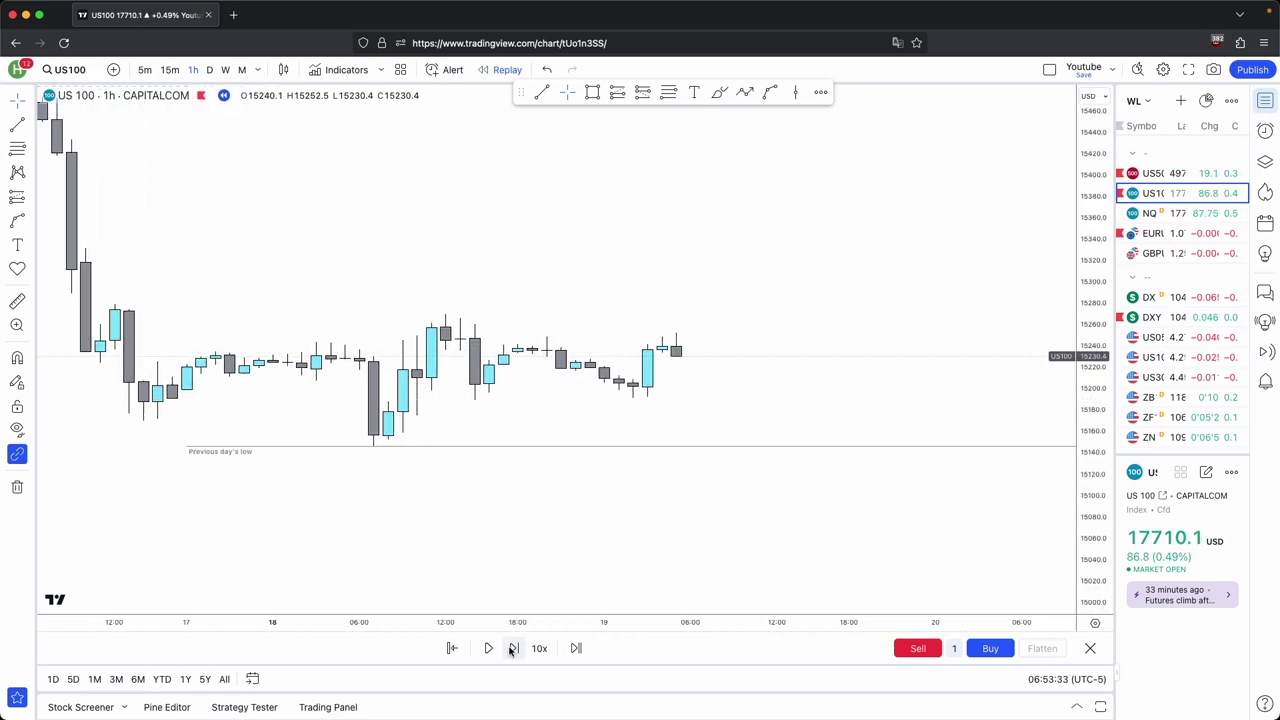
click(514, 647)
click(514, 647)
Switch the chart to the daily timeframe and delete the Previous week's low line
scroll(623, 411, down, 4)
scroll(857, 391, down, 4)
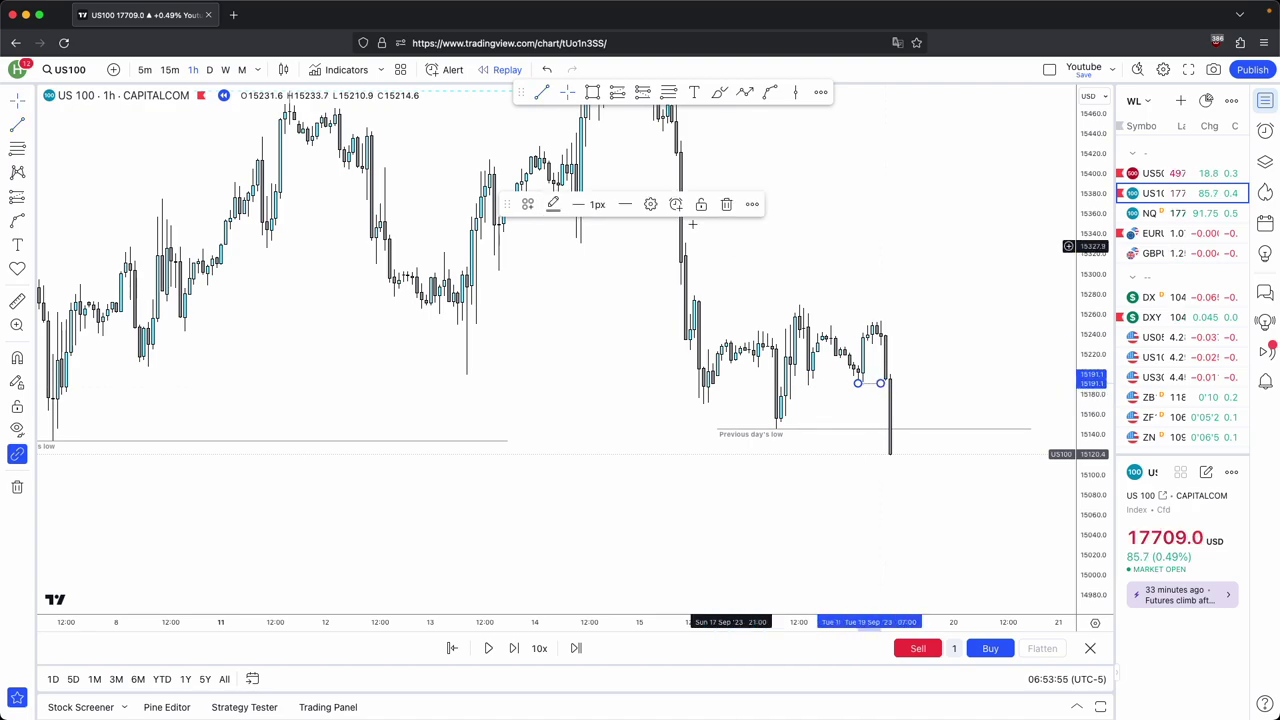
scroll(768, 419, down, 2)
scroll(735, 417, down, 2)
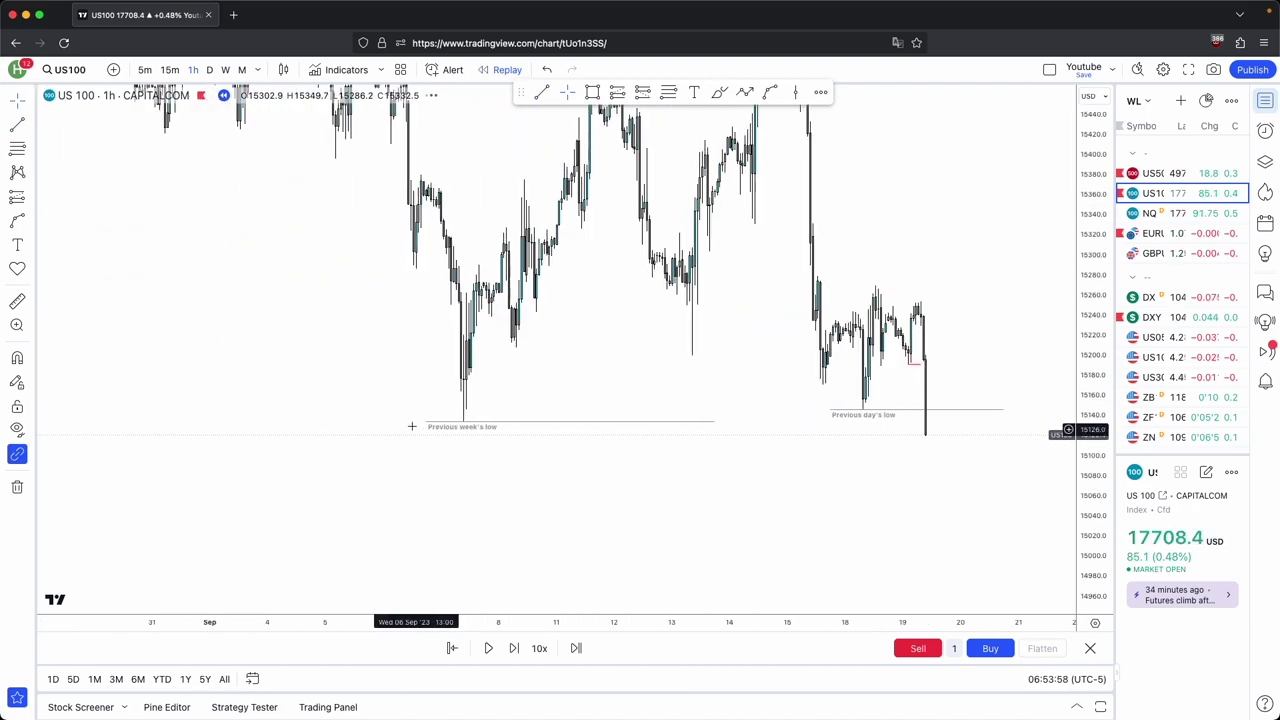
scroll(494, 423, down, 2)
scroll(552, 442, up, 2)
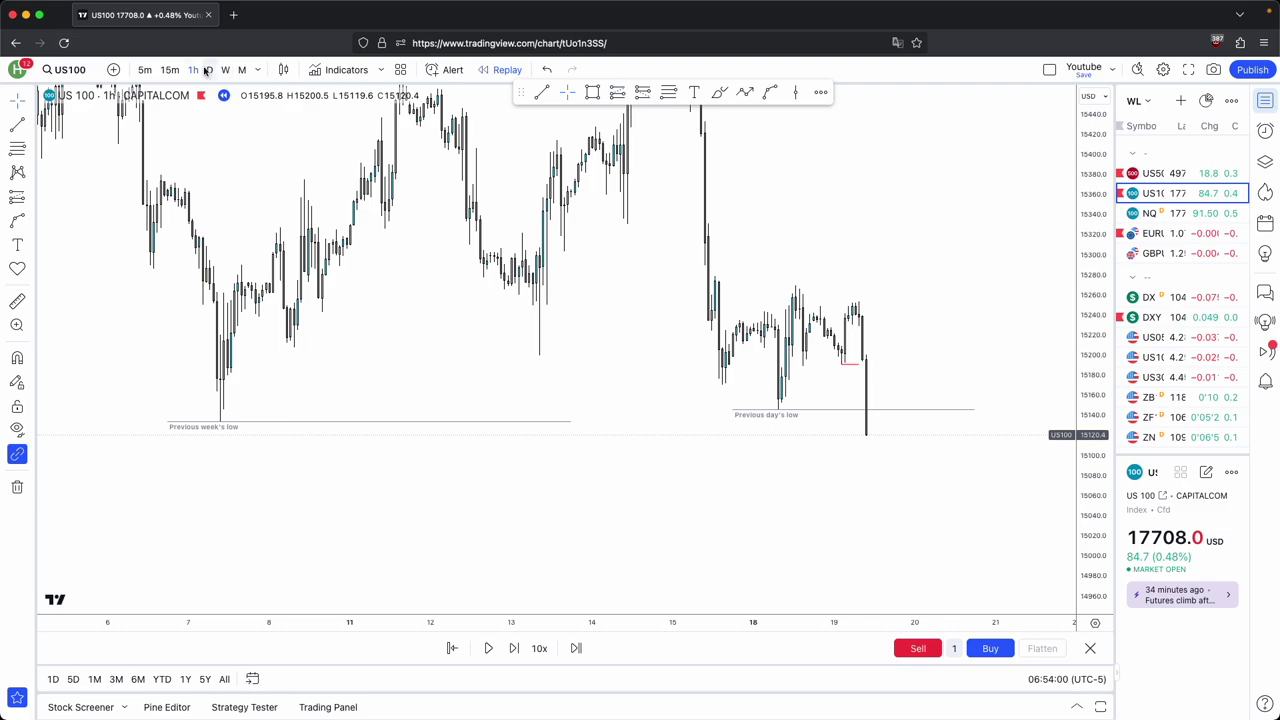
click(210, 70)
click(622, 421)
click(727, 206)
Copy the Previous day's low line to the latest daily candle's low at 15064.9 and delete the original at 15146.2
drag(649, 409, 643, 543)
click(700, 419)
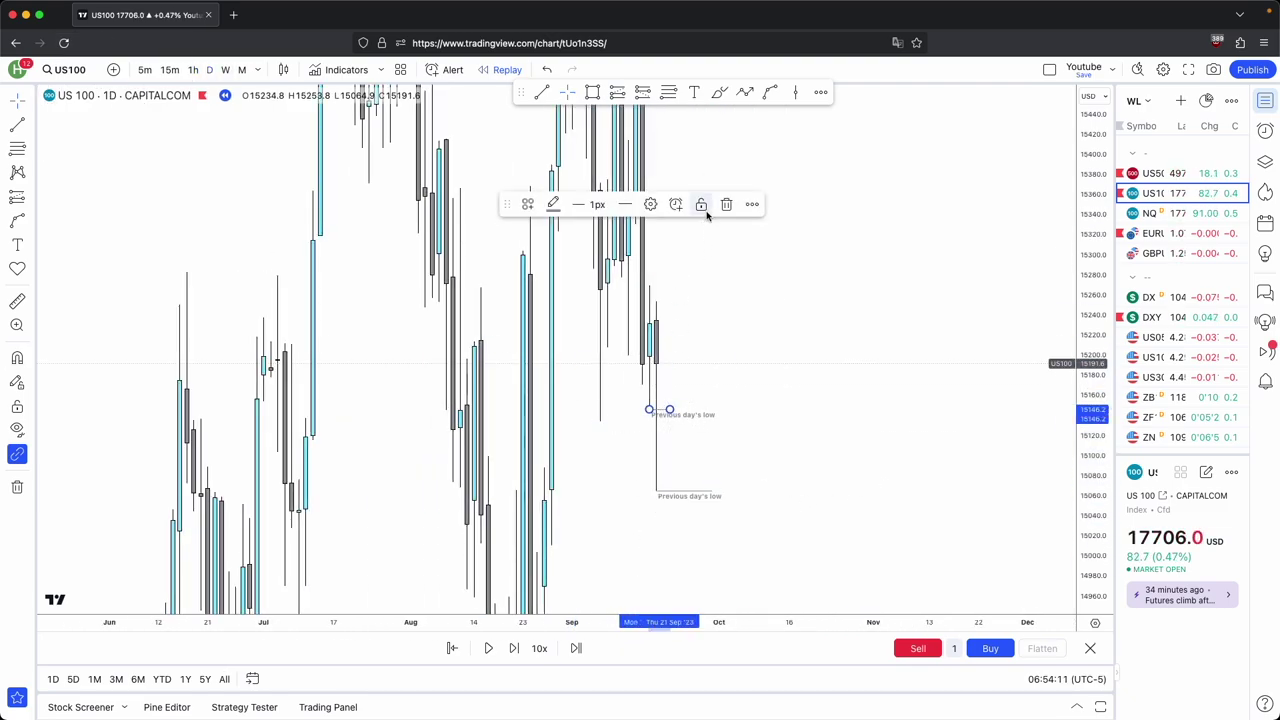
drag(803, 403, 830, 389)
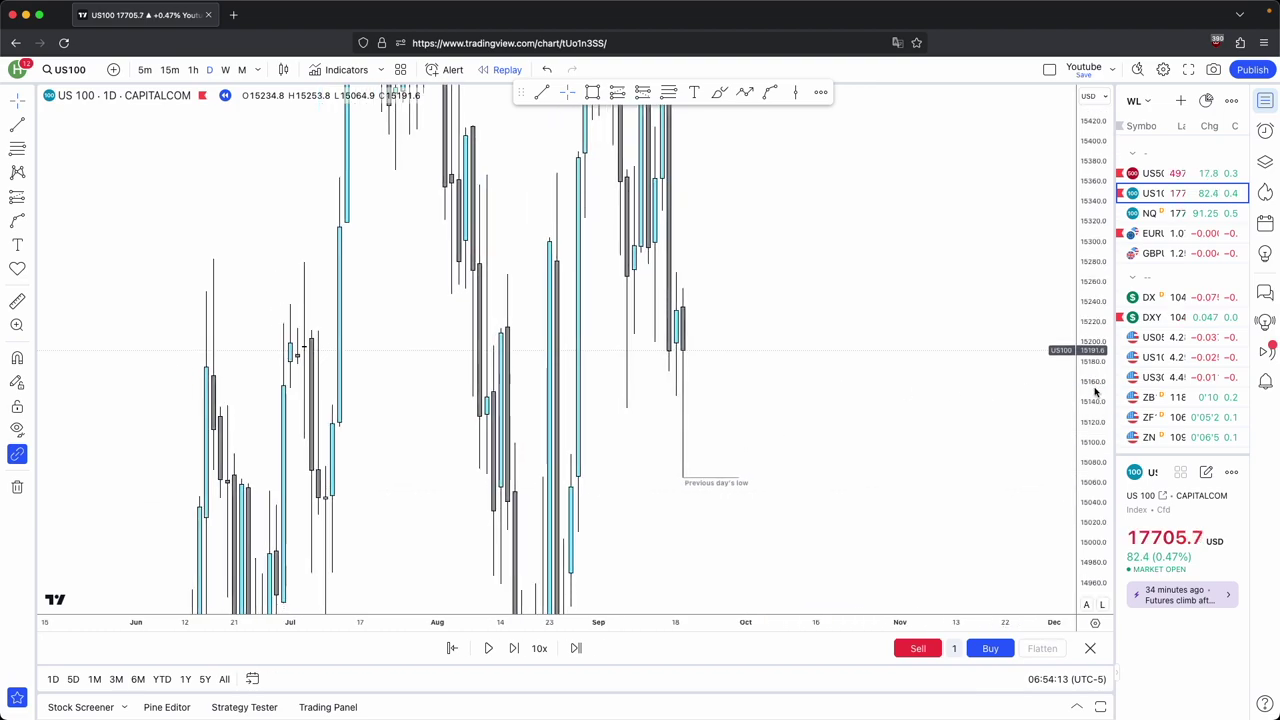
drag(1094, 389, 1092, 612)
scroll(992, 551, up, 1)
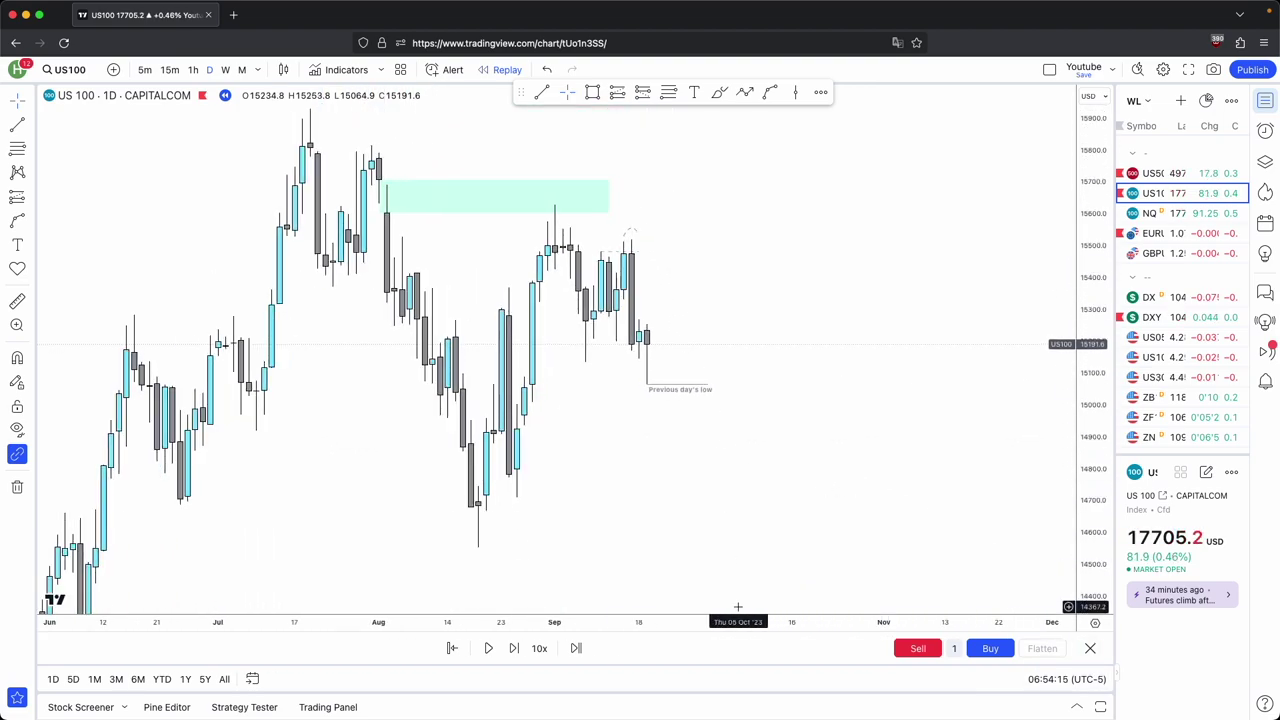
Switch the chart to the 1-hour timeframe and advance the replay bar by bar into the morning of 20 September
click(192, 70)
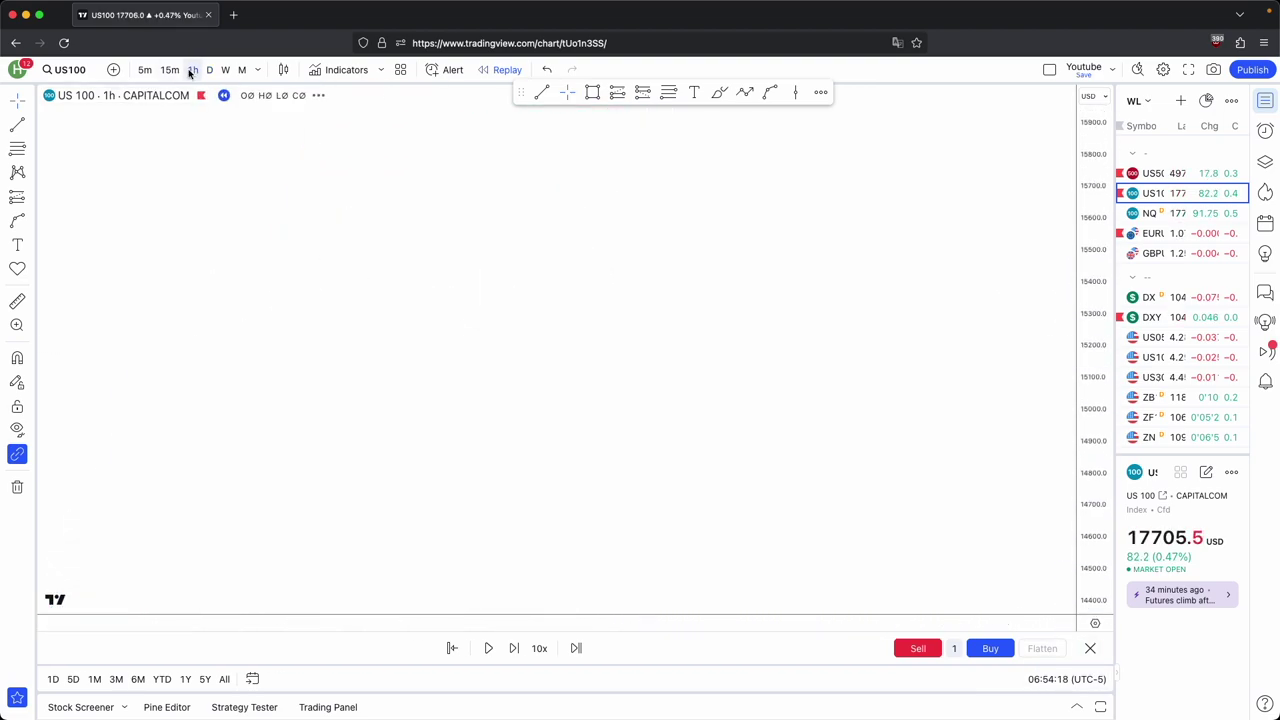
drag(1092, 500, 1092, 300)
click(515, 648)
click(515, 648)
click(515, 648)
drag(457, 466, 580, 470)
click(517, 648)
click(517, 648)
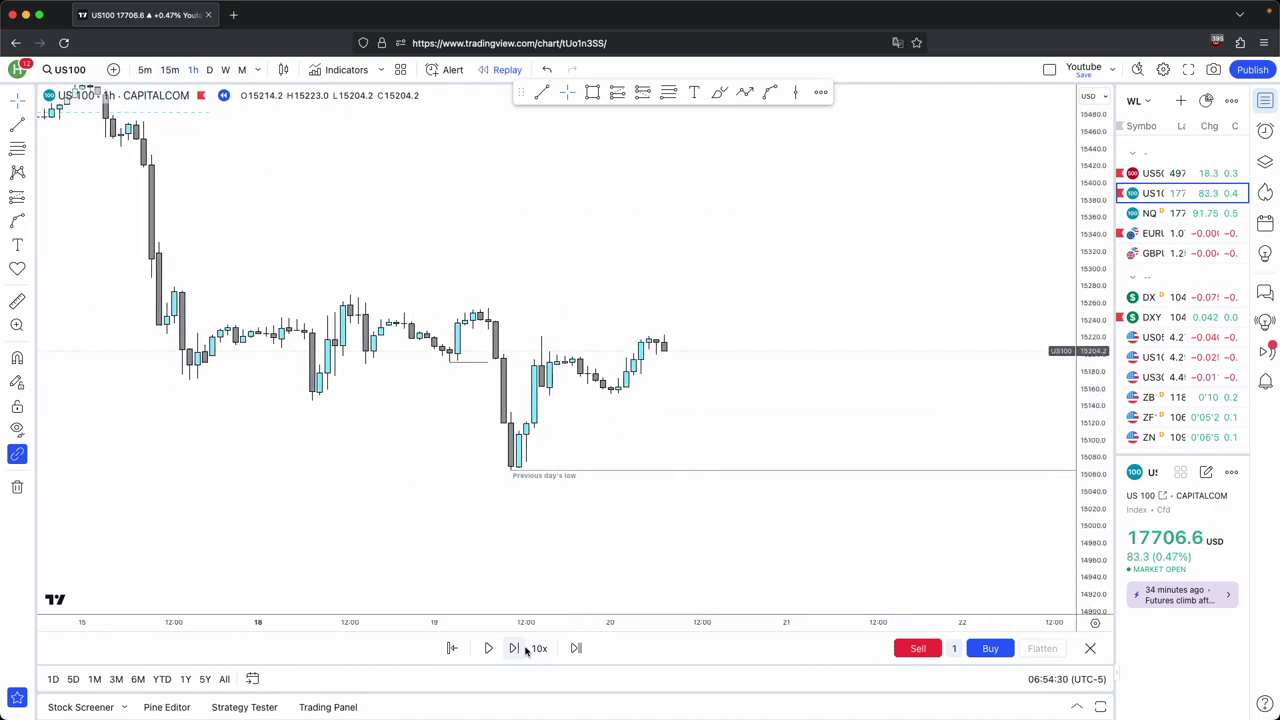
Advance the 1-hour replay to the 10:00 candle and mark the 19 September 14:00 high at 15221.2 with a dashed horizontal line
click(517, 648)
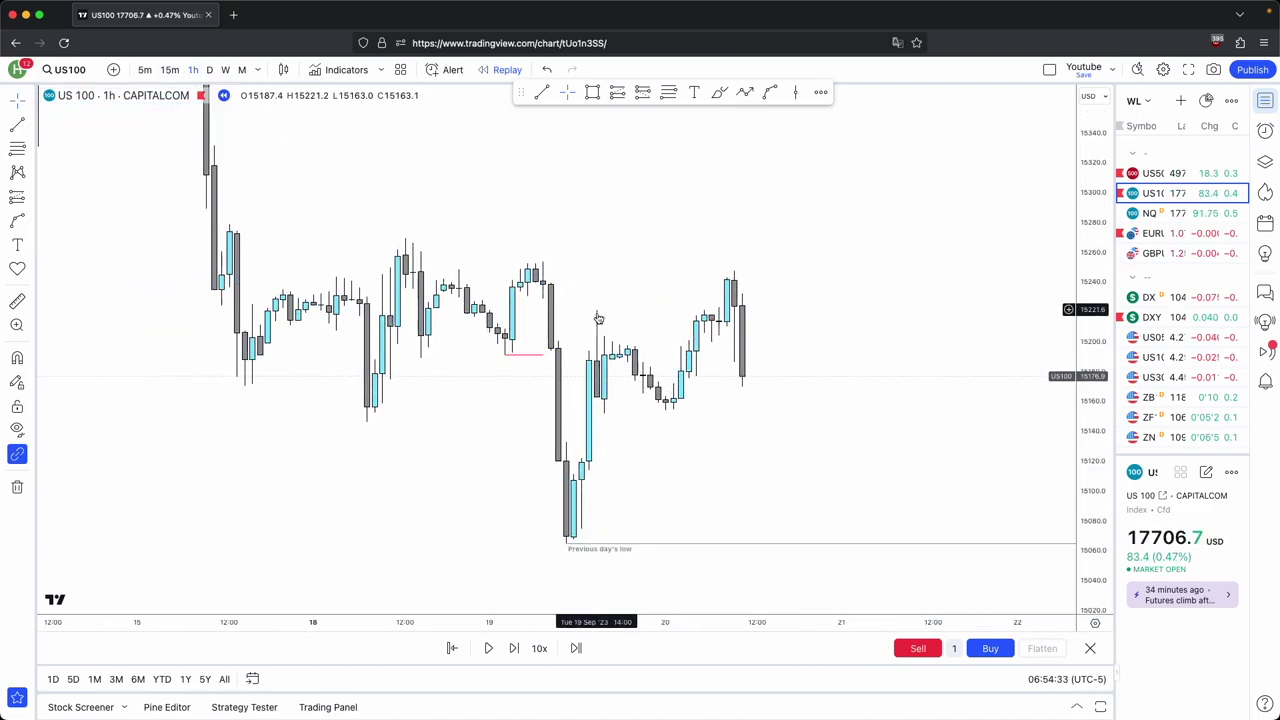
click(539, 92)
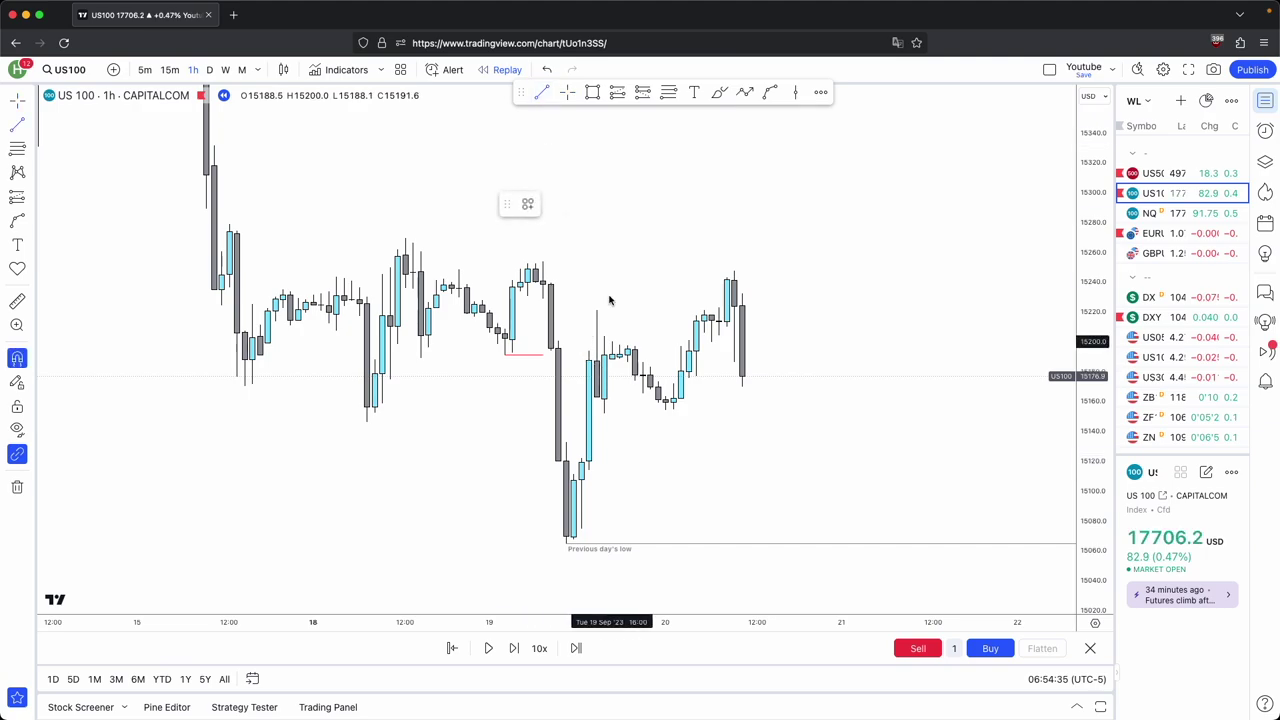
click(598, 301)
click(706, 311)
click(552, 206)
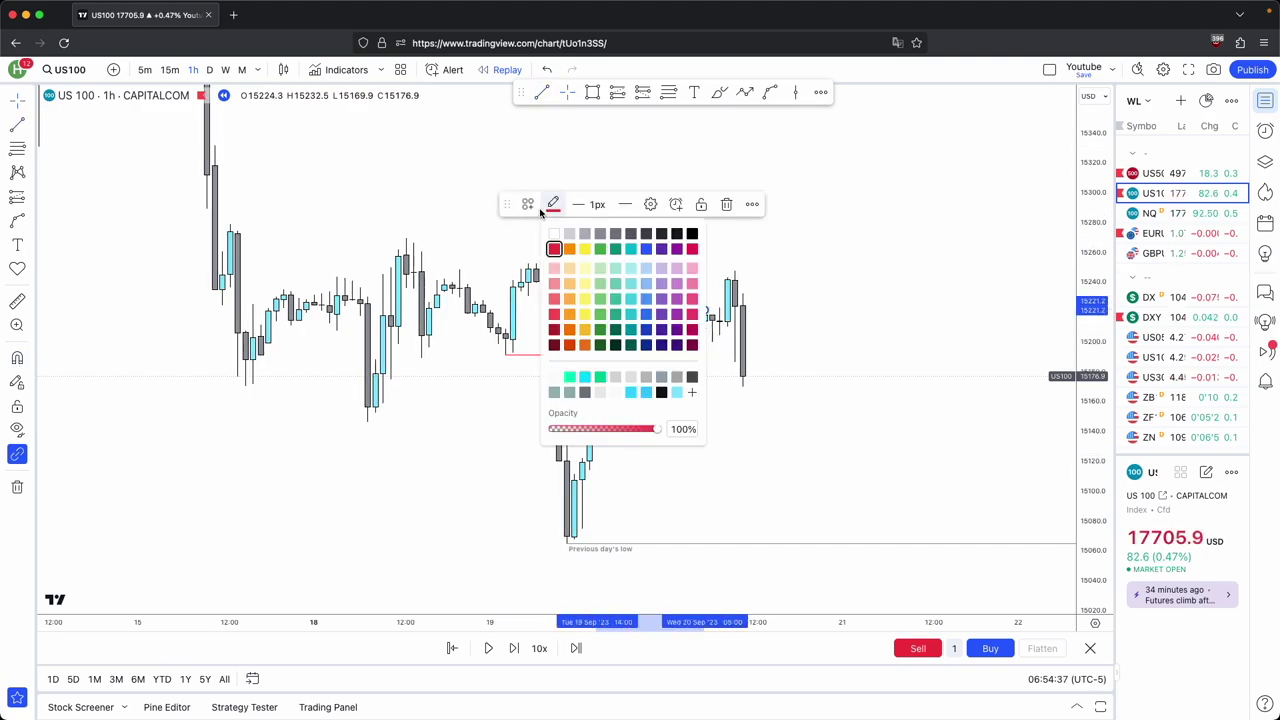
click(529, 205)
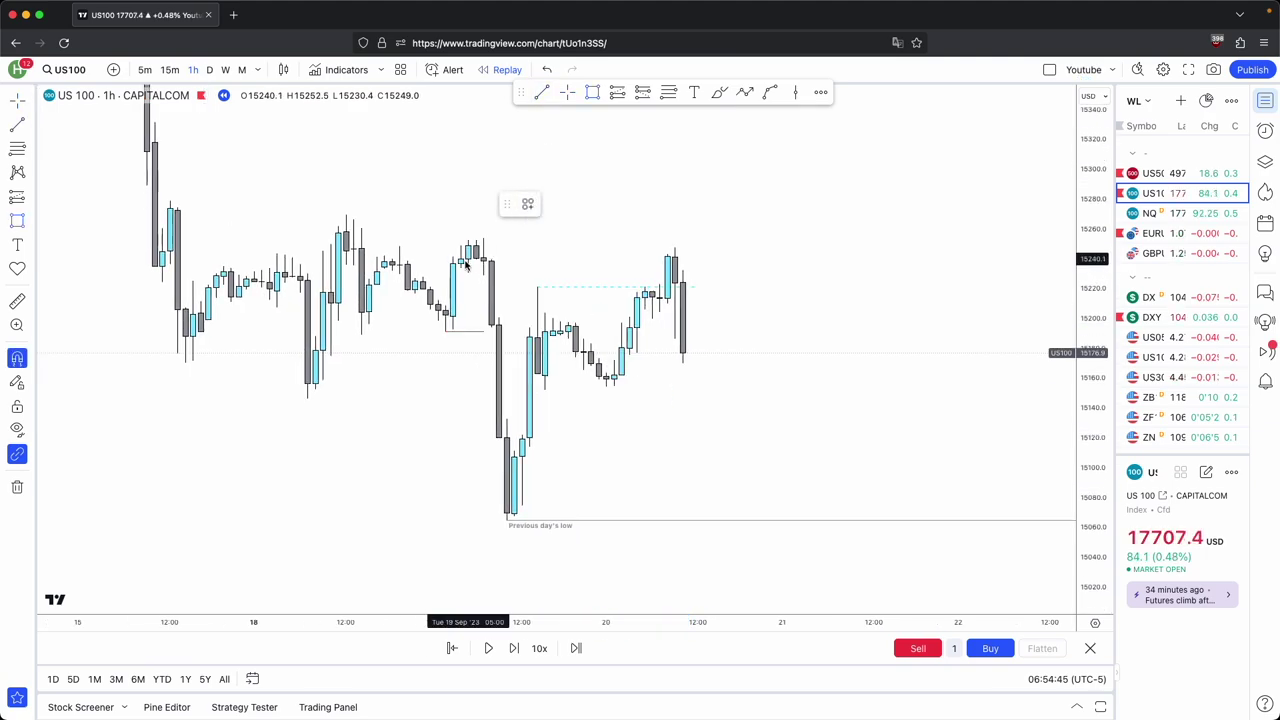
Mark the gap zone between about 15249 and 15237 with a rectangle running from the early 19 September candles past the latest candle
click(467, 249)
click(697, 265)
click(722, 300)
mouse_move(724, 347)
mouse_down()
mouse_move(861, 310)
mouse_move(768, 350)
mouse_up()
scroll(861, 310, up, 3)
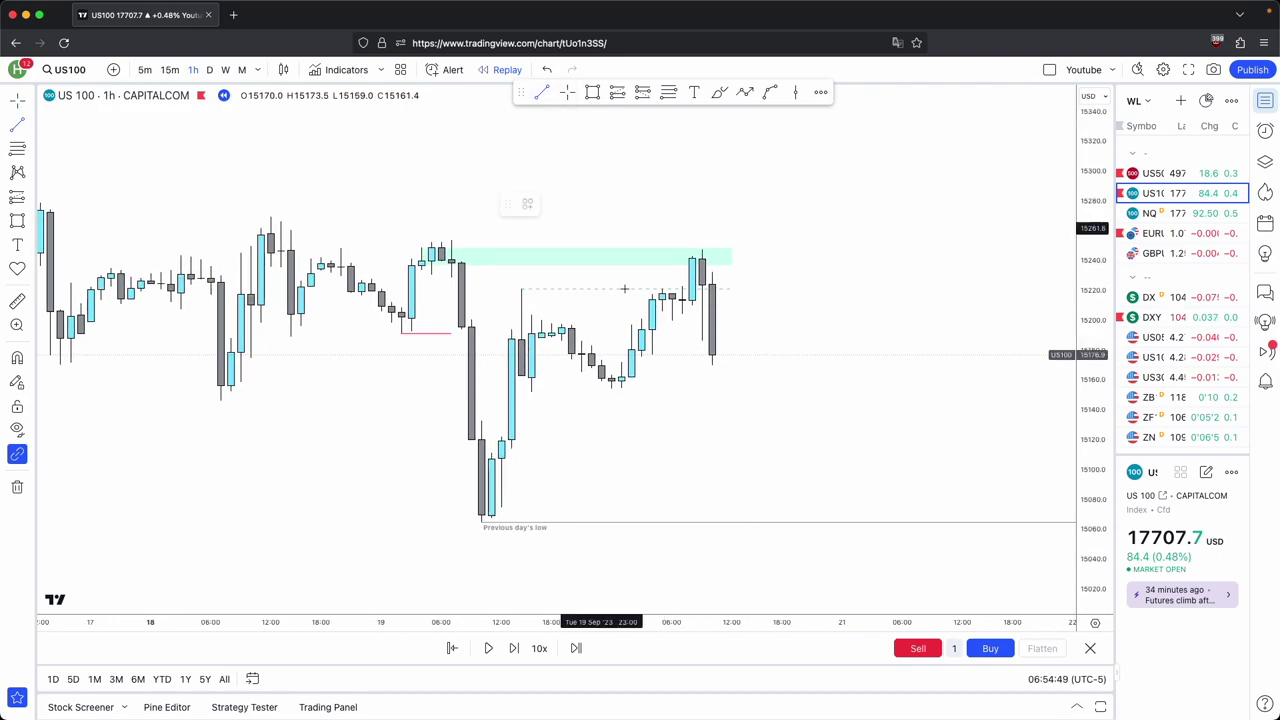
Draw a short horizontal line under the 20 September 06:00 swing low at about 15200 and colour it black
key(super)
click(693, 324)
click(551, 210)
click(694, 236)
click(857, 281)
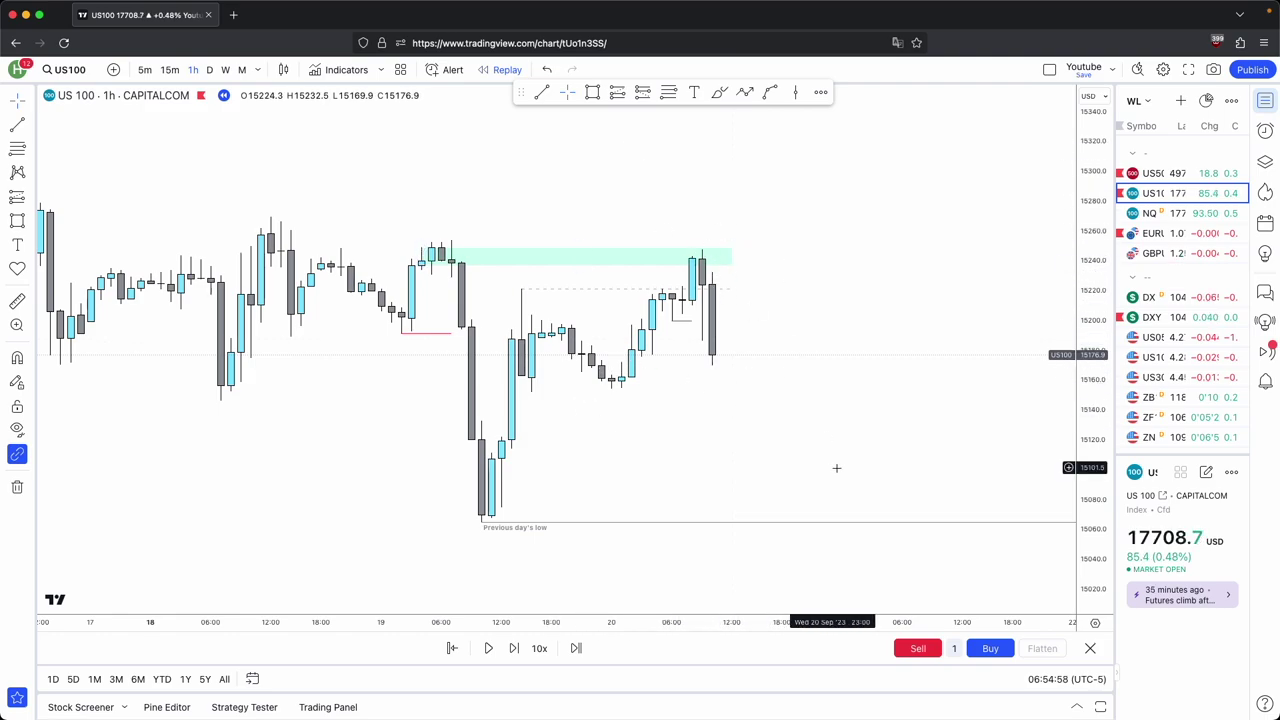
Switch the chart to the 5-minute timeframe and bring the 20 September morning price action into view
drag(826, 433, 691, 406)
scroll(691, 412, down, 2)
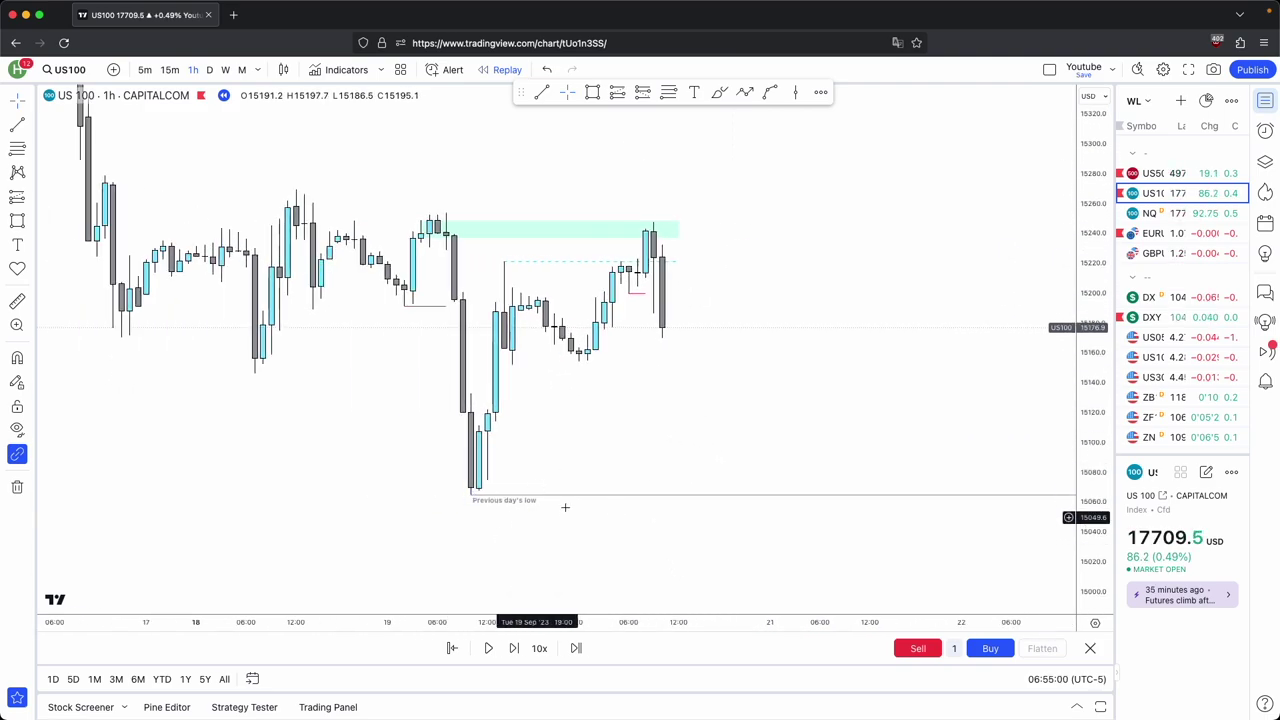
scroll(608, 474, up, 1)
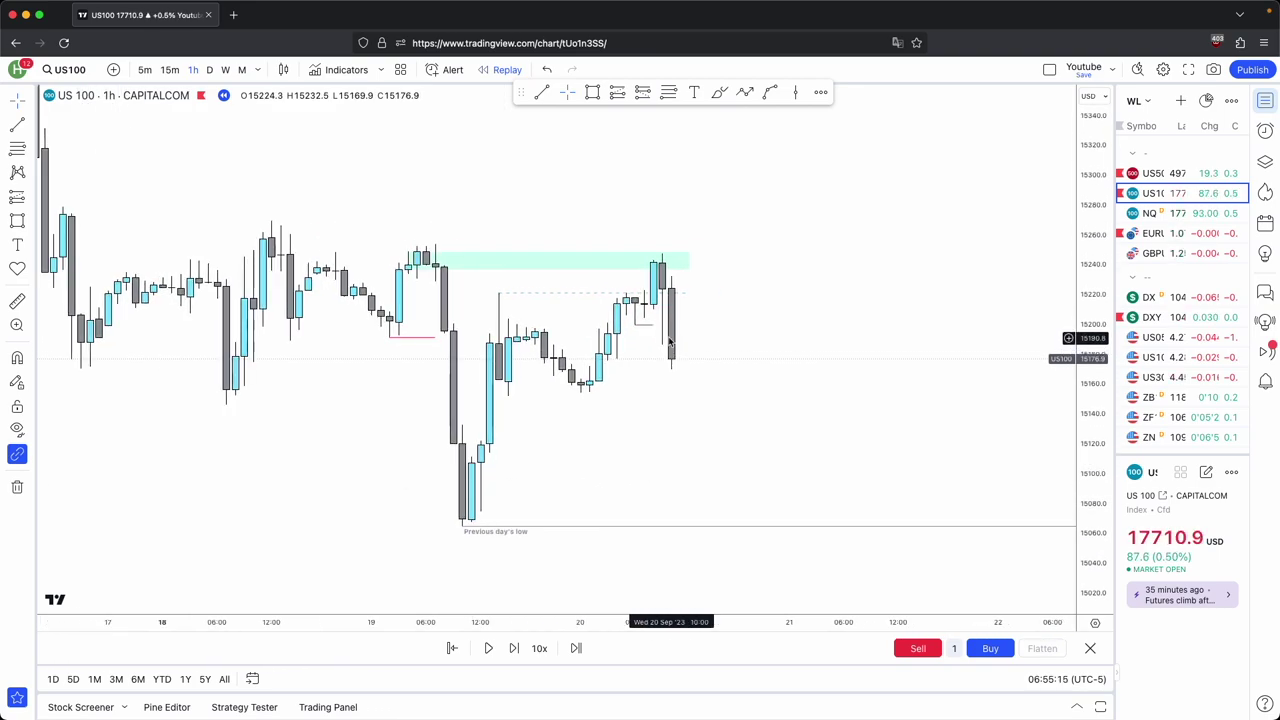
scroll(660, 345, up, 1)
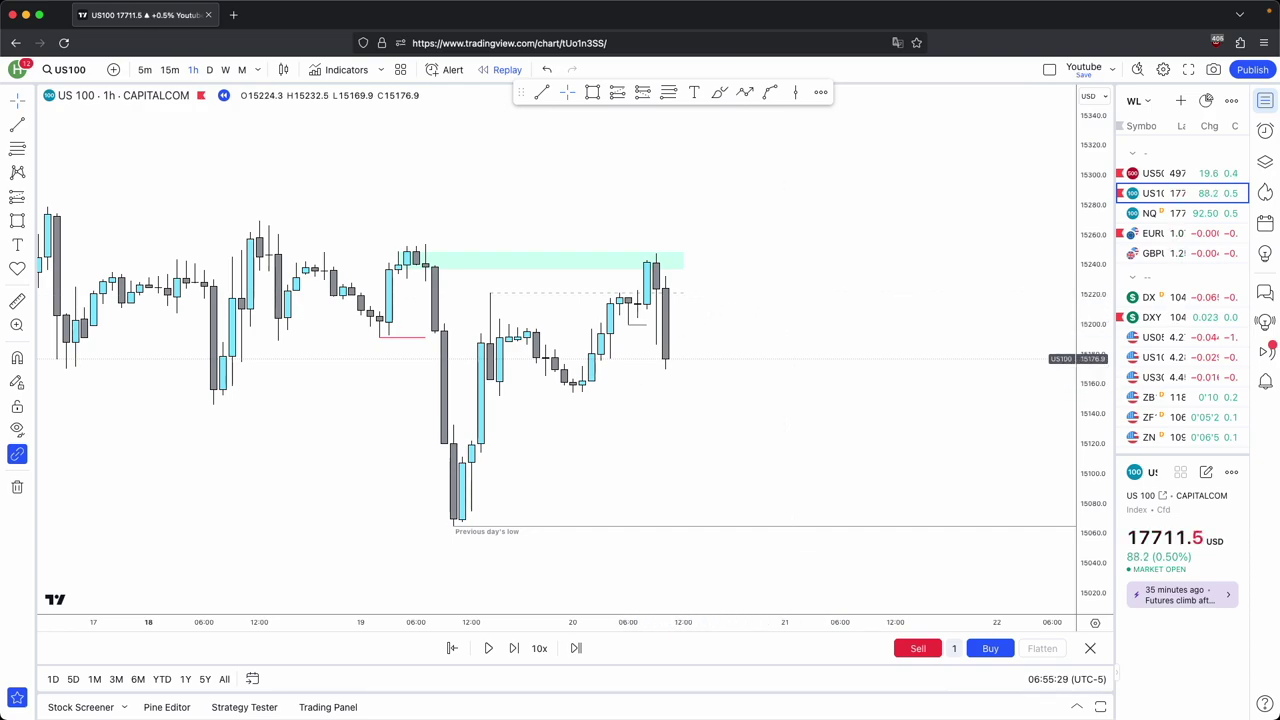
click(145, 69)
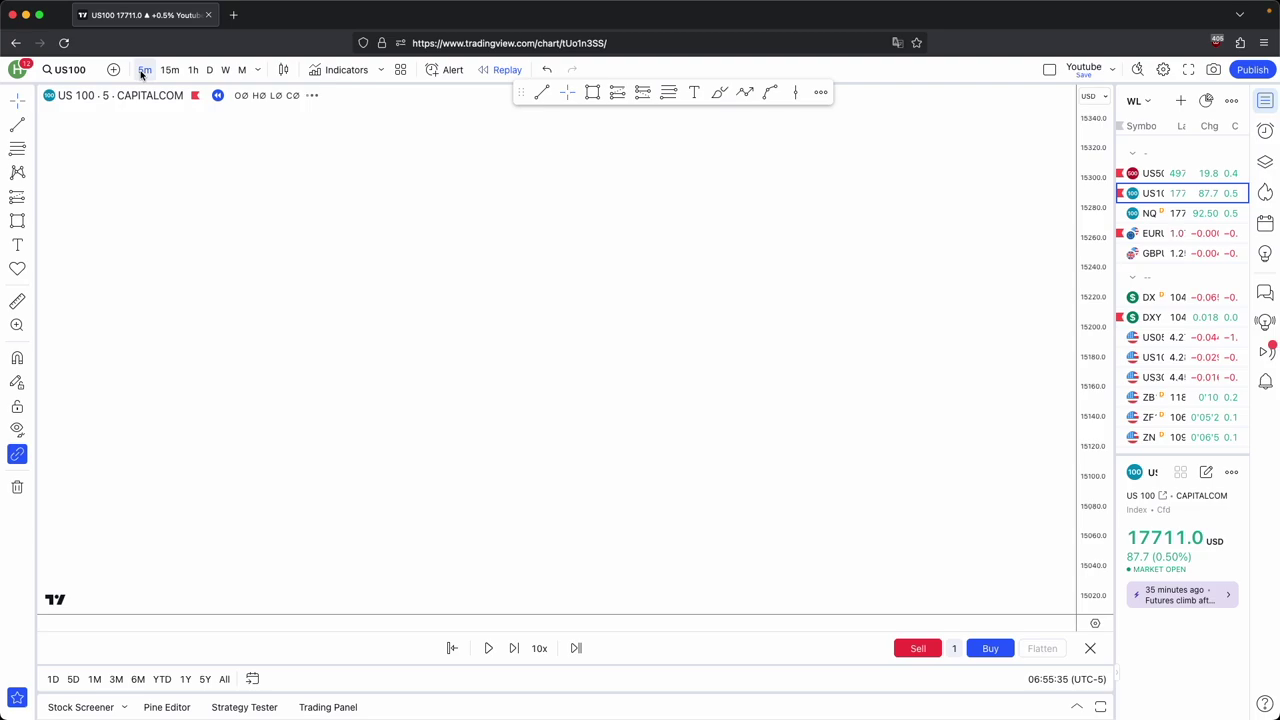
scroll(556, 240, down, 4)
scroll(551, 122, up, 3)
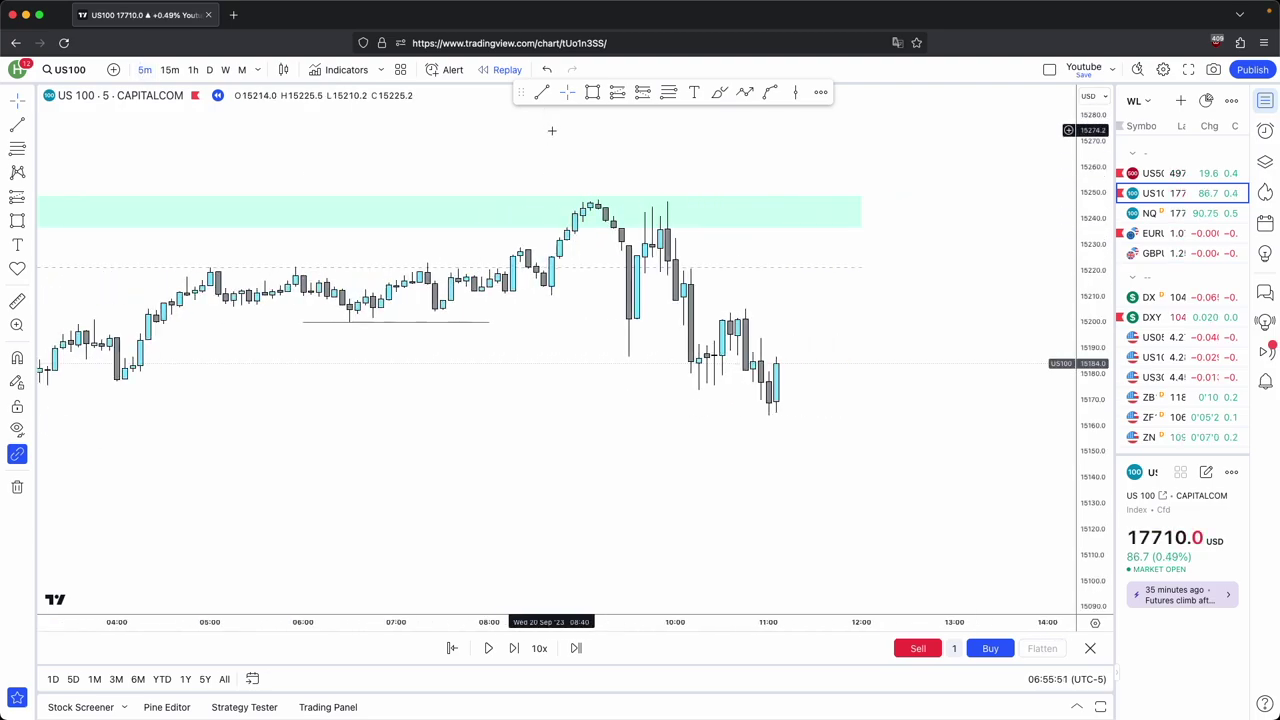
Mark the swing lows at about 15210 and 15186.6 with short horizontal lines, deleting each line after drawing it
click(541, 92)
click(551, 295)
shift+click(613, 298)
click(726, 204)
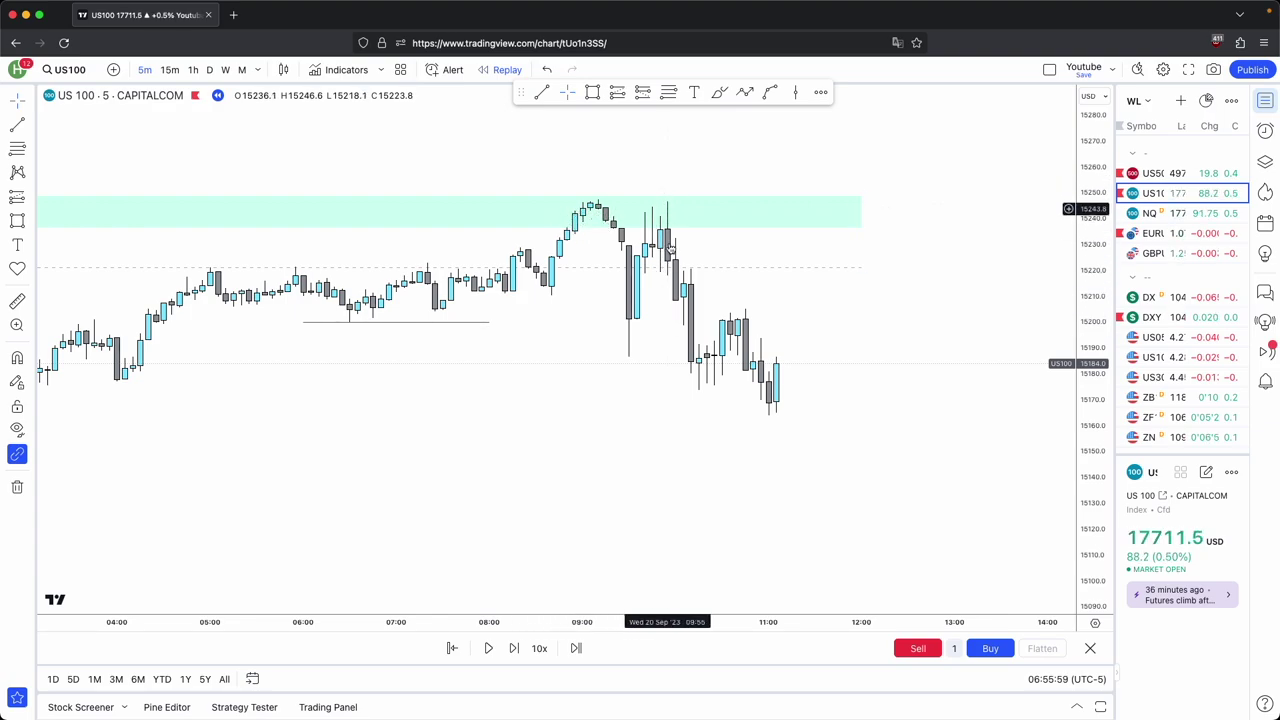
click(541, 93)
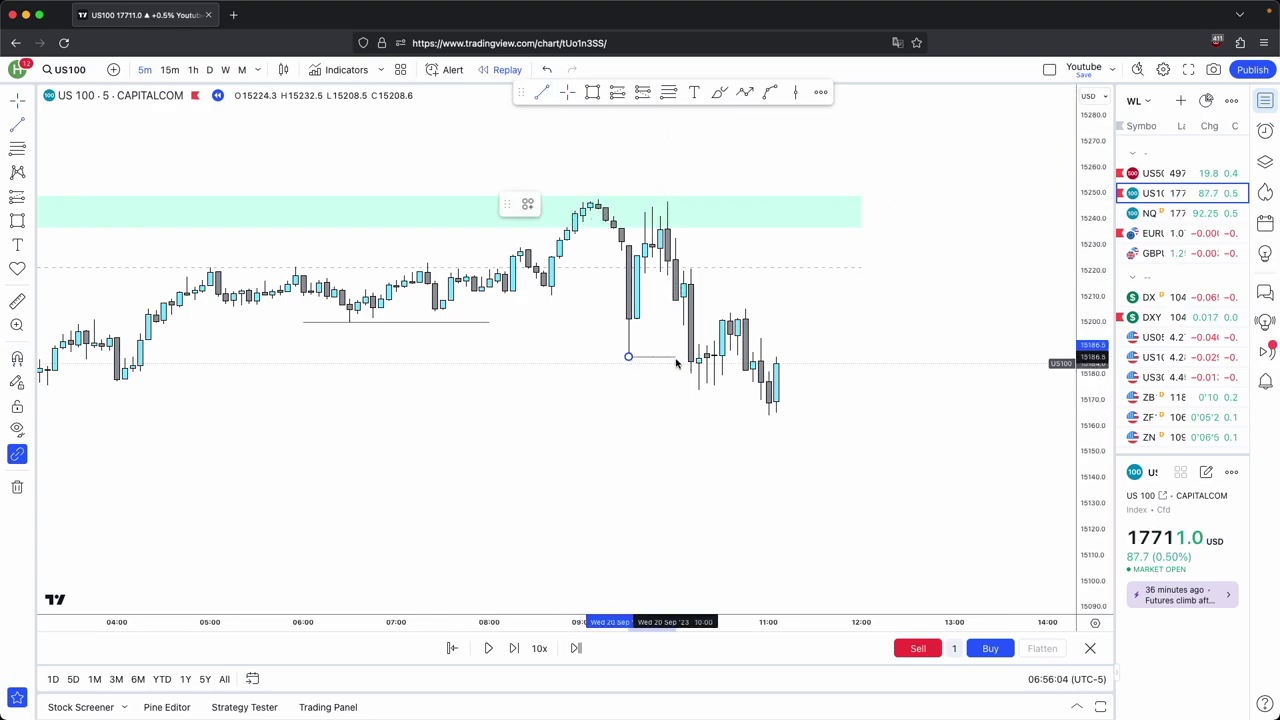
click(676, 363)
click(726, 204)
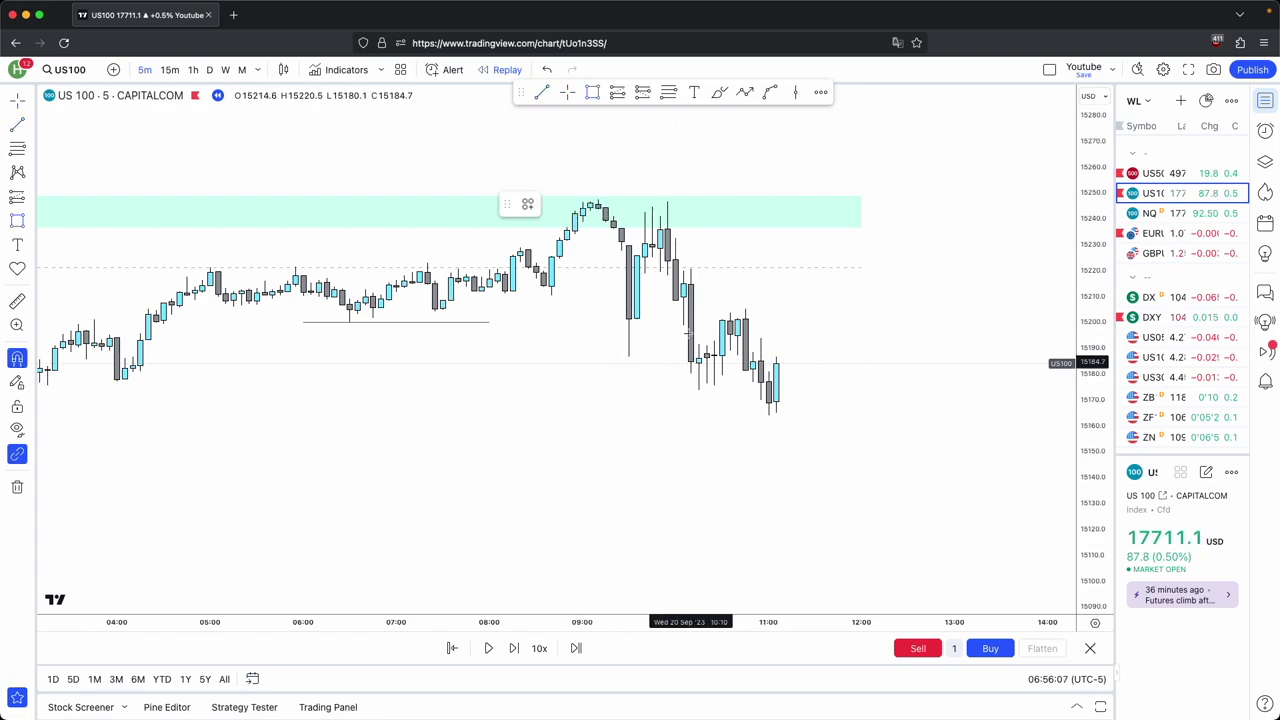
Draw a rectangle over the gap left by the drop after 10:00, extend it past the latest candle and delete it
click(686, 328)
drag(691, 335, 786, 345)
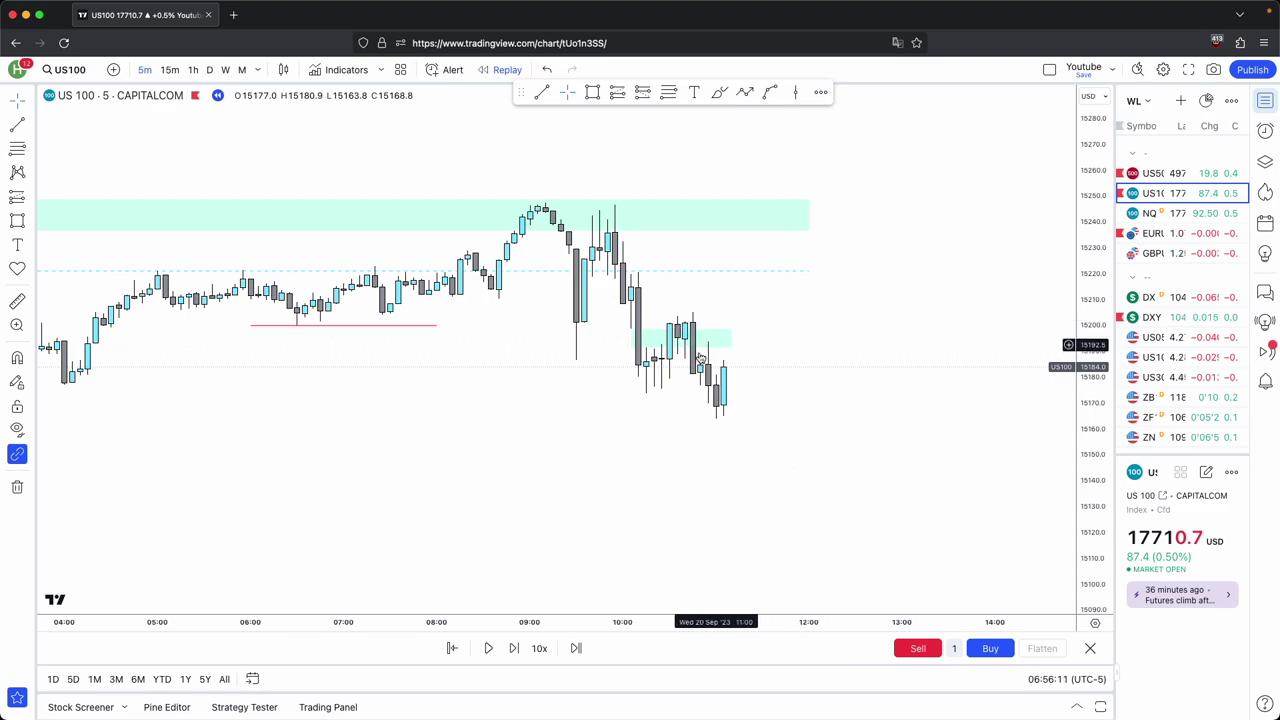
click(731, 330)
click(726, 204)
Place a short position at the 10:55 candle with entry 15181.7, stop at 15207.4 and target at 15139.2
drag(803, 411, 780, 374)
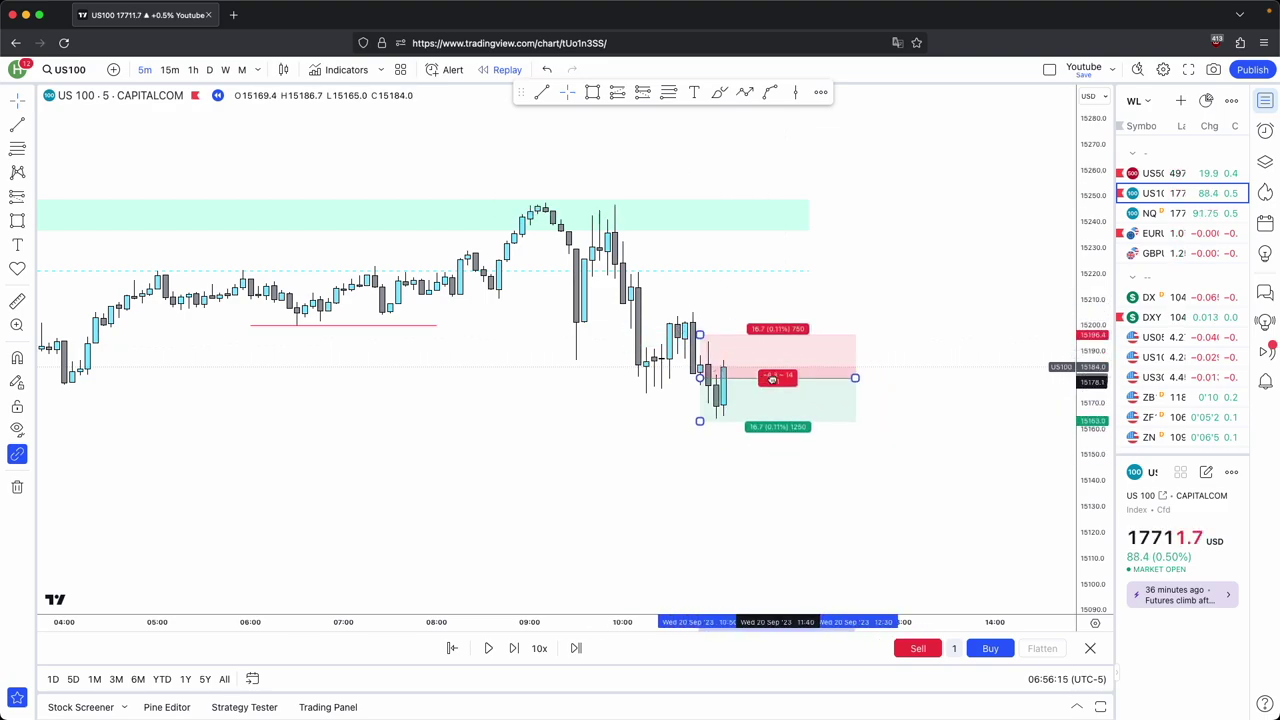
drag(708, 325, 707, 301)
drag(708, 415, 688, 483)
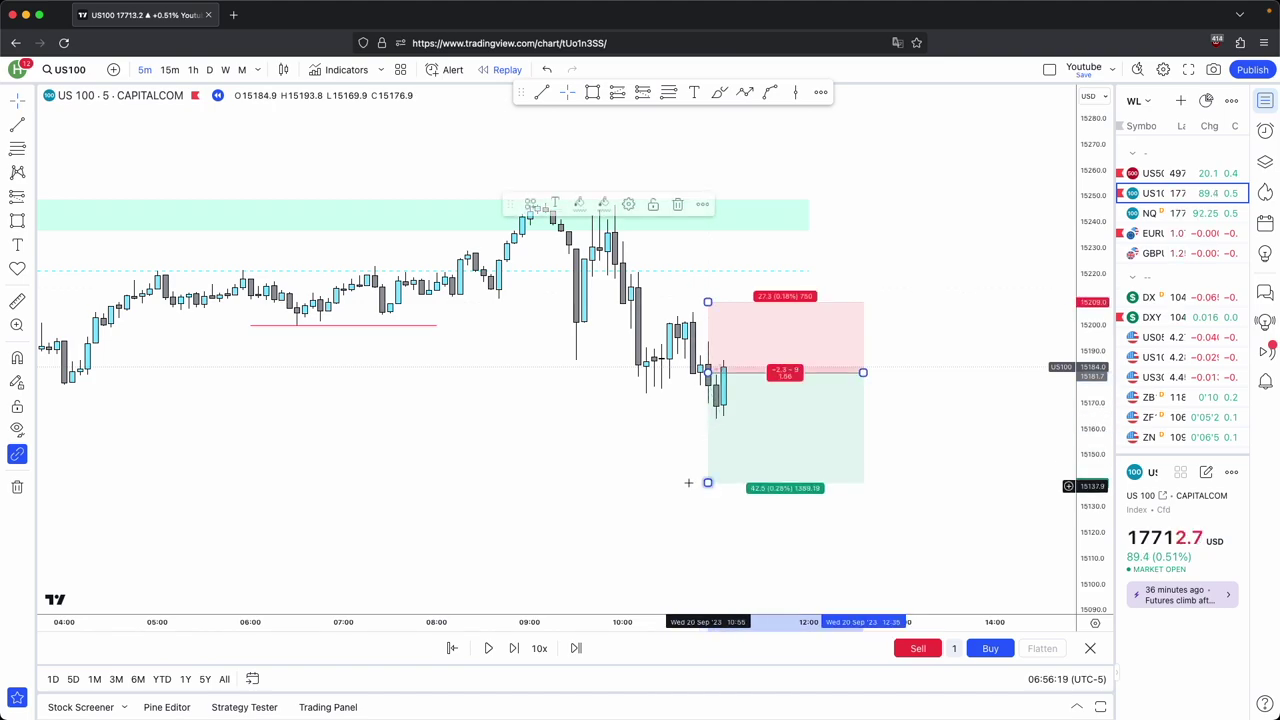
click(688, 483)
drag(707, 303, 708, 307)
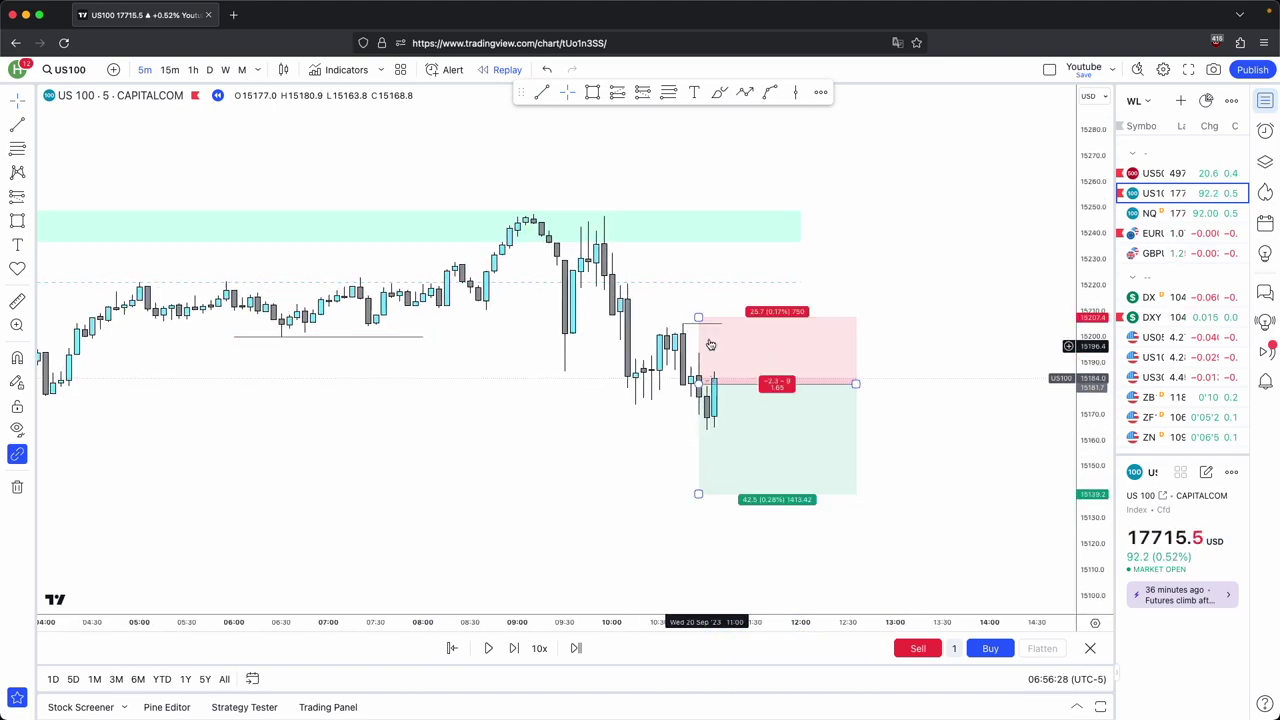
Mark the 10:45 swing high at 15205.2 with a short horizontal line across the short position's stop area
click(746, 298)
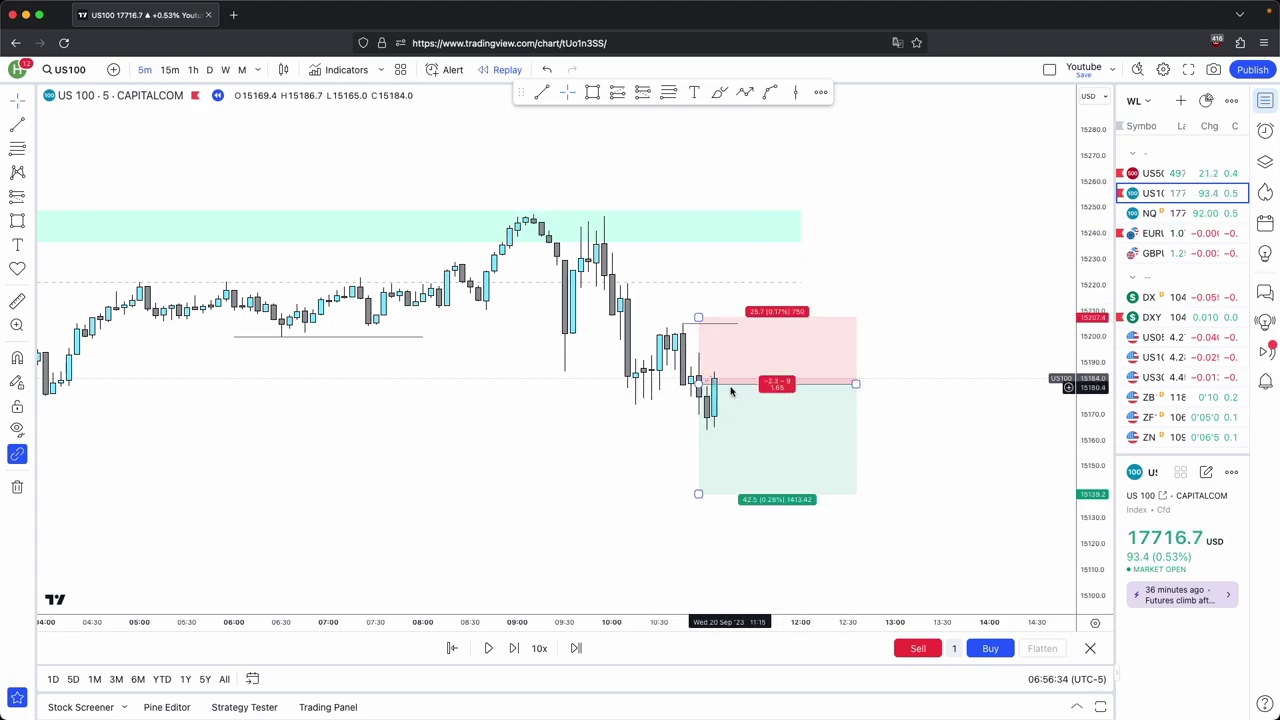
drag(700, 385, 700, 383)
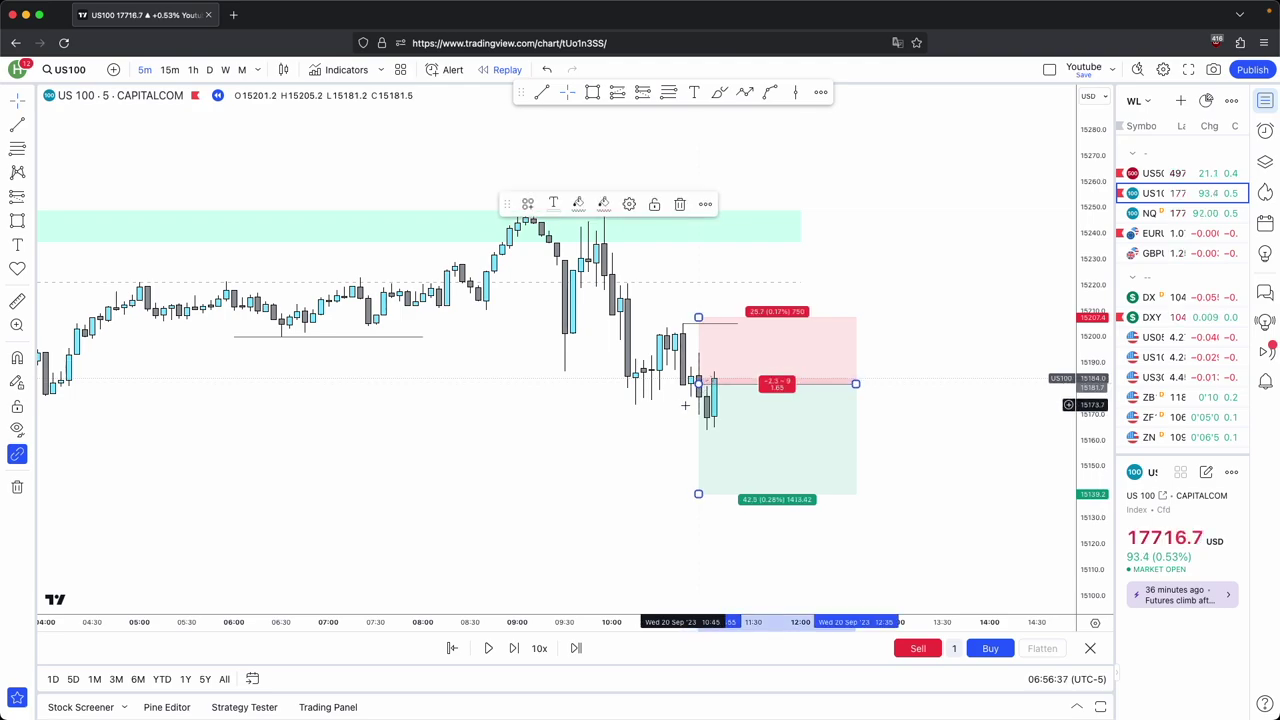
click(687, 403)
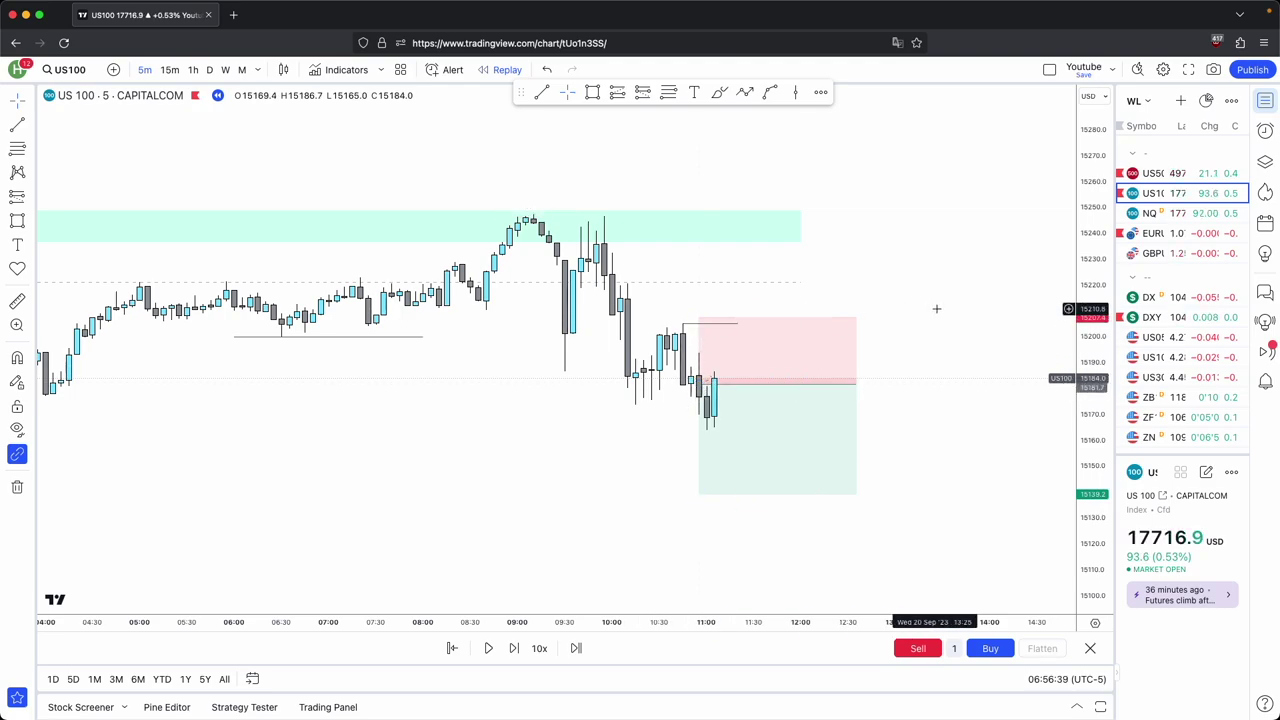
Switch the chart to the 1-hour timeframe and mark the latest candle's low at 15142.4 with a short horizontal line
scroll(917, 251, down, 2)
click(193, 69)
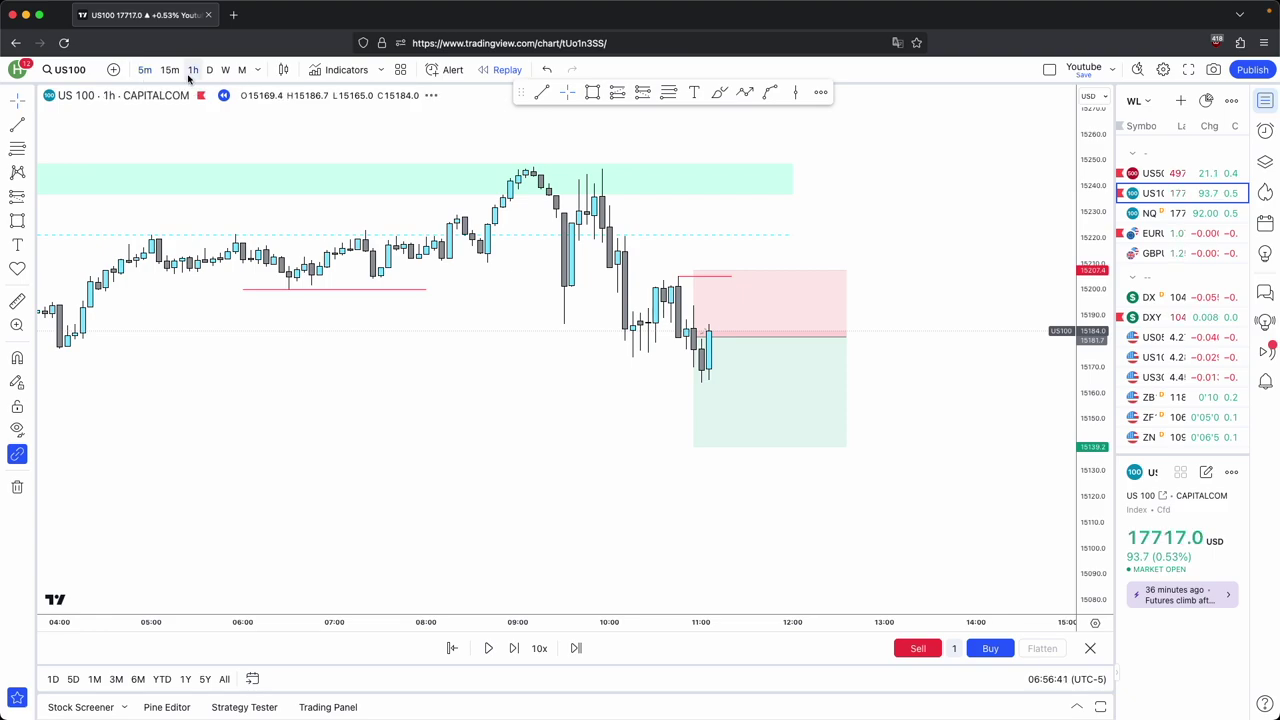
click(790, 433)
drag(908, 440, 855, 419)
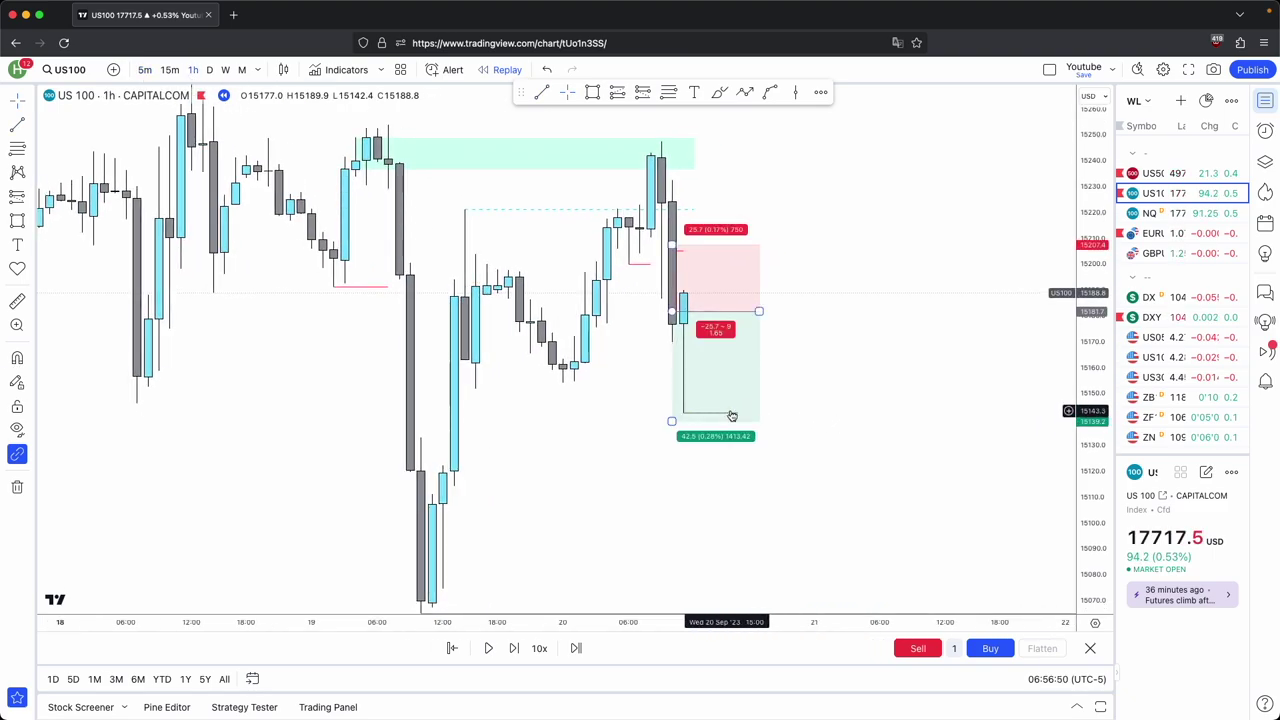
Switch to the 5-minute timeframe and advance the replay bar by bar until price falls through the short position's target
text(5)
key(Return)
scroll(613, 390, down, 5)
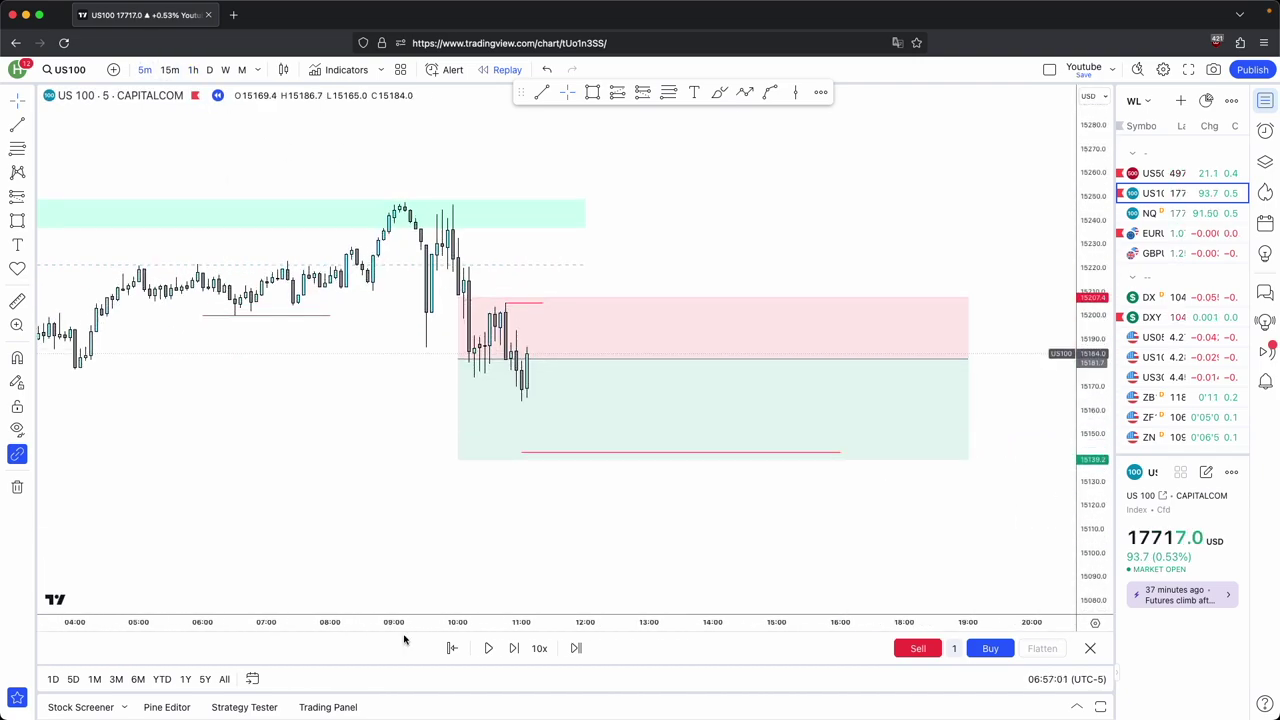
click(515, 649)
click(515, 649)
click(515, 649)
click(515, 649)
click(515, 649)
drag(260, 358, 319, 360)
scroll(946, 380, down, 5)
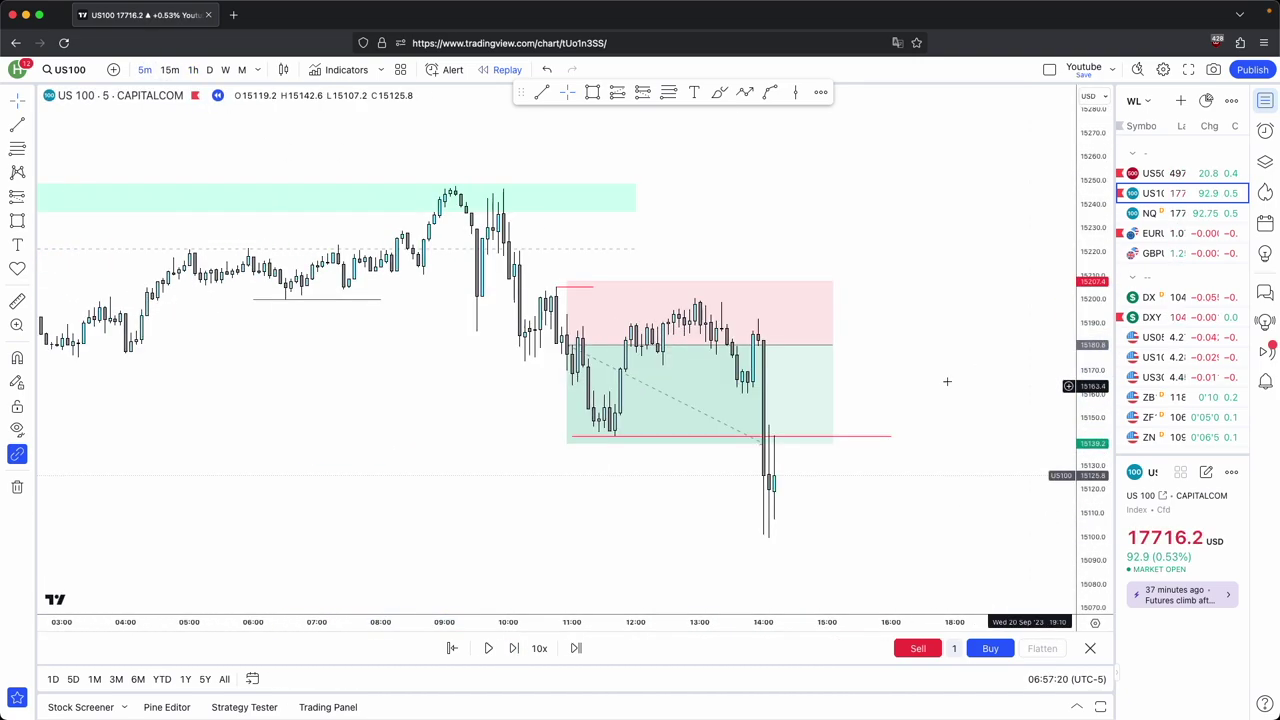
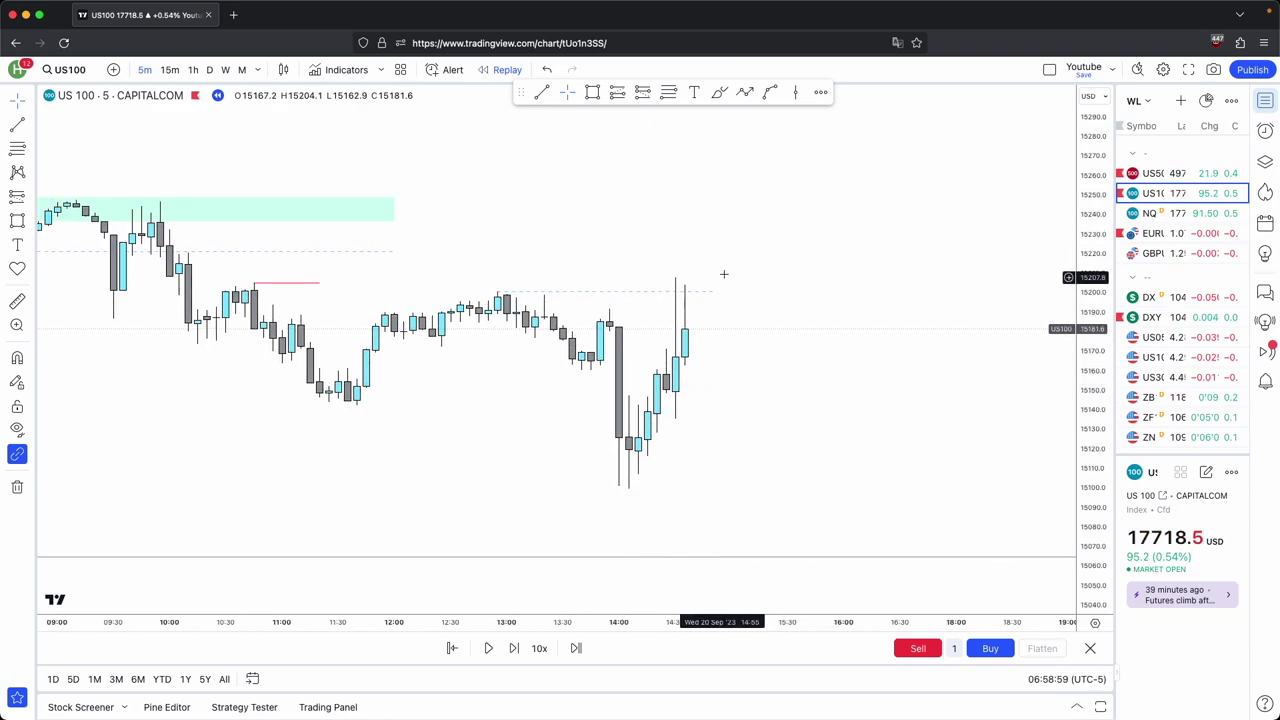
Advance the 5-minute replay bar by bar to the 14:45 candle on 20 September
drag(736, 262, 682, 201)
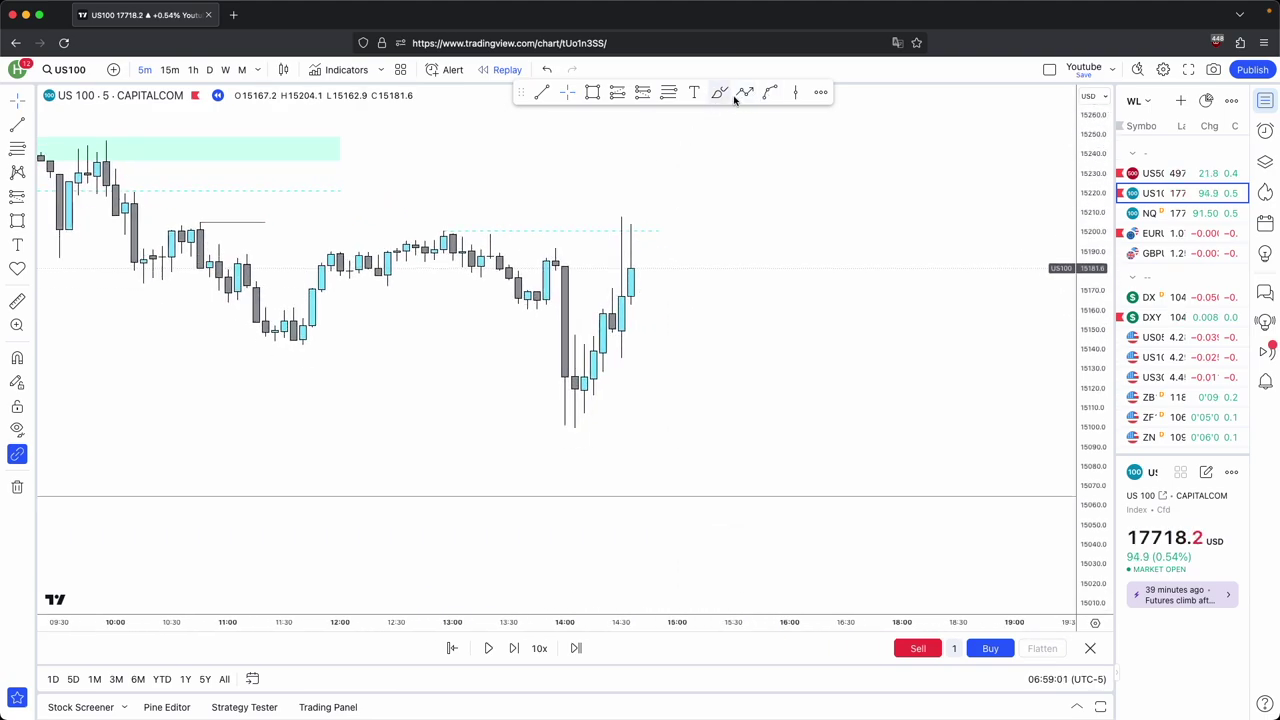
click(845, 544)
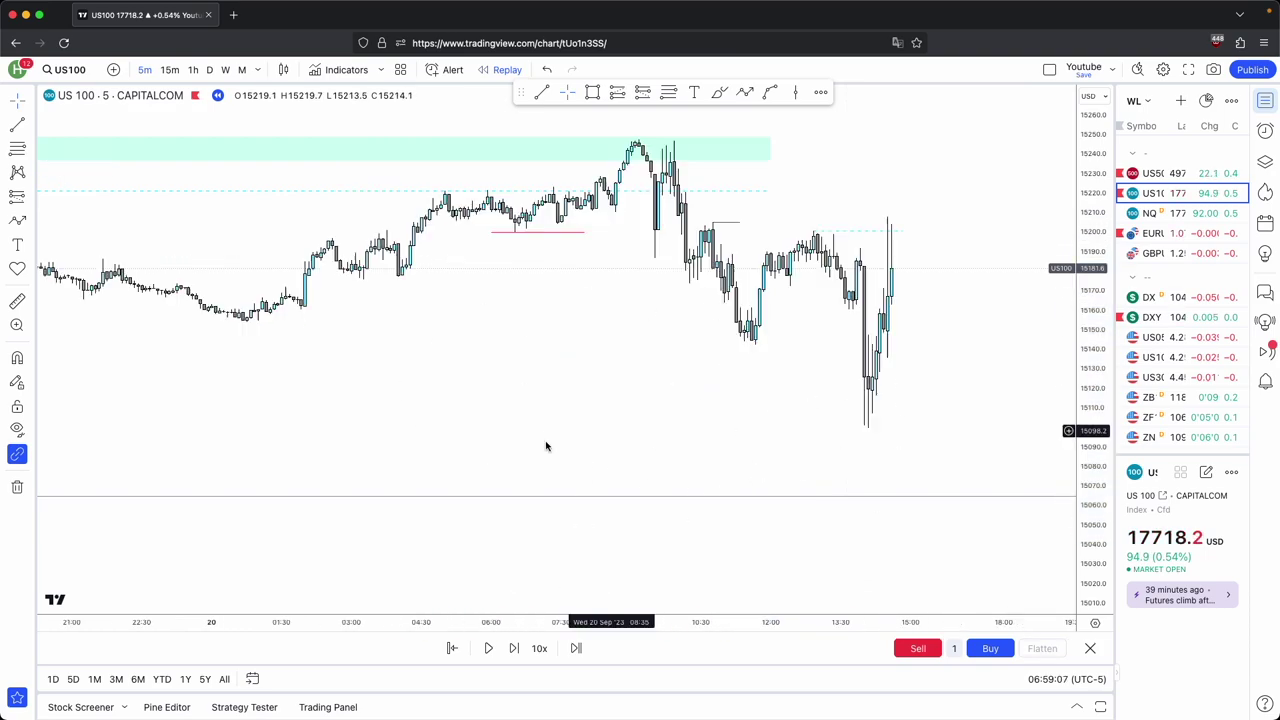
scroll(440, 463, down, 2)
scroll(412, 461, up, 10)
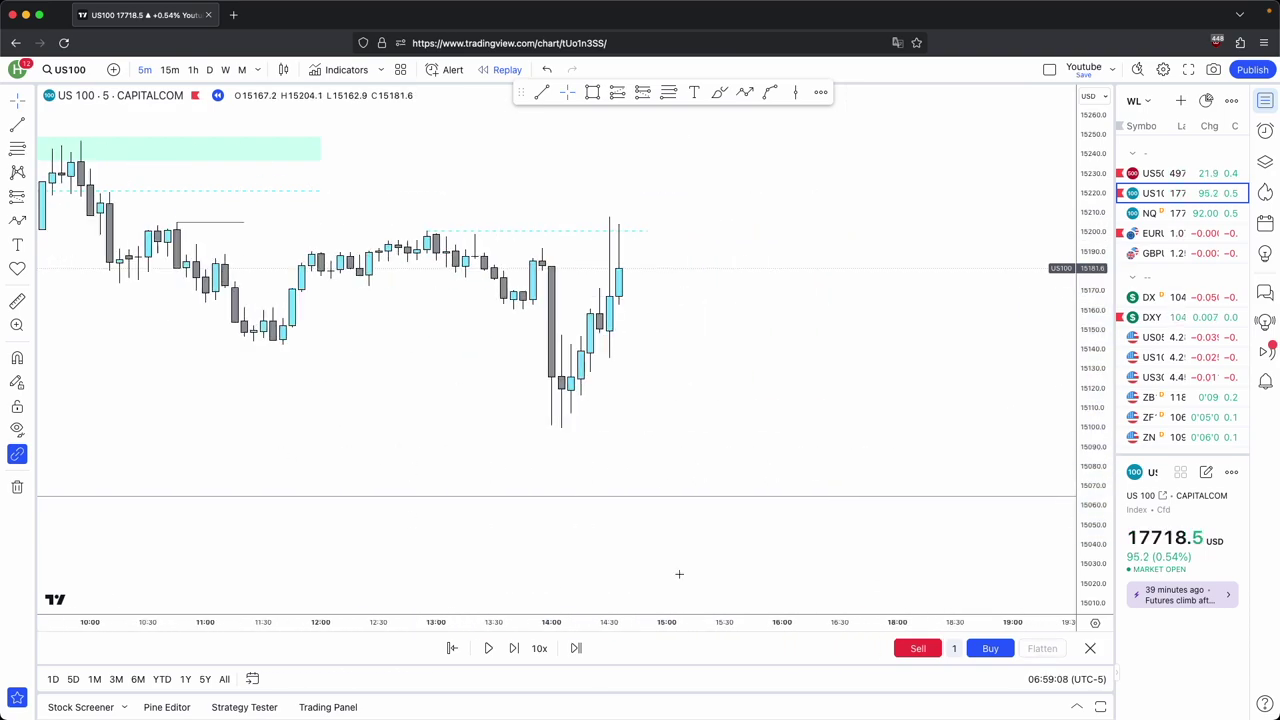
drag(793, 387, 816, 417)
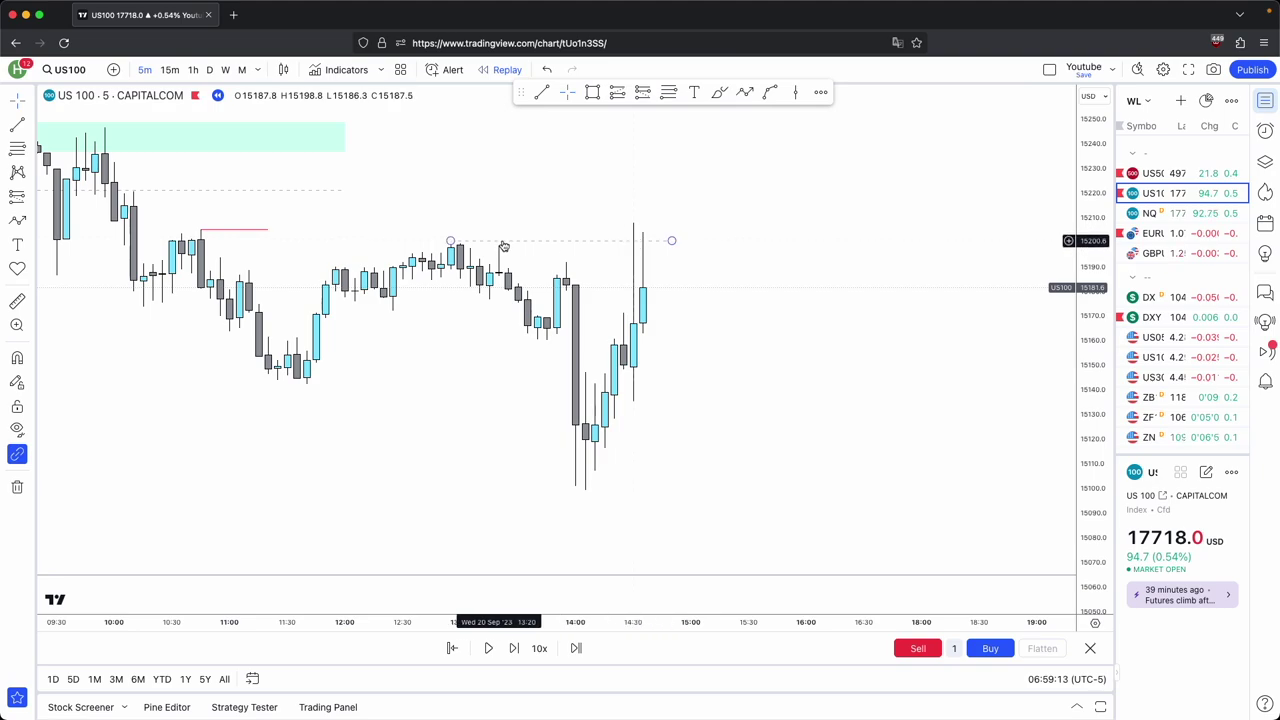
click(514, 648)
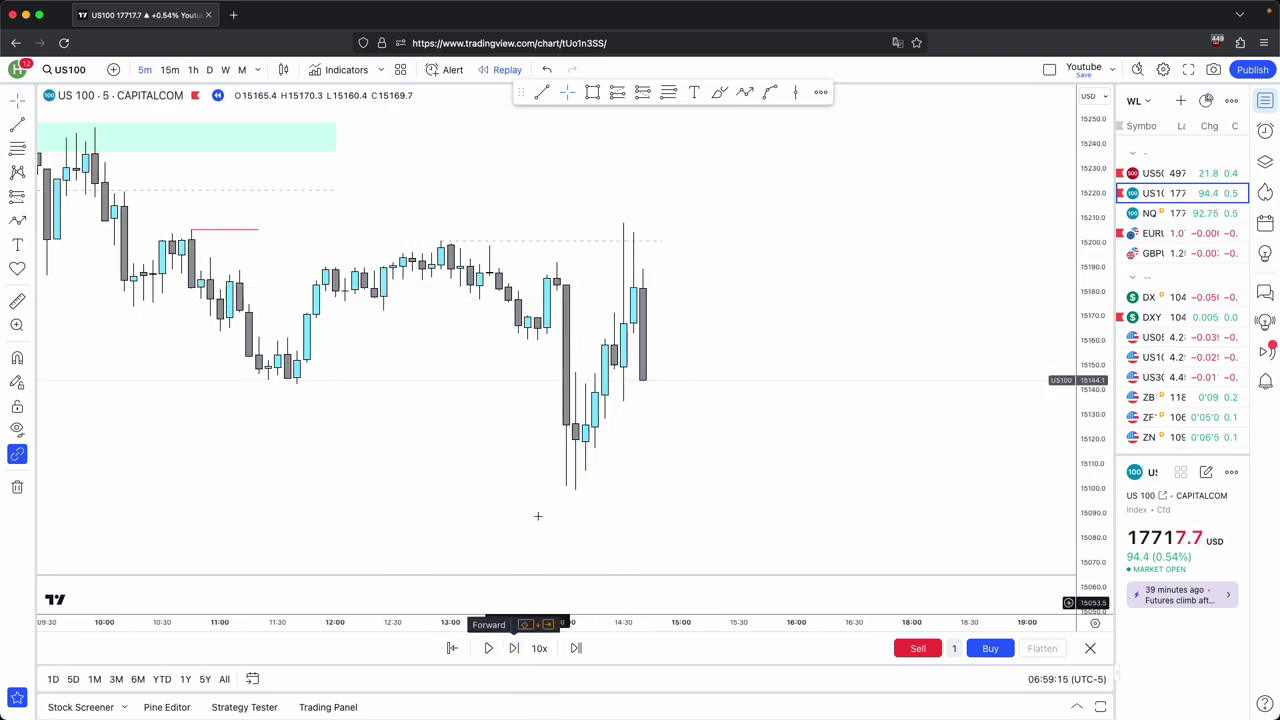
drag(651, 354, 753, 358)
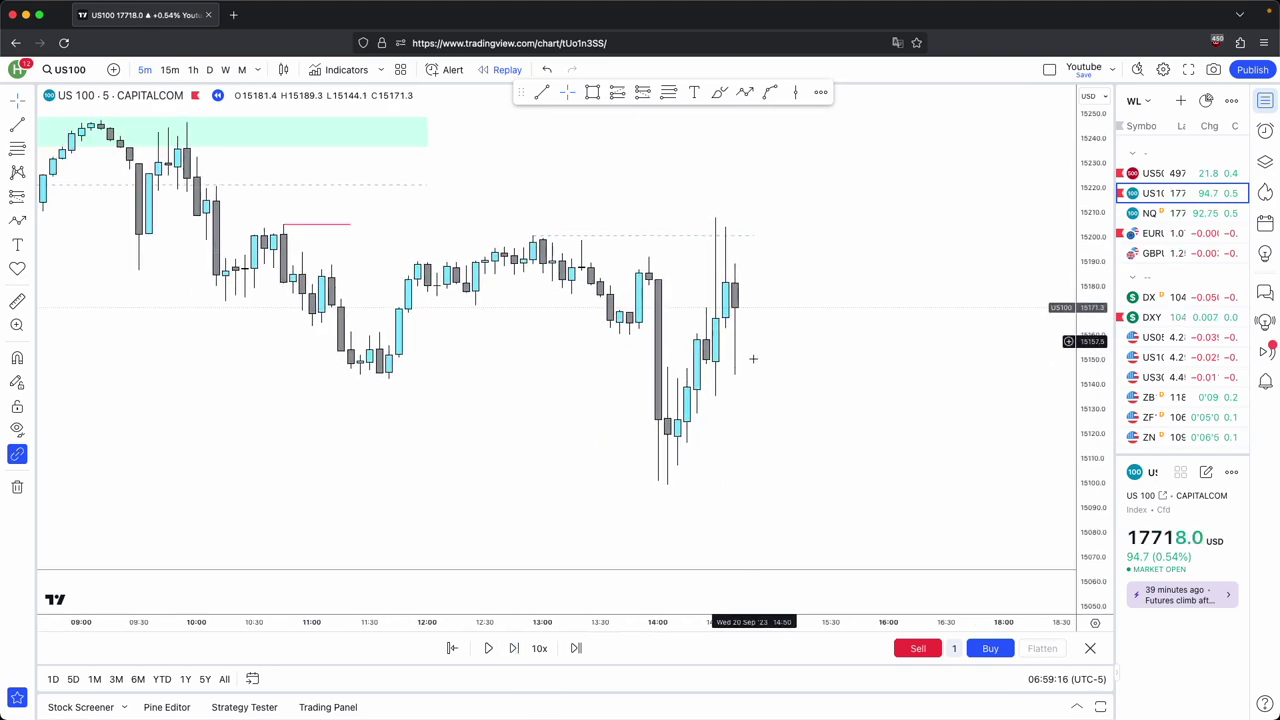
click(520, 648)
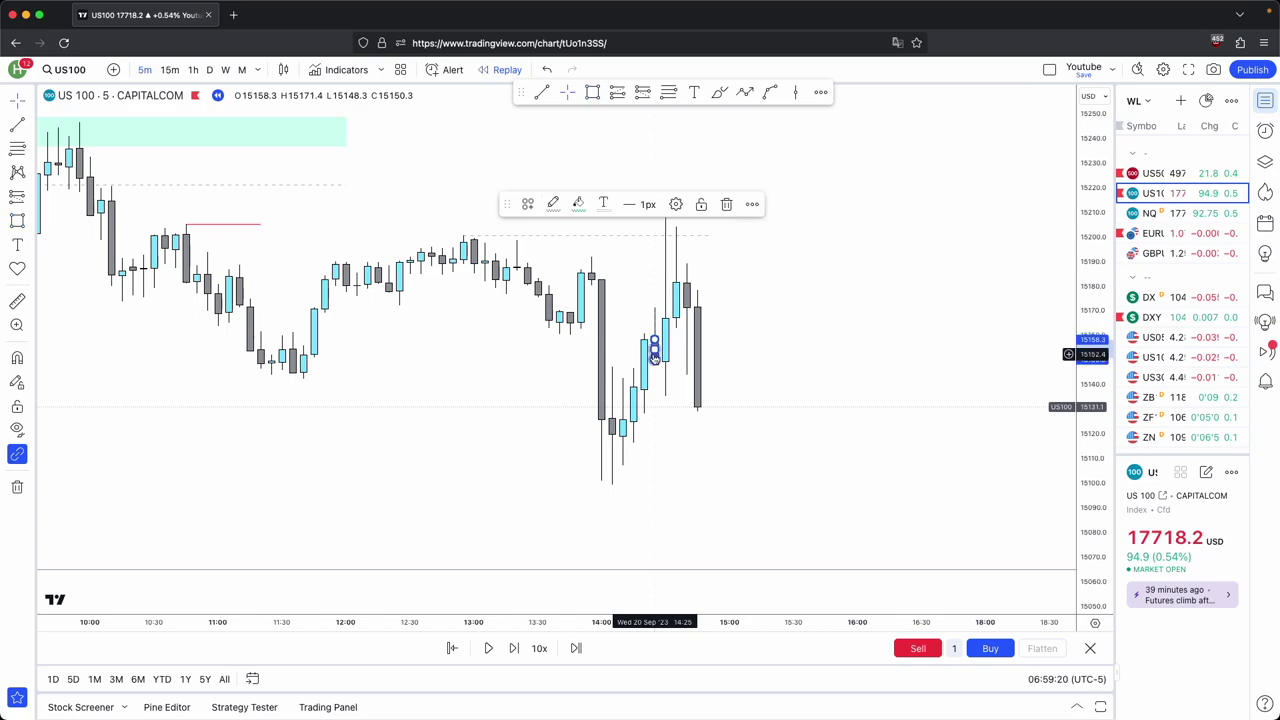
Mark the gap zone at the 14:25 candle, about 15158 to 15150, with a rectangle extended past the latest candle
drag(662, 349, 697, 349)
drag(697, 349, 724, 349)
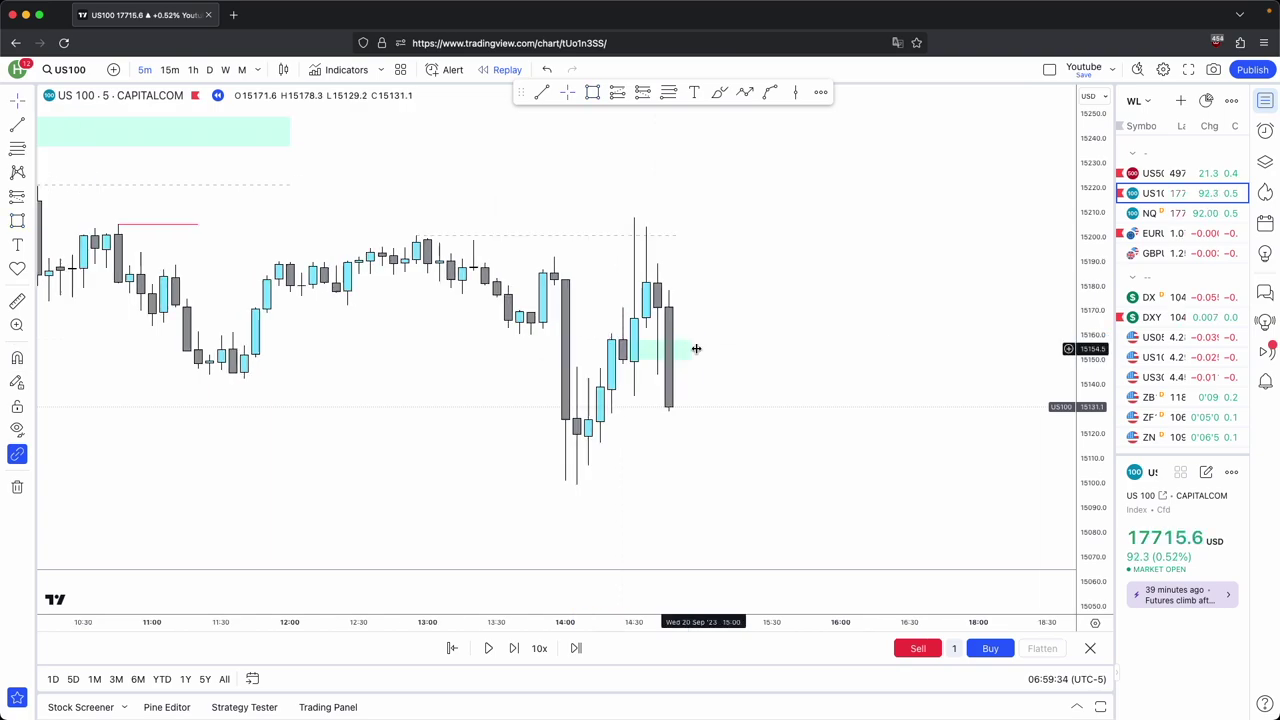
click(697, 348)
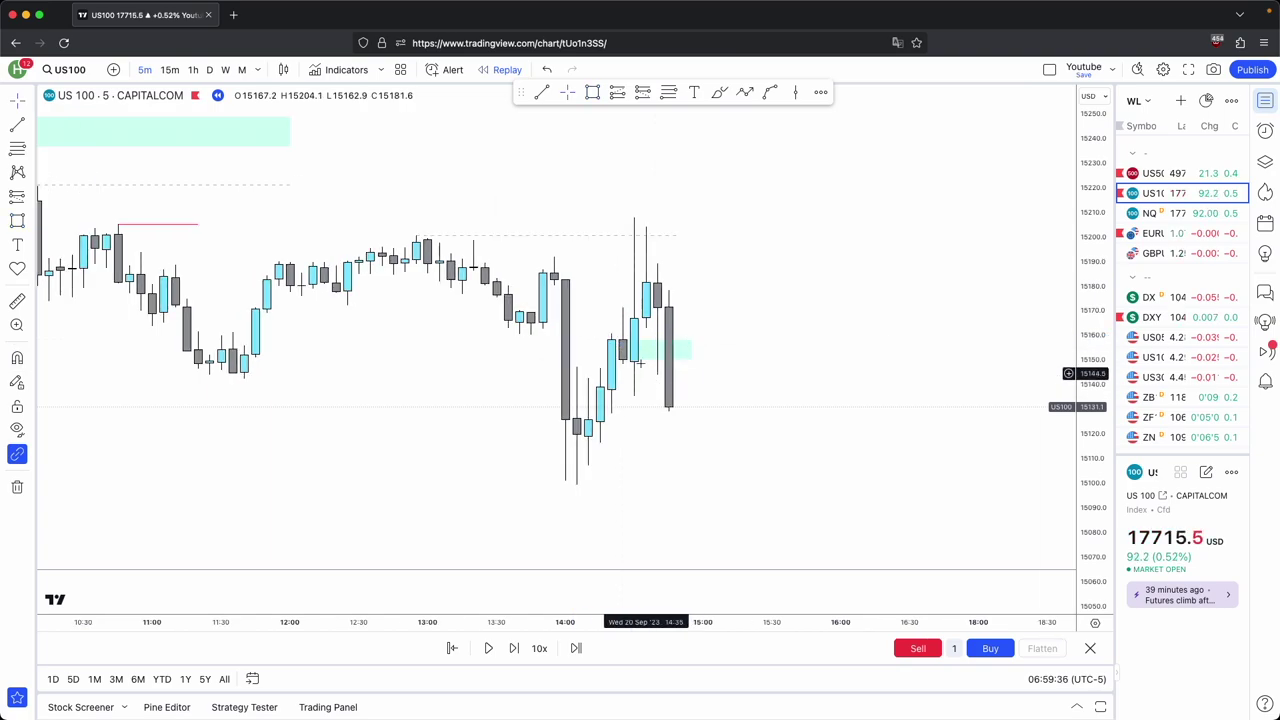
Advance the 5-minute replay bar by bar to the 14:55 candle, where price wicks up into the marked gap zone
drag(700, 390, 708, 405)
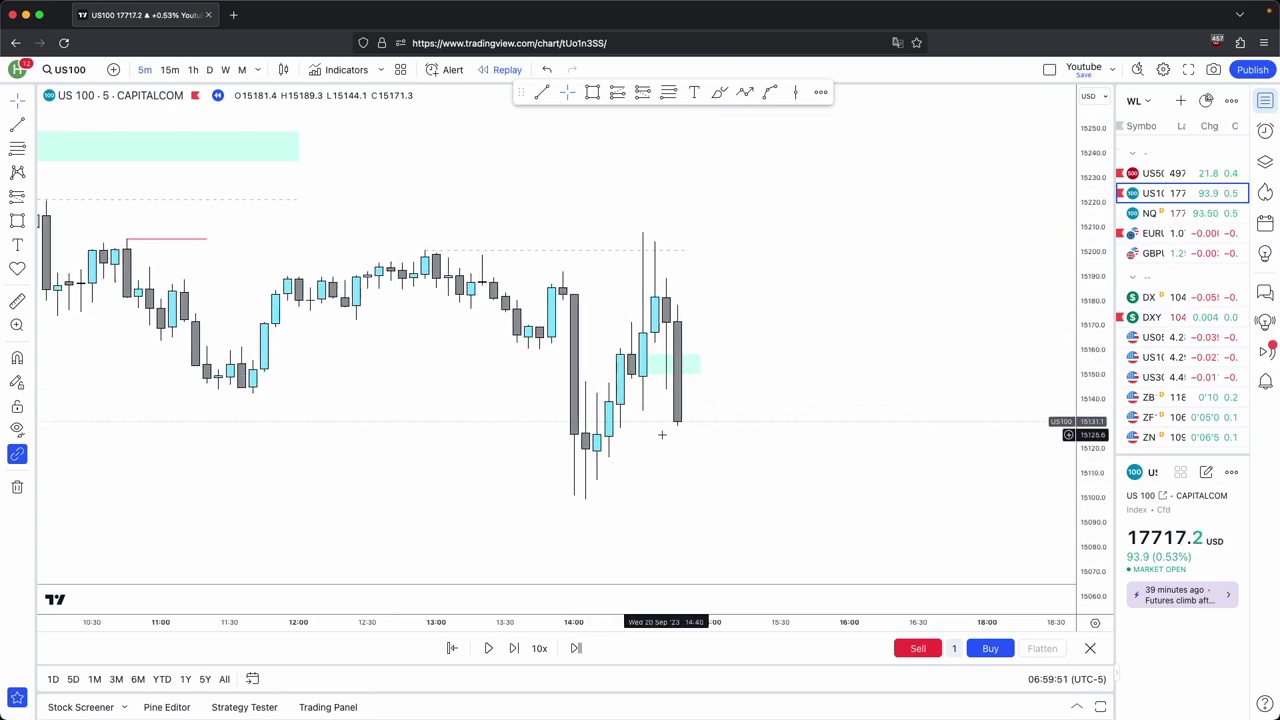
mouse_move(699, 364)
mouse_down()
mouse_move(759, 376)
mouse_move(700, 380)
mouse_up()
click(717, 285)
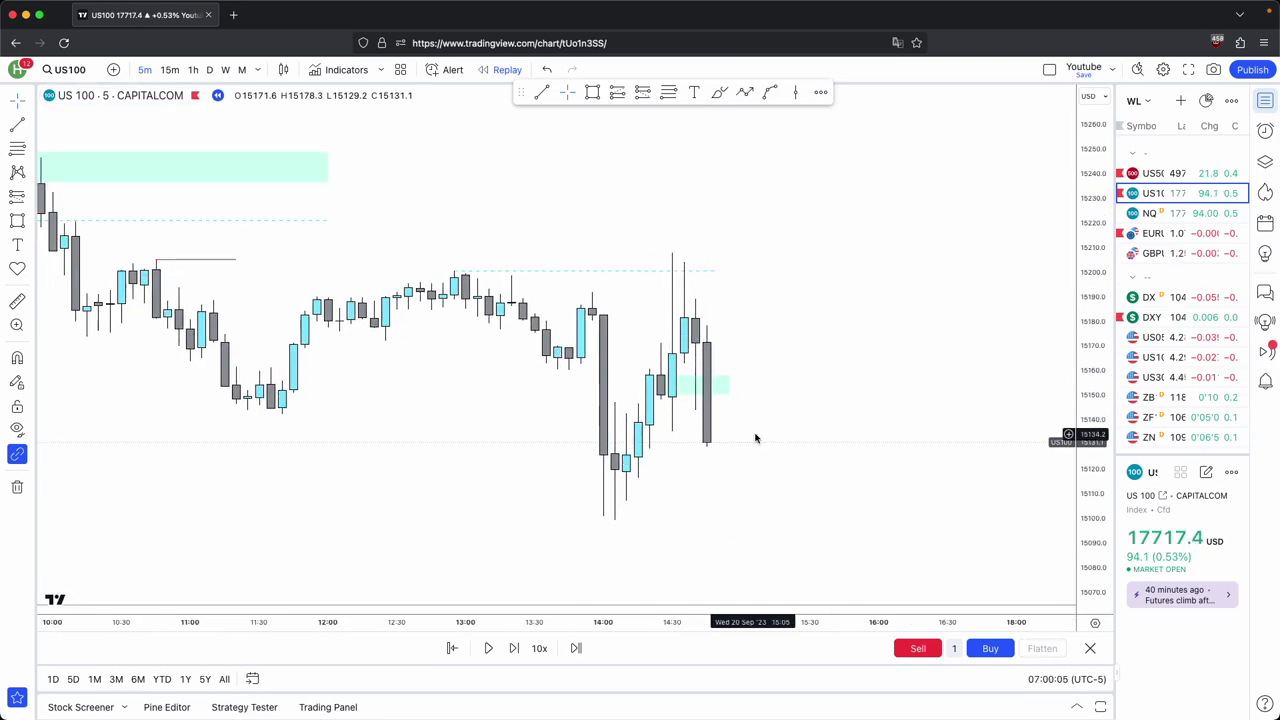
scroll(754, 447, up, 2)
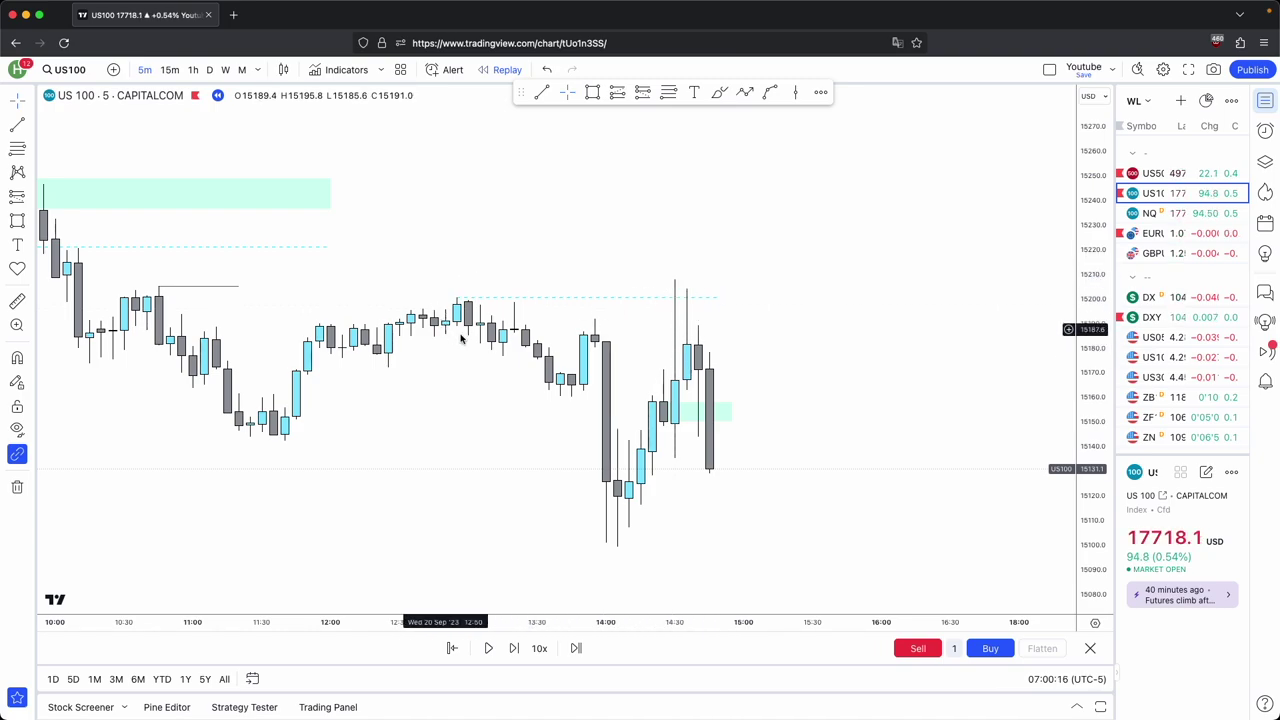
click(514, 647)
click(514, 647)
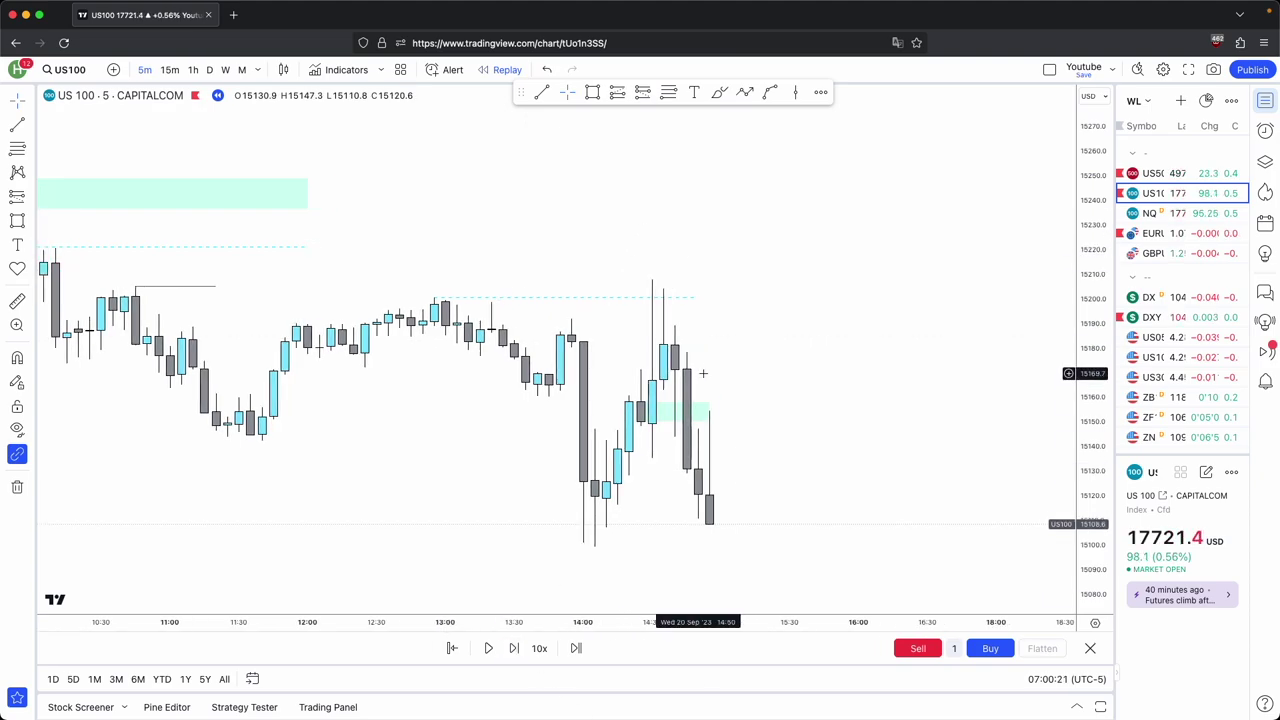
Place a short position at the gap zone with entry 15149.9, stop at 15200.8 and target at the previous day's low, 15065.2
drag(771, 380, 731, 366)
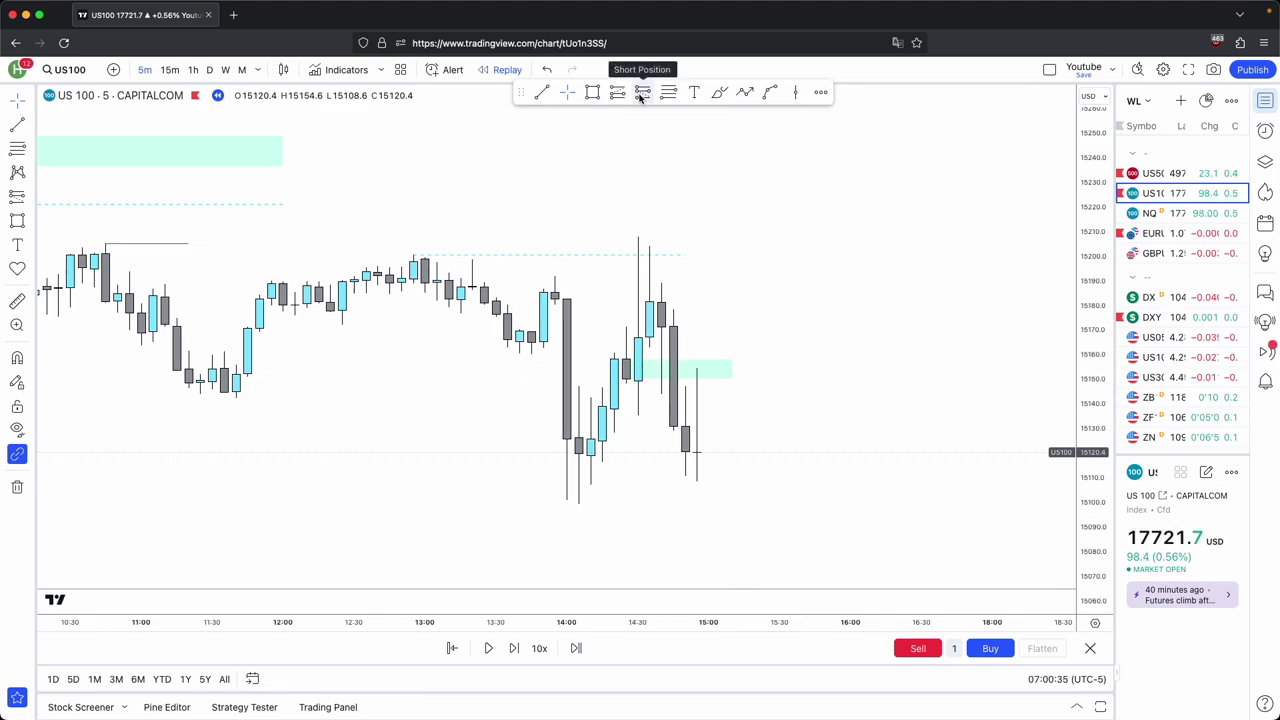
click(640, 95)
click(754, 380)
drag(800, 423, 731, 421)
drag(685, 326, 696, 235)
scroll(814, 443, down, 1)
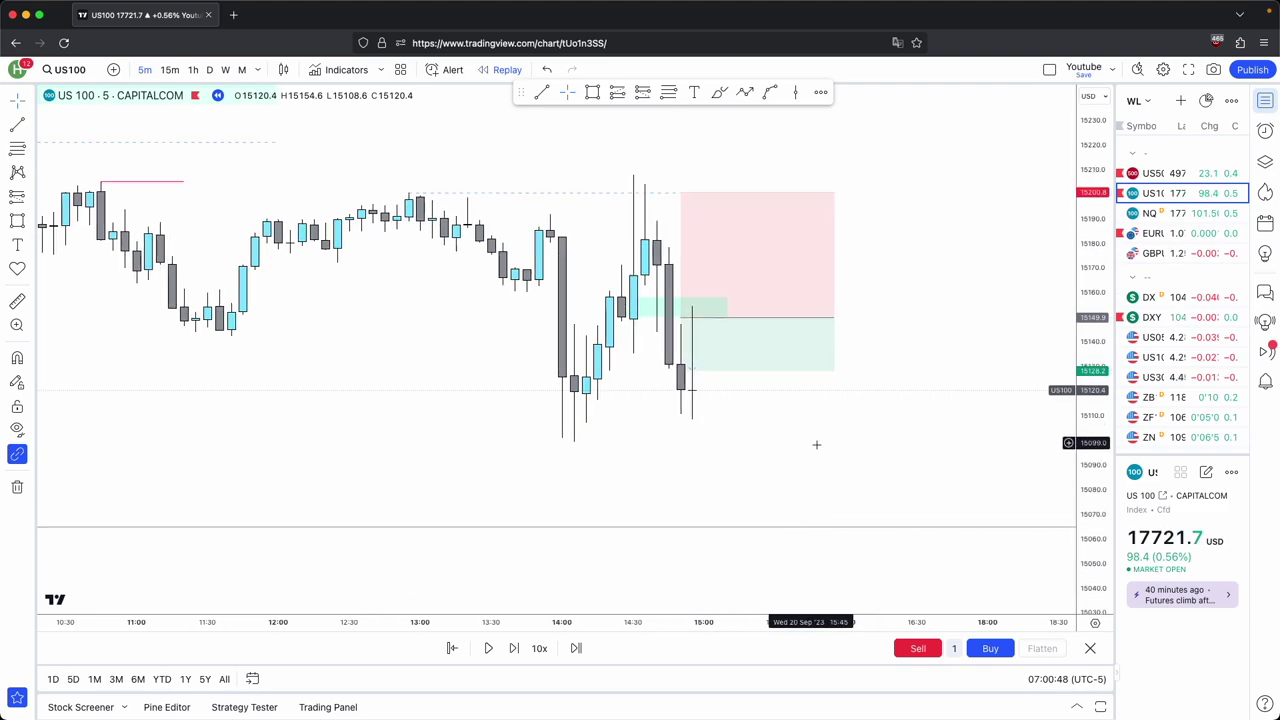
drag(712, 370, 720, 528)
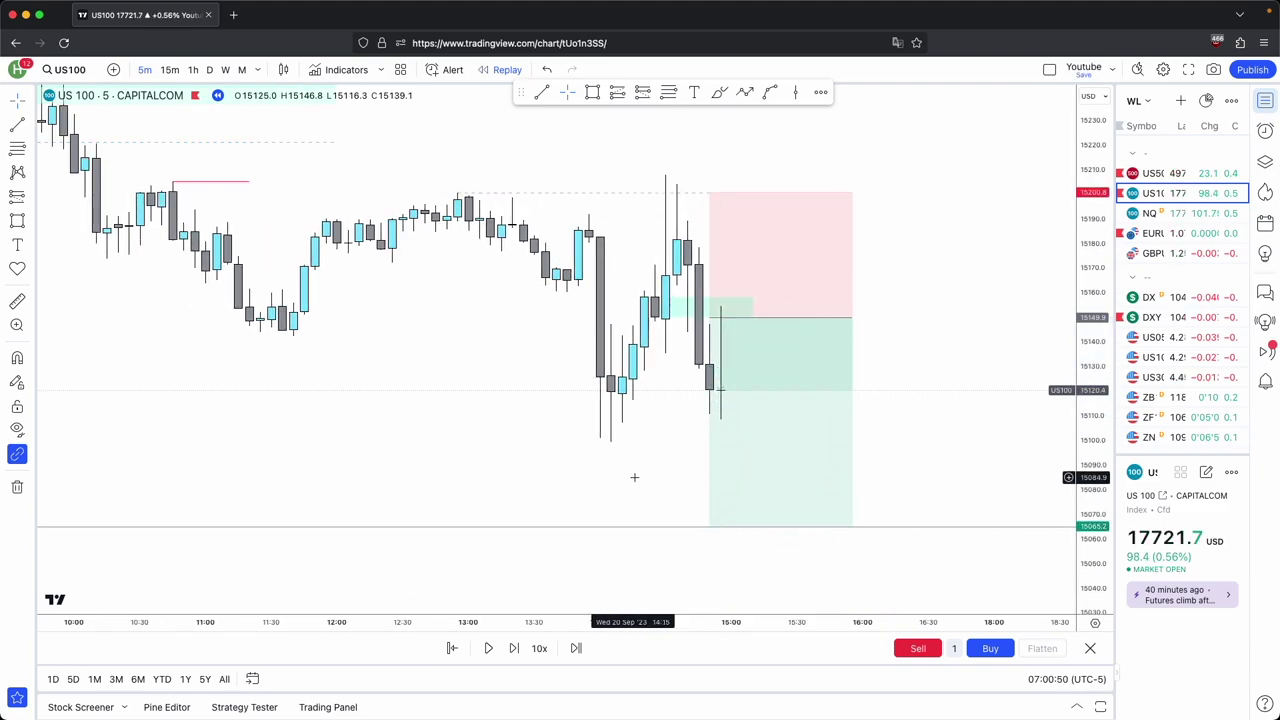
Check the previous day's low, then advance the replay bar by bar to the 15:15 candle beyond the short position's target
scroll(734, 466, down, 2)
scroll(734, 466, down, 5)
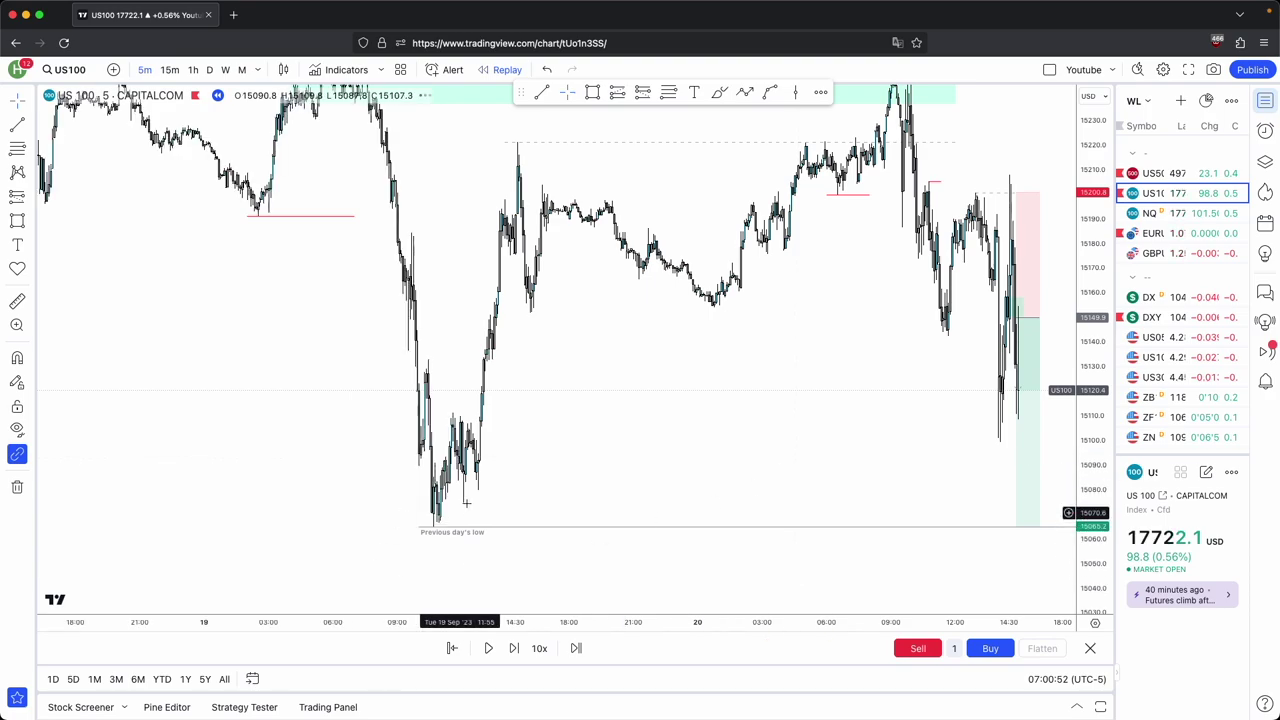
scroll(702, 483, up, 8)
click(513, 648)
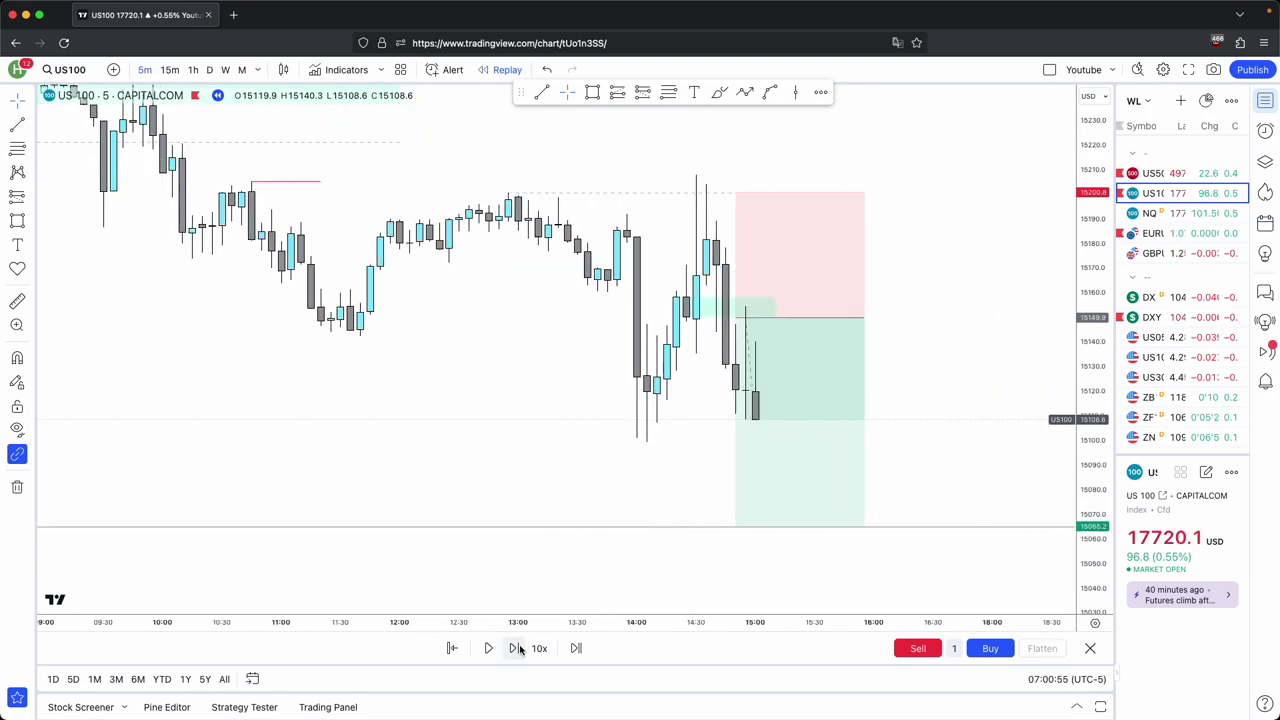
click(513, 648)
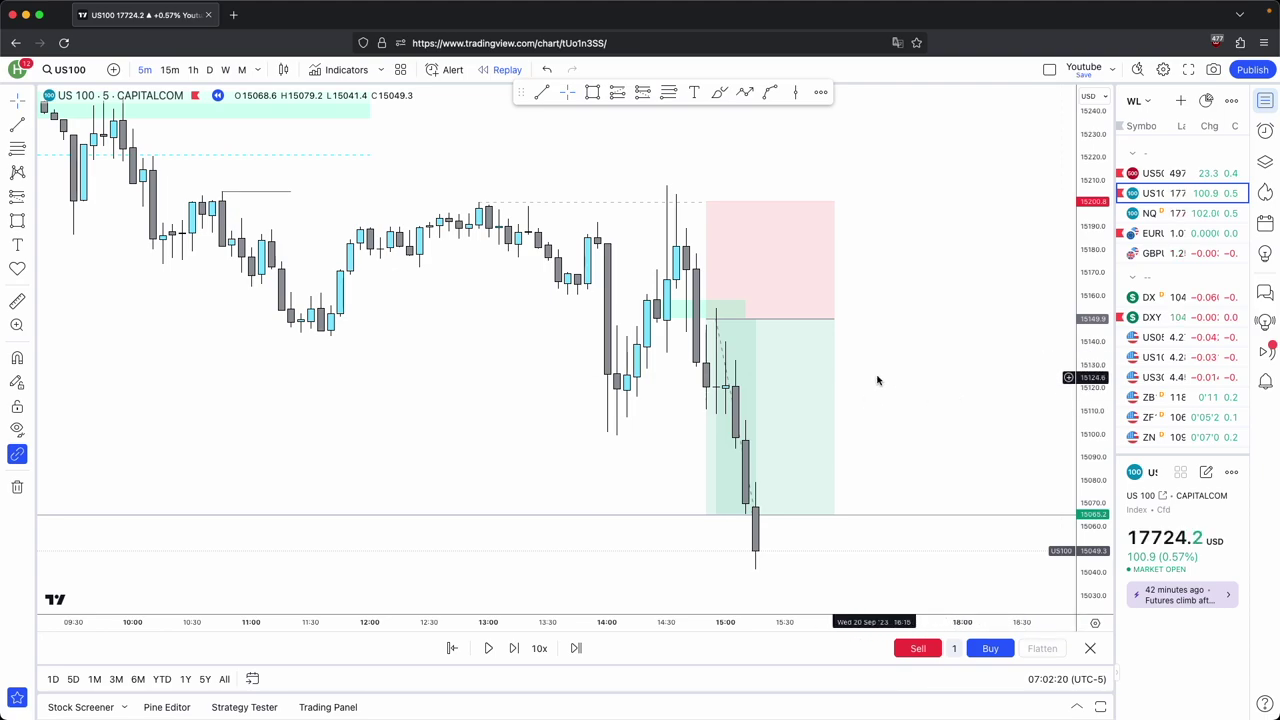
Switch to the 1-hour timeframe and delete the gap zone, level lines and short position drawn over 19 and 20 September
scroll(885, 380, down, 2)
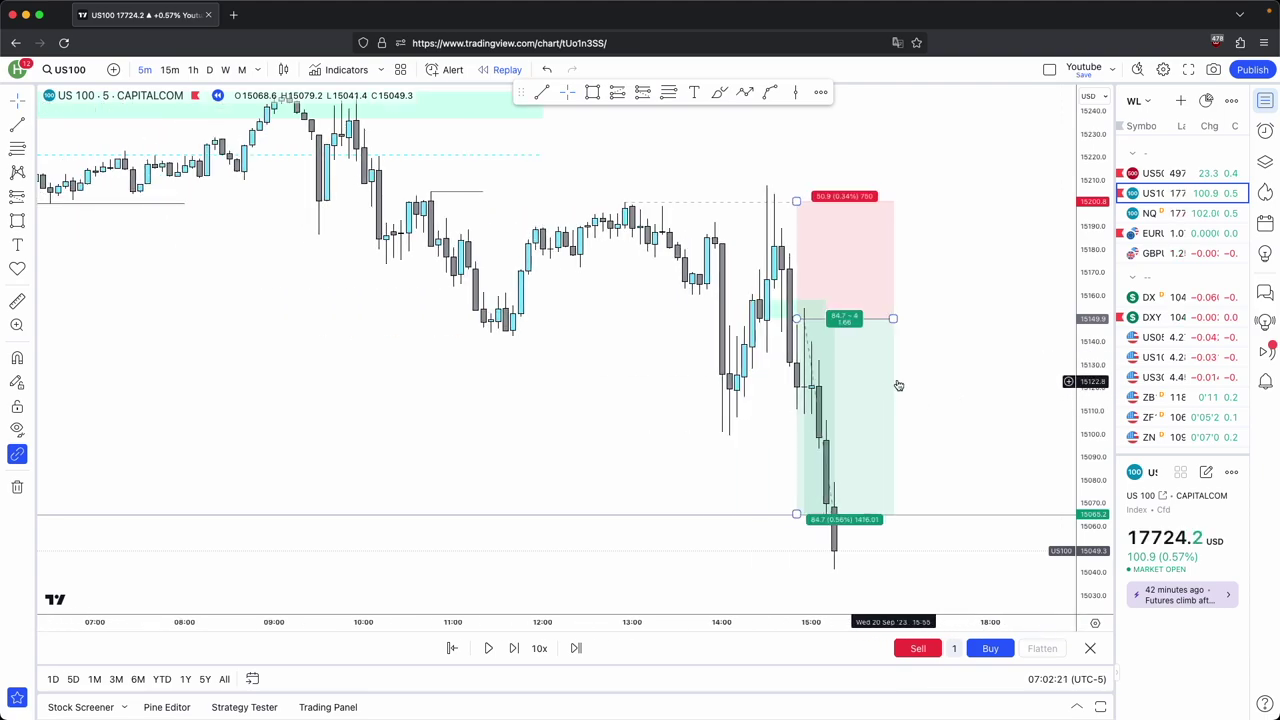
drag(1094, 263, 1091, 520)
drag(928, 622, 965, 622)
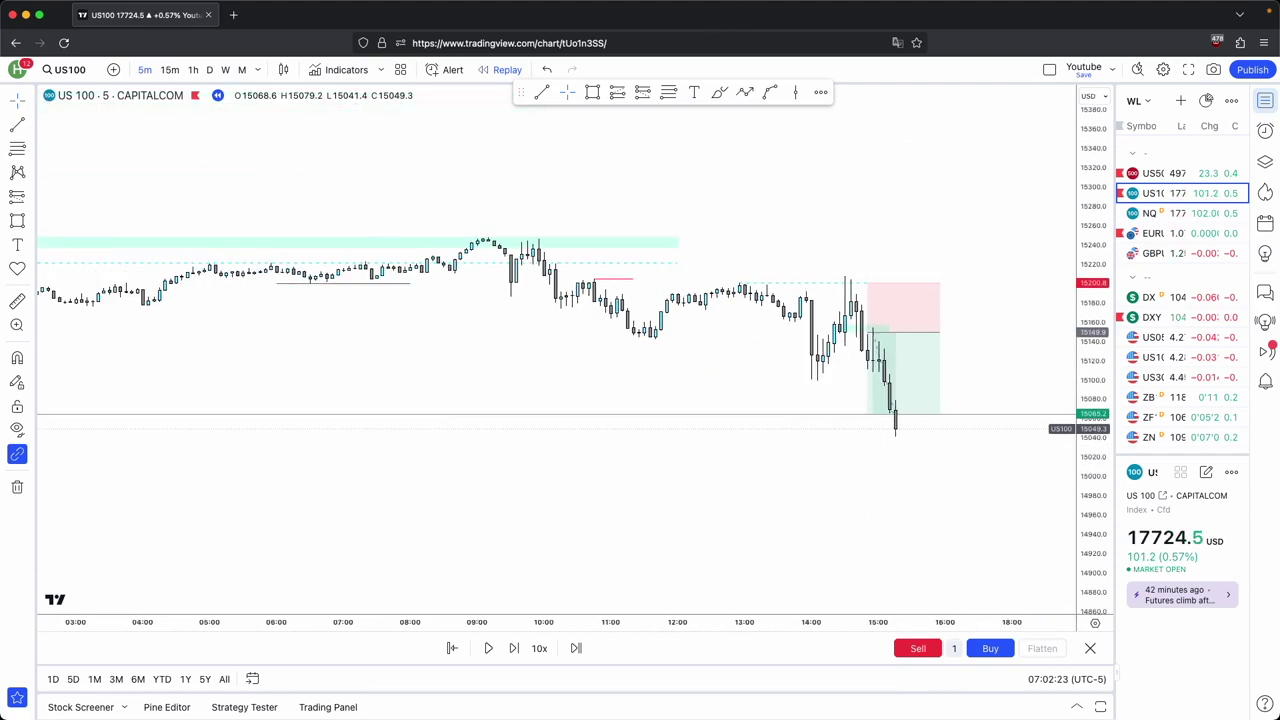
drag(869, 180, 669, 203)
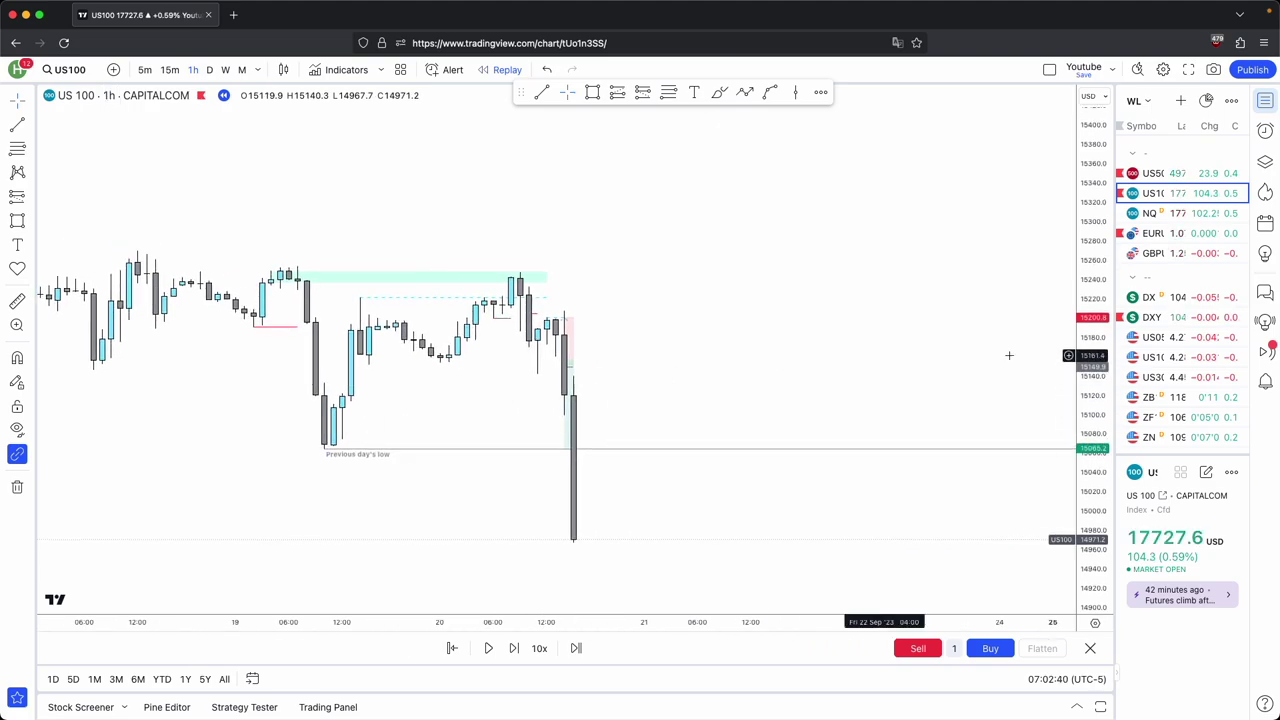
scroll(996, 374, down, 3)
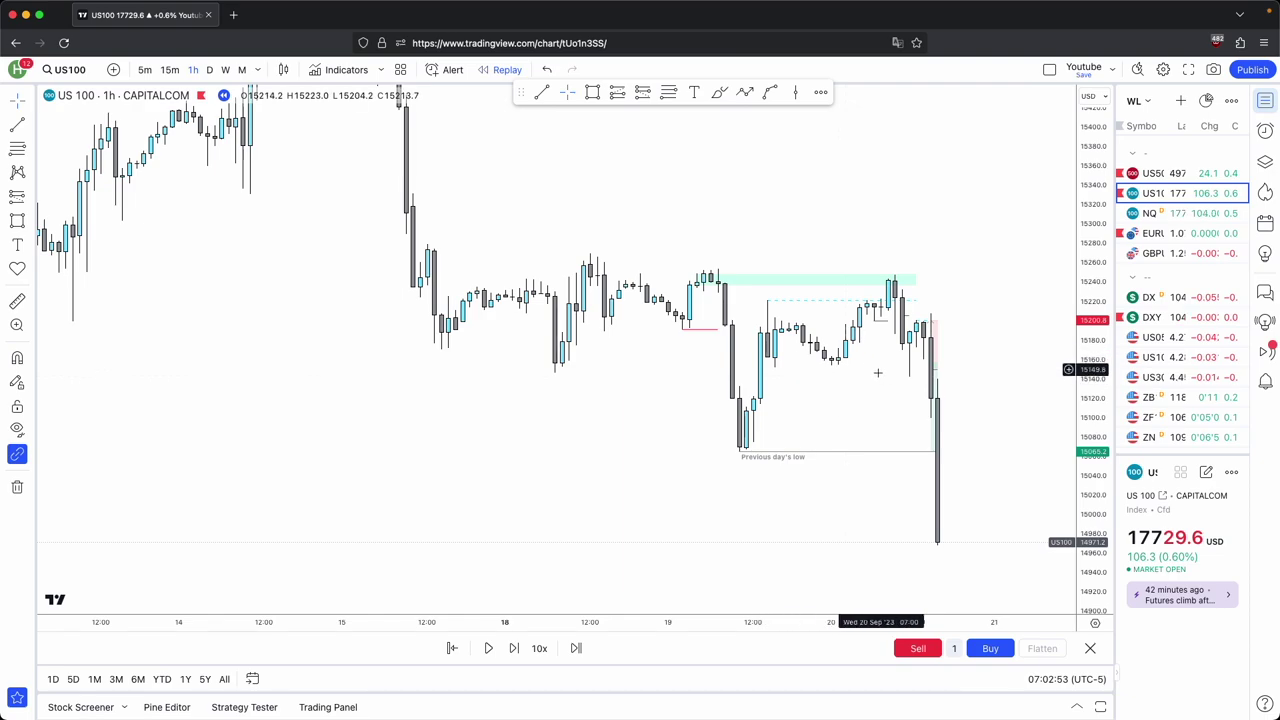
scroll(814, 374, down, 2)
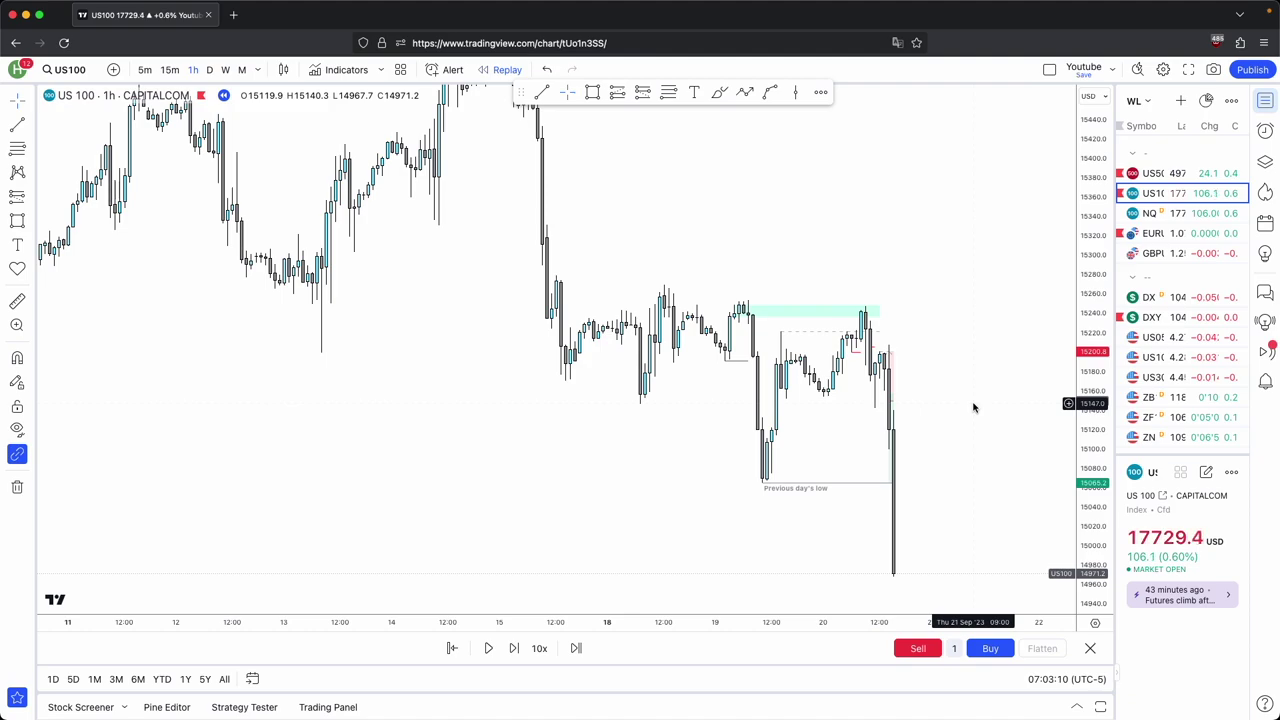
drag(717, 256, 924, 474)
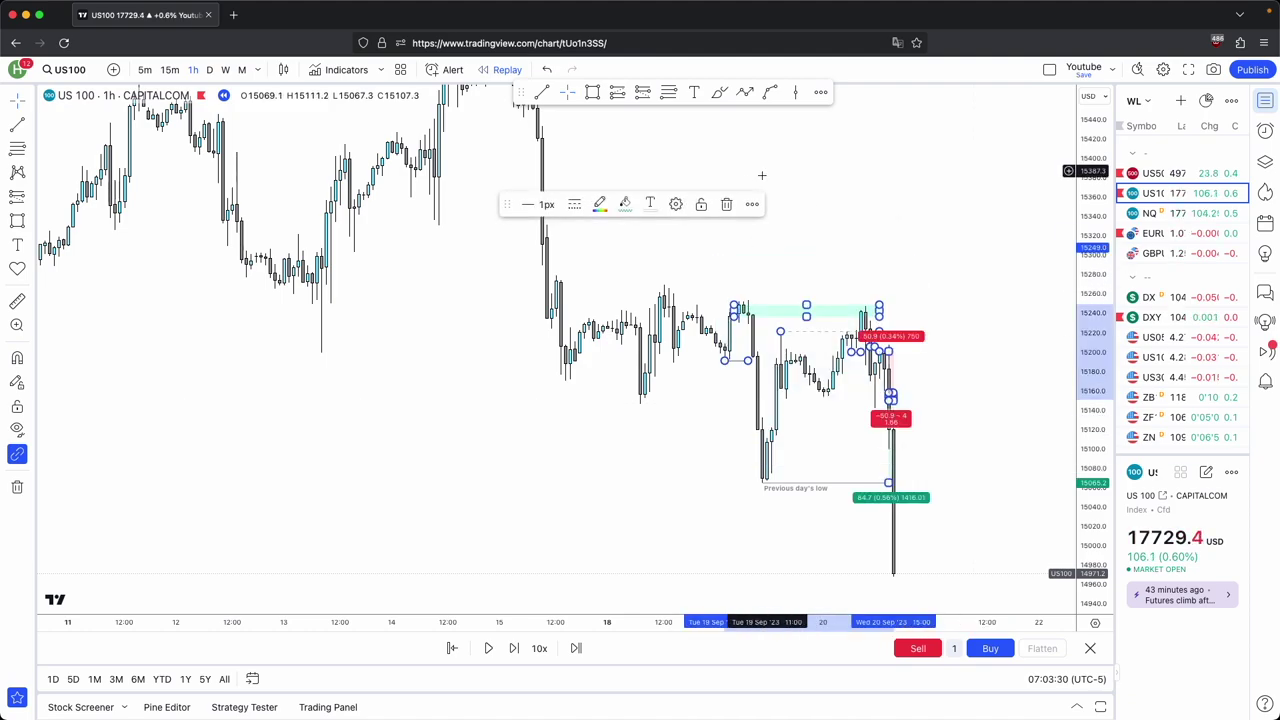
click(725, 204)
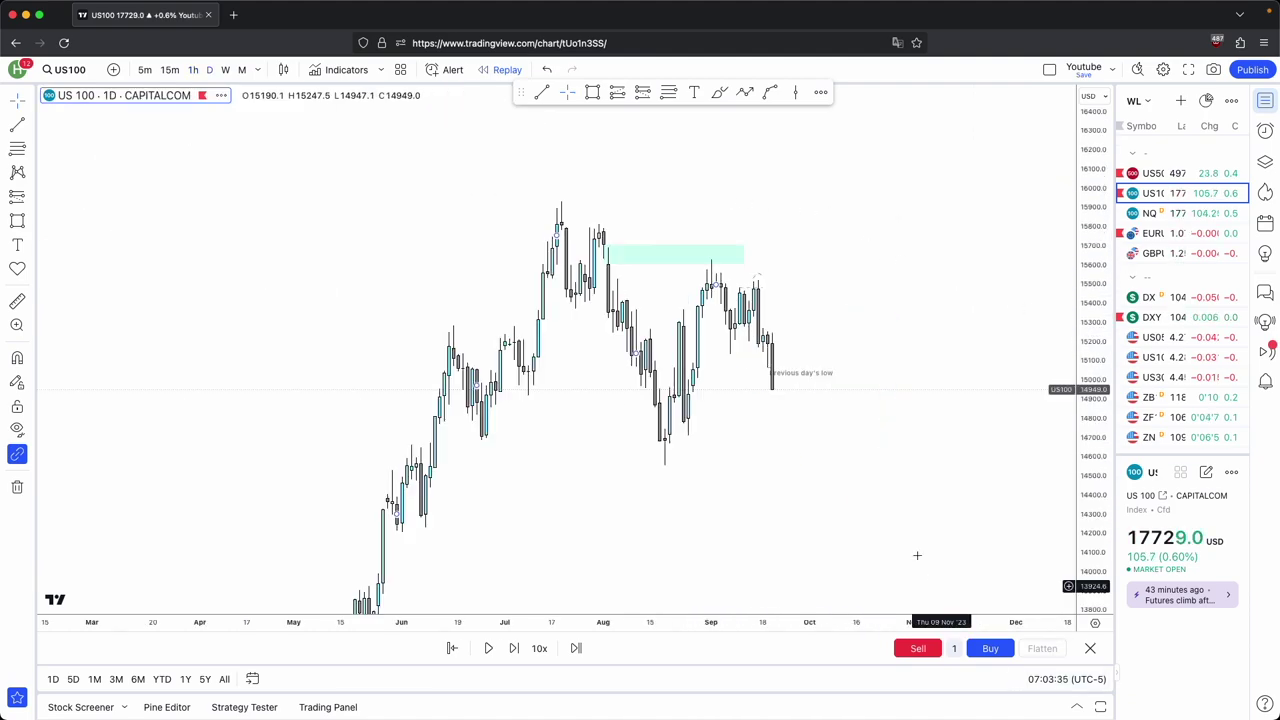
Switch to the daily timeframe and delete the remaining drawings, including the August gap zone and the previous day's low marking
drag(868, 481, 928, 474)
scroll(928, 474, up, 3)
drag(746, 229, 803, 304)
drag(940, 345, 923, 326)
scroll(923, 326, up, 1)
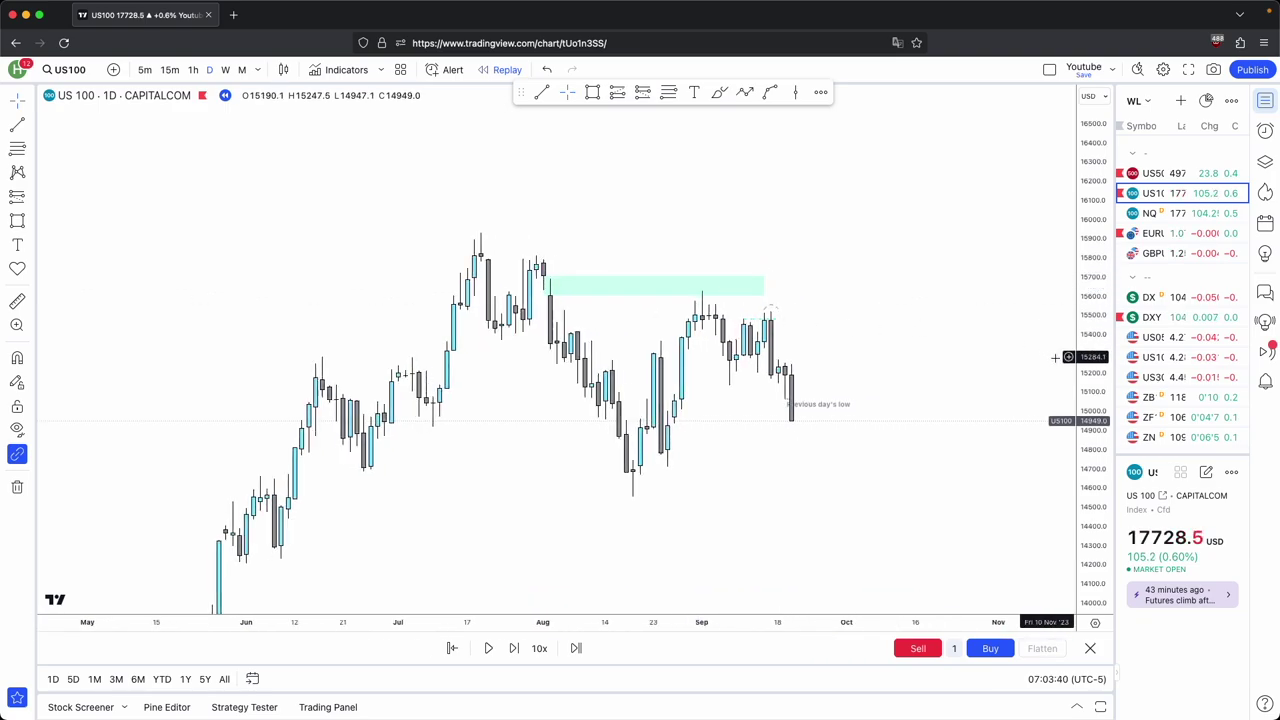
scroll(803, 243, up, 2)
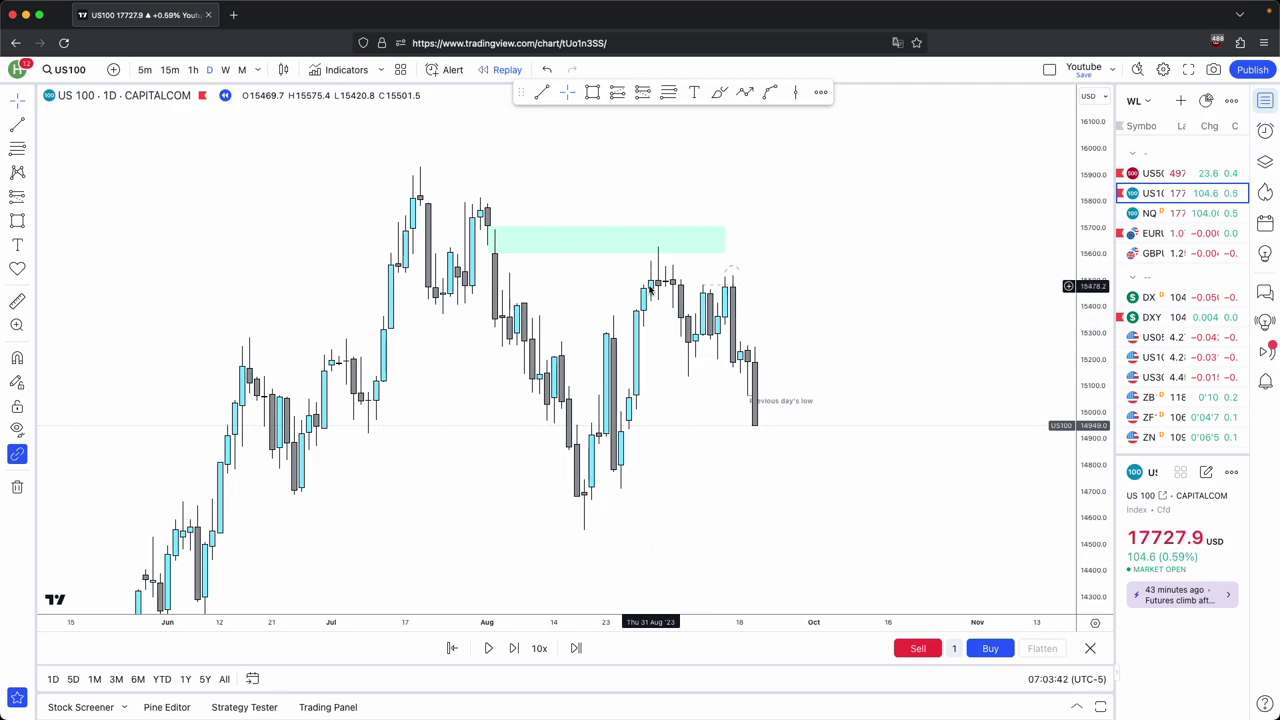
mouse_move(811, 405)
mouse_down()
mouse_move(734, 396)
mouse_move(563, 235)
mouse_up()
click(727, 205)
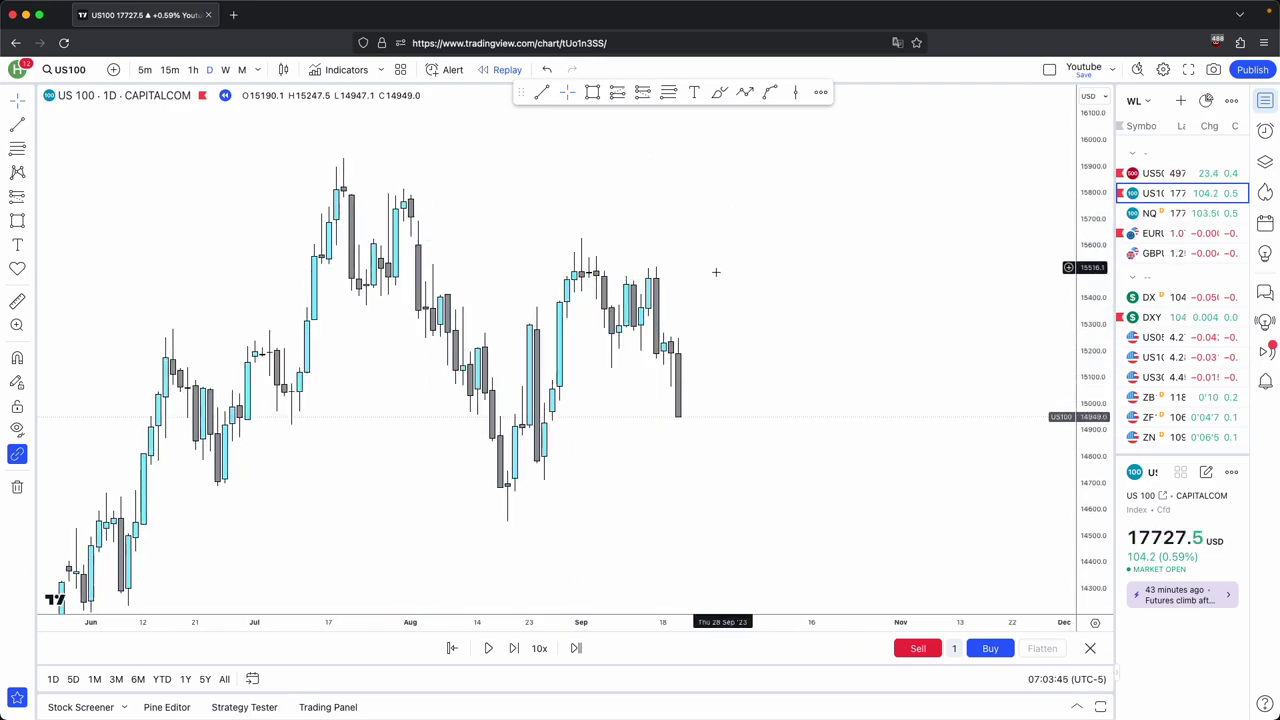
Sketch a rising zigzag path in the empty area beyond the candles, from about 14680 up to about 15740, with several pullbacks
drag(714, 272, 565, 252)
click(745, 92)
click(550, 468)
click(639, 305)
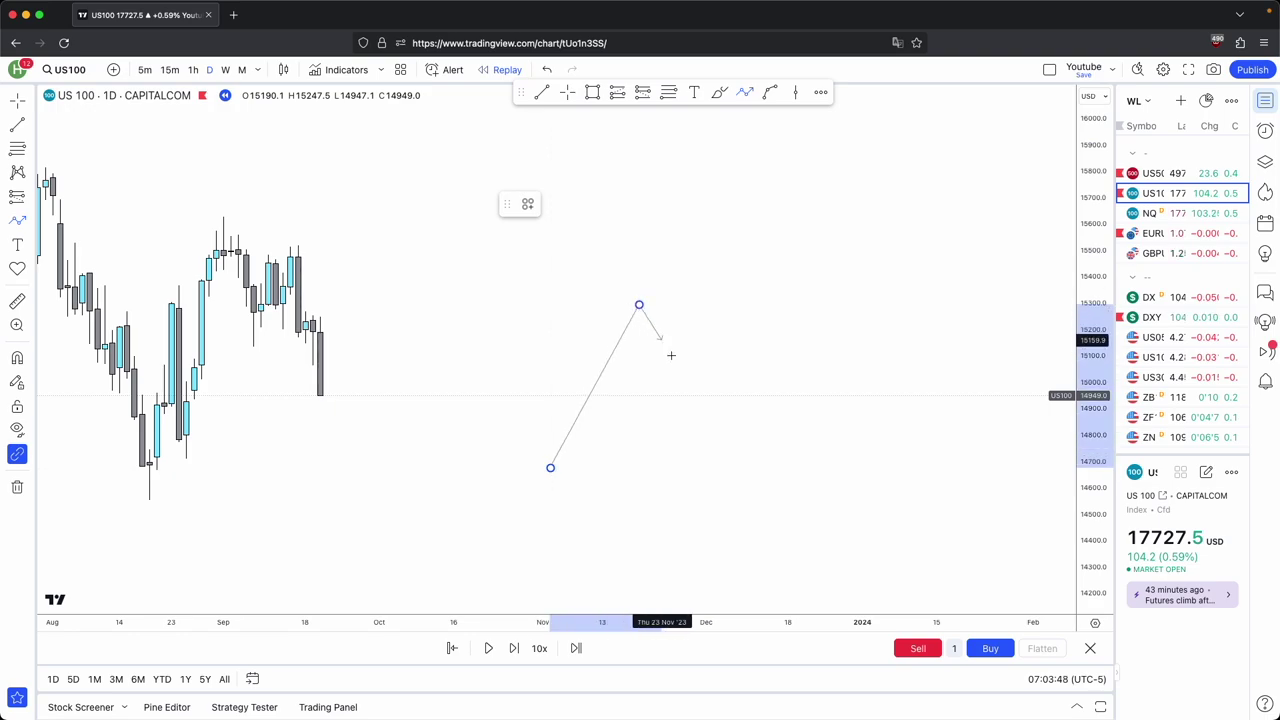
click(710, 402)
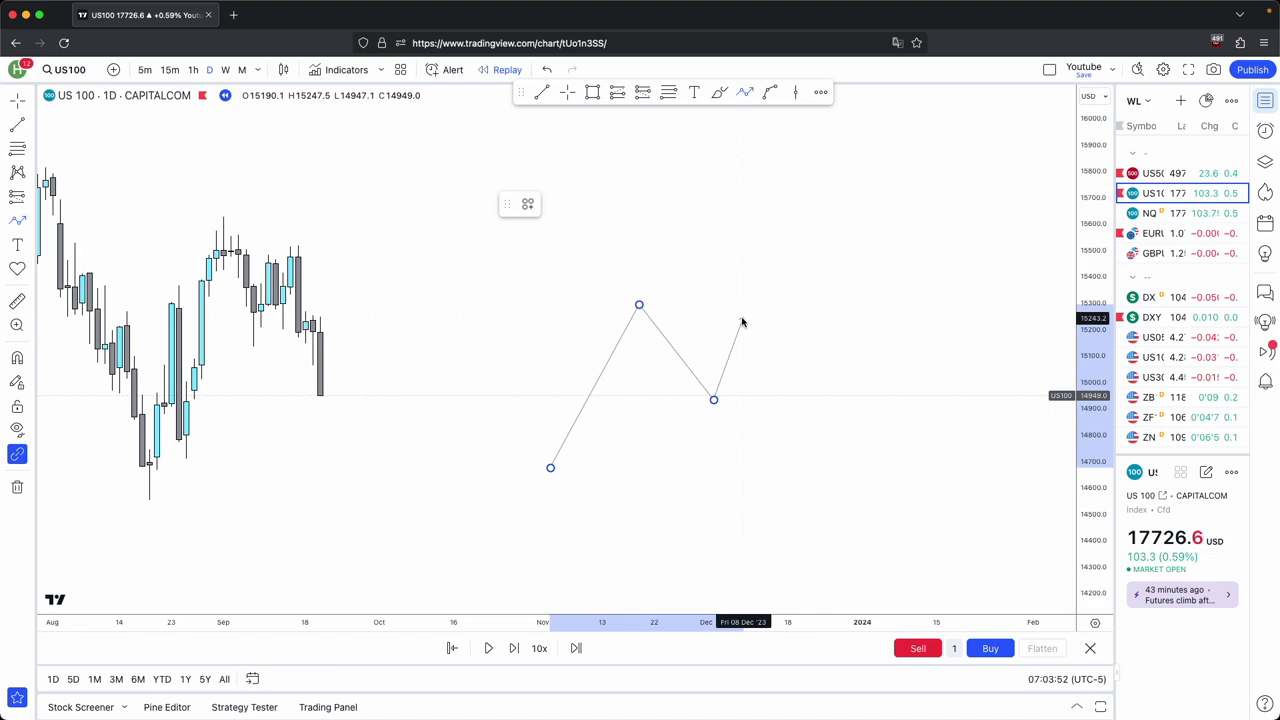
click(780, 327)
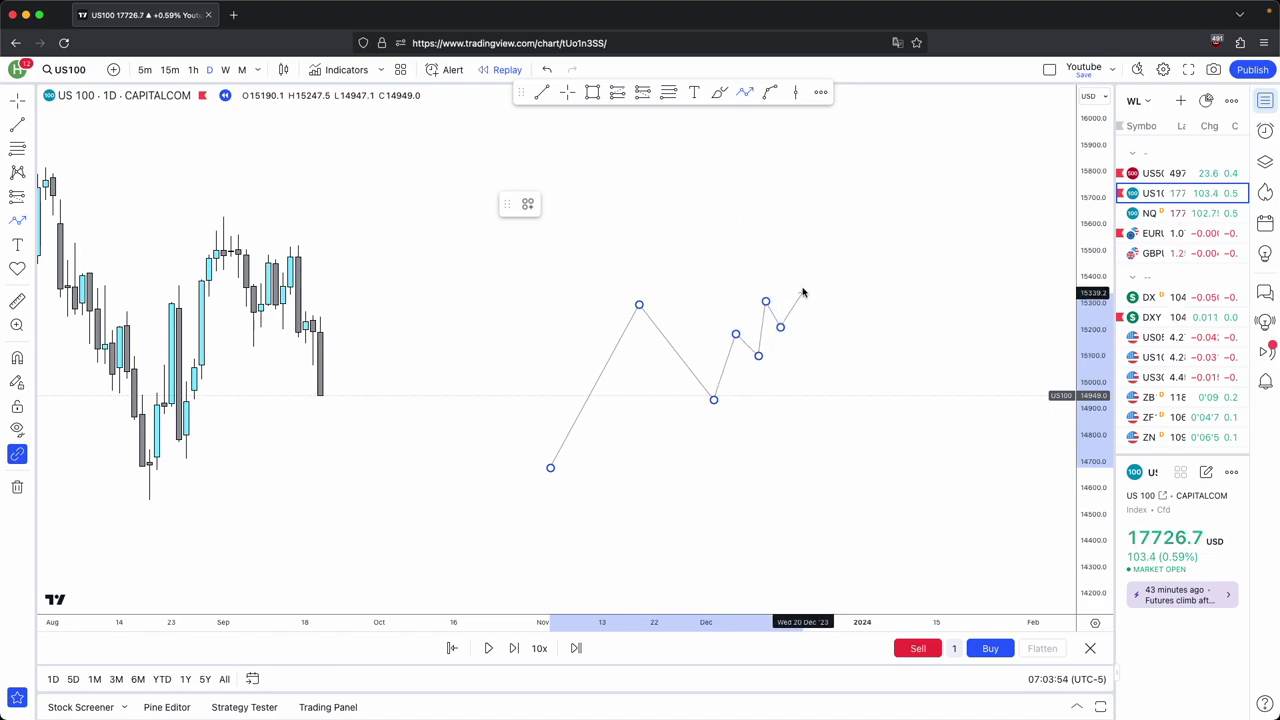
click(802, 261)
click(832, 290)
double_click(863, 188)
Lower the path's middle pullback to about 15080, below the preceding small low, and mark that low with a dashed horizontal line
click(745, 306)
click(746, 193)
drag(780, 329, 787, 366)
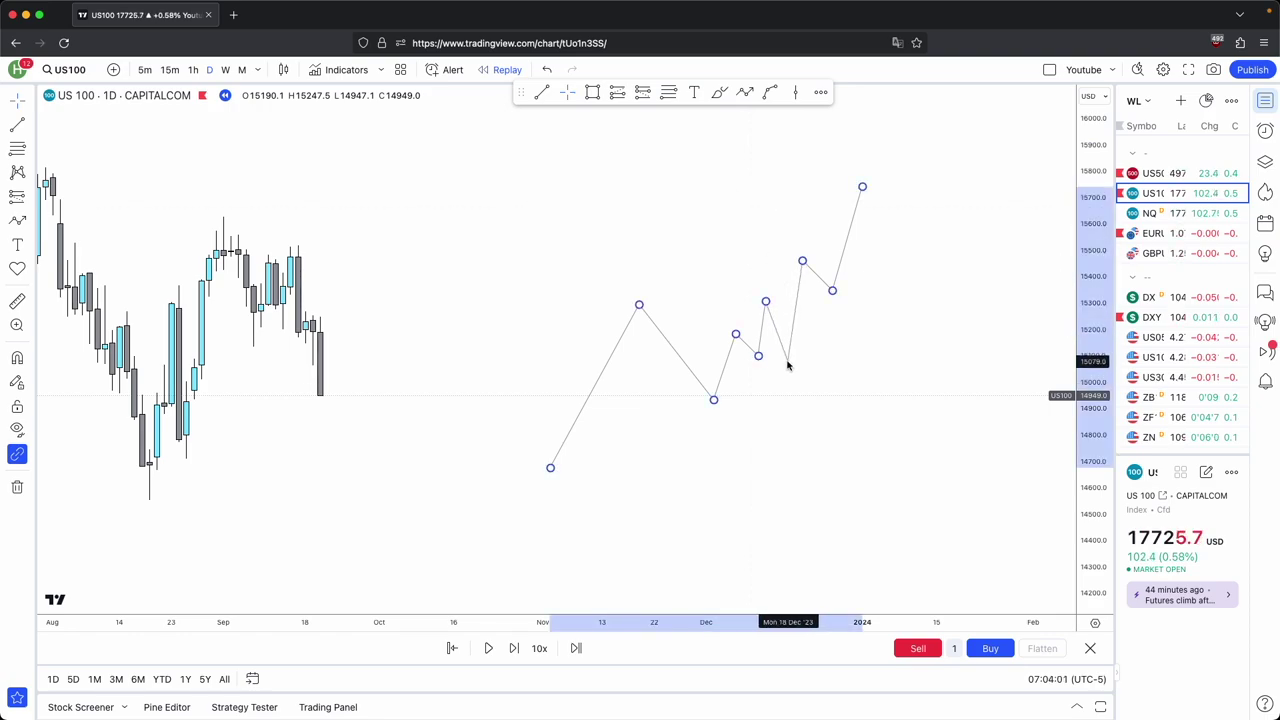
click(803, 354)
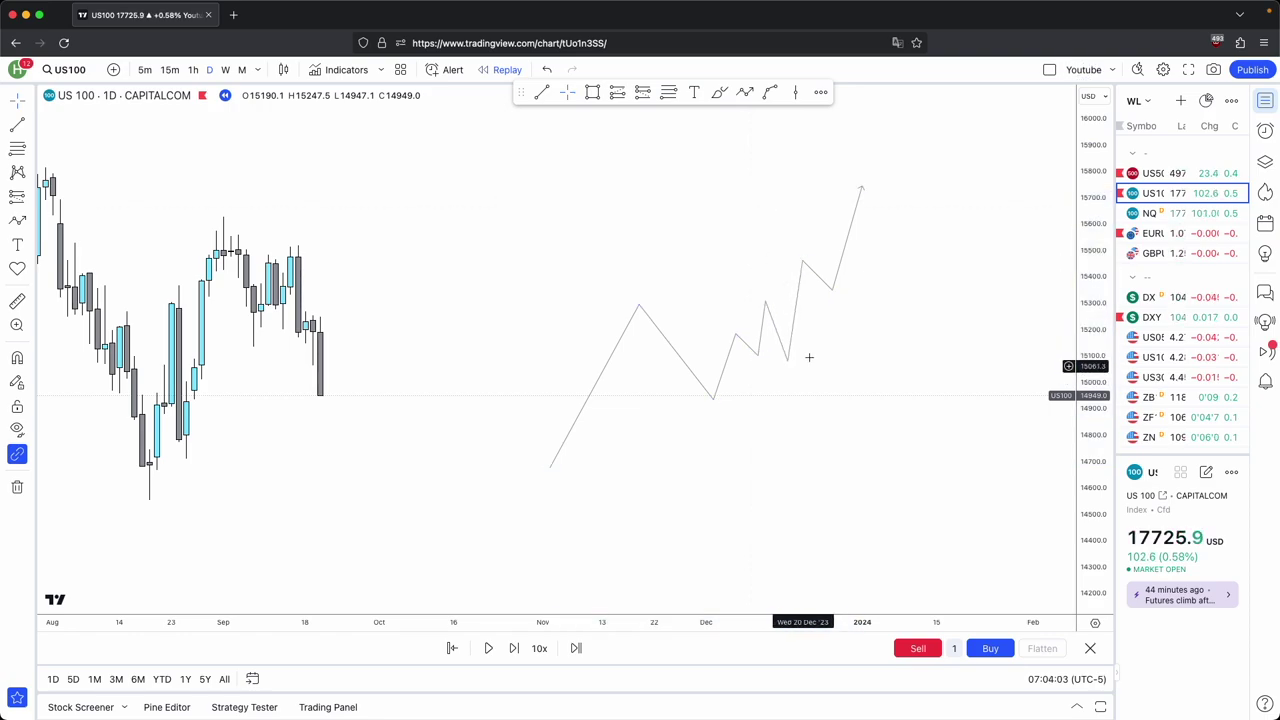
click(541, 95)
scroll(740, 411, up, 1)
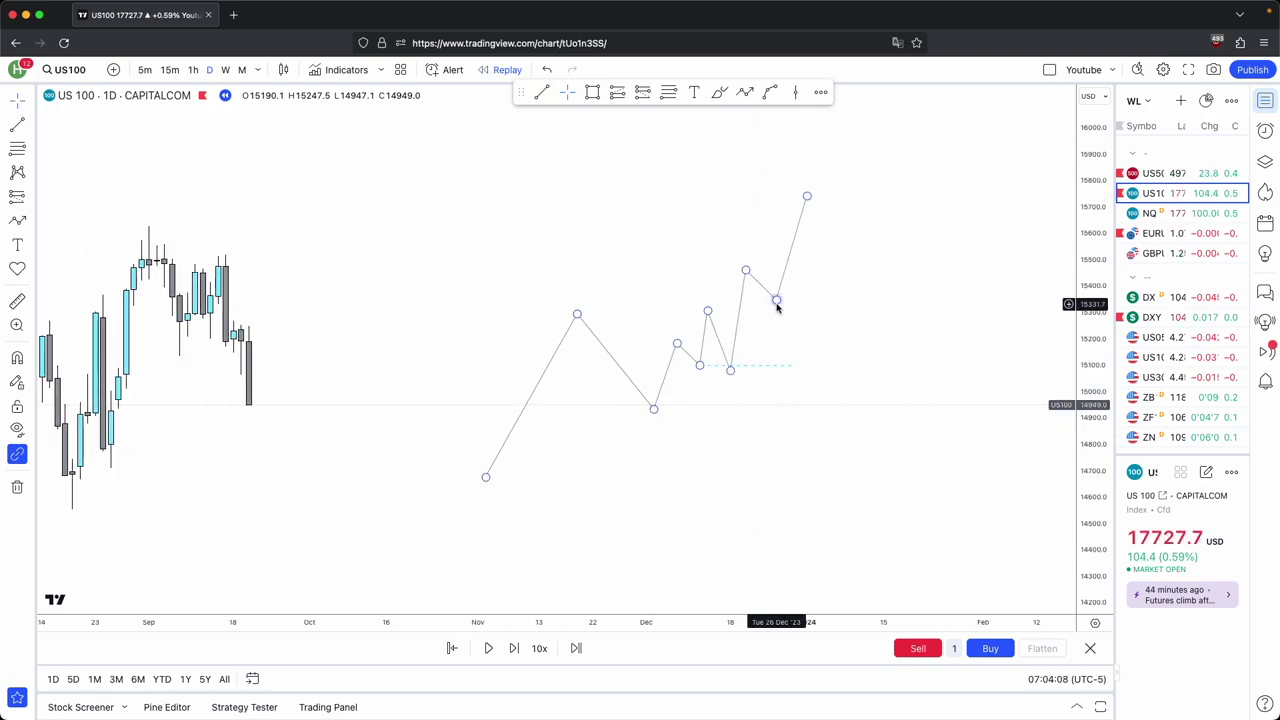
Lower the path's last pullback slightly, then delete the zigzag sketch and its dashed level line
drag(776, 300, 776, 316)
key(Delete)
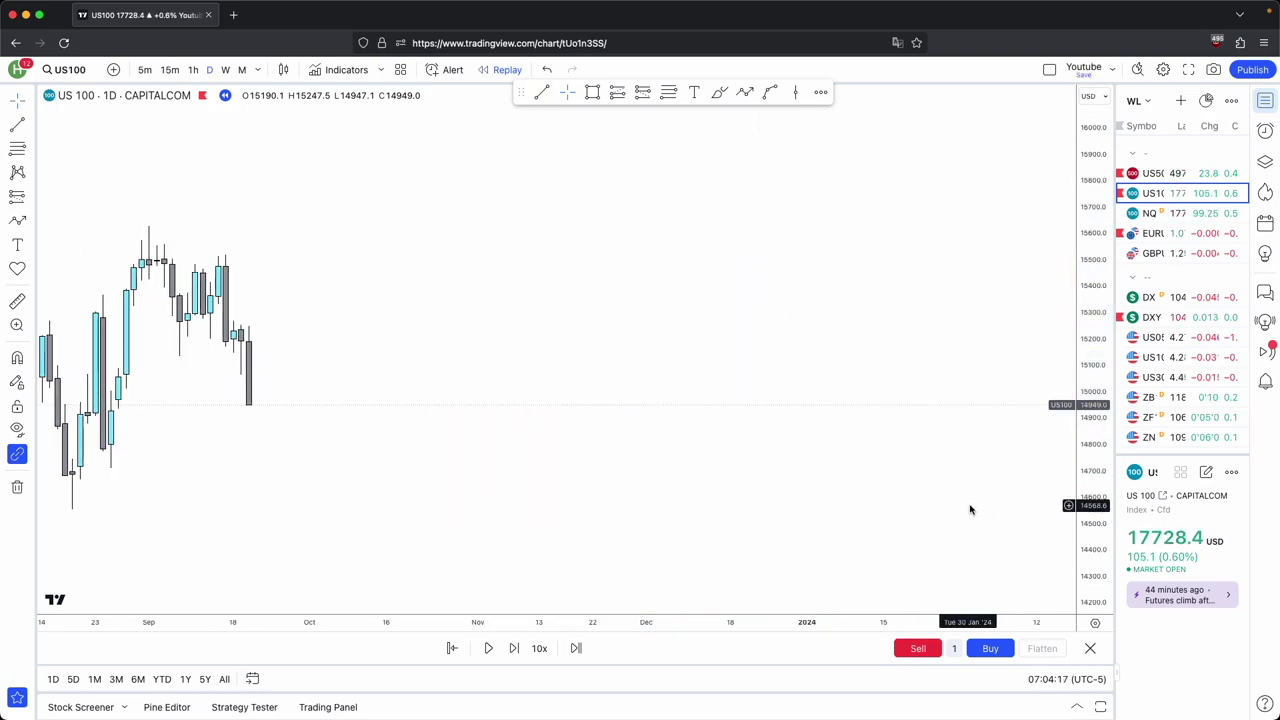